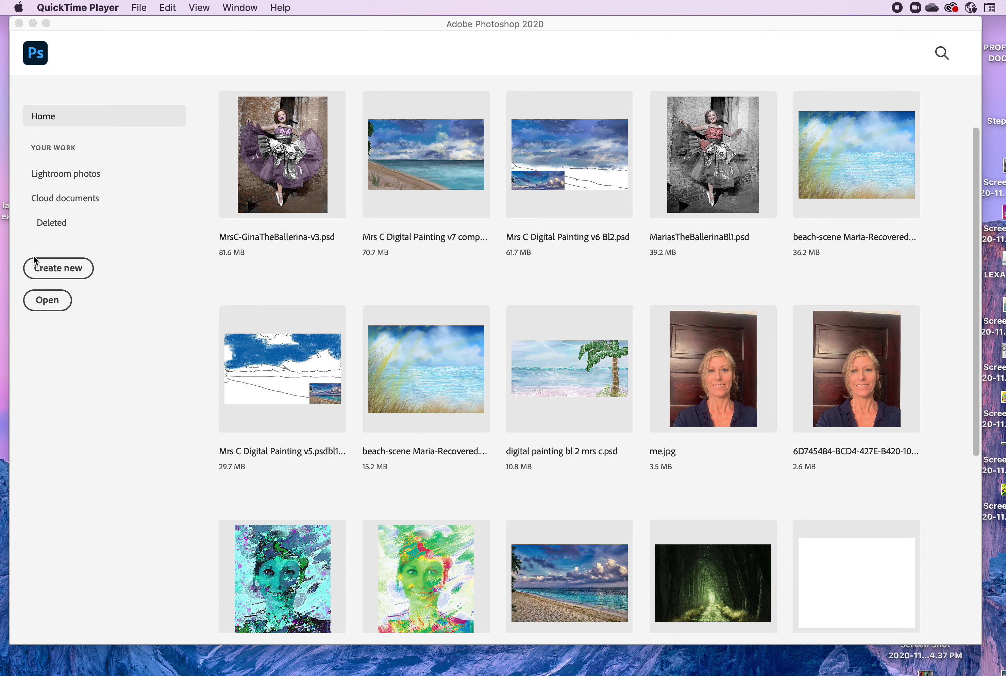
# - Start a new document from the Letter print preset, set to 14 by 8.5 inches in landscape orientation
pyautogui.click(76, 272)
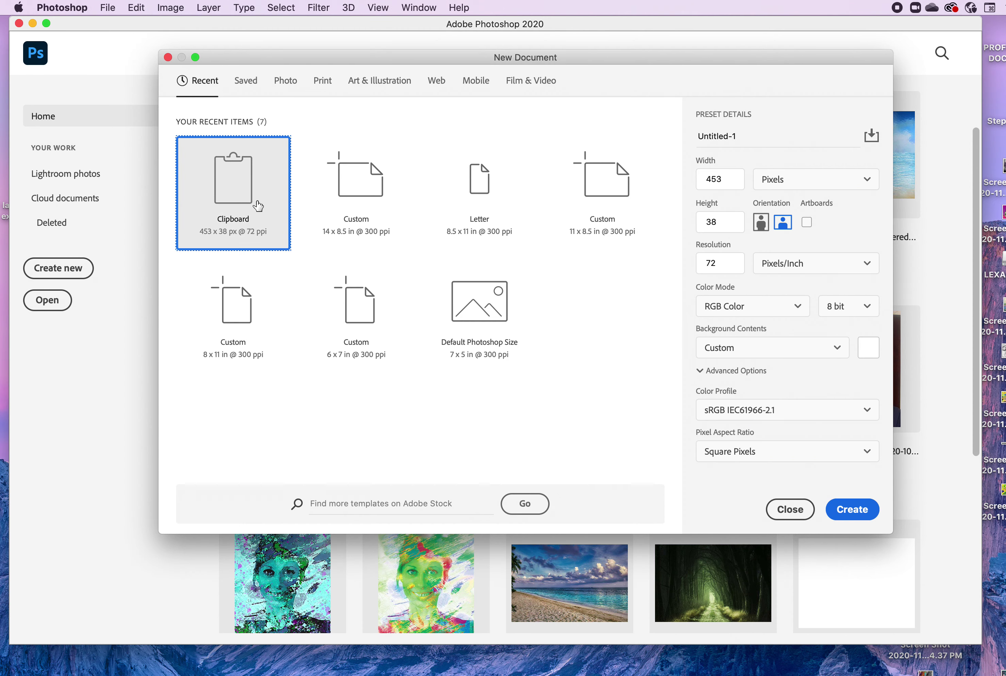
pyautogui.click(329, 86)
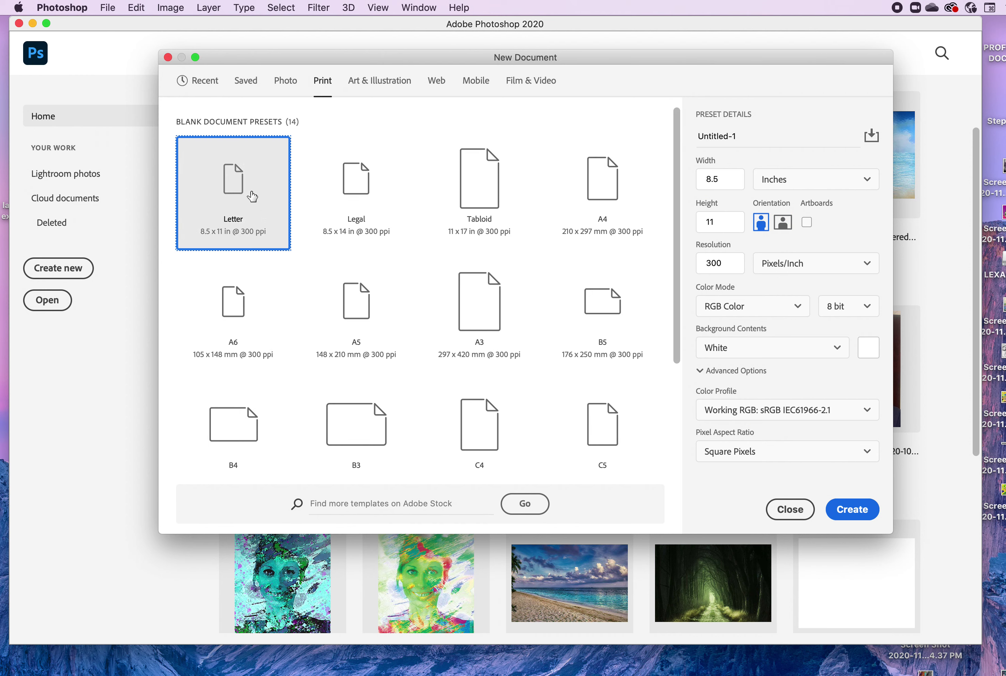
pyautogui.click(726, 224)
pyautogui.moveTo(727, 224); pyautogui.dragTo(691, 222)
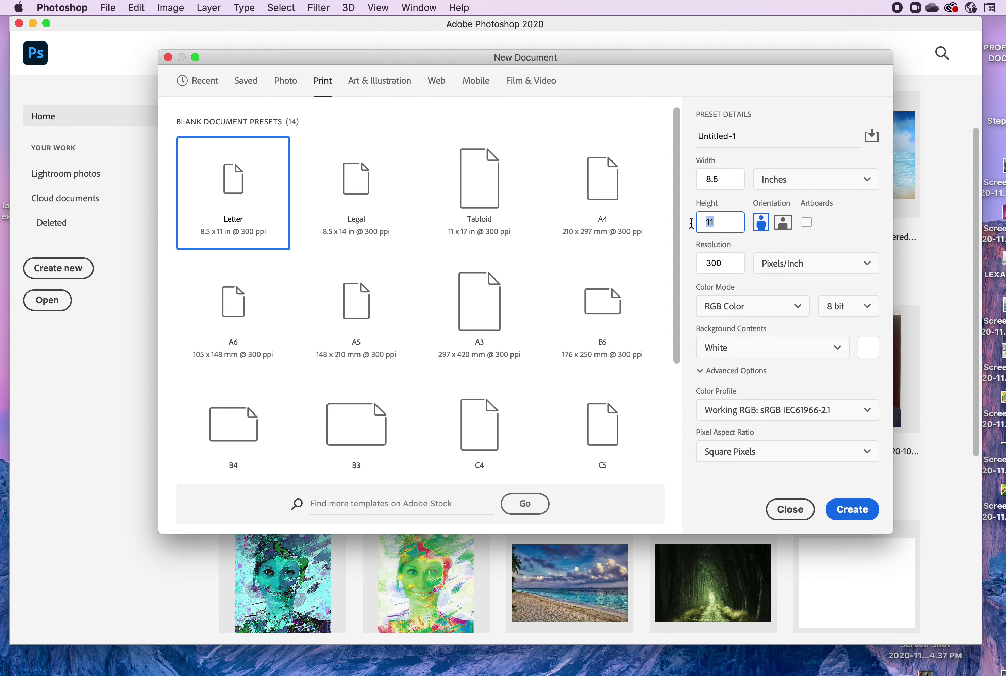
pyautogui.write('14')
pyautogui.click(737, 237)
pyautogui.click(784, 224)
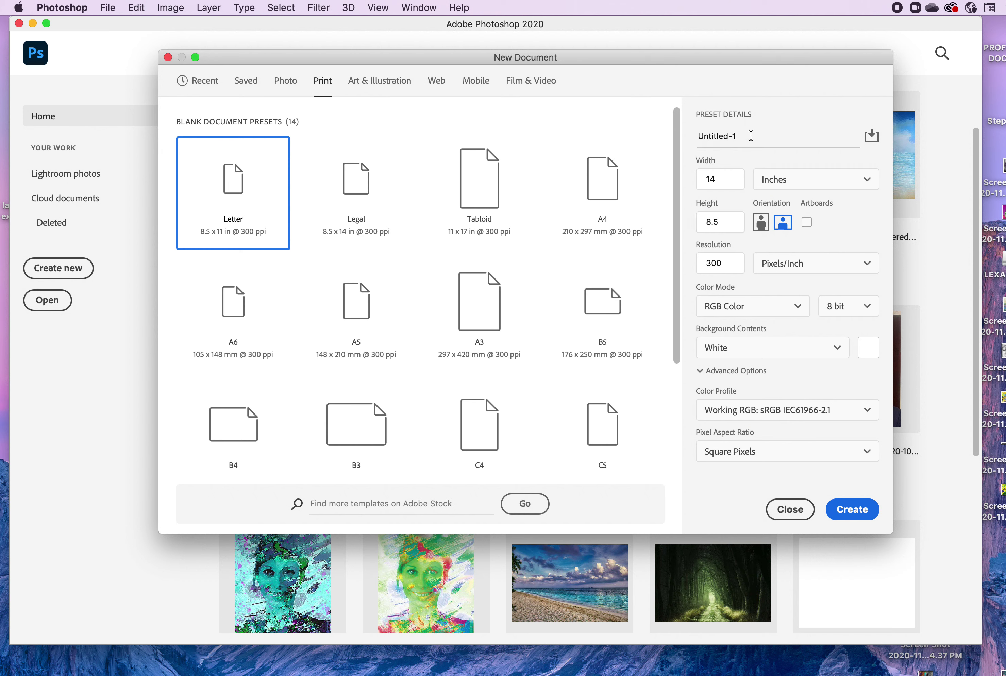
# - Name the new document "Mrs C Digital Painting v9" and create it
pyautogui.click(692, 139)
pyautogui.click(746, 138)
pyautogui.moveTo(745, 139); pyautogui.dragTo(687, 138)
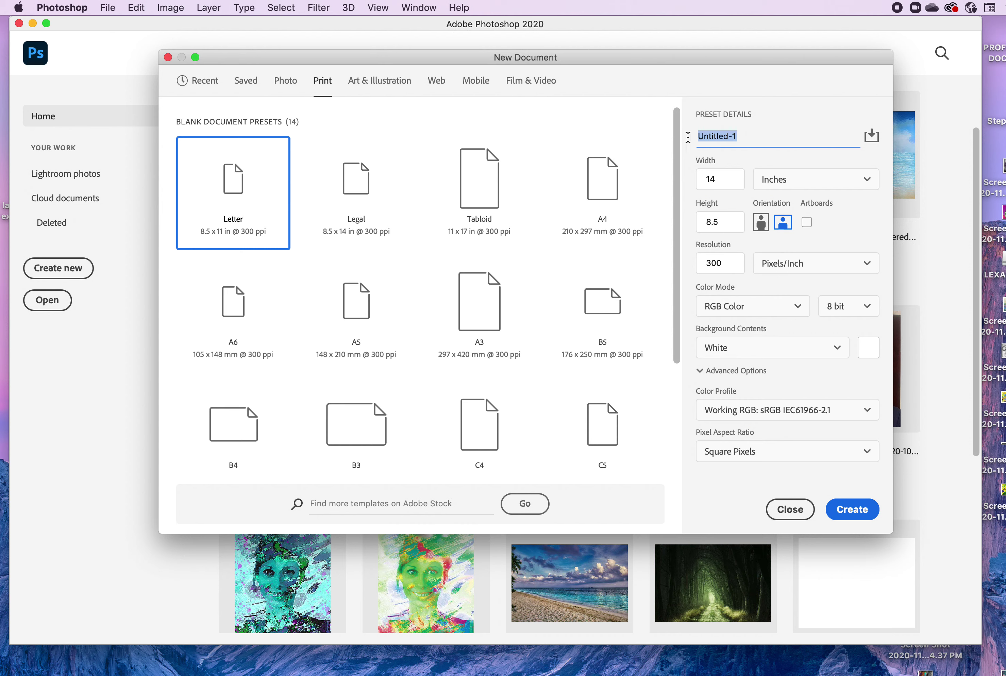
pyautogui.write('Mrs C Digital Painting')
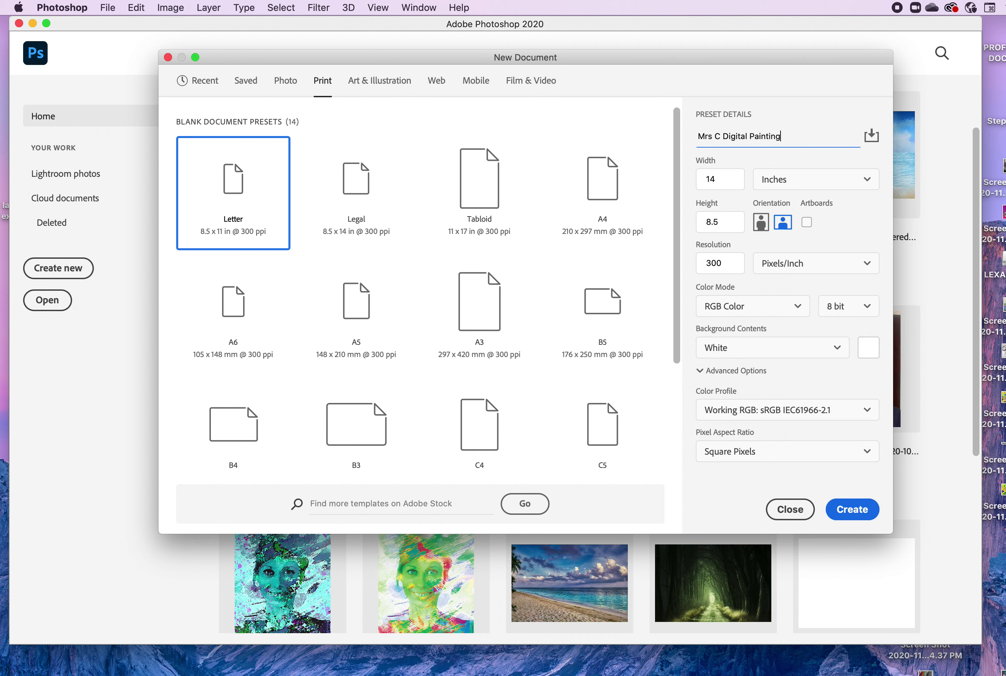
pyautogui.write(' v9')
pyautogui.click(856, 518)
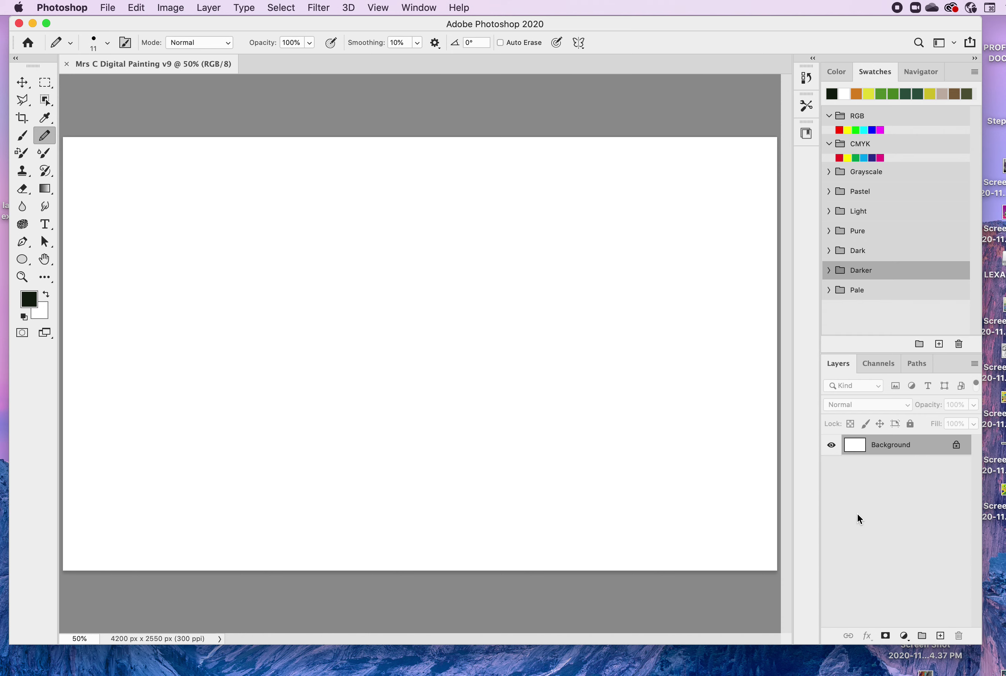
# - Open the photo landscape-4455224_1920.jpg from the DIGITAL PAINTING folder
pyautogui.click(112, 9)
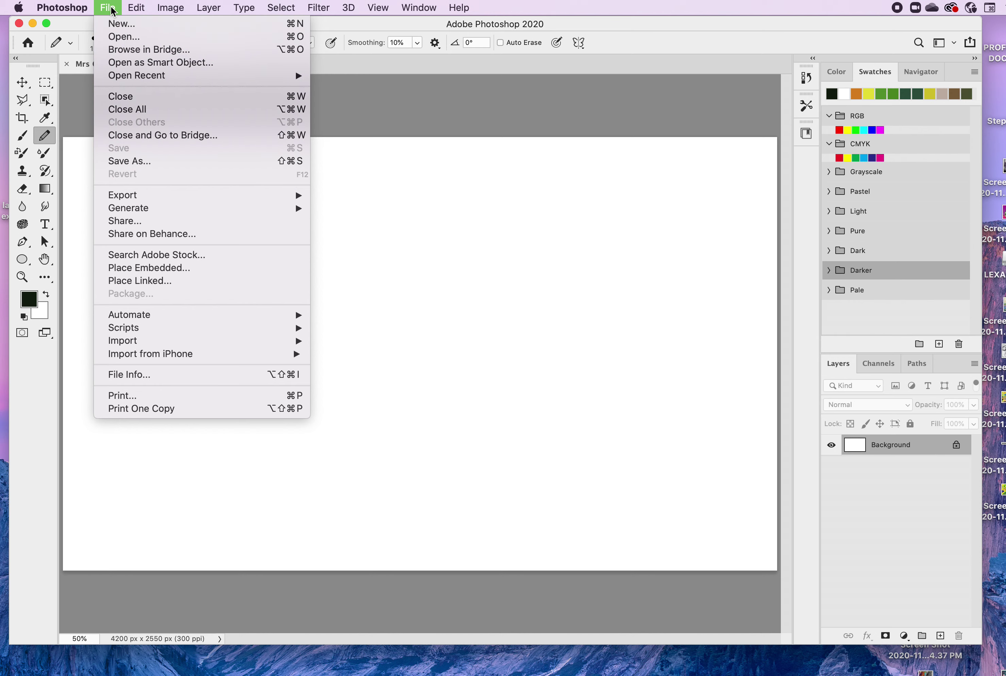
pyautogui.click(124, 37)
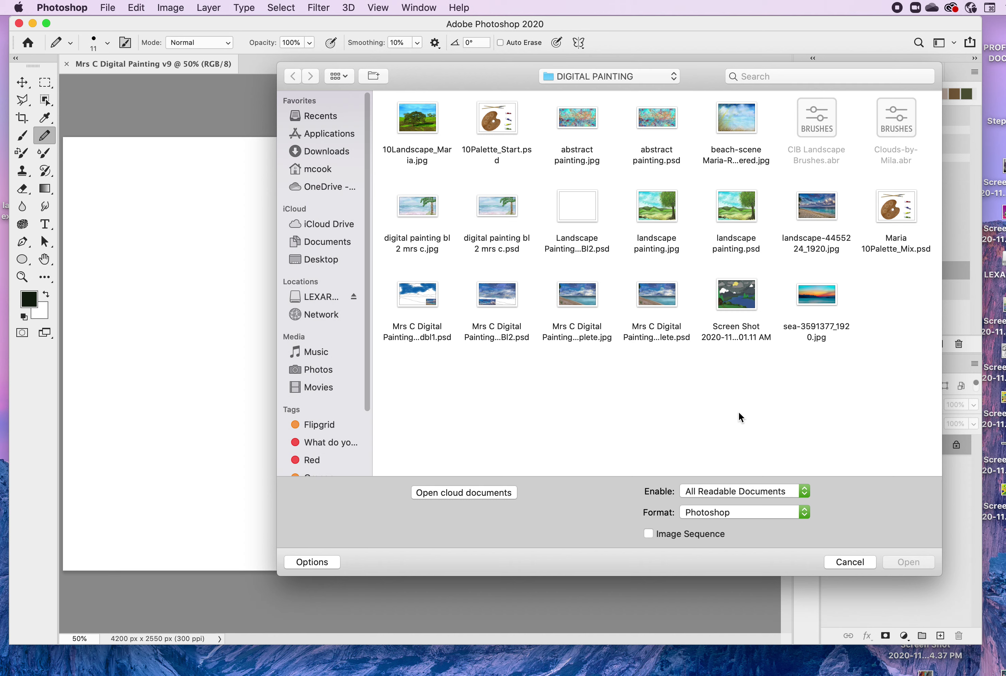
pyautogui.click(816, 213)
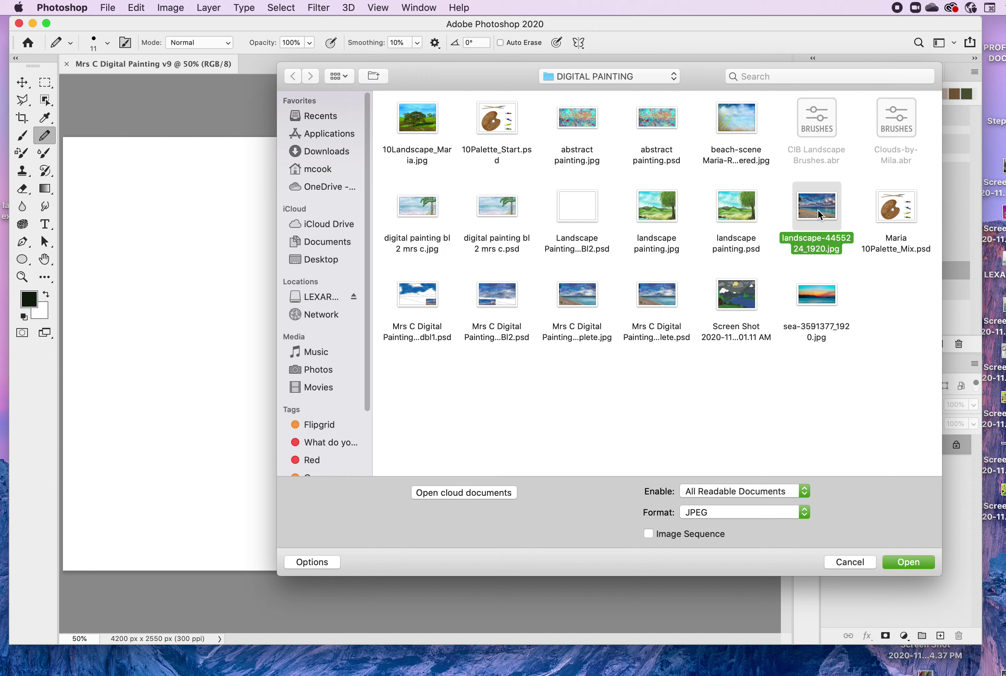
pyautogui.click(906, 562)
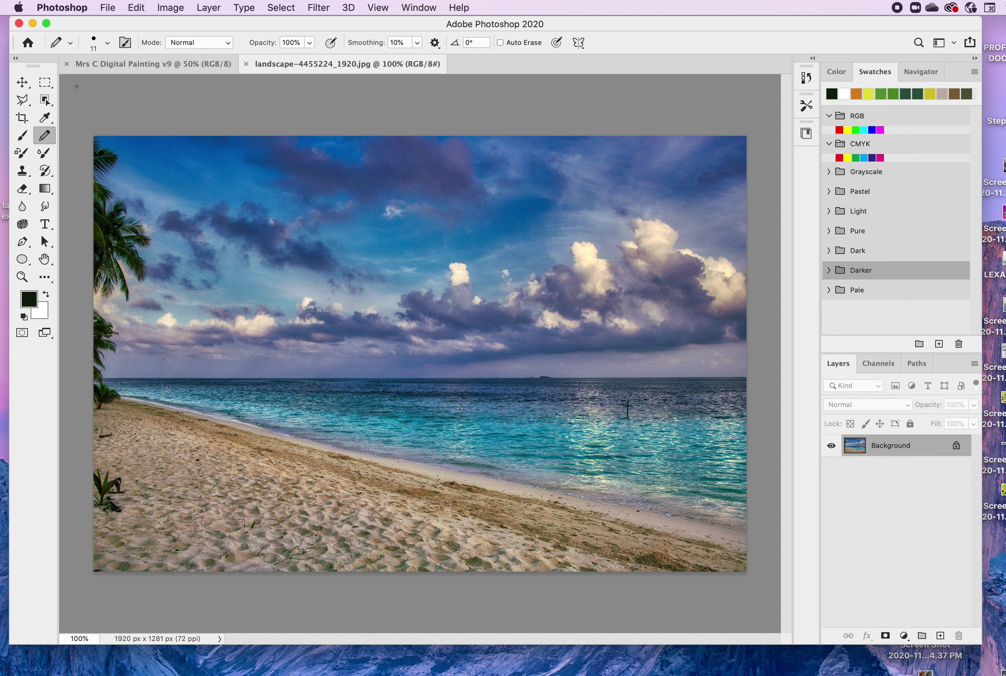
# - Move a copy of the beach photo onto the painting canvas as a new layer and close the original photo file
pyautogui.click(34, 86)
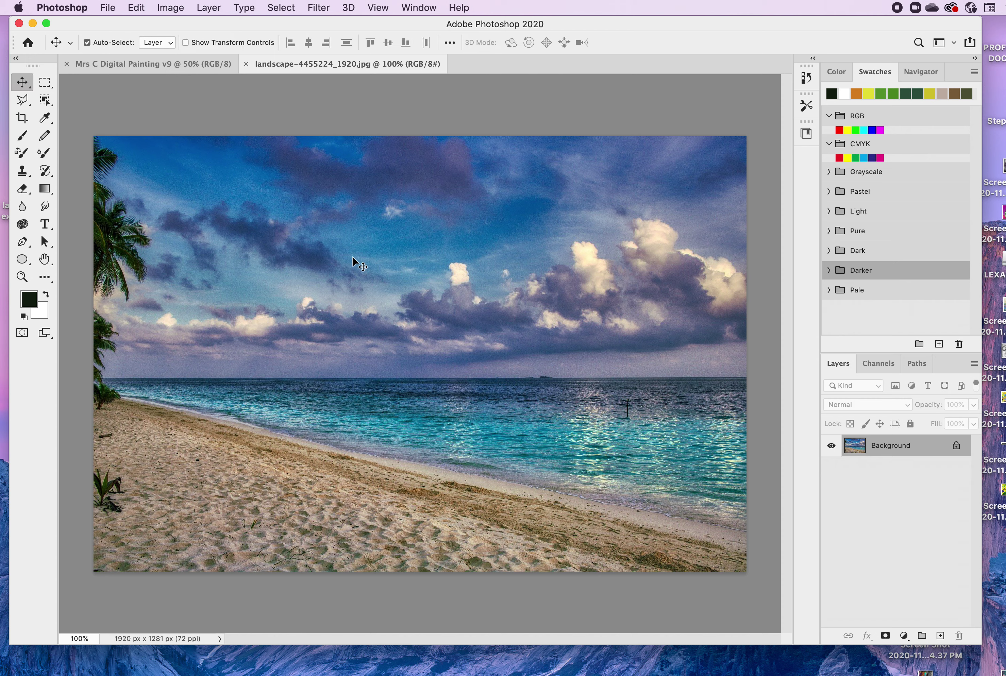
pyautogui.click(168, 69)
pyautogui.moveTo(168, 69); pyautogui.dragTo(348, 342)
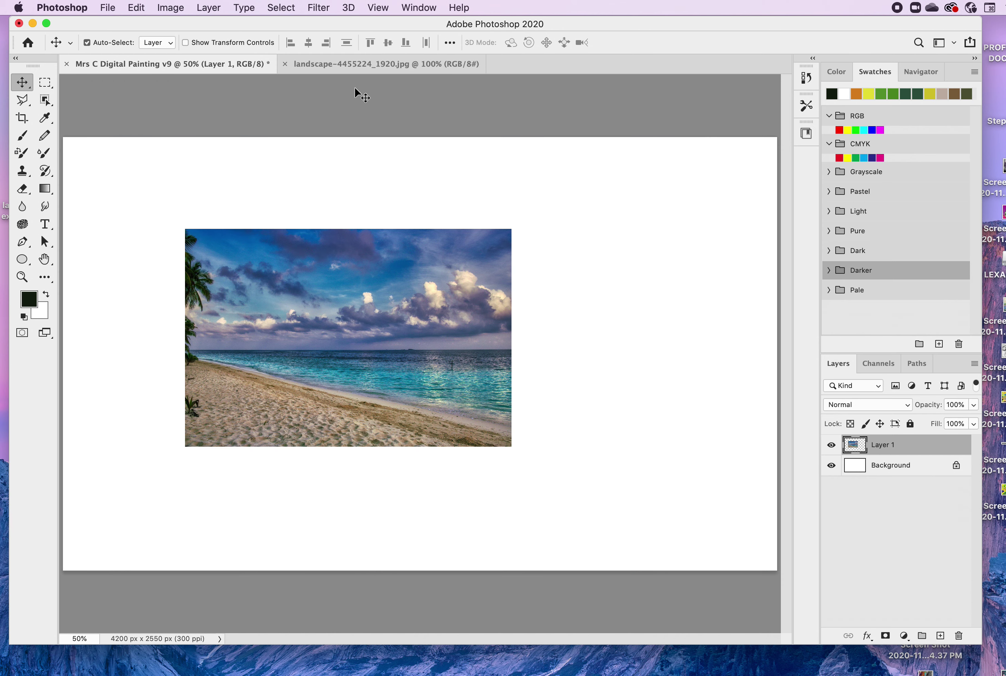
pyautogui.click(300, 69)
pyautogui.click(285, 64)
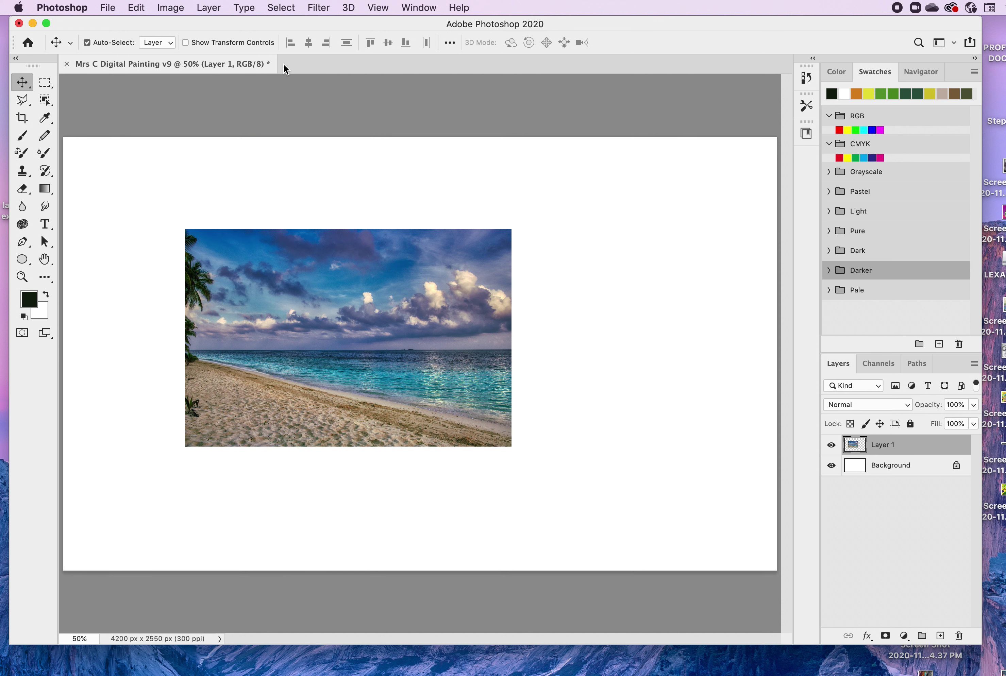
# - Align the beach photo with the canvas's upper-left corner and scale it proportionally to about 218.72% to fill the canvas
pyautogui.moveTo(350, 263); pyautogui.dragTo(221, 169)
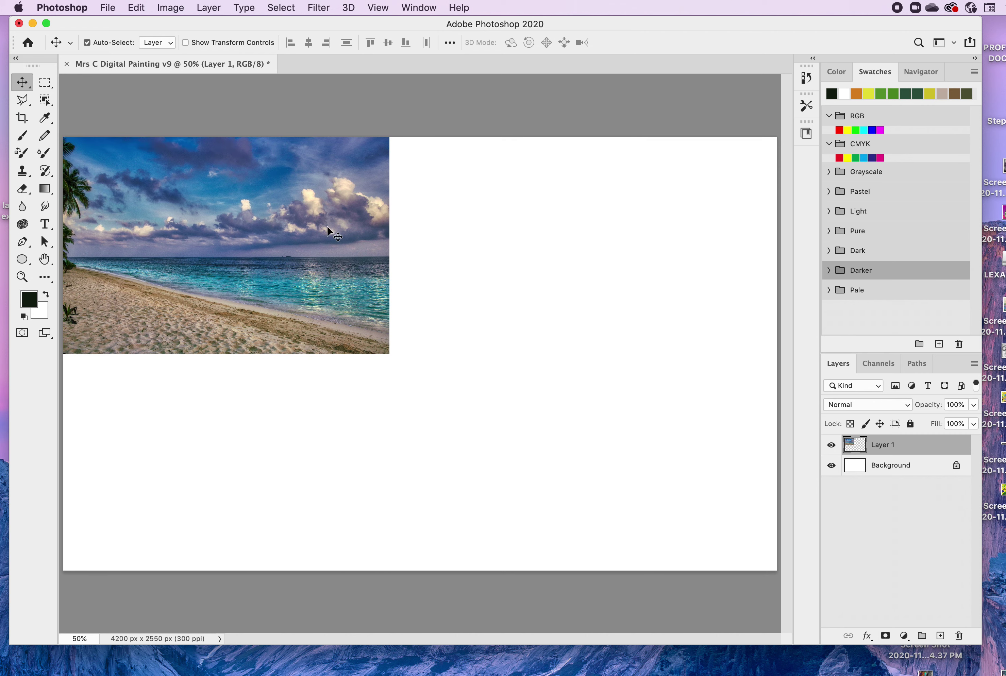
pyautogui.click(137, 8)
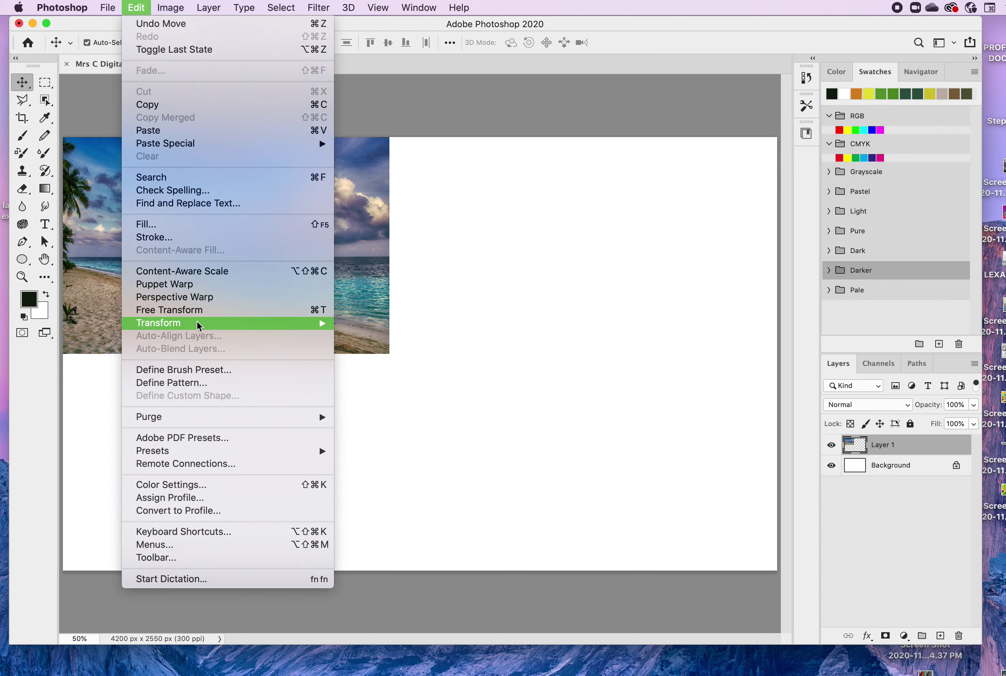
pyautogui.moveTo(198, 326)
pyautogui.click(373, 346)
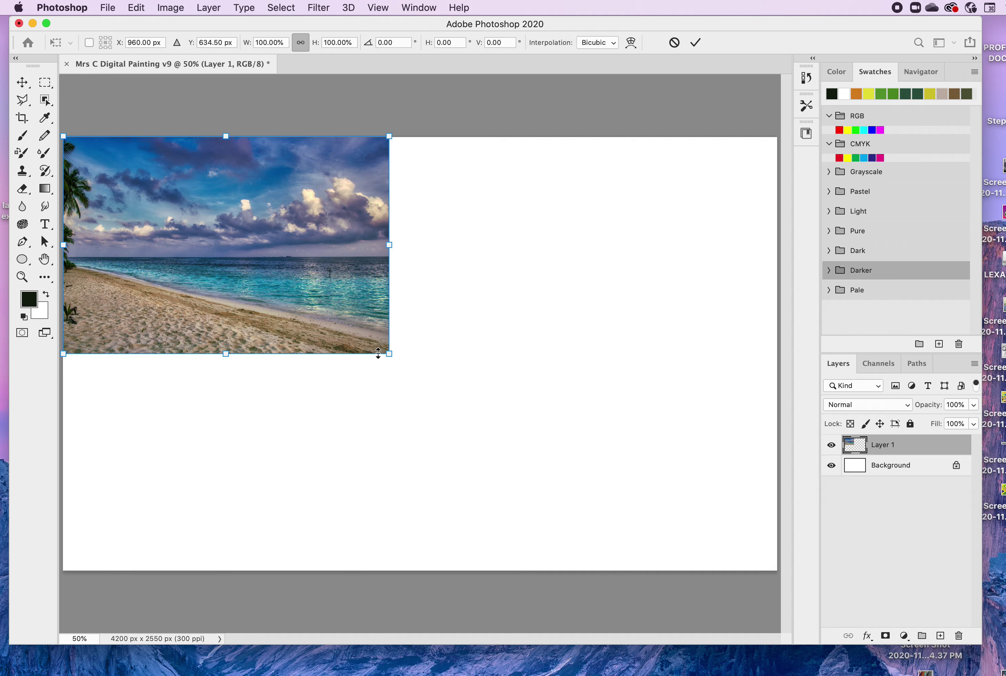
pyautogui.moveTo(378, 353); pyautogui.dragTo(808, 560)
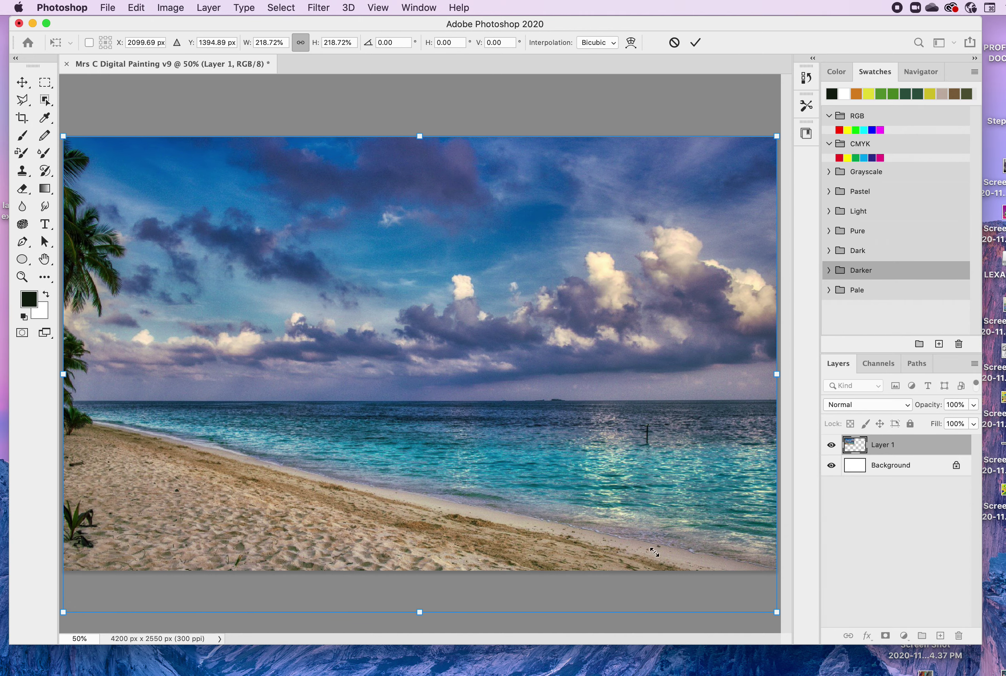
pyautogui.moveTo(162, 342); pyautogui.dragTo(163, 345)
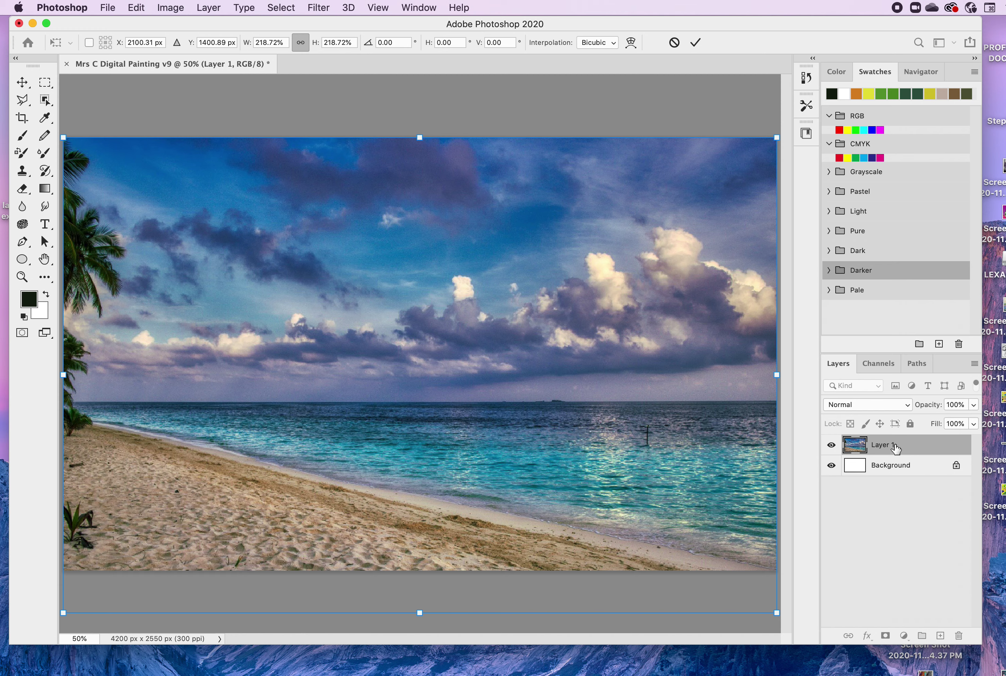
pyautogui.press('Return')
# - Rename the beach photo's layer to "Photograph"
pyautogui.doubleClick(887, 444)
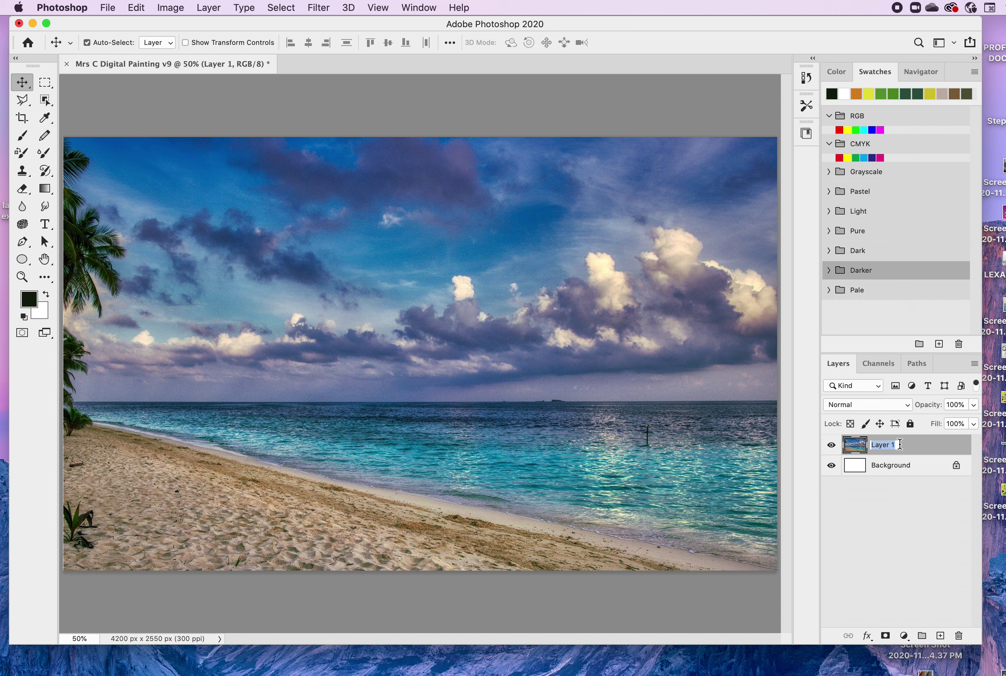
pyautogui.write('Photograph')
pyautogui.press('Return')
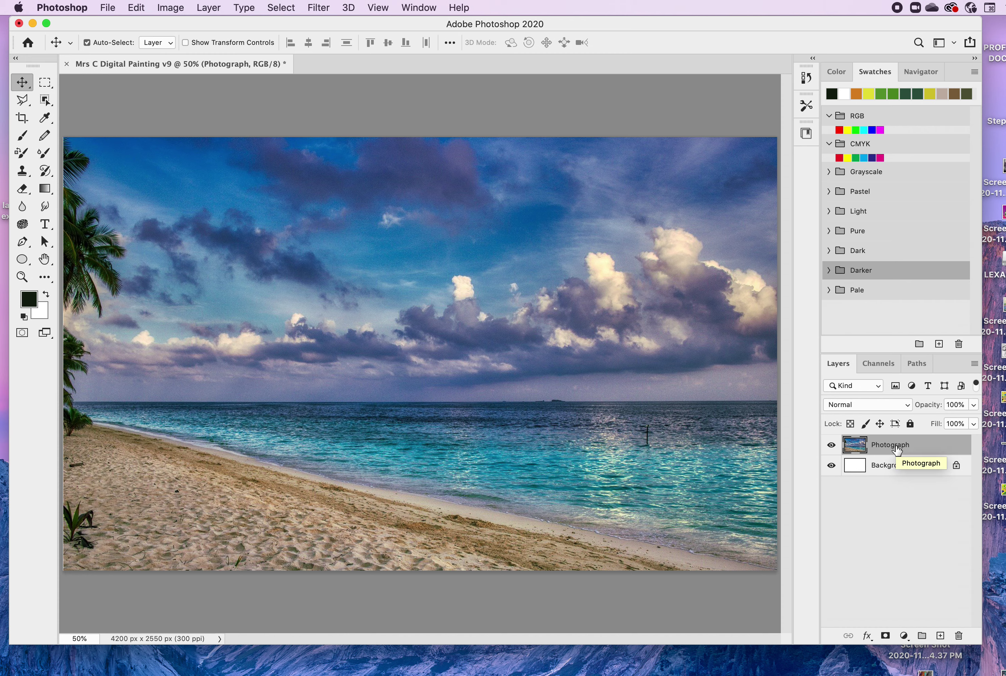
# - Add a new empty layer above the Photograph layer and name it "Sketch"
pyautogui.click(939, 635)
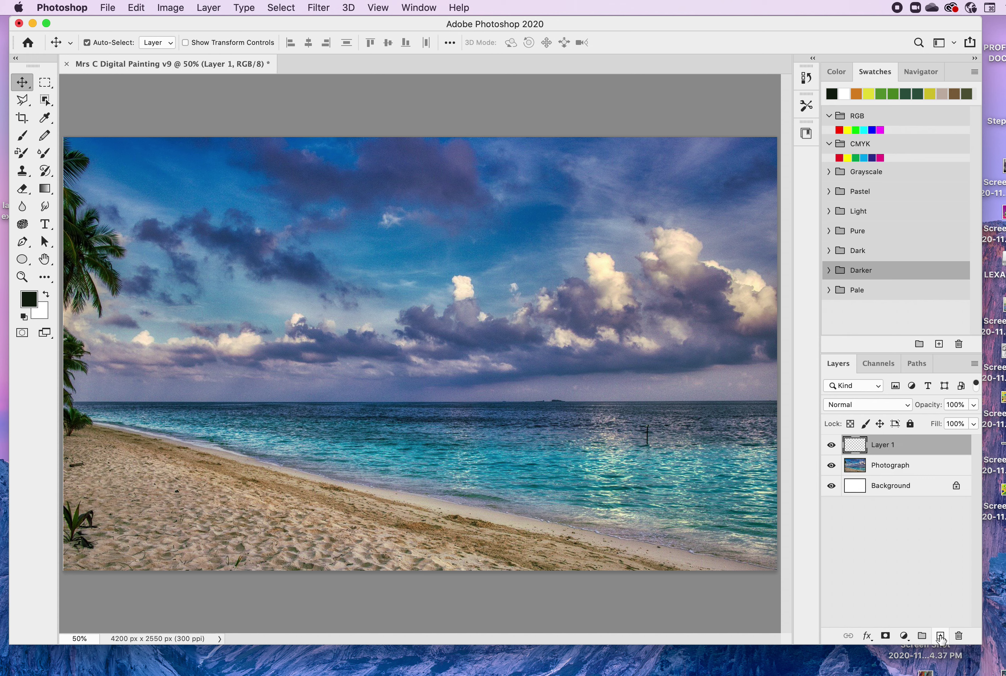
pyautogui.doubleClick(894, 445)
pyautogui.write('Sketch')
pyautogui.press('Return')
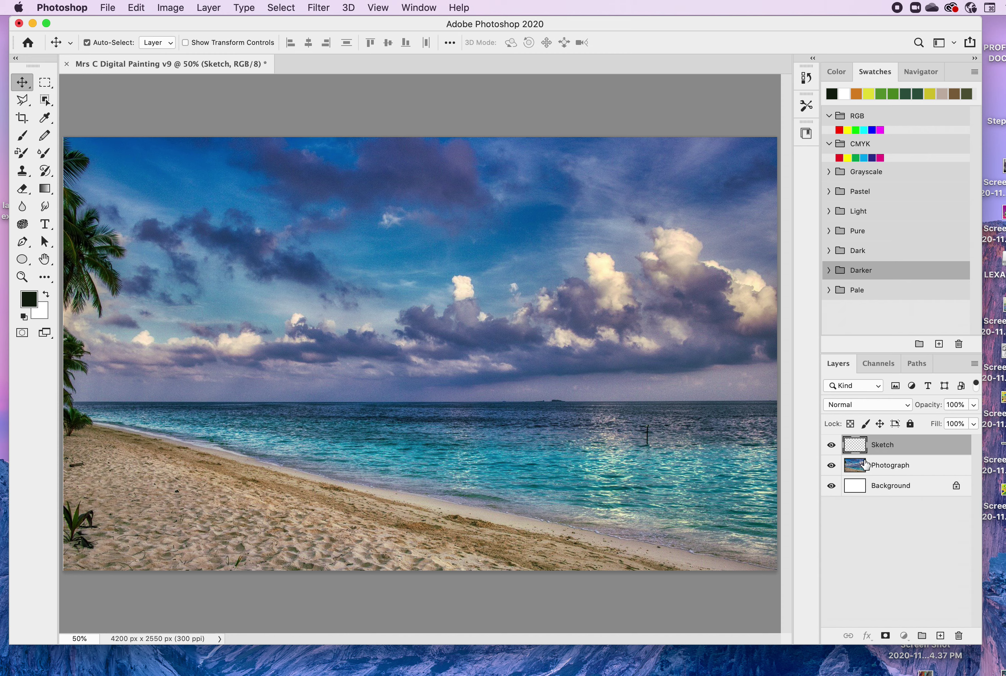
# - Lower the Photograph layer's opacity to 47%
pyautogui.click(861, 460)
pyautogui.click(974, 405)
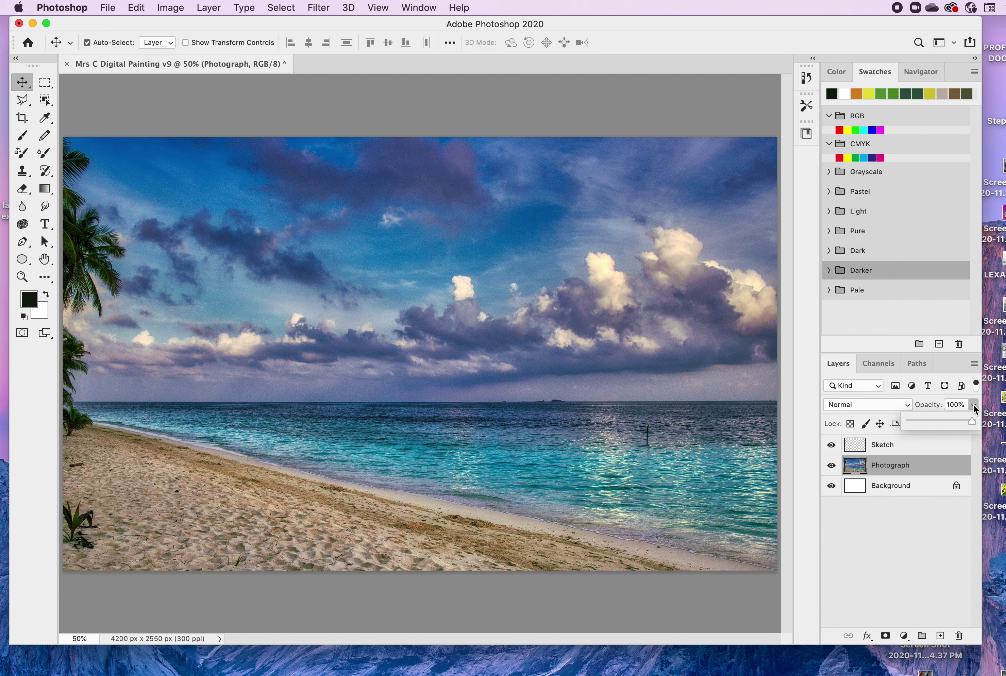
pyautogui.moveTo(972, 422); pyautogui.dragTo(939, 427)
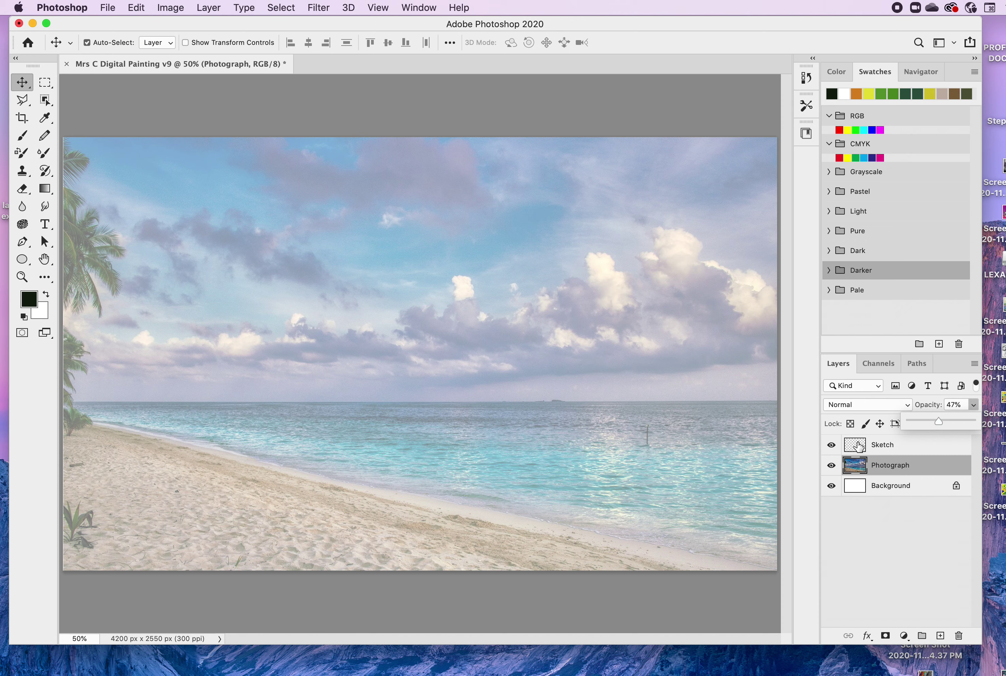
# - Set up the Pencil tool on the Sketch layer with the Hard Round brush at 19 px
pyautogui.click(856, 444)
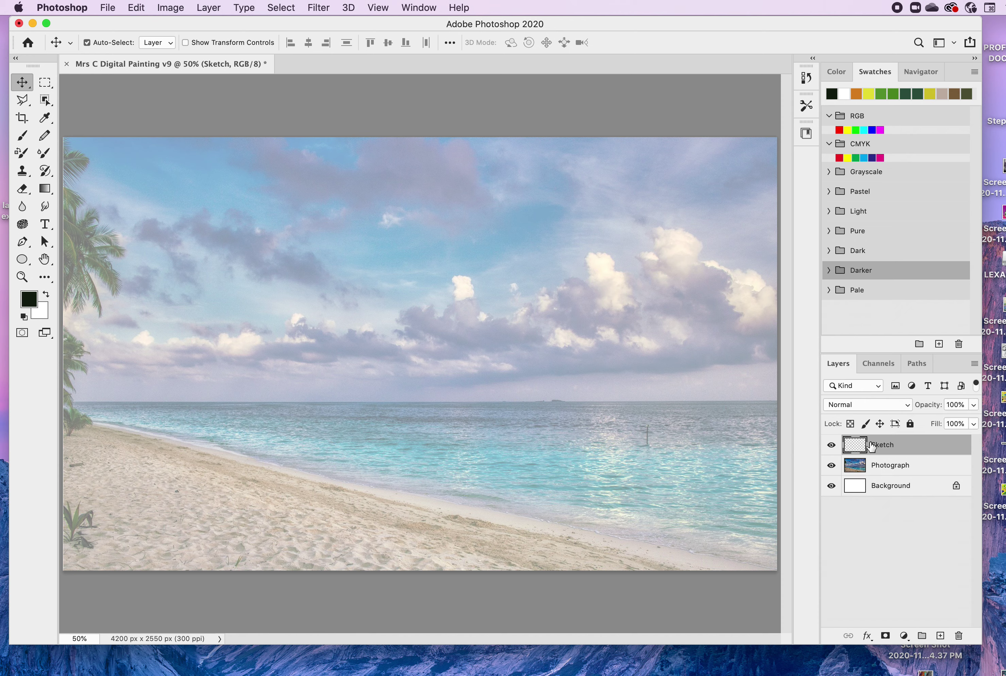
pyautogui.click(46, 139)
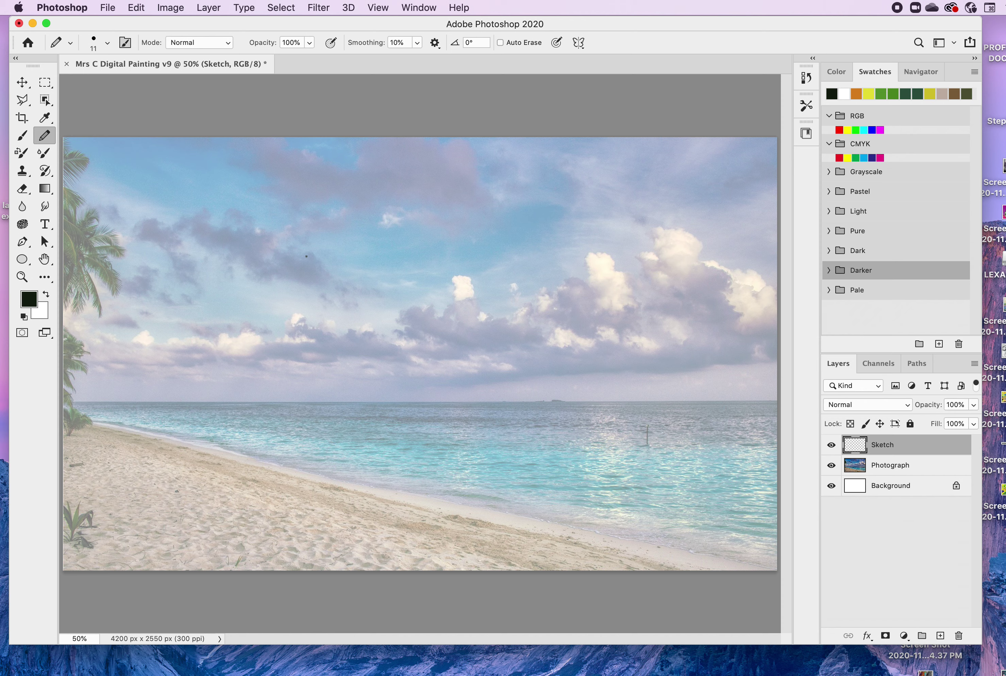
pyautogui.click(107, 43)
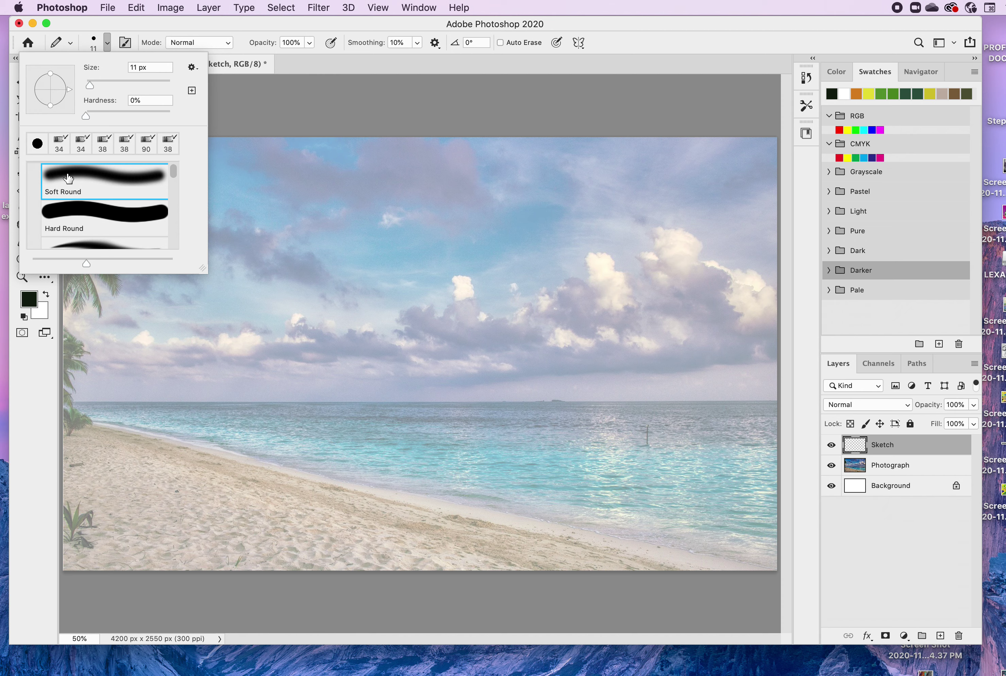
pyautogui.click(74, 212)
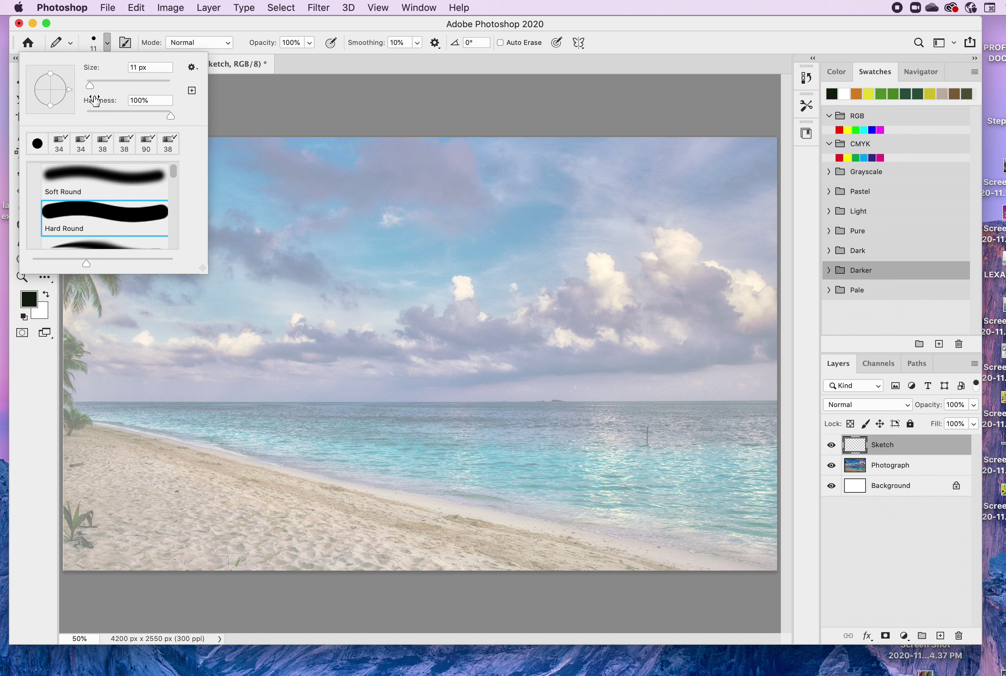
pyautogui.click(90, 84)
pyautogui.moveTo(90, 84); pyautogui.dragTo(94, 86)
# - Trace the horizon line across the full width of the photo in black on the Sketch layer, undoing stray strokes
pyautogui.click(76, 402)
pyautogui.moveTo(77, 403); pyautogui.dragTo(84, 402)
pyautogui.moveTo(115, 403)
pyautogui.mouseDown()
pyautogui.moveTo(786, 398)
pyautogui.moveTo(687, 423)
pyautogui.mouseUp()
pyautogui.press('super+z')
pyautogui.press('super+z')
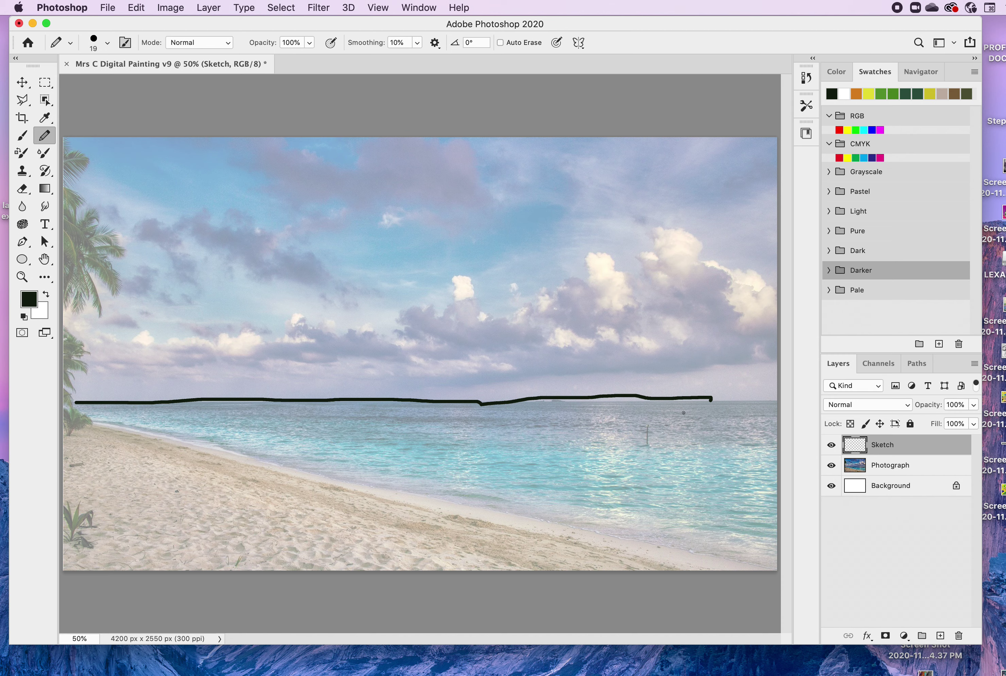
pyautogui.moveTo(711, 401); pyautogui.dragTo(784, 402)
# - Trace the water's edge and the wet sand's edge as two diagonal lines down to the canvas's lower-right area
pyautogui.moveTo(92, 421)
pyautogui.mouseDown()
pyautogui.moveTo(498, 509)
pyautogui.moveTo(517, 532)
pyautogui.mouseUp()
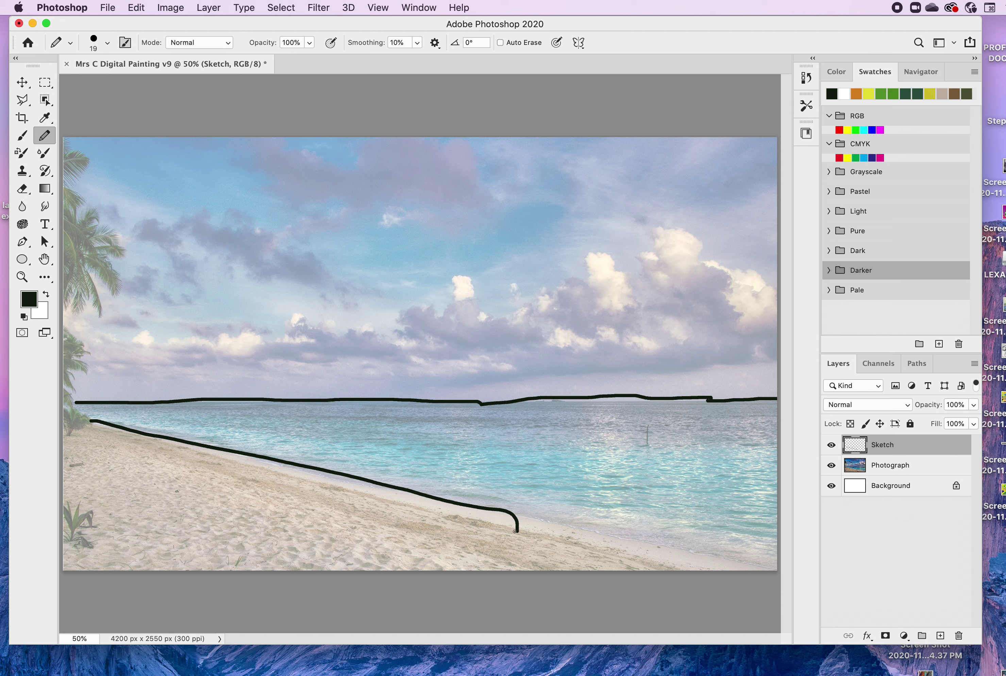
pyautogui.moveTo(511, 512); pyautogui.dragTo(784, 571)
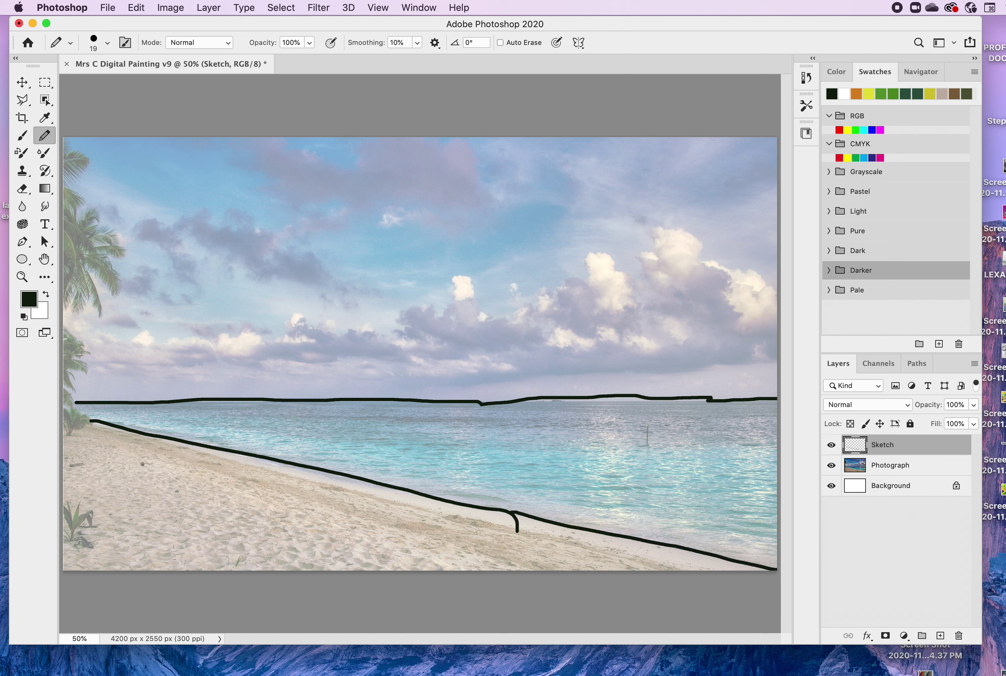
pyautogui.moveTo(93, 425); pyautogui.dragTo(523, 535)
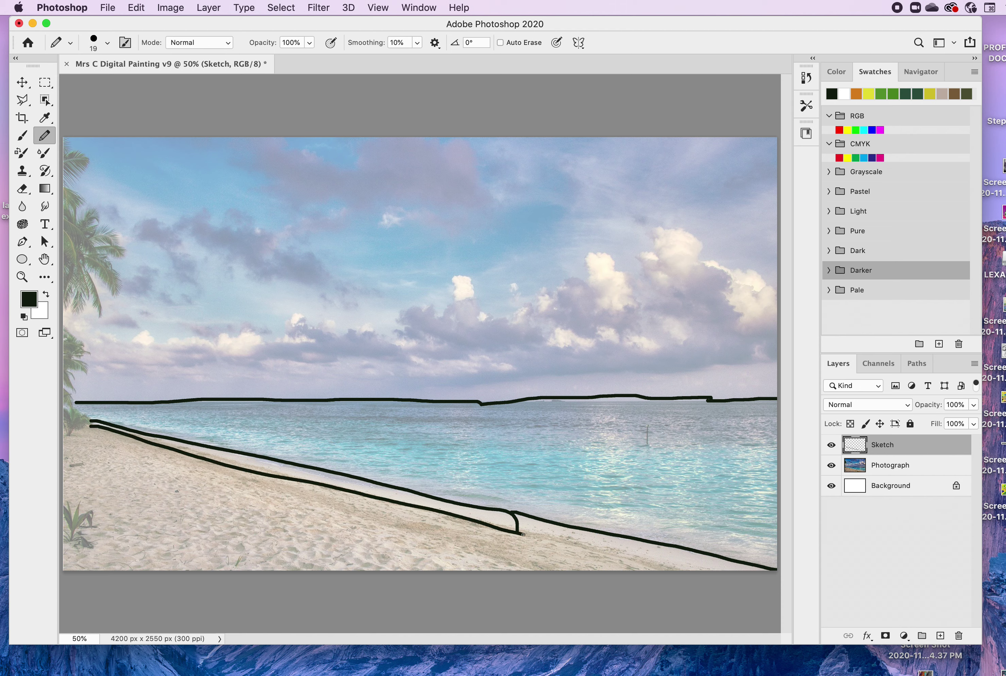
pyautogui.moveTo(527, 535); pyautogui.dragTo(693, 571)
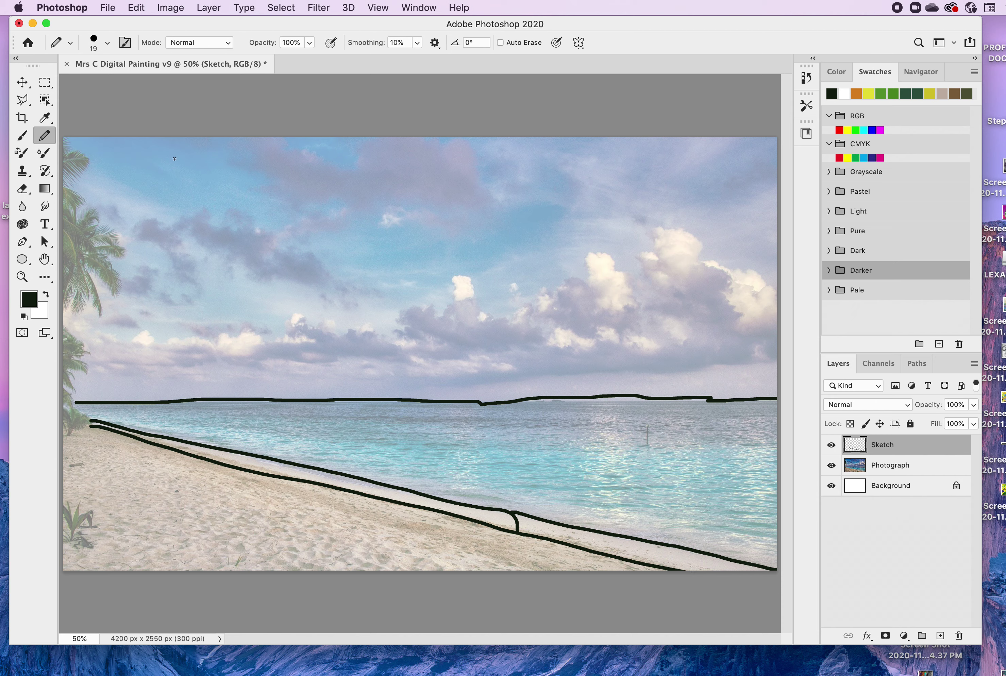
# - Outline the palm fronds along the canvas's left edge, including inner leaf lines, and the small beach plant below them
pyautogui.moveTo(67, 151)
pyautogui.mouseDown()
pyautogui.moveTo(87, 152)
pyautogui.moveTo(89, 166)
pyautogui.moveTo(68, 182)
pyautogui.moveTo(79, 189)
pyautogui.moveTo(77, 216)
pyautogui.moveTo(92, 204)
pyautogui.moveTo(107, 216)
pyautogui.moveTo(93, 233)
pyautogui.moveTo(124, 240)
pyautogui.moveTo(124, 254)
pyautogui.moveTo(105, 257)
pyautogui.moveTo(118, 273)
pyautogui.moveTo(116, 298)
pyautogui.moveTo(91, 271)
pyautogui.moveTo(101, 311)
pyautogui.moveTo(83, 298)
pyautogui.moveTo(76, 308)
pyautogui.moveTo(72, 294)
pyautogui.moveTo(65, 308)
pyautogui.mouseUp()
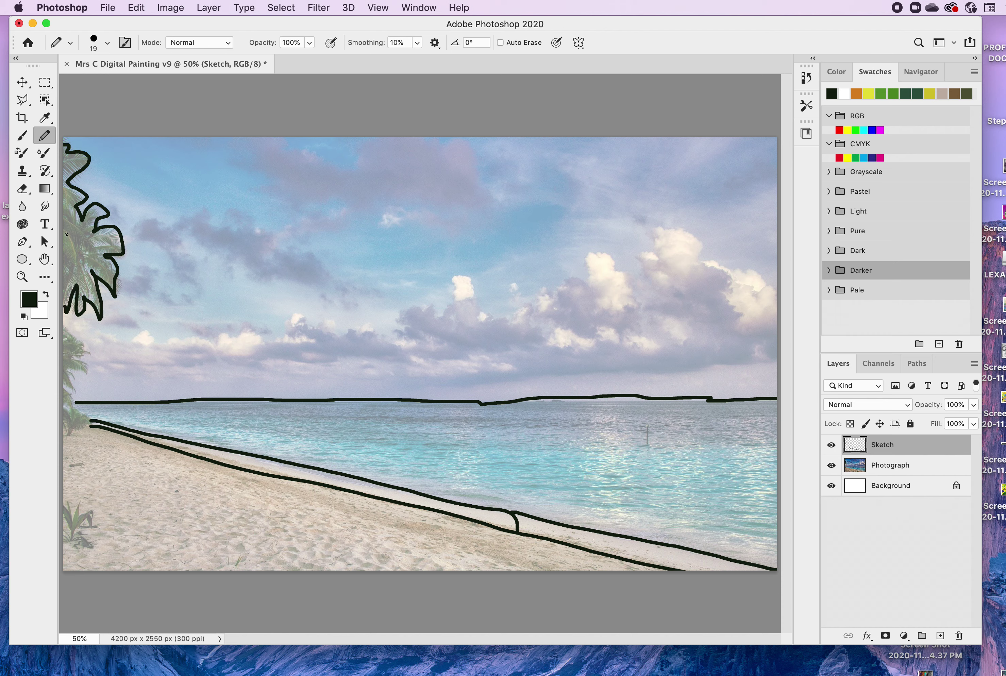
pyautogui.moveTo(65, 225)
pyautogui.mouseDown()
pyautogui.moveTo(67, 279)
pyautogui.moveTo(79, 250)
pyautogui.moveTo(113, 276)
pyautogui.mouseUp()
pyautogui.moveTo(87, 236); pyautogui.dragTo(114, 254)
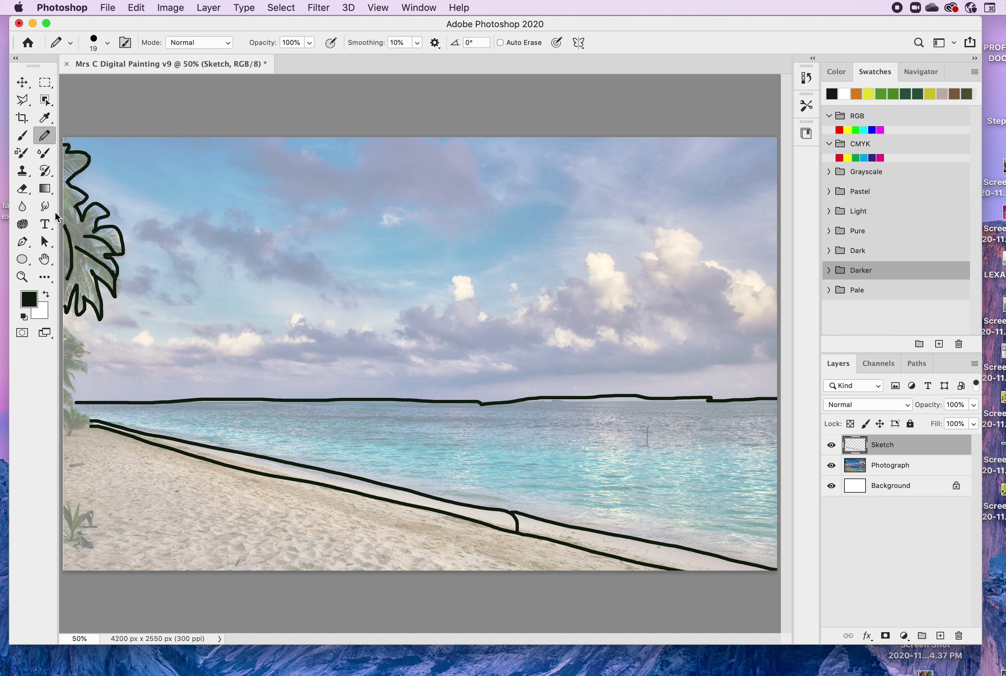
pyautogui.moveTo(65, 217); pyautogui.dragTo(85, 235)
pyautogui.moveTo(83, 159); pyautogui.dragTo(66, 163)
pyautogui.moveTo(64, 327)
pyautogui.mouseDown()
pyautogui.moveTo(91, 371)
pyautogui.moveTo(68, 367)
pyautogui.moveTo(74, 393)
pyautogui.moveTo(58, 389)
pyautogui.moveTo(89, 414)
pyautogui.moveTo(68, 430)
pyautogui.mouseUp()
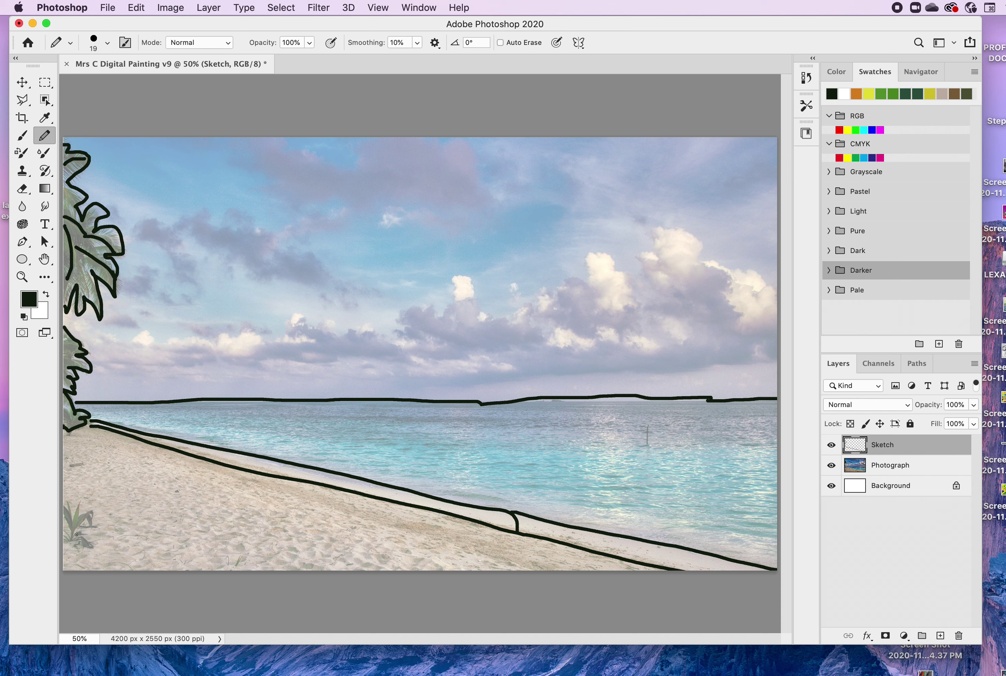
pyautogui.moveTo(64, 511)
pyautogui.mouseDown()
pyautogui.moveTo(76, 521)
pyautogui.moveTo(80, 504)
pyautogui.moveTo(92, 529)
pyautogui.moveTo(68, 539)
pyautogui.moveTo(62, 505)
pyautogui.mouseUp()
# - Trace the large cloud bank's bumpy upper edge, its right-hand contours and its long lower edge down to the horizon
pyautogui.moveTo(699, 241)
pyautogui.mouseDown()
pyautogui.moveTo(664, 228)
pyautogui.moveTo(639, 259)
pyautogui.moveTo(644, 283)
pyautogui.moveTo(593, 254)
pyautogui.moveTo(578, 285)
pyautogui.moveTo(528, 299)
pyautogui.moveTo(511, 283)
pyautogui.moveTo(507, 306)
pyautogui.moveTo(484, 313)
pyautogui.moveTo(473, 277)
pyautogui.moveTo(452, 277)
pyautogui.moveTo(449, 321)
pyautogui.moveTo(432, 307)
pyautogui.moveTo(412, 313)
pyautogui.moveTo(400, 321)
pyautogui.moveTo(408, 332)
pyautogui.moveTo(321, 329)
pyautogui.moveTo(300, 317)
pyautogui.moveTo(272, 341)
pyautogui.moveTo(246, 331)
pyautogui.moveTo(210, 346)
pyautogui.moveTo(86, 331)
pyautogui.mouseUp()
pyautogui.moveTo(704, 254); pyautogui.dragTo(776, 294)
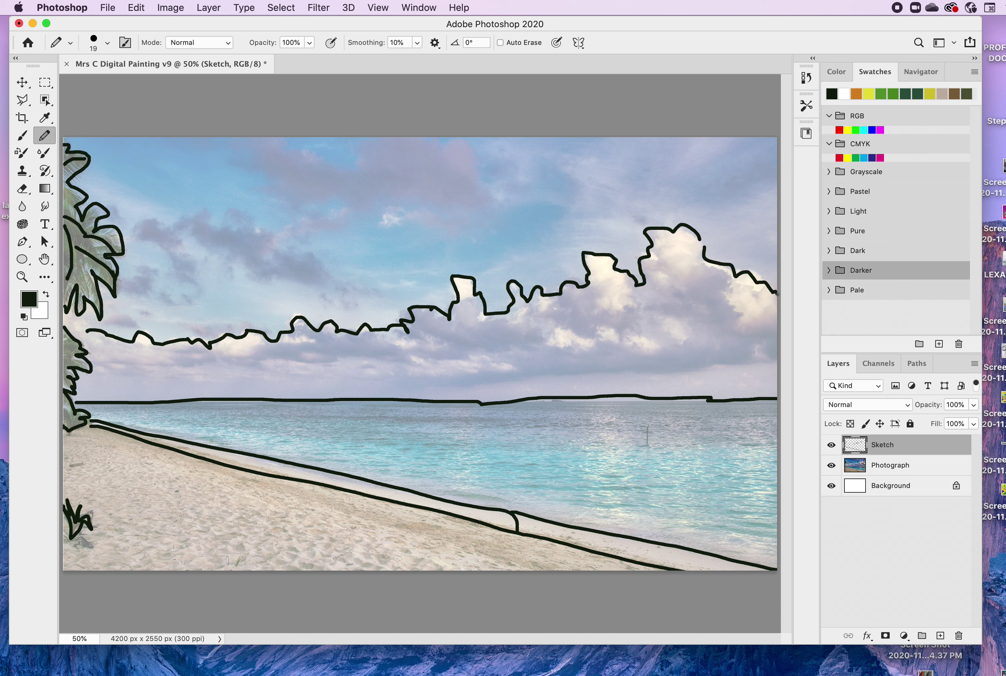
pyautogui.moveTo(708, 267)
pyautogui.mouseDown()
pyautogui.moveTo(741, 308)
pyautogui.moveTo(724, 330)
pyautogui.moveTo(772, 331)
pyautogui.moveTo(739, 334)
pyautogui.moveTo(743, 345)
pyautogui.moveTo(719, 368)
pyautogui.mouseUp()
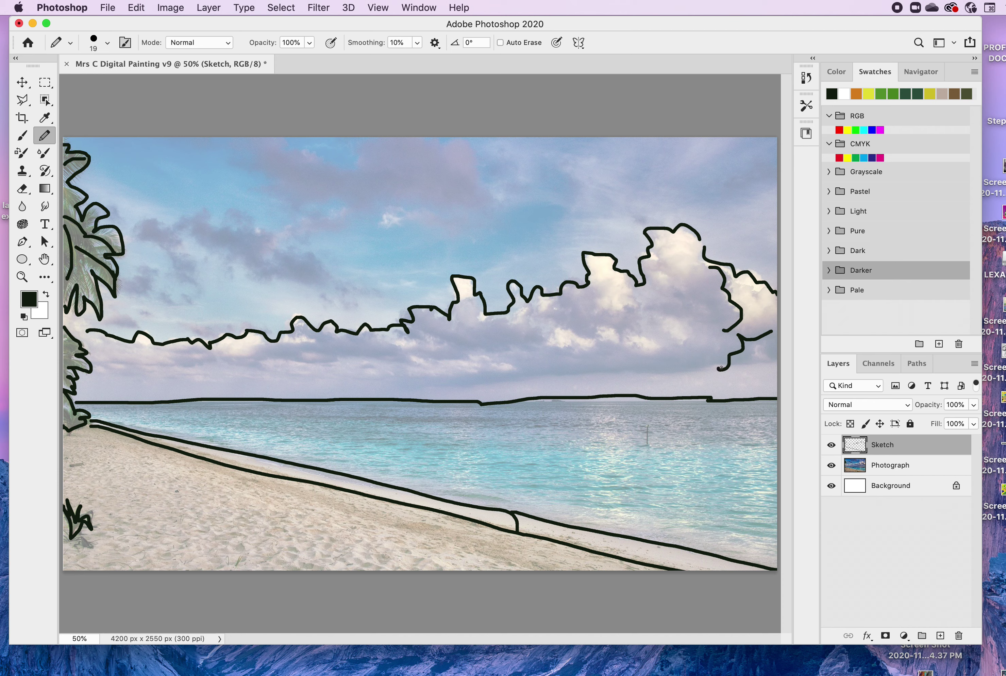
pyautogui.moveTo(777, 363); pyautogui.dragTo(232, 398)
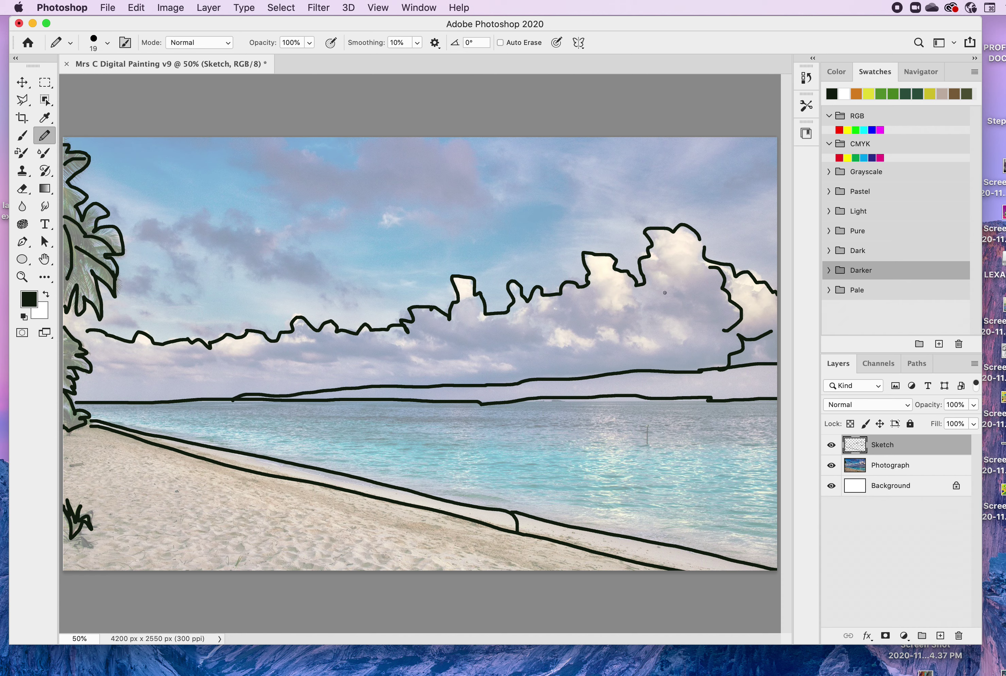
# - Outline the inner cloud highlights within the right side of the cloud bank and a small one near its left end
pyautogui.moveTo(676, 289)
pyautogui.mouseDown()
pyautogui.moveTo(639, 314)
pyautogui.moveTo(678, 321)
pyautogui.moveTo(689, 335)
pyautogui.moveTo(681, 343)
pyautogui.mouseUp()
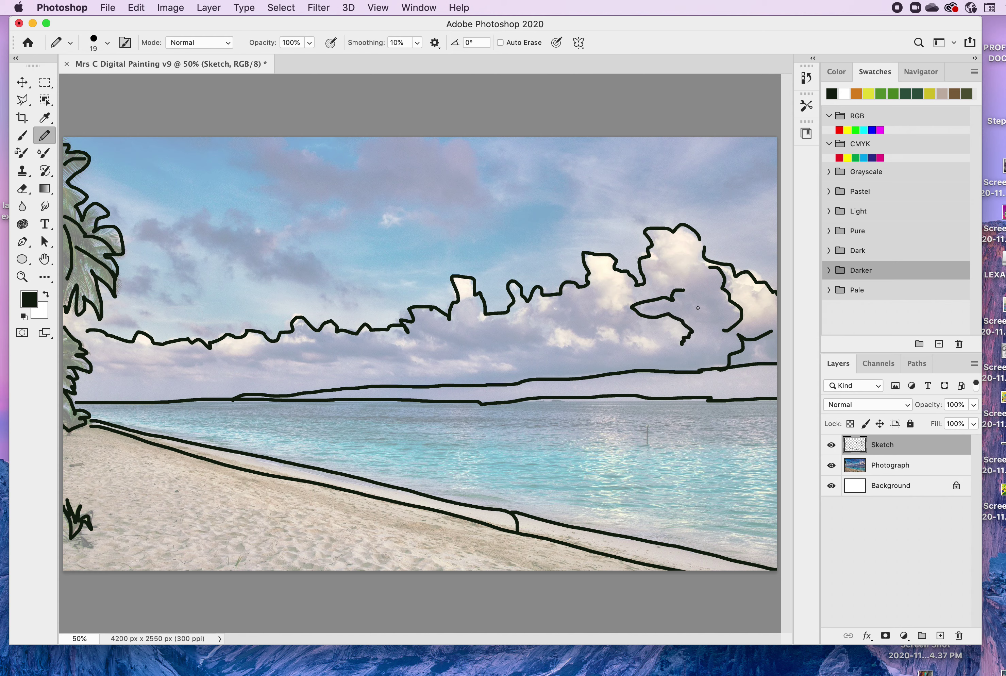
pyautogui.moveTo(702, 268)
pyautogui.mouseDown()
pyautogui.moveTo(689, 282)
pyautogui.moveTo(696, 292)
pyautogui.mouseUp()
pyautogui.moveTo(620, 311)
pyautogui.mouseDown()
pyautogui.moveTo(598, 310)
pyautogui.moveTo(606, 283)
pyautogui.moveTo(592, 288)
pyautogui.mouseUp()
pyautogui.moveTo(543, 309)
pyautogui.mouseDown()
pyautogui.moveTo(576, 341)
pyautogui.moveTo(600, 337)
pyautogui.moveTo(606, 324)
pyautogui.moveTo(626, 327)
pyautogui.moveTo(621, 339)
pyautogui.moveTo(657, 347)
pyautogui.moveTo(559, 334)
pyautogui.mouseUp()
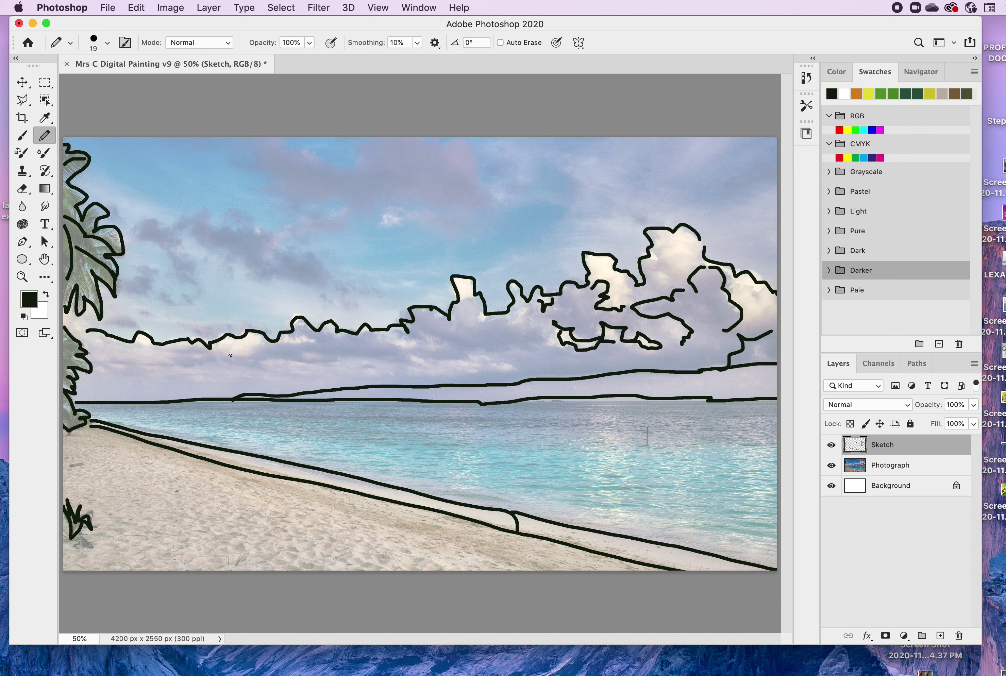
pyautogui.moveTo(221, 352)
pyautogui.mouseDown()
pyautogui.moveTo(250, 358)
pyautogui.moveTo(266, 346)
pyautogui.mouseUp()
# - Trace the darker cloud shapes in the upper sky, from the upper-left clouds across to the small ones at the upper right
pyautogui.moveTo(368, 144)
pyautogui.mouseDown()
pyautogui.moveTo(340, 168)
pyautogui.moveTo(285, 140)
pyautogui.moveTo(255, 142)
pyautogui.moveTo(259, 154)
pyautogui.moveTo(245, 164)
pyautogui.moveTo(278, 201)
pyautogui.moveTo(341, 195)
pyautogui.moveTo(328, 214)
pyautogui.moveTo(307, 209)
pyautogui.moveTo(261, 234)
pyautogui.moveTo(248, 218)
pyautogui.moveTo(227, 218)
pyautogui.moveTo(238, 231)
pyautogui.moveTo(220, 227)
pyautogui.moveTo(206, 211)
pyautogui.moveTo(173, 229)
pyautogui.moveTo(154, 220)
pyautogui.moveTo(136, 228)
pyautogui.moveTo(177, 279)
pyautogui.moveTo(200, 274)
pyautogui.moveTo(178, 241)
pyautogui.moveTo(190, 231)
pyautogui.moveTo(230, 271)
pyautogui.moveTo(240, 262)
pyautogui.moveTo(257, 280)
pyautogui.moveTo(307, 281)
pyautogui.moveTo(344, 297)
pyautogui.moveTo(341, 284)
pyautogui.moveTo(291, 253)
pyautogui.moveTo(303, 237)
pyautogui.moveTo(338, 233)
pyautogui.moveTo(384, 204)
pyautogui.moveTo(450, 222)
pyautogui.moveTo(395, 211)
pyautogui.moveTo(441, 240)
pyautogui.moveTo(492, 230)
pyautogui.moveTo(469, 145)
pyautogui.moveTo(419, 144)
pyautogui.mouseUp()
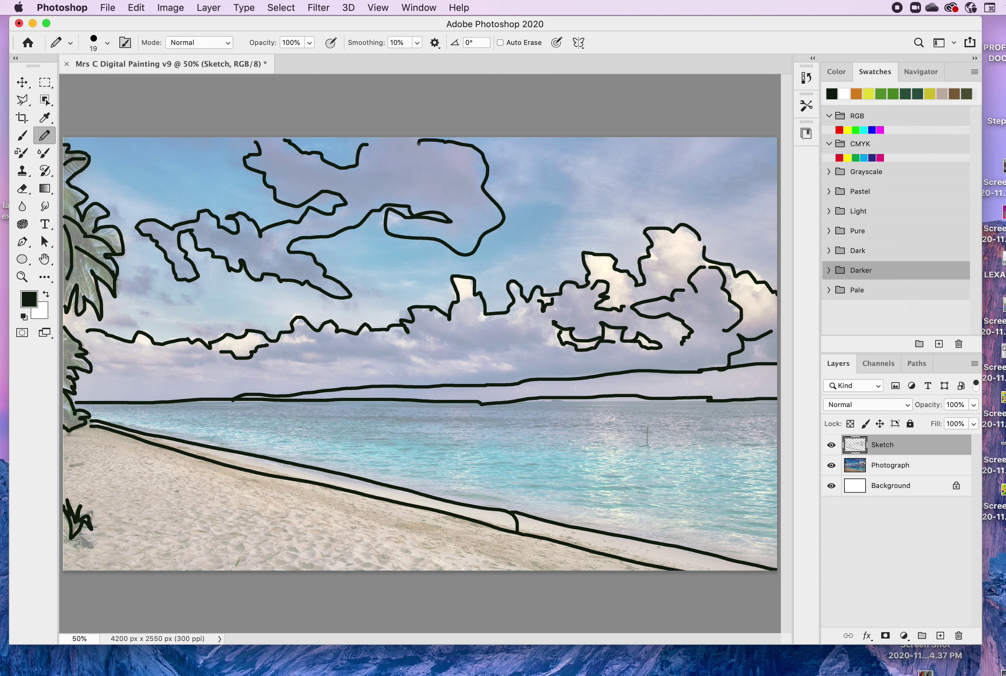
pyautogui.moveTo(592, 149)
pyautogui.mouseDown()
pyautogui.moveTo(554, 153)
pyautogui.moveTo(575, 180)
pyautogui.moveTo(546, 228)
pyautogui.moveTo(482, 274)
pyautogui.mouseUp()
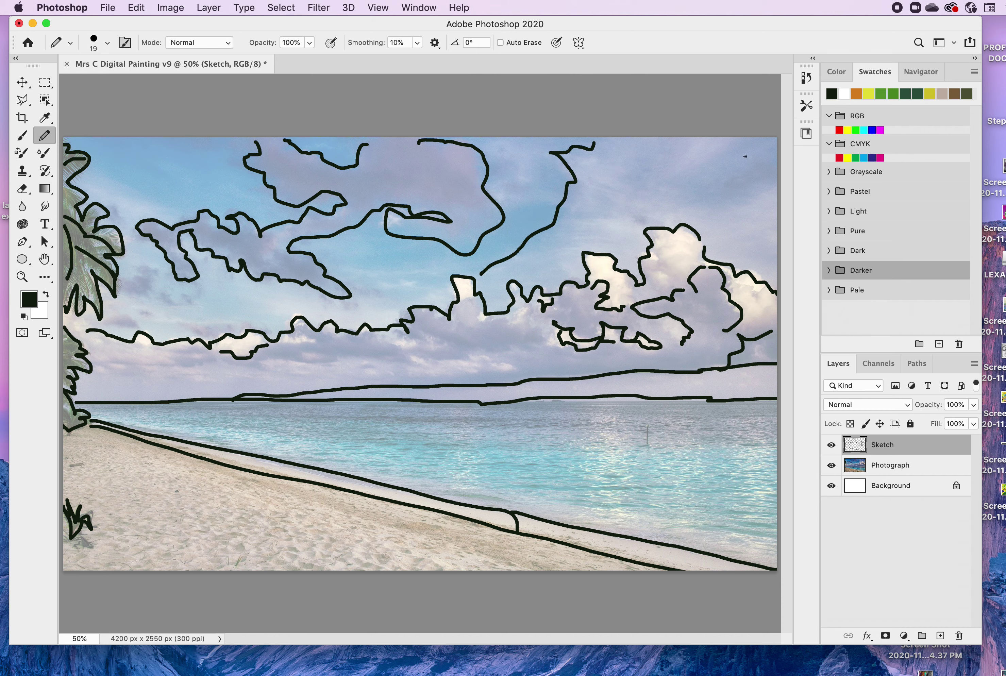
pyautogui.moveTo(749, 150)
pyautogui.mouseDown()
pyautogui.moveTo(685, 192)
pyautogui.moveTo(733, 200)
pyautogui.moveTo(777, 179)
pyautogui.moveTo(748, 172)
pyautogui.moveTo(723, 192)
pyautogui.moveTo(740, 200)
pyautogui.mouseUp()
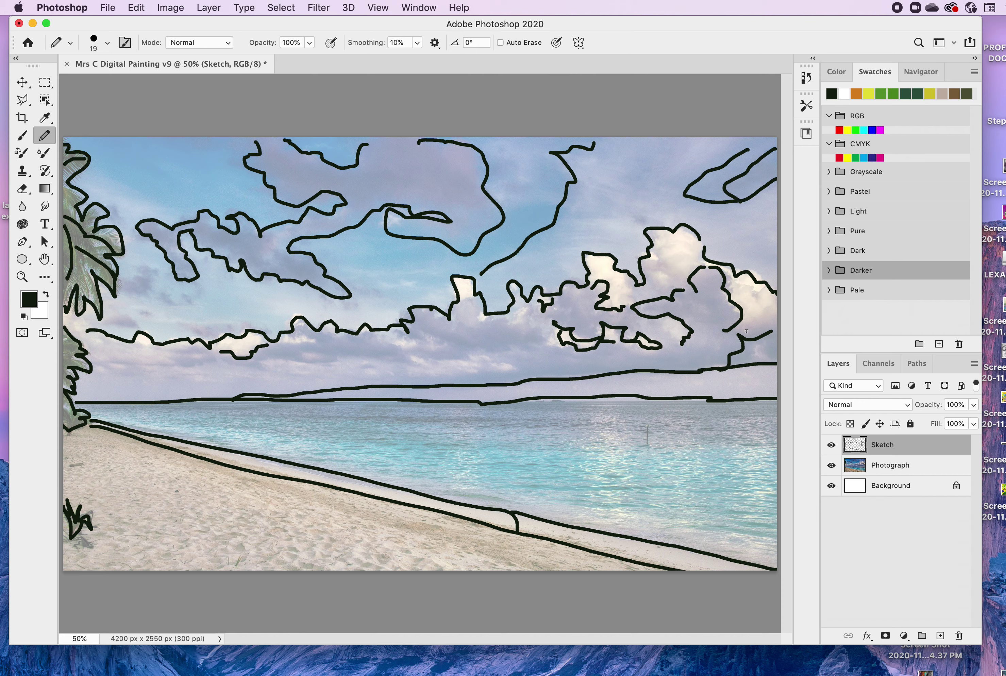
pyautogui.moveTo(649, 156)
pyautogui.mouseDown()
pyautogui.moveTo(633, 189)
pyautogui.moveTo(651, 195)
pyautogui.moveTo(652, 158)
pyautogui.mouseUp()
# - Trace the dark water band's lower edge, the shallow water line along the shore and a diagonal contour across the sand
pyautogui.moveTo(180, 423); pyautogui.dragTo(691, 447)
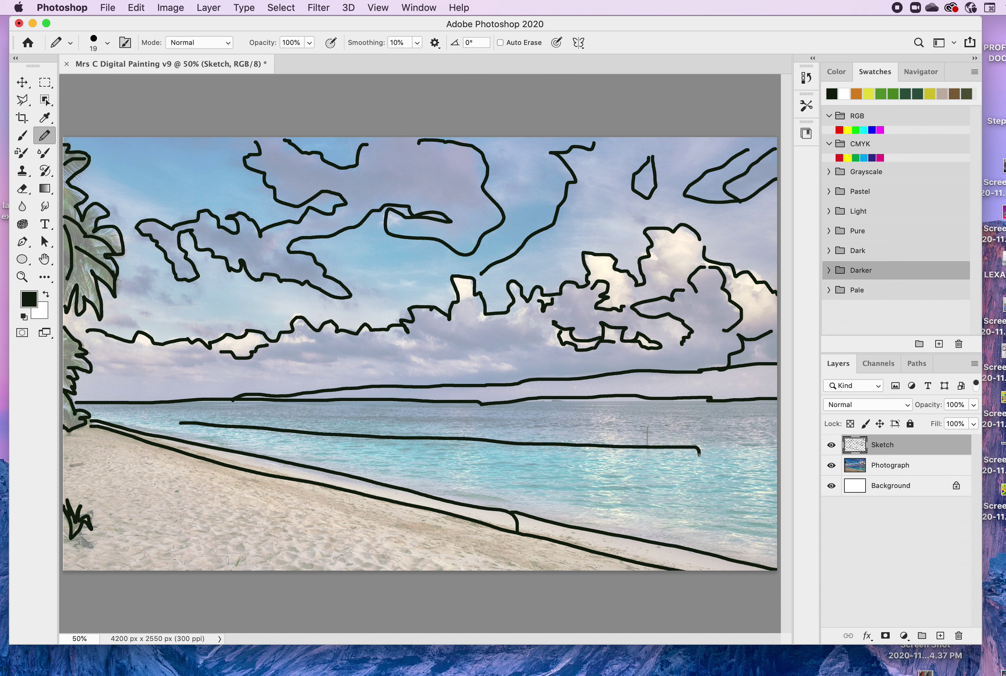
pyautogui.moveTo(697, 447); pyautogui.dragTo(787, 443)
pyautogui.moveTo(773, 542)
pyautogui.mouseDown()
pyautogui.moveTo(527, 505)
pyautogui.moveTo(159, 429)
pyautogui.mouseUp()
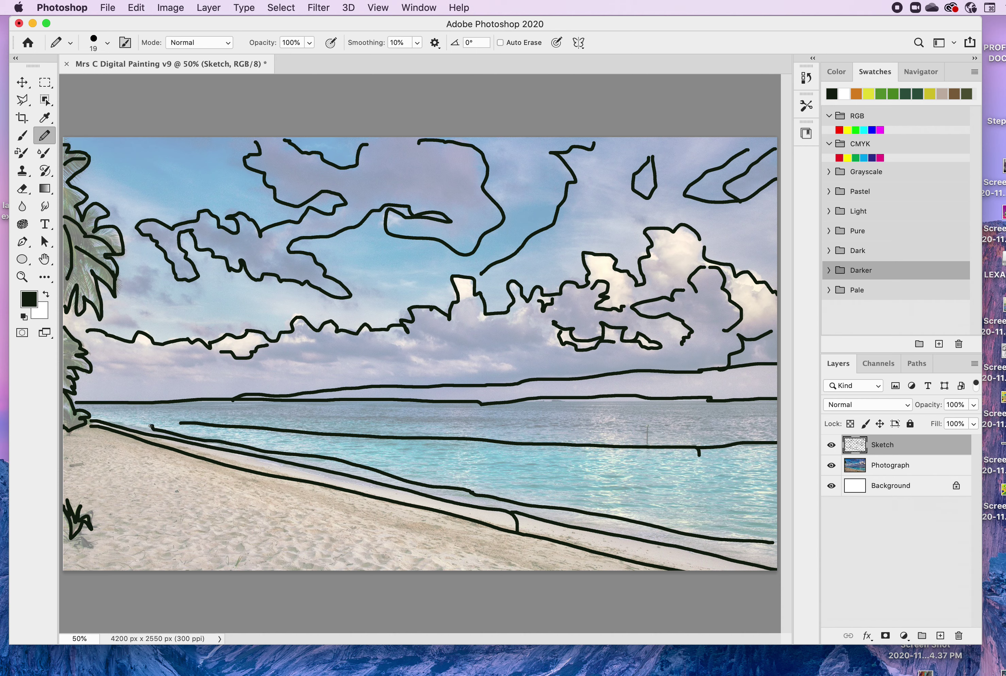
pyautogui.moveTo(129, 422); pyautogui.dragTo(97, 415)
pyautogui.moveTo(512, 567); pyautogui.dragTo(172, 456)
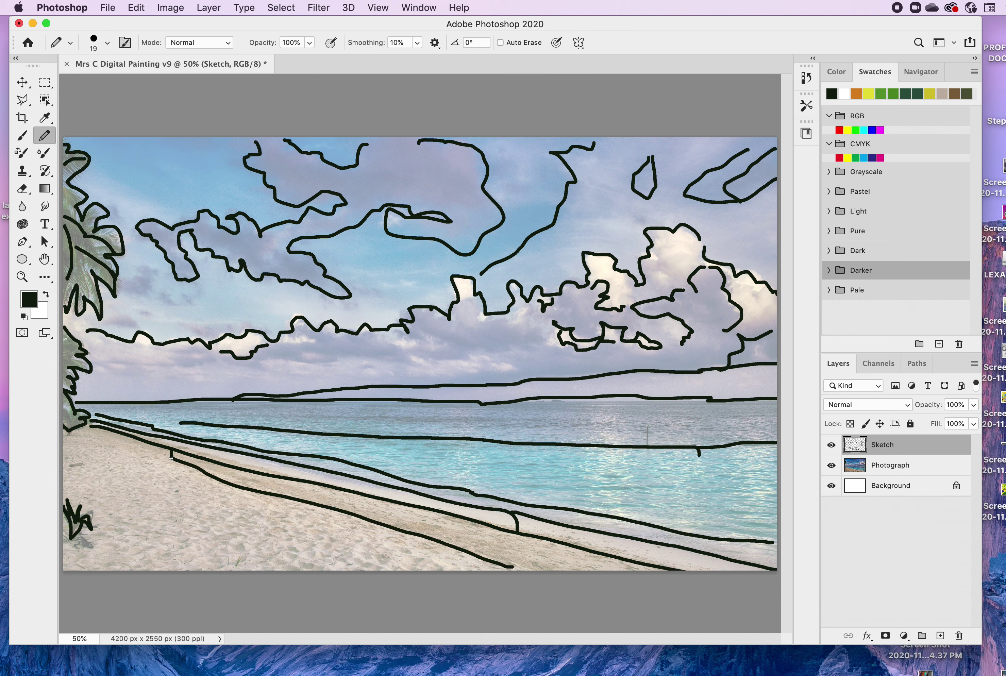
pyautogui.moveTo(165, 456); pyautogui.dragTo(96, 425)
# - Move the Photograph layer above the Sketch layer and set its opacity to 100%
pyautogui.click(882, 469)
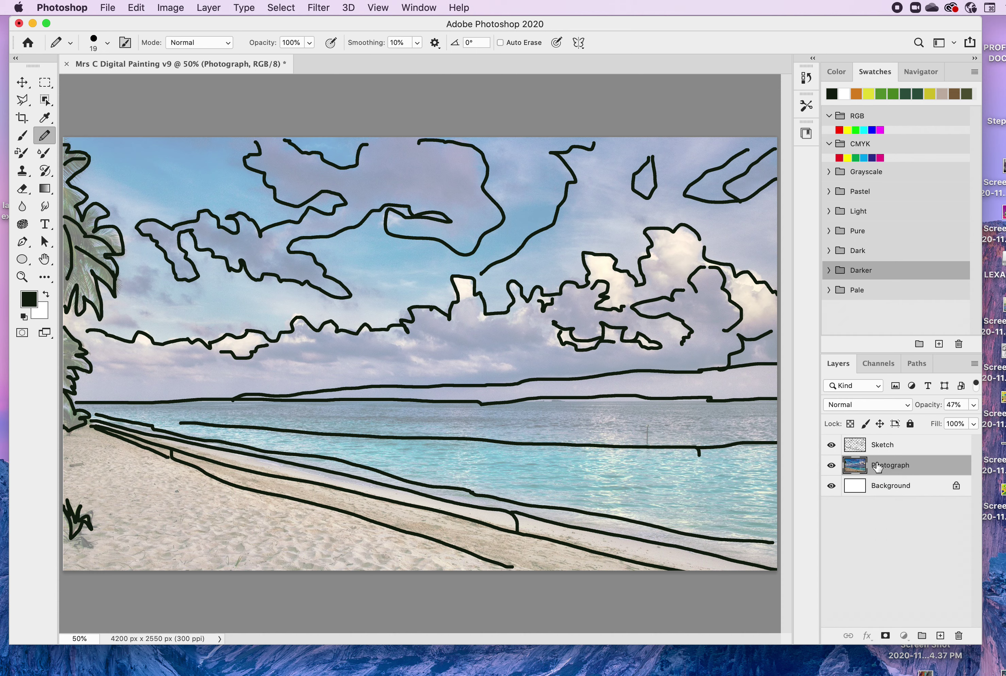
pyautogui.moveTo(876, 467); pyautogui.dragTo(875, 443)
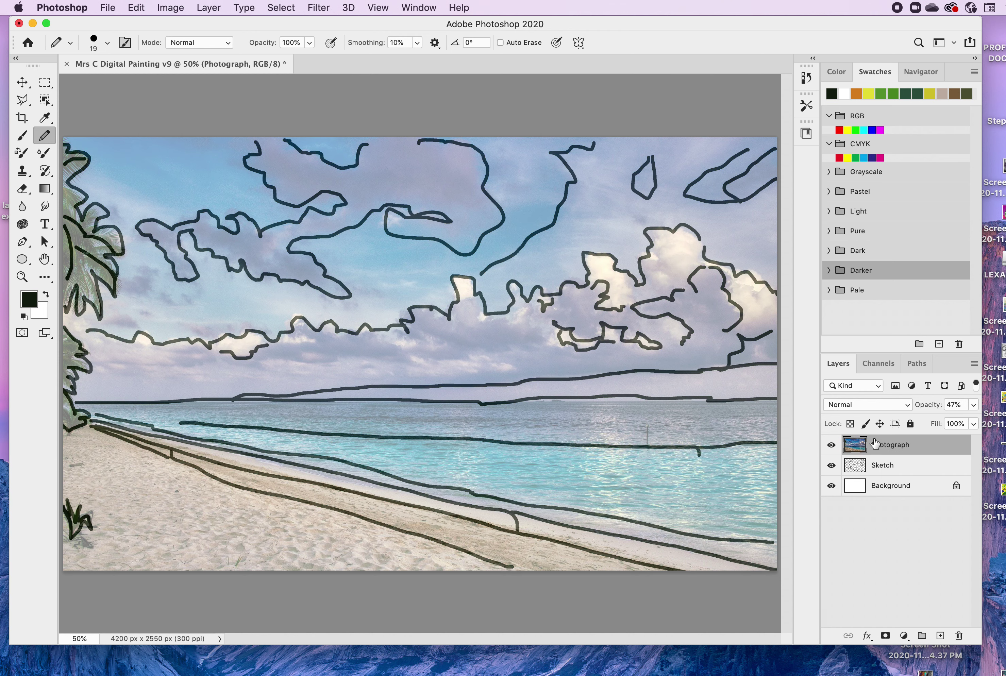
pyautogui.click(973, 404)
pyautogui.moveTo(938, 423); pyautogui.dragTo(995, 426)
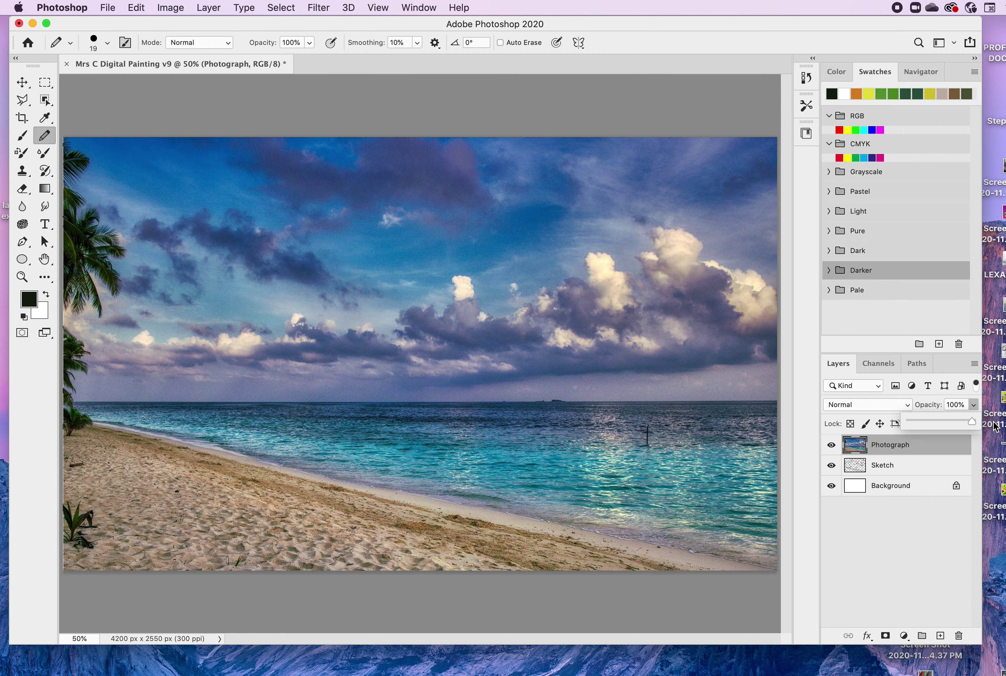
# - Scale the Photograph layer down to about 30% and place it in the canvas's lower-left corner as a reference
pyautogui.click(135, 12)
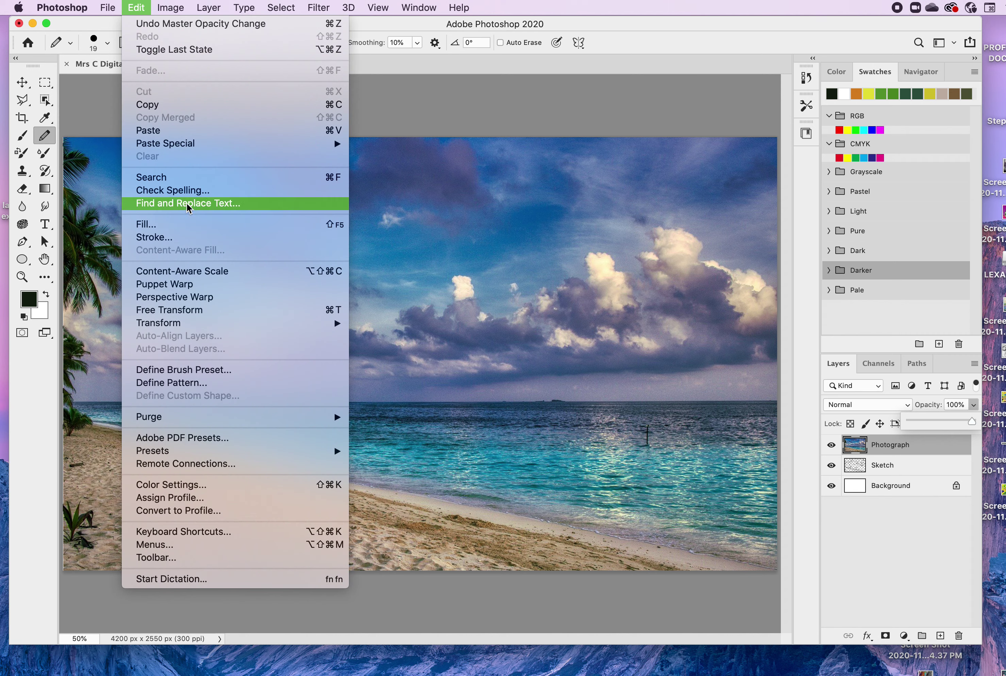
pyautogui.moveTo(175, 324)
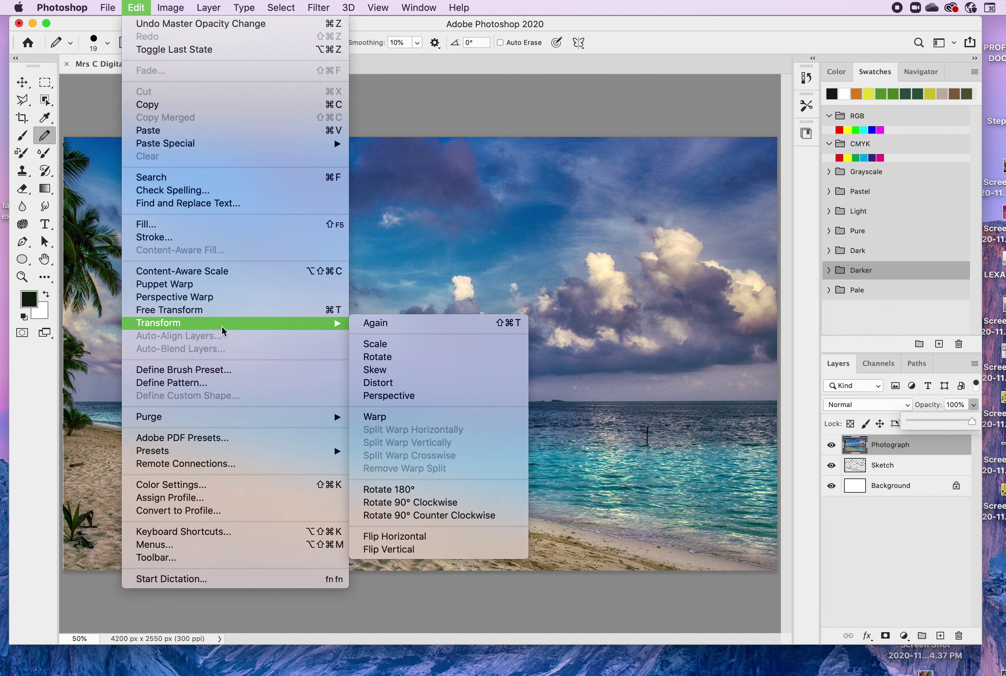
pyautogui.click(376, 346)
pyautogui.moveTo(777, 139); pyautogui.dragTo(269, 476)
pyautogui.moveTo(165, 547); pyautogui.dragTo(175, 484)
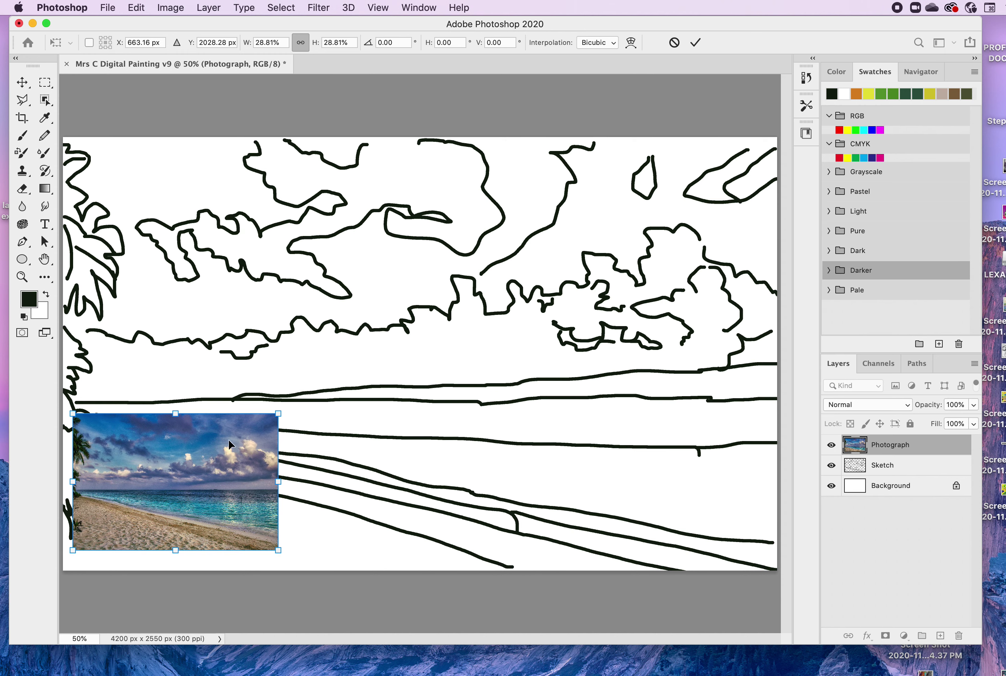
pyautogui.moveTo(278, 413); pyautogui.dragTo(250, 446)
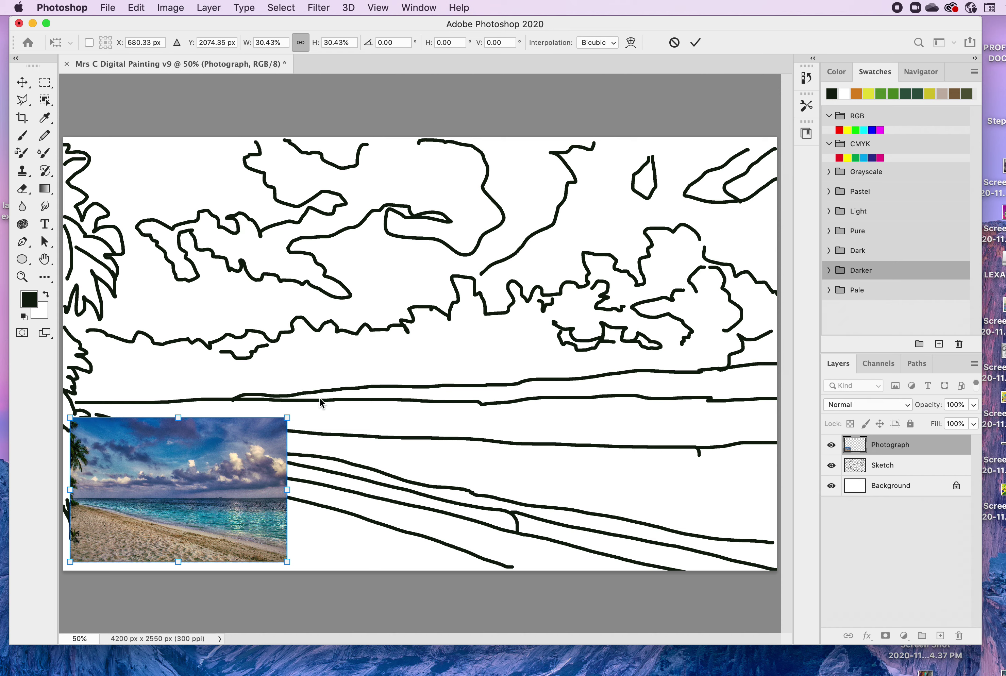
pyautogui.click(695, 42)
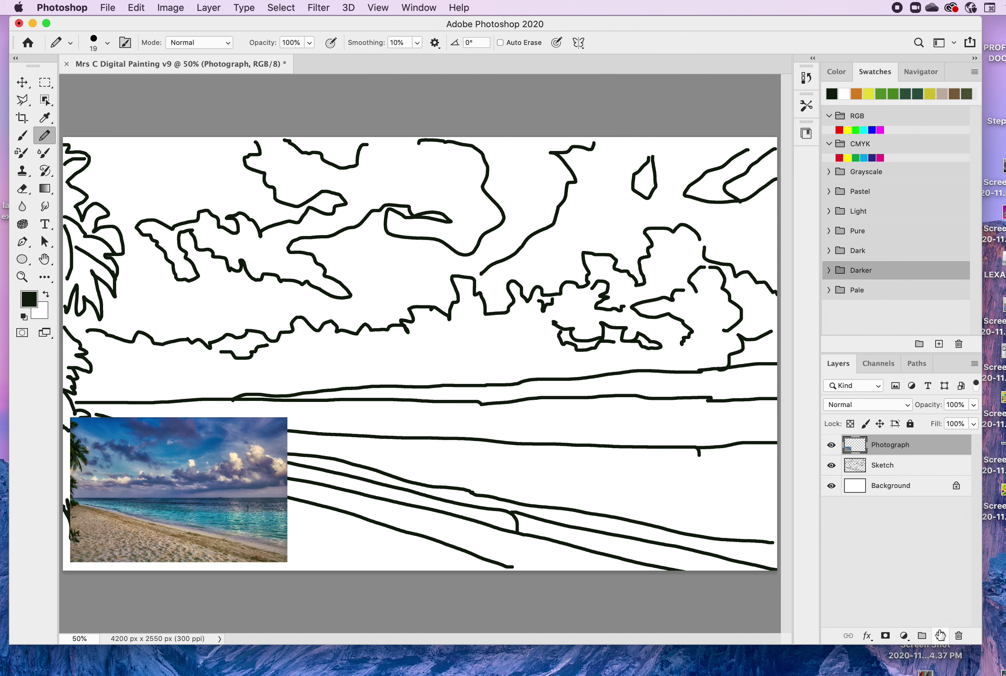
# - Add a new layer above the Photograph layer and name it Sky
pyautogui.click(940, 635)
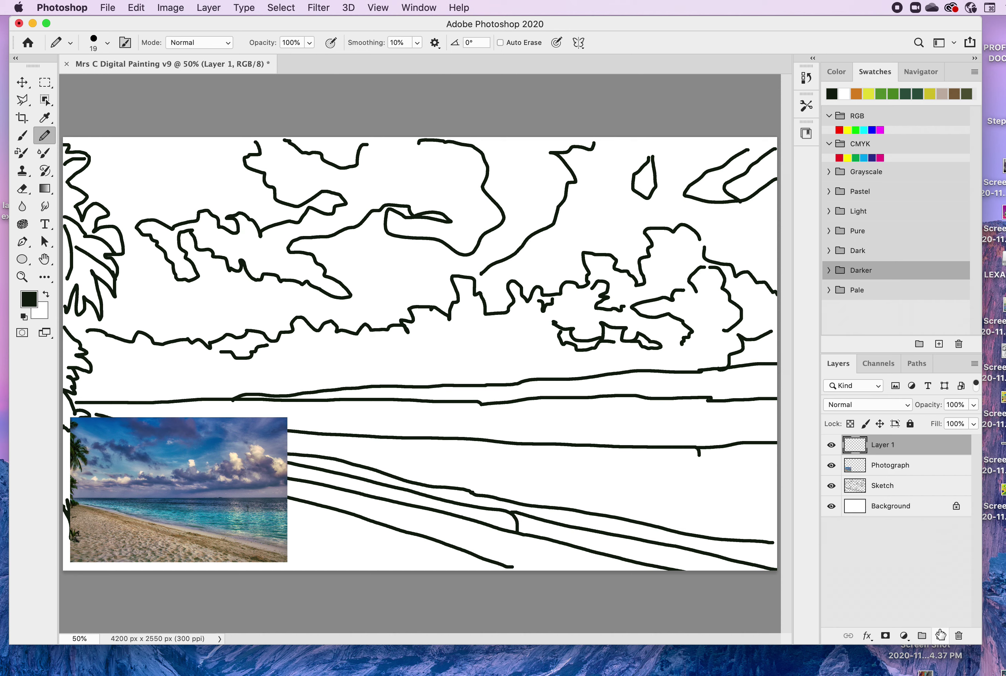
pyautogui.doubleClick(883, 445)
pyautogui.write('Sky')
pyautogui.press('Return')
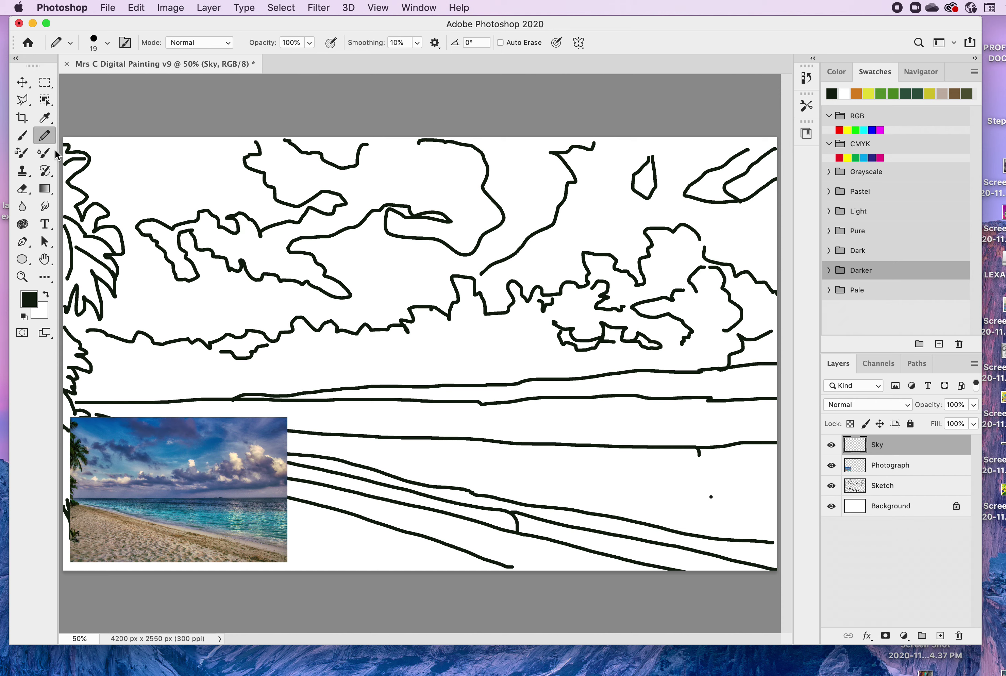
# - Sample the bright blue at the reference photo's upper left with the Eyedropper, view it in the color spectrum, and return to the swatches
pyautogui.click(44, 117)
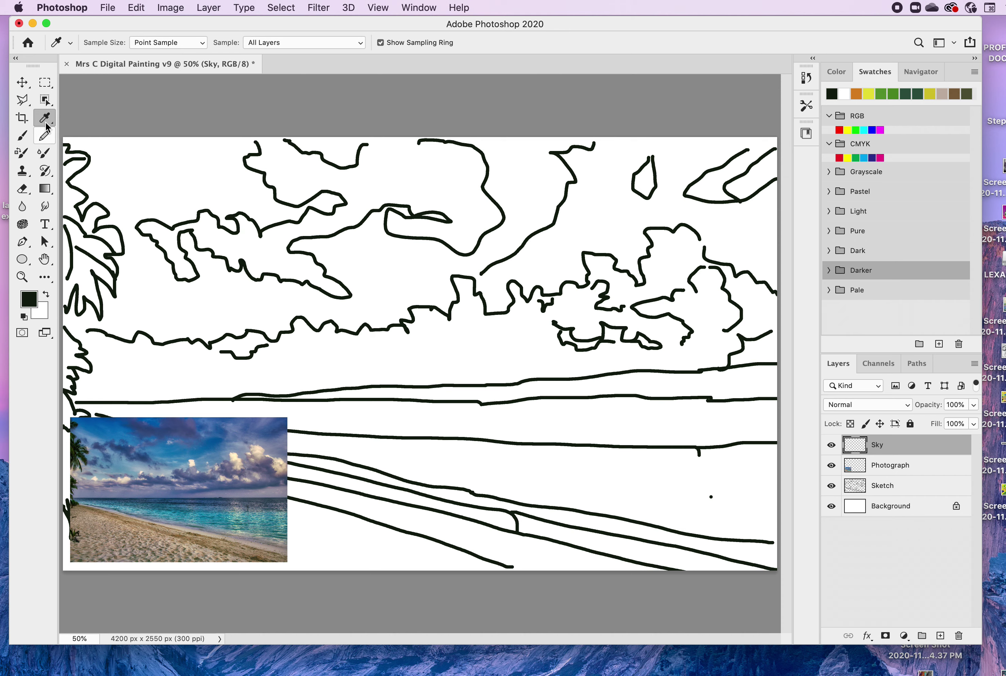
pyautogui.click(97, 429)
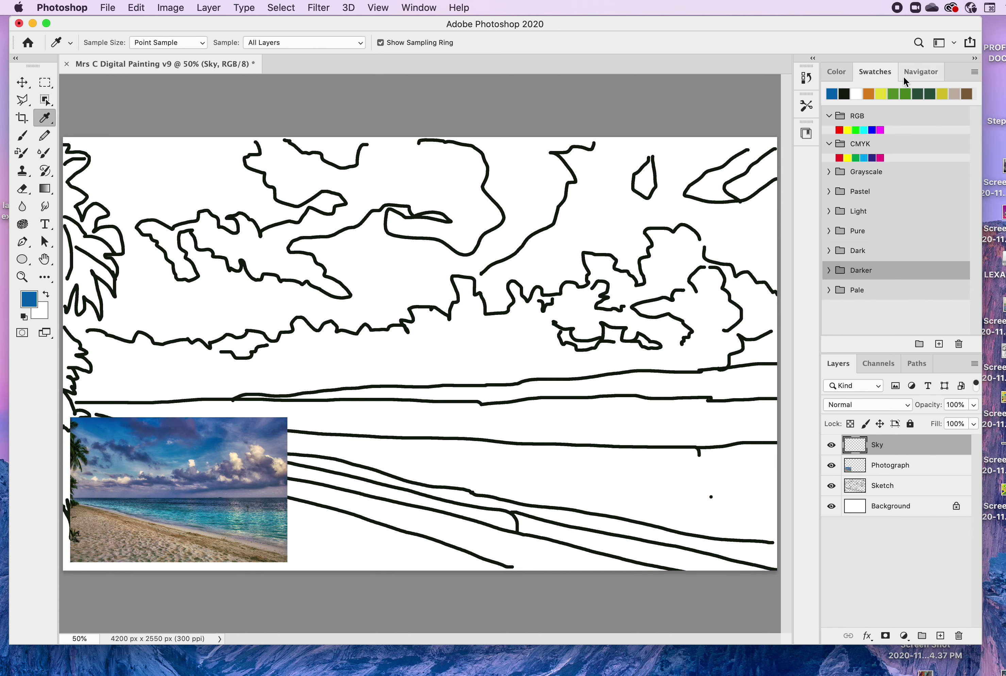
pyautogui.click(418, 7)
pyautogui.moveTo(427, 38)
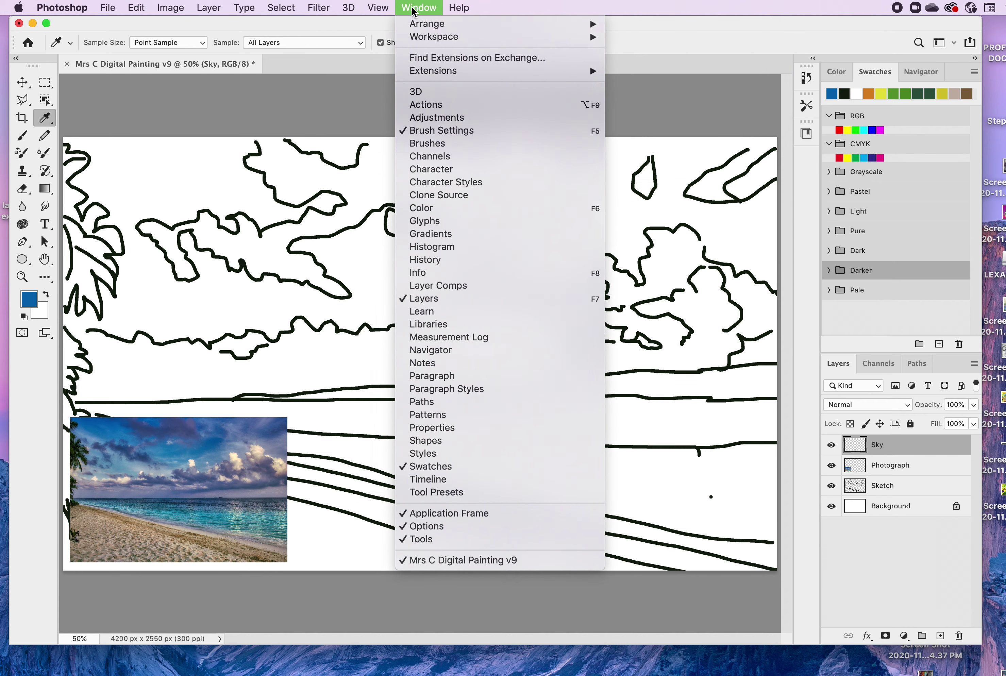
pyautogui.click(432, 209)
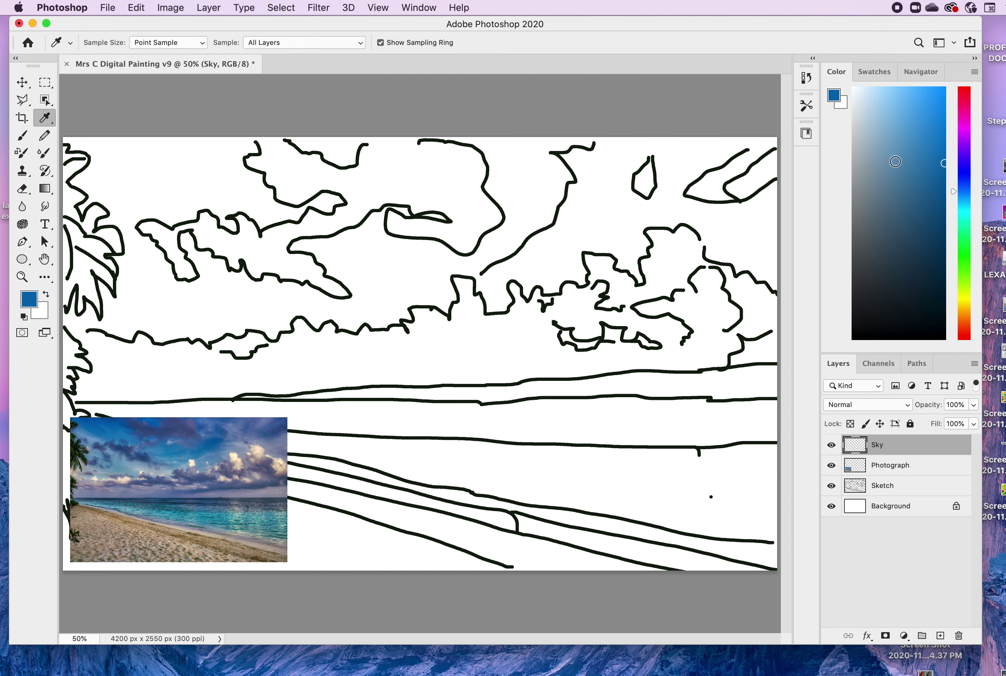
pyautogui.click(874, 72)
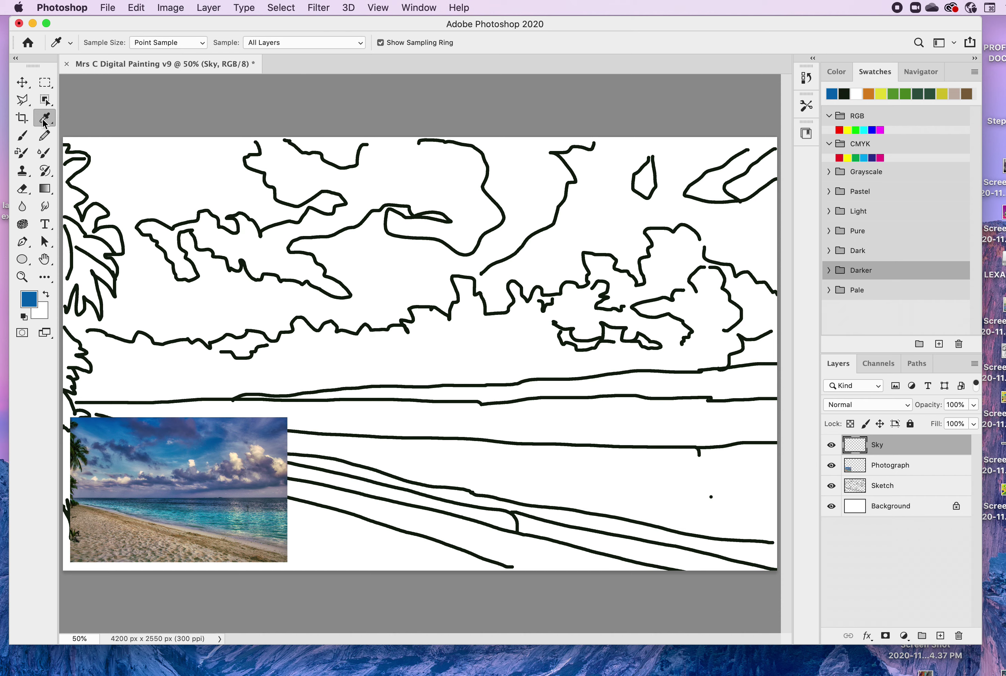
# - Sample several blue and purple sky tones and a cream cloud highlight from the reference photo to collect them as recent swatches
pyautogui.click(145, 429)
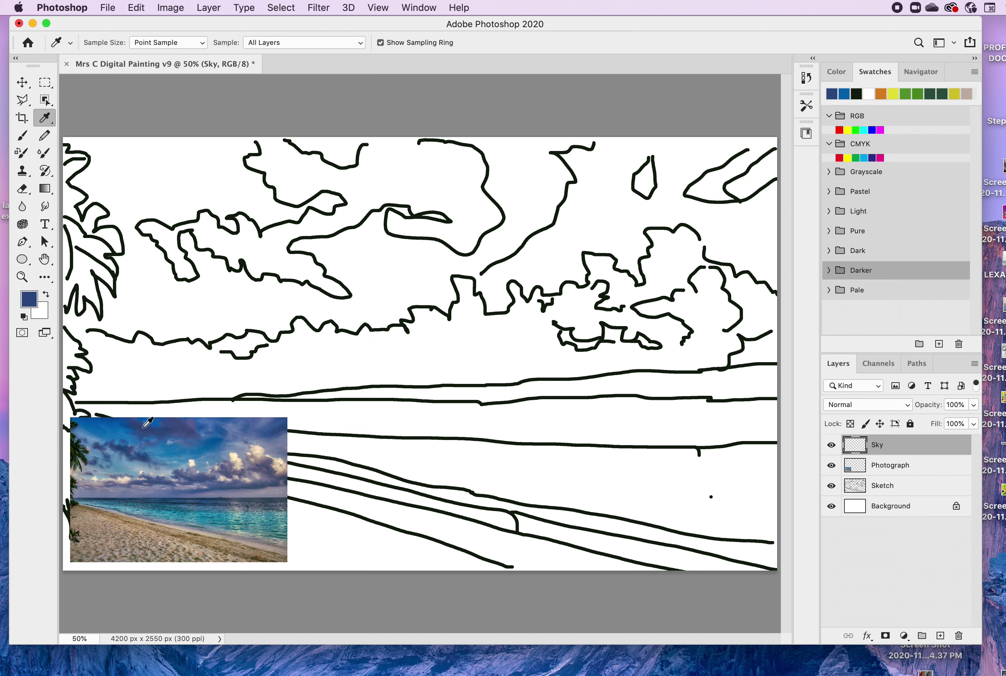
pyautogui.click(191, 425)
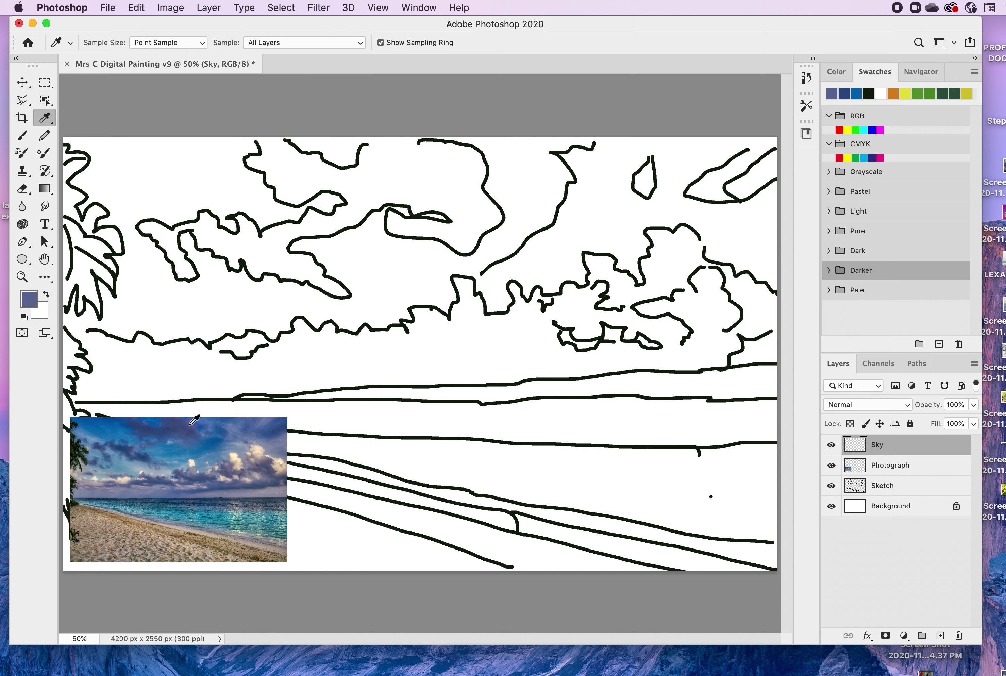
pyautogui.click(208, 422)
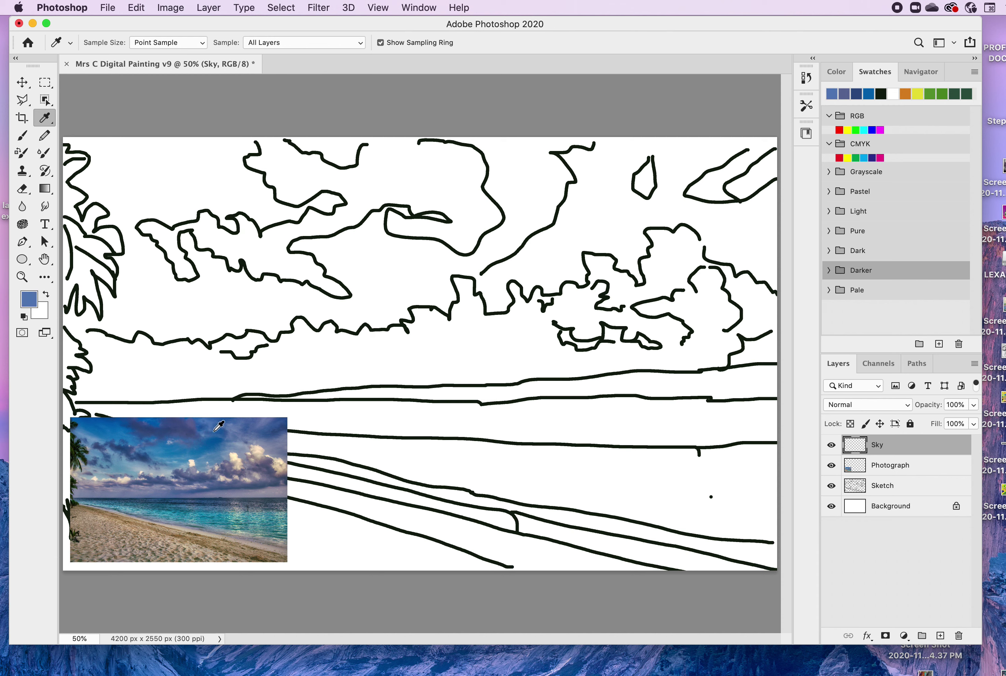
pyautogui.click(212, 427)
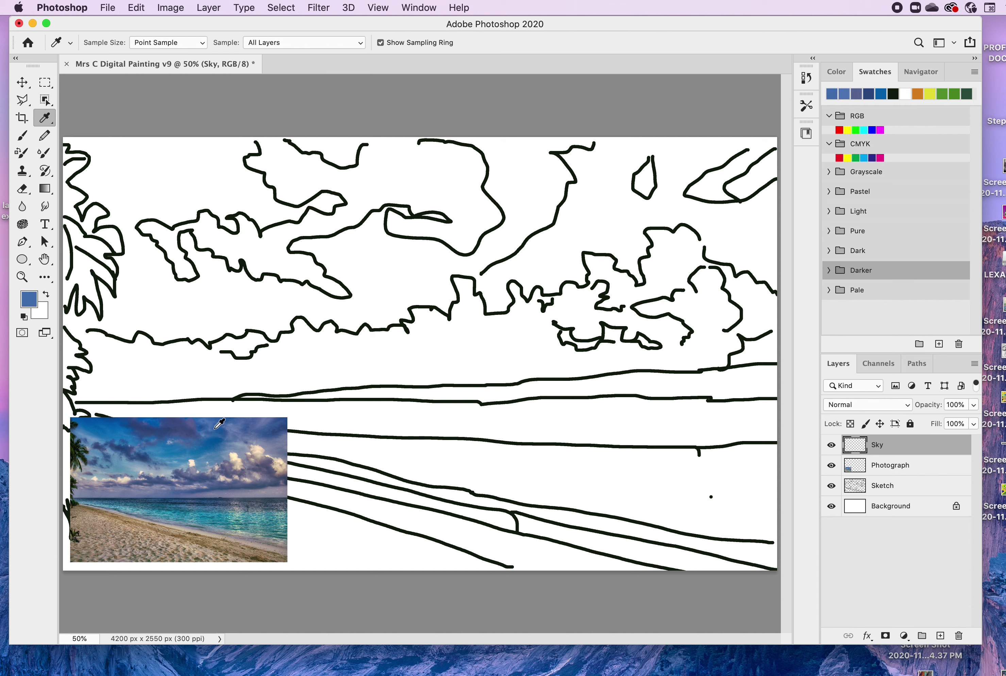
pyautogui.click(234, 434)
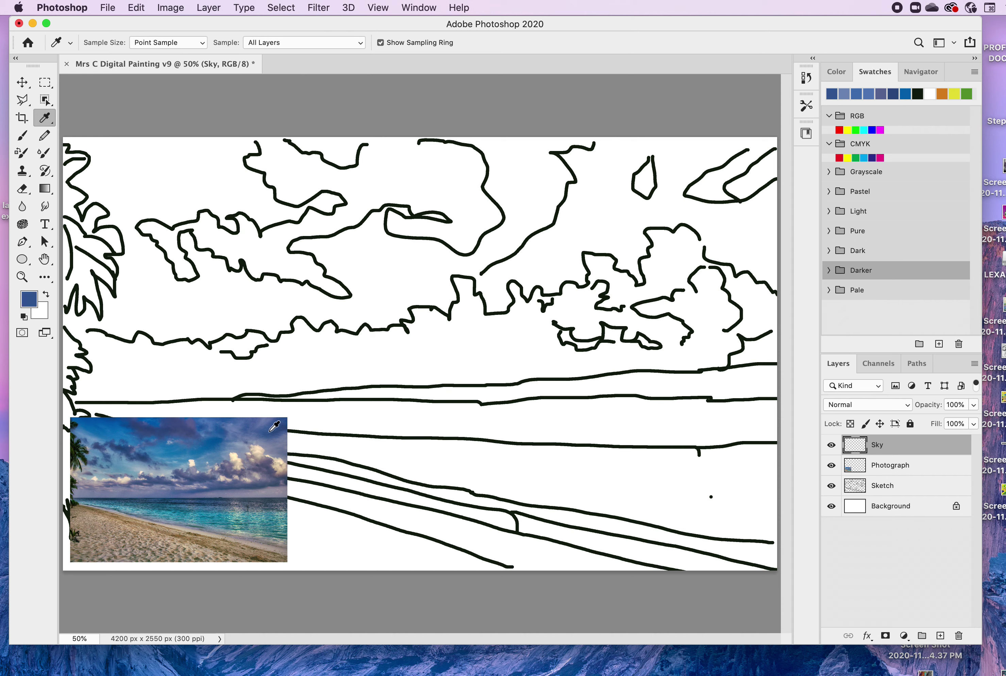
pyautogui.click(259, 451)
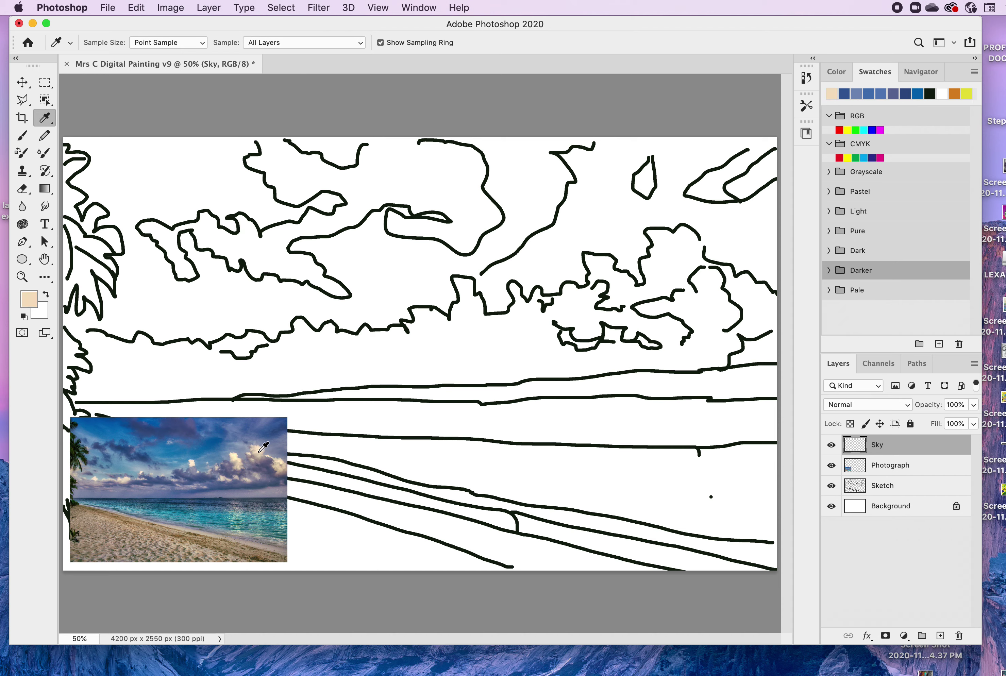
# - Sample a pale cream cloud highlight and more dark blue, grey-blue, light blue and purple sky tones from the reference photo as recent swatches
pyautogui.click(234, 457)
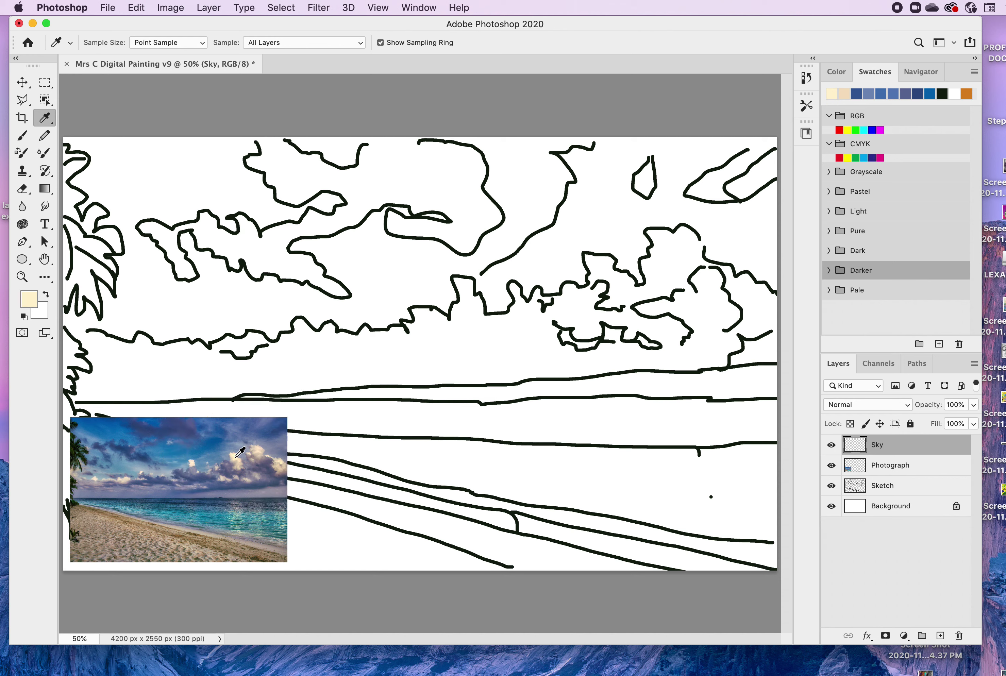
pyautogui.click(207, 475)
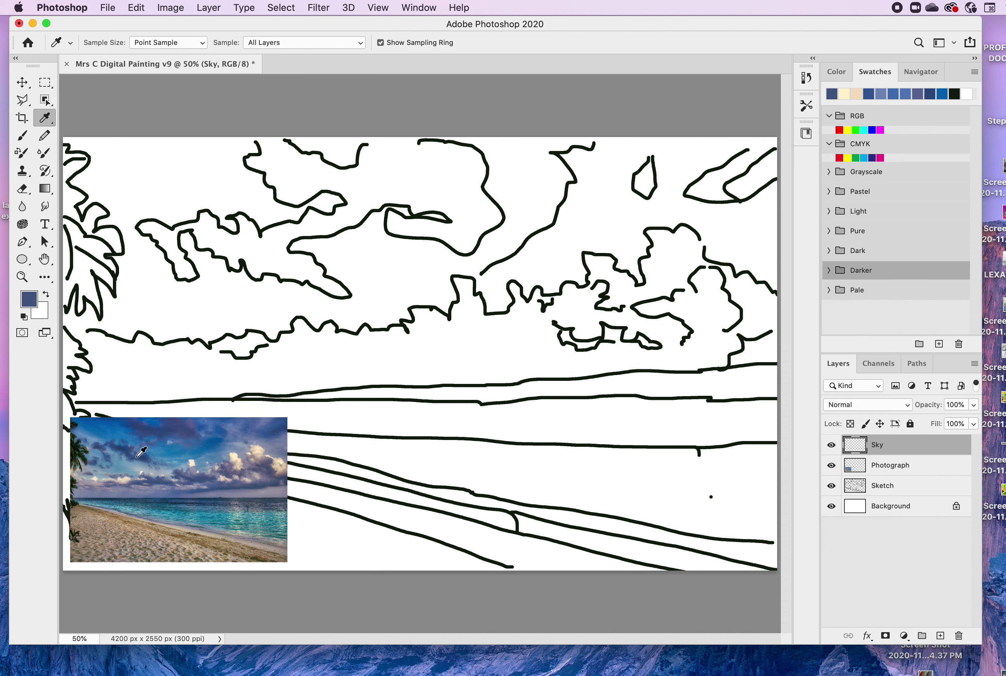
pyautogui.click(135, 456)
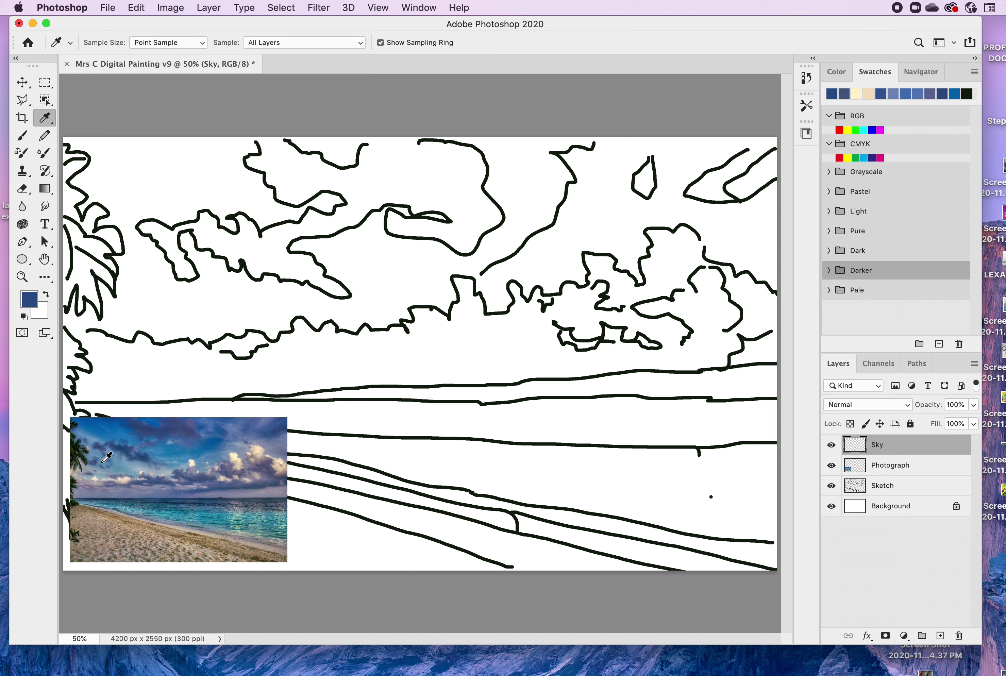
pyautogui.click(136, 460)
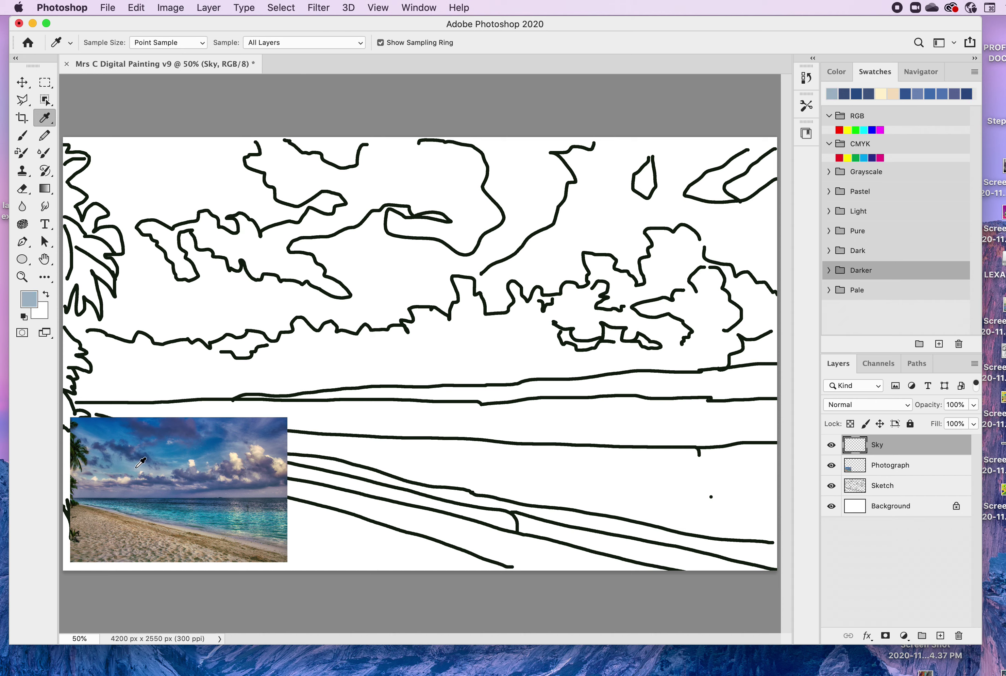
pyautogui.click(88, 437)
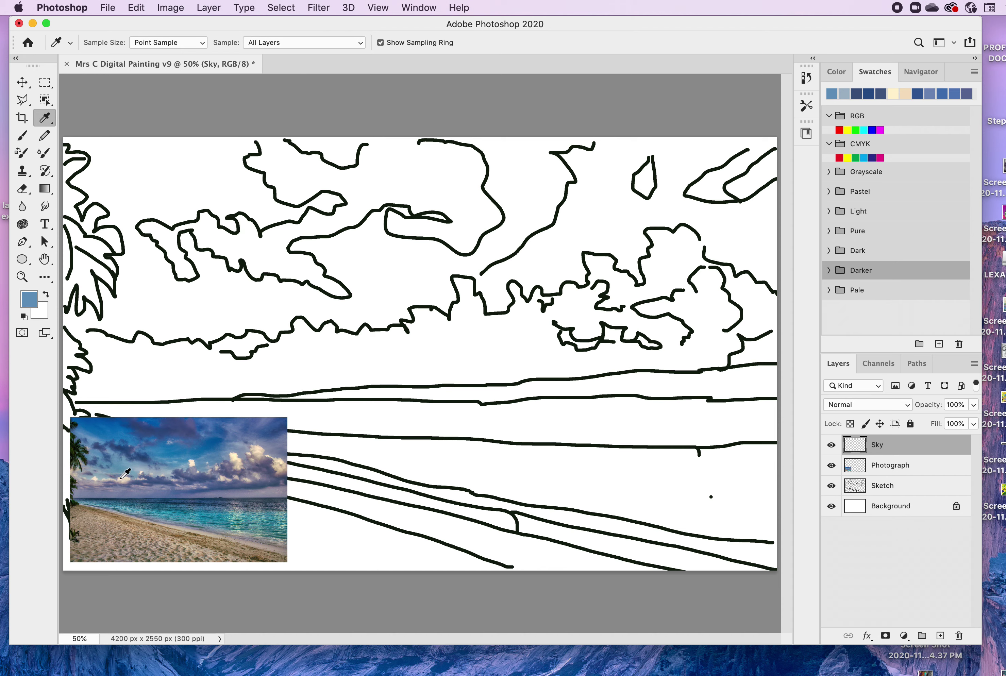
pyautogui.click(129, 496)
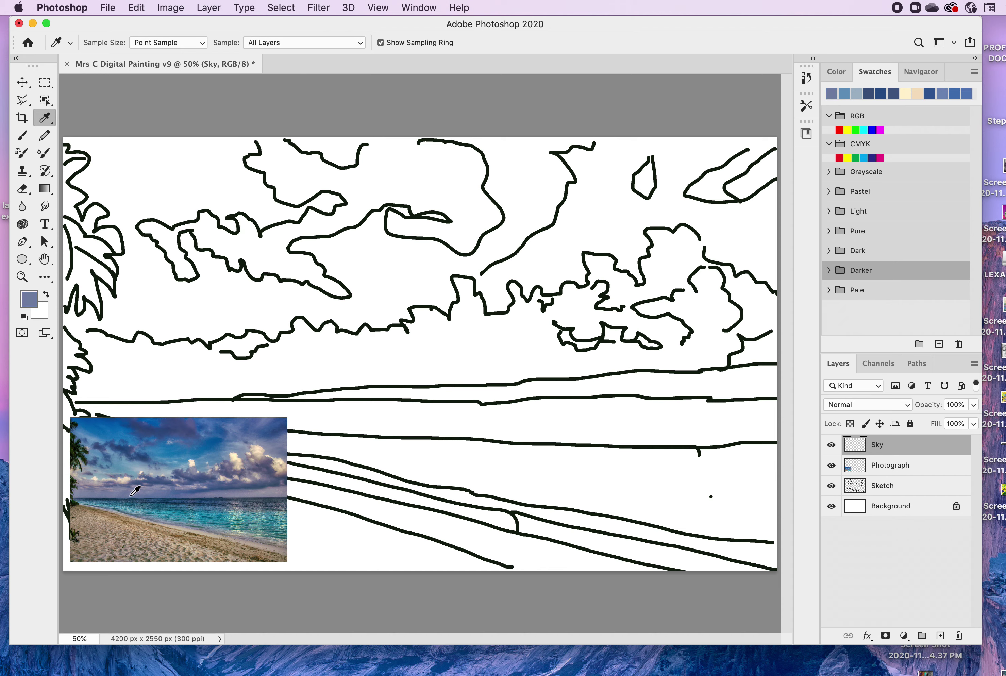
pyautogui.click(236, 487)
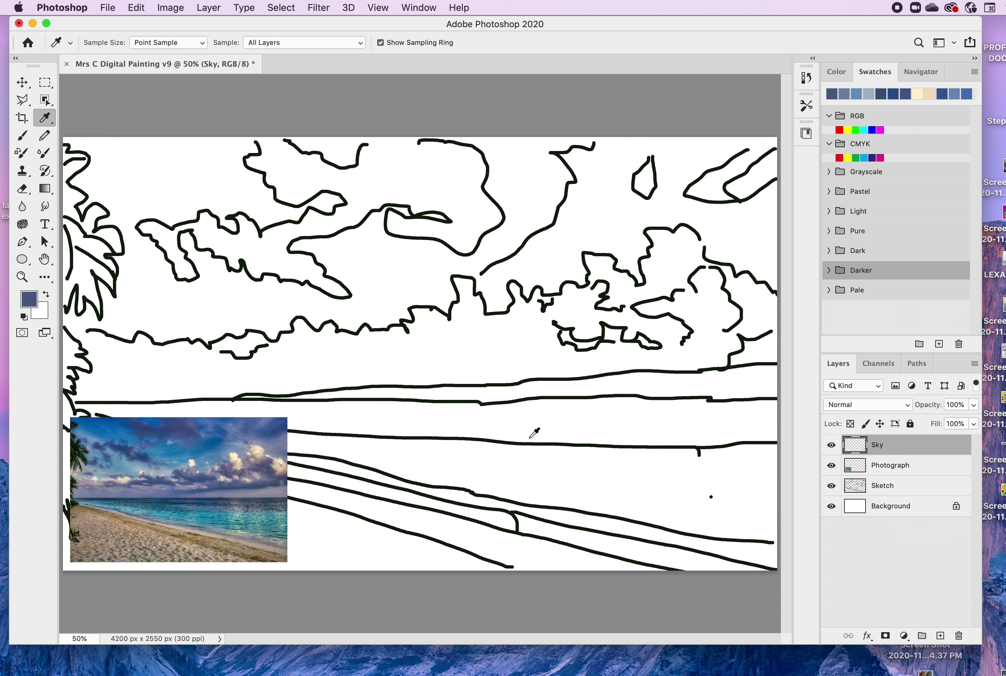
# - Activate the Brush tool and display the Brushes panel
pyautogui.click(23, 138)
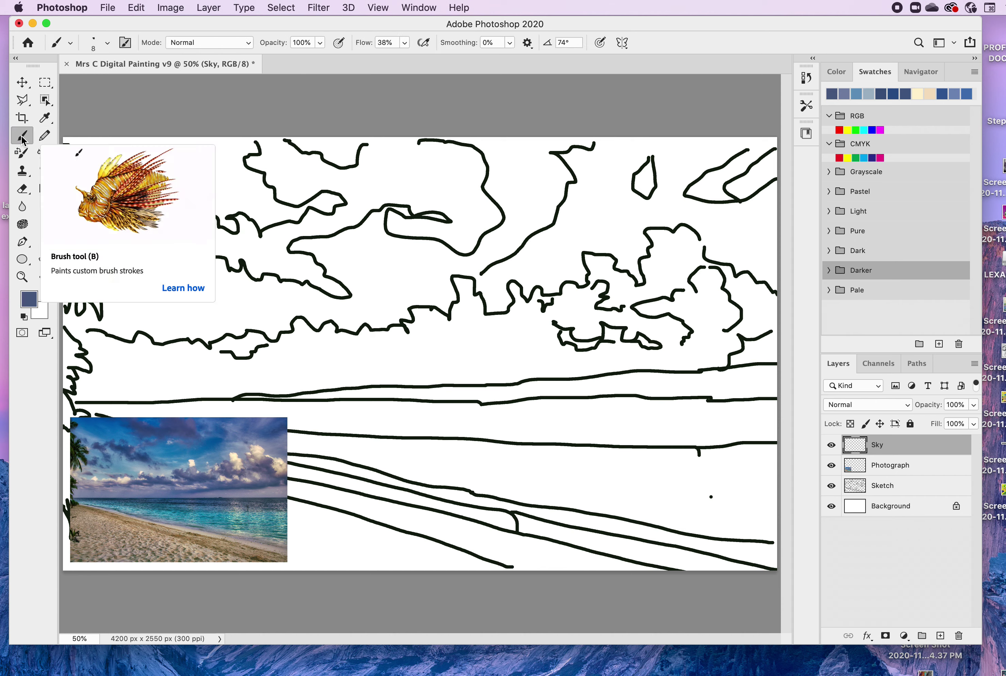
pyautogui.click(126, 43)
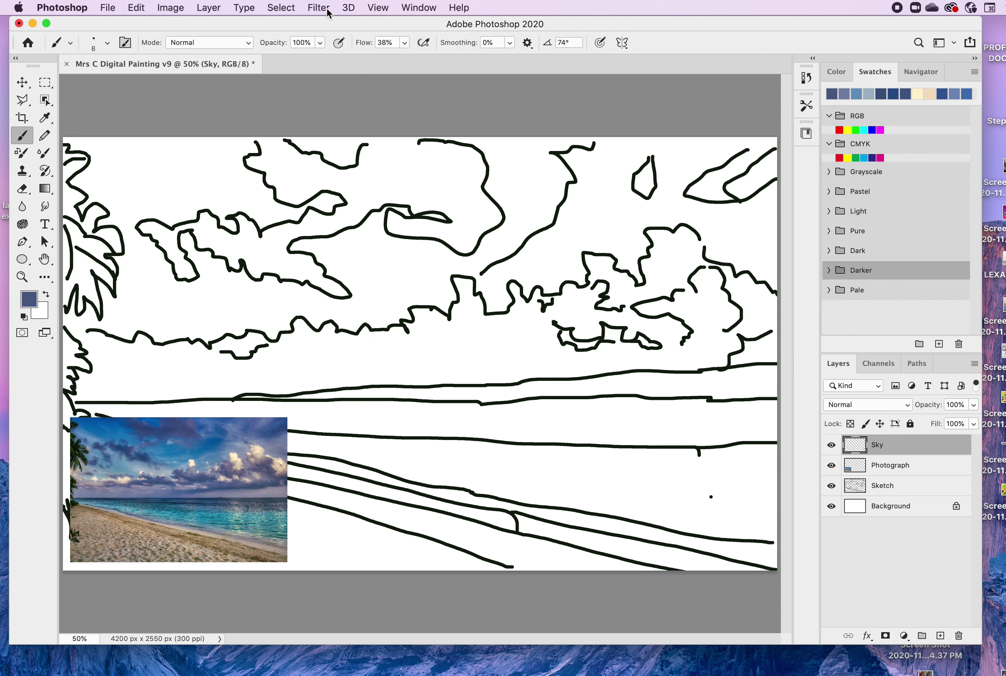
pyautogui.click(370, 8)
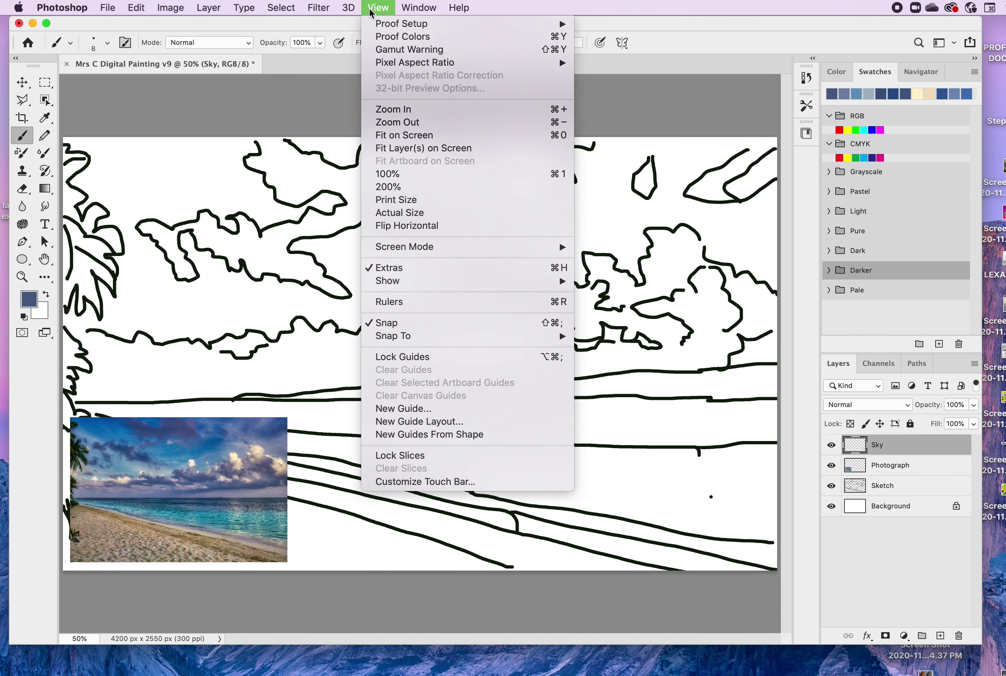
pyautogui.moveTo(418, 9)
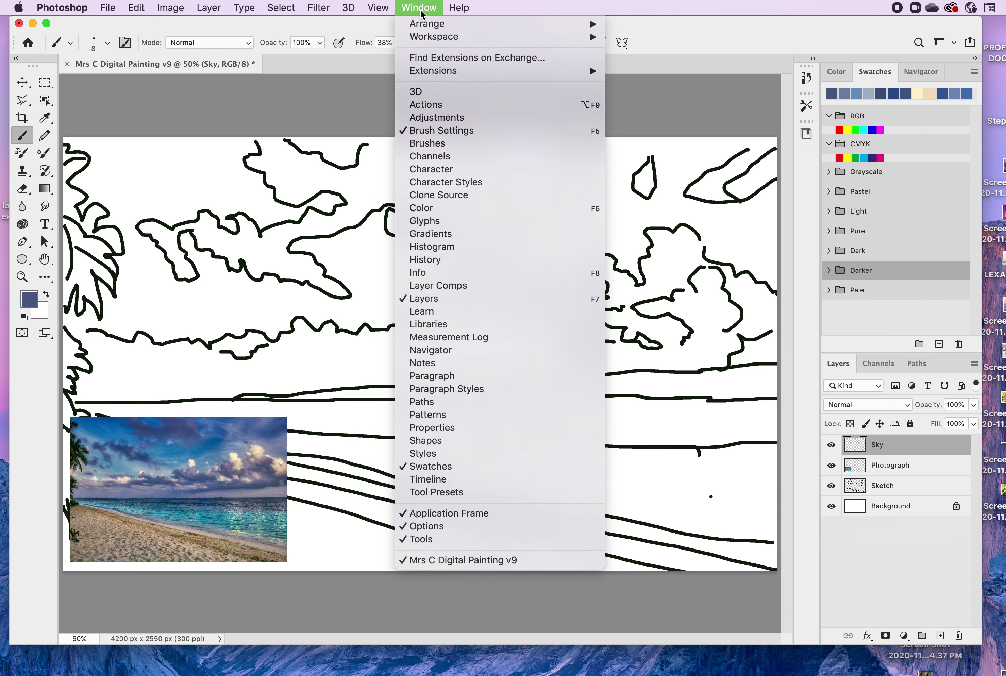
pyautogui.click(418, 9)
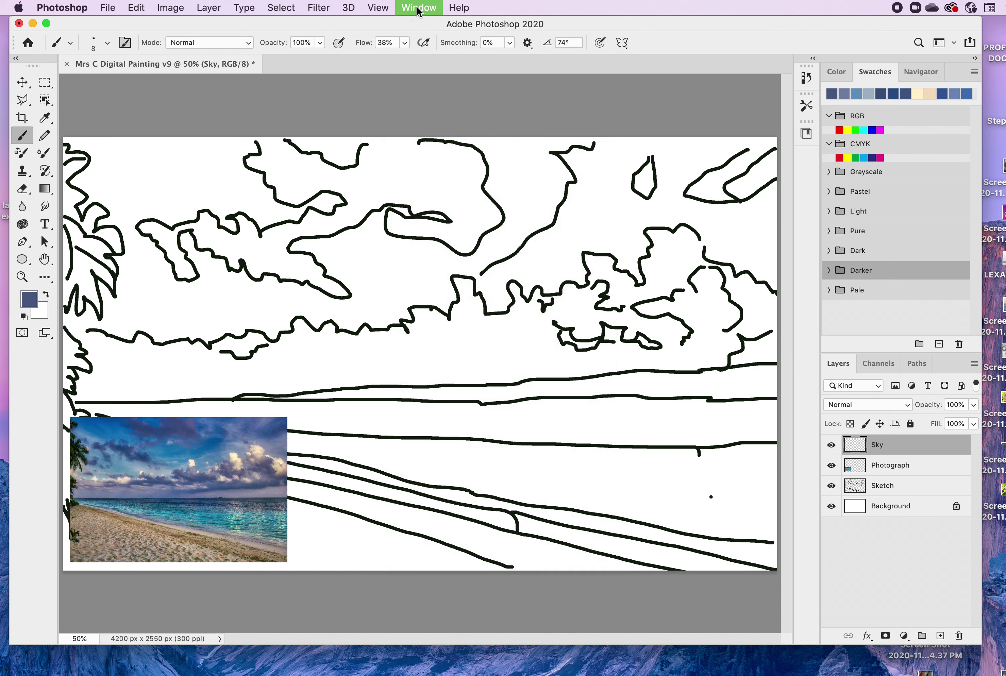
pyautogui.click(419, 9)
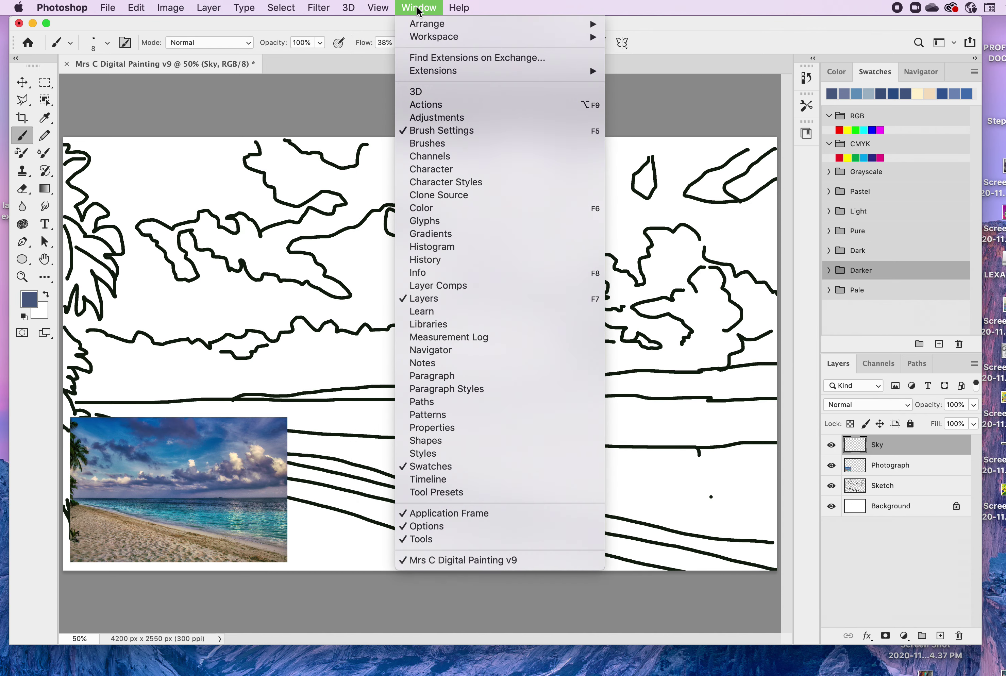
pyautogui.click(442, 132)
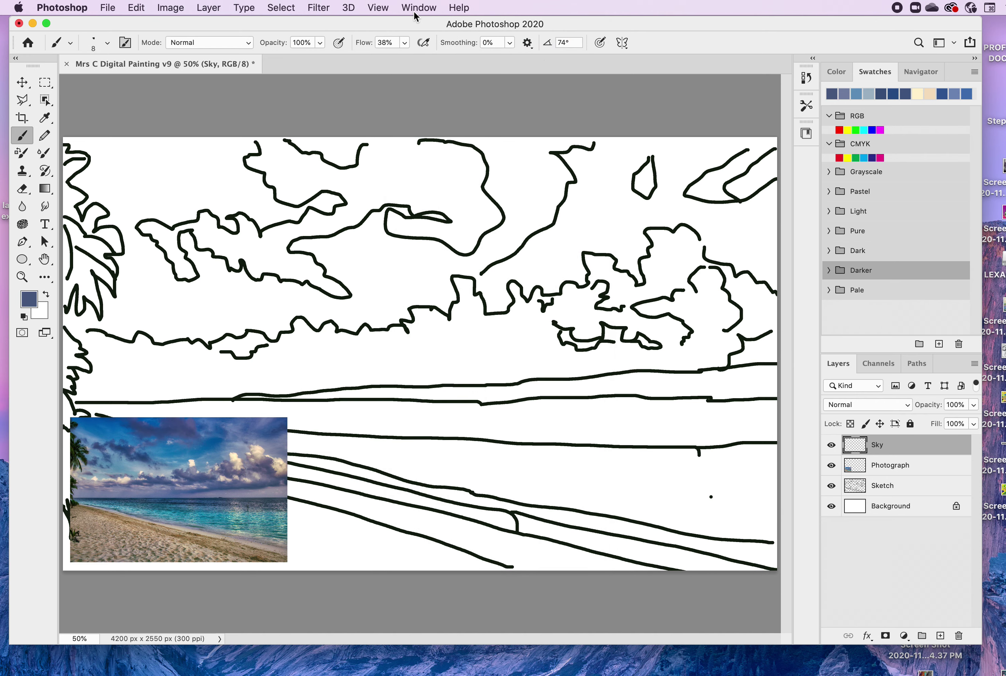
pyautogui.click(416, 11)
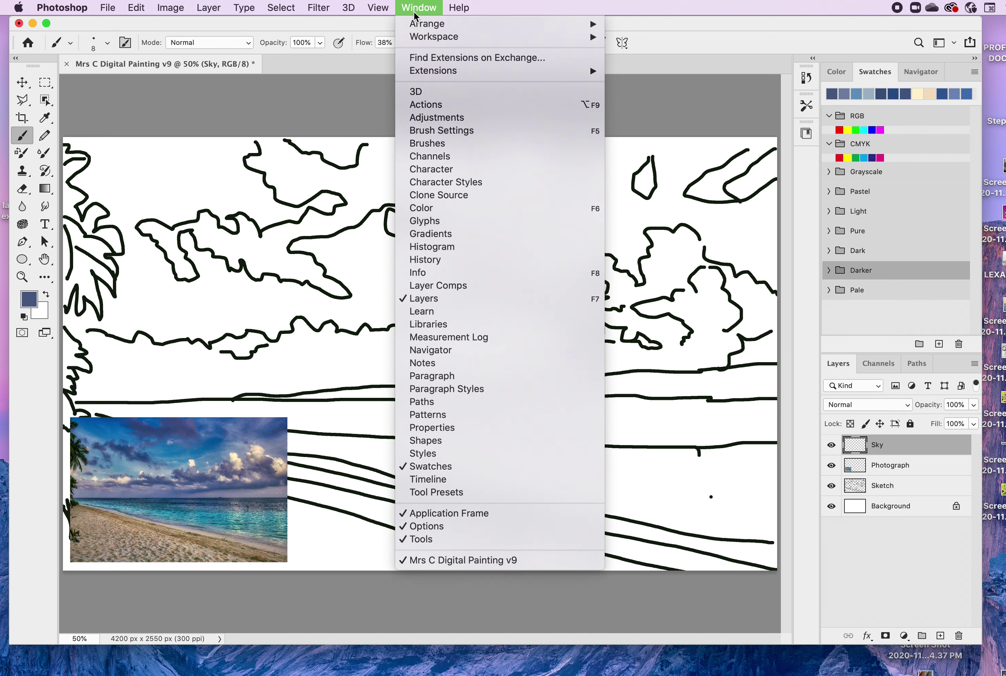
pyautogui.click(428, 144)
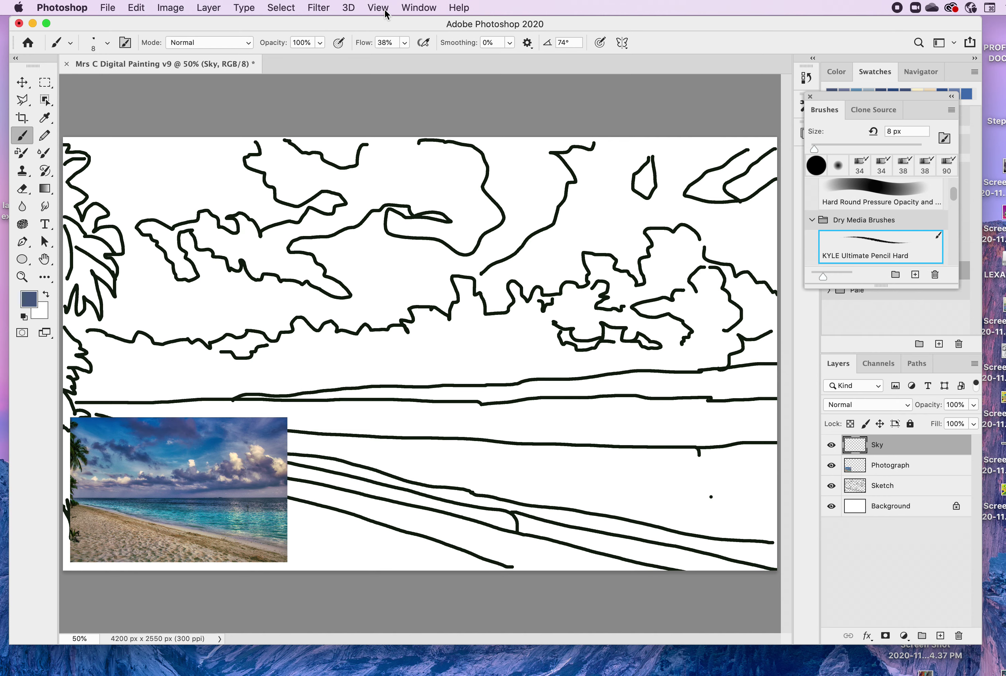
# - Display the Brush Settings panel and arrange it below the Brushes panel, with both over the canvas's right side
pyautogui.click(418, 8)
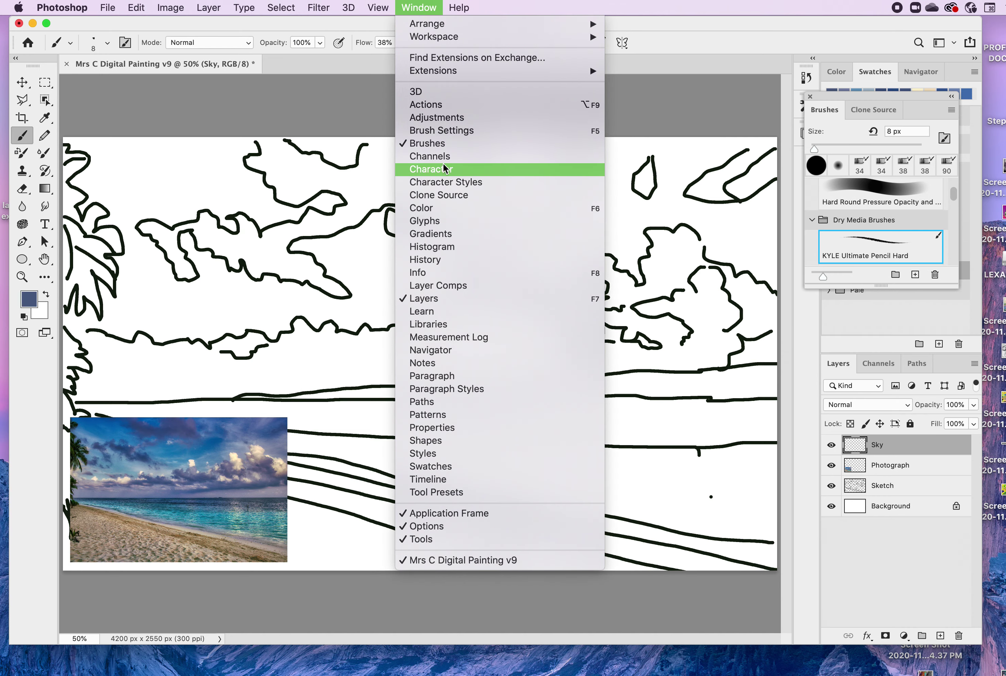
pyautogui.click(434, 132)
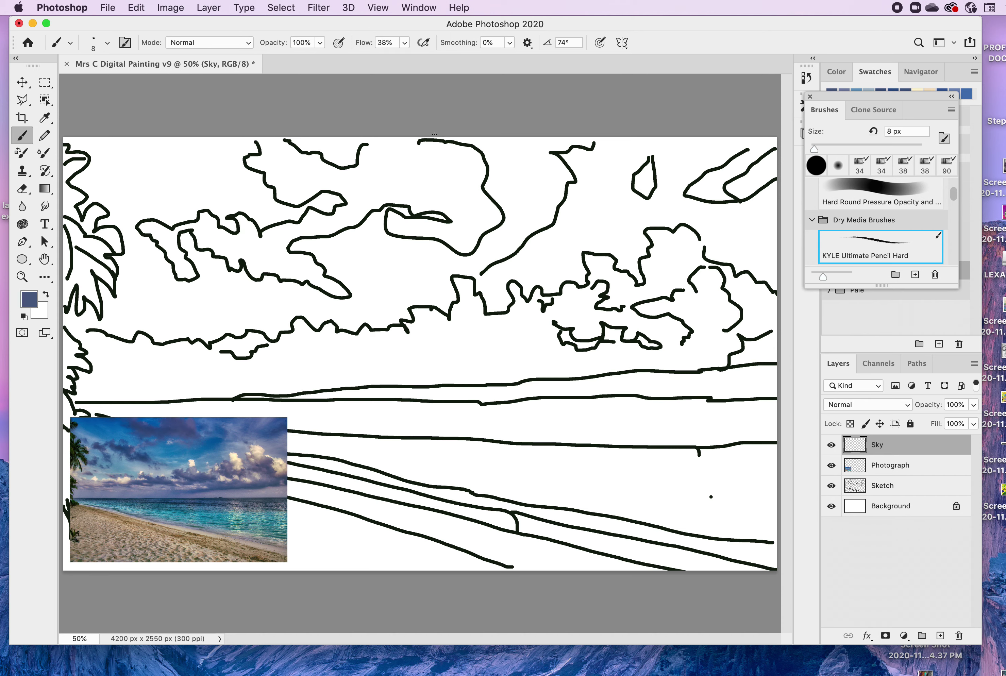
pyautogui.moveTo(906, 94); pyautogui.dragTo(737, 49)
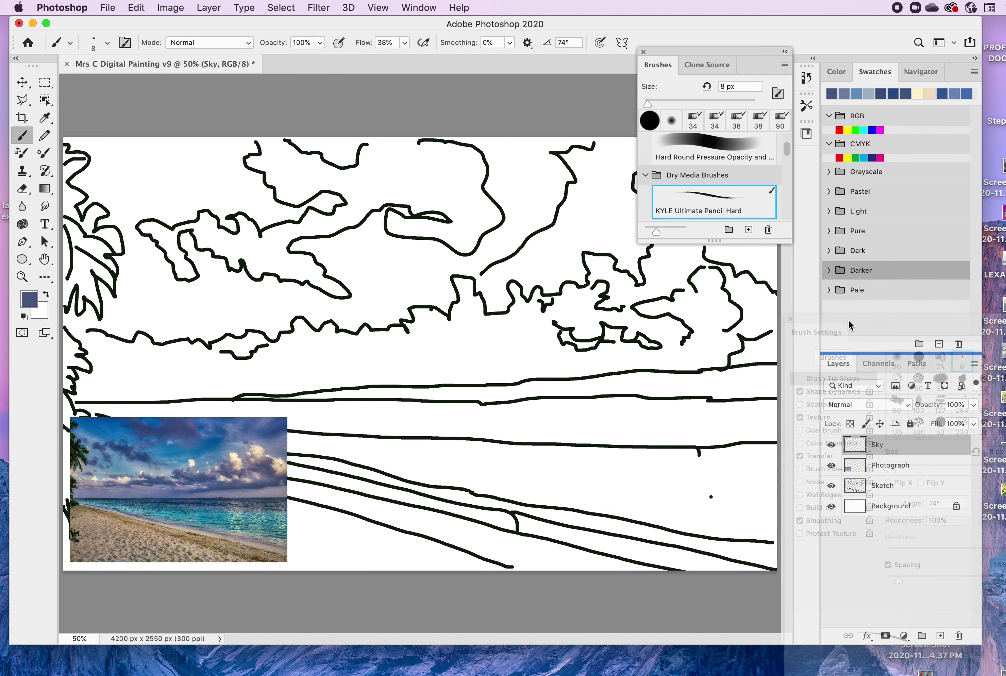
pyautogui.moveTo(846, 317)
pyautogui.mouseDown()
pyautogui.moveTo(760, 276)
pyautogui.moveTo(704, 265)
pyautogui.moveTo(708, 272)
pyautogui.mouseUp()
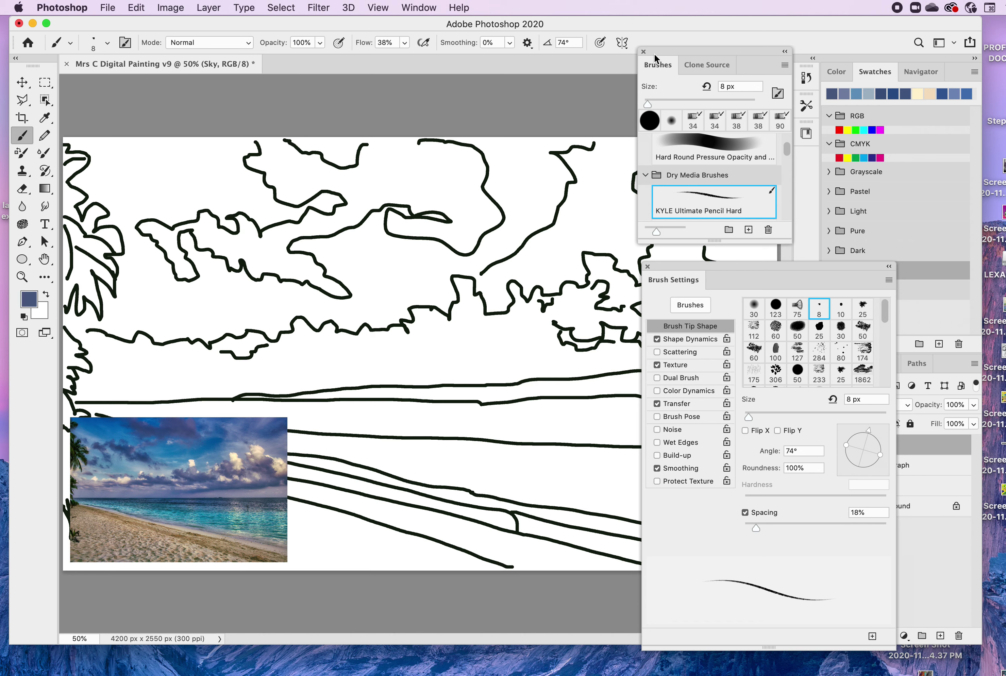
# - Browse the brush library from the general to the cloud brushes and select the Clouds1516 brush
pyautogui.moveTo(787, 149)
pyautogui.mouseDown()
pyautogui.moveTo(786, 126)
pyautogui.moveTo(787, 175)
pyautogui.mouseUp()
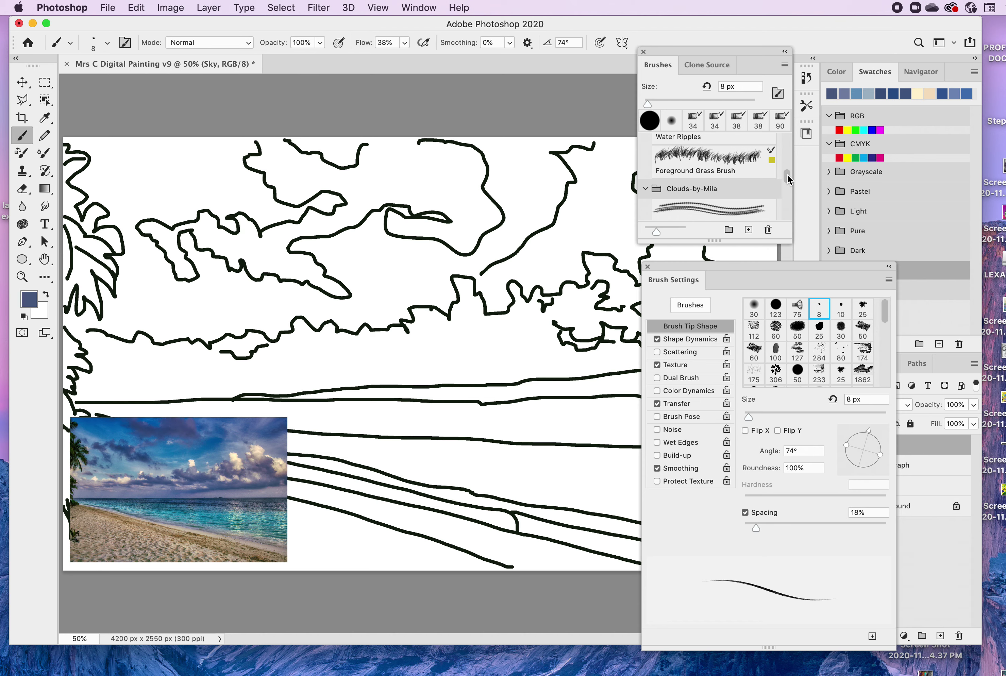
pyautogui.moveTo(786, 174)
pyautogui.mouseDown()
pyautogui.moveTo(790, 218)
pyautogui.moveTo(781, 128)
pyautogui.moveTo(783, 136)
pyautogui.mouseUp()
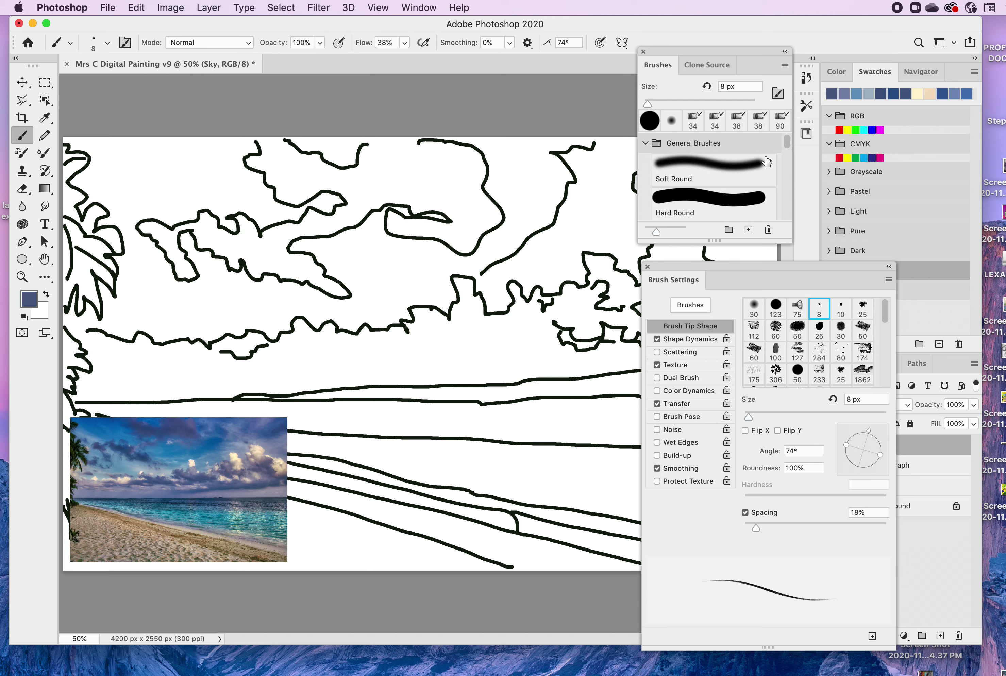
pyautogui.moveTo(785, 141); pyautogui.dragTo(786, 179)
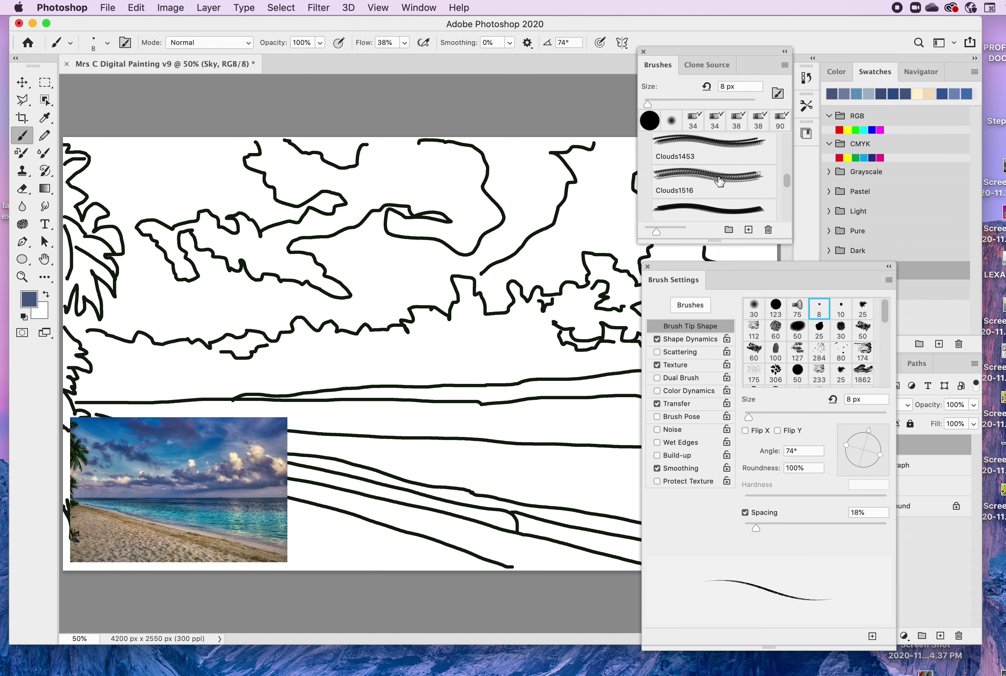
pyautogui.click(721, 183)
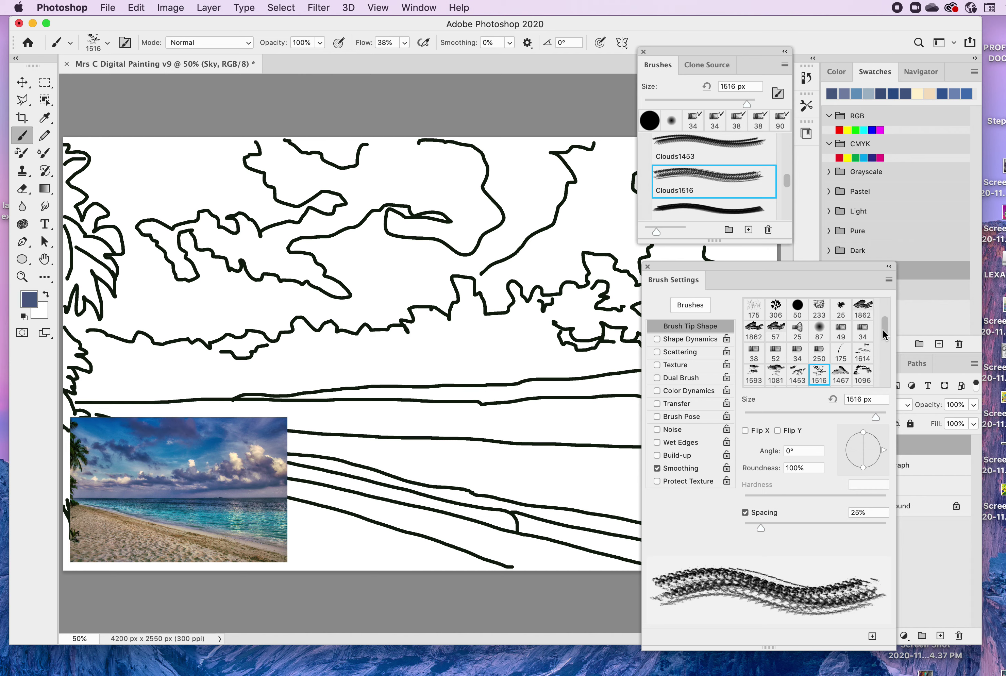
# - Move the Brush Settings panel higher, then set the cloud brush's spacing to 95% and its size to 405 px
pyautogui.scroll(5, 883, 330)
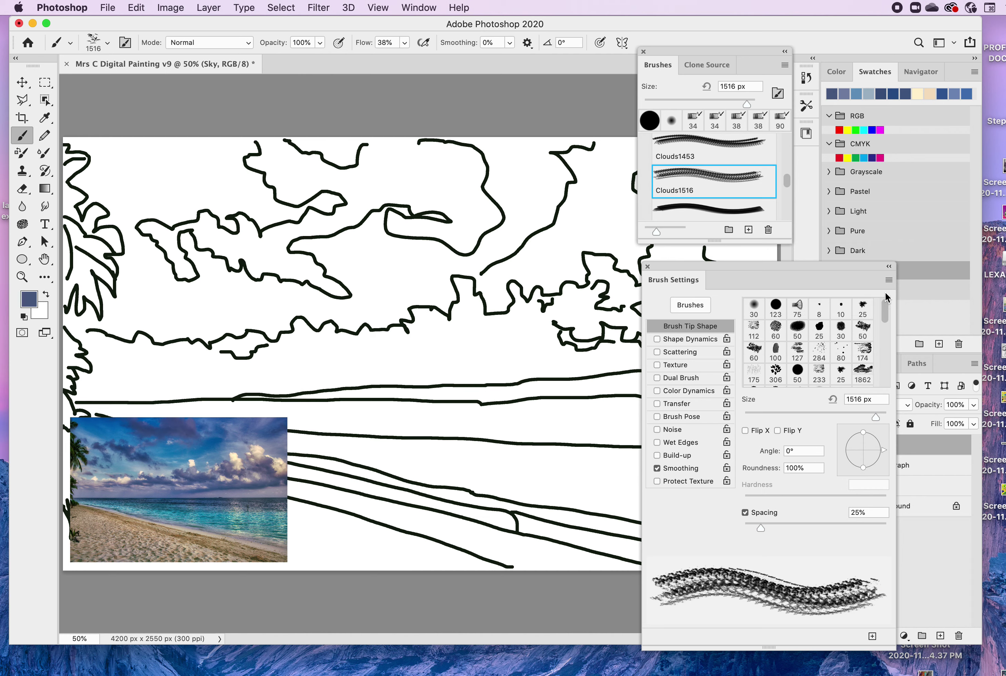
pyautogui.moveTo(807, 262)
pyautogui.mouseDown()
pyautogui.moveTo(814, 285)
pyautogui.moveTo(811, 268)
pyautogui.mouseUp()
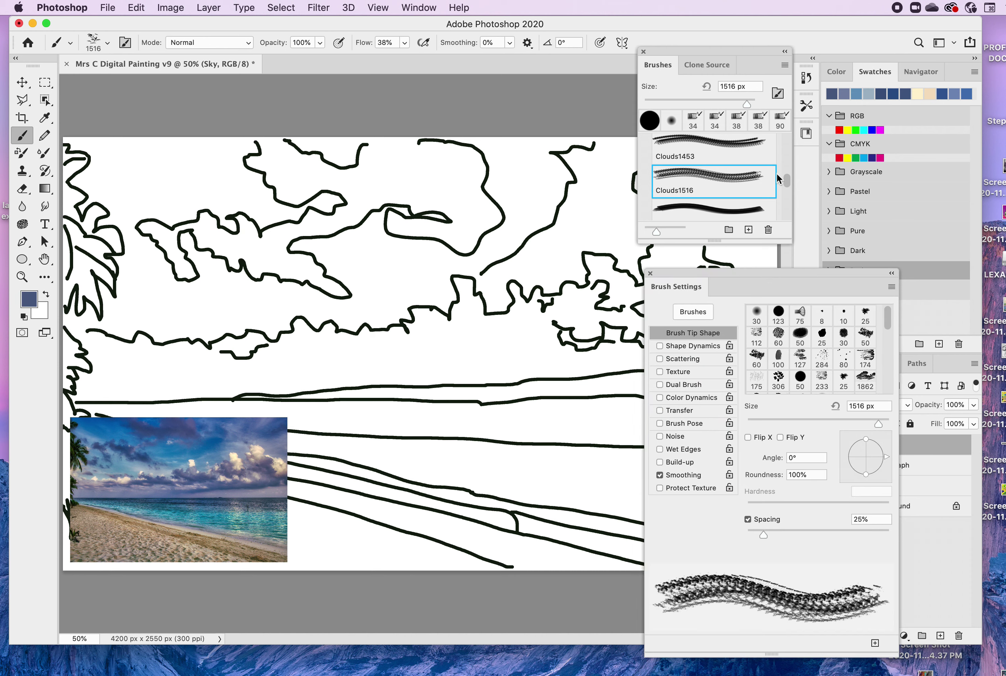
pyautogui.moveTo(783, 175); pyautogui.dragTo(784, 129)
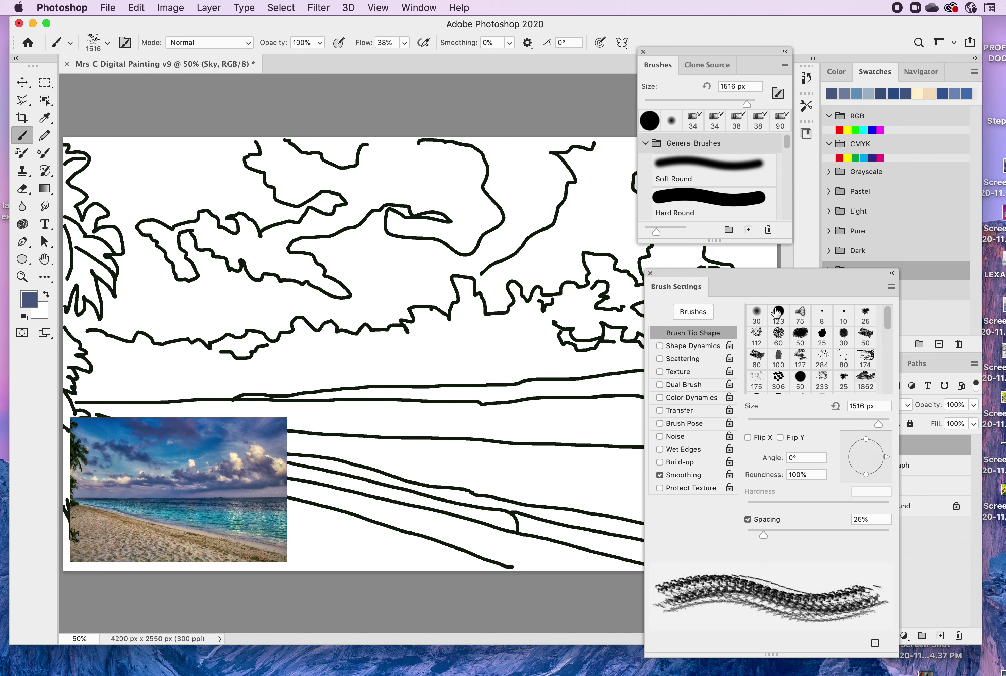
pyautogui.moveTo(779, 270); pyautogui.dragTo(769, 202)
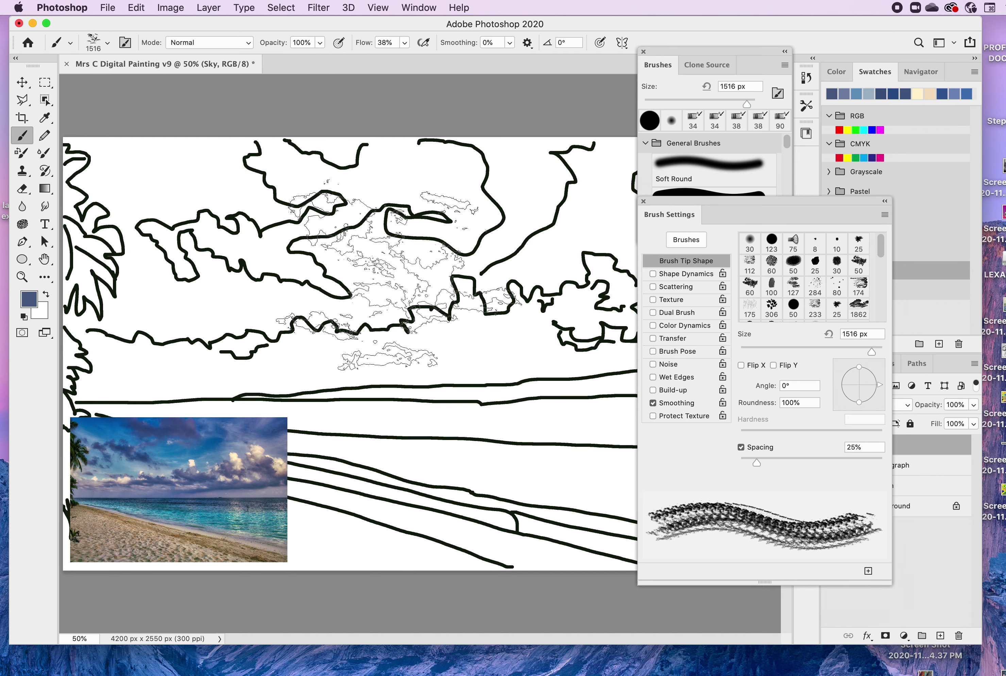
pyautogui.moveTo(756, 463); pyautogui.dragTo(788, 465)
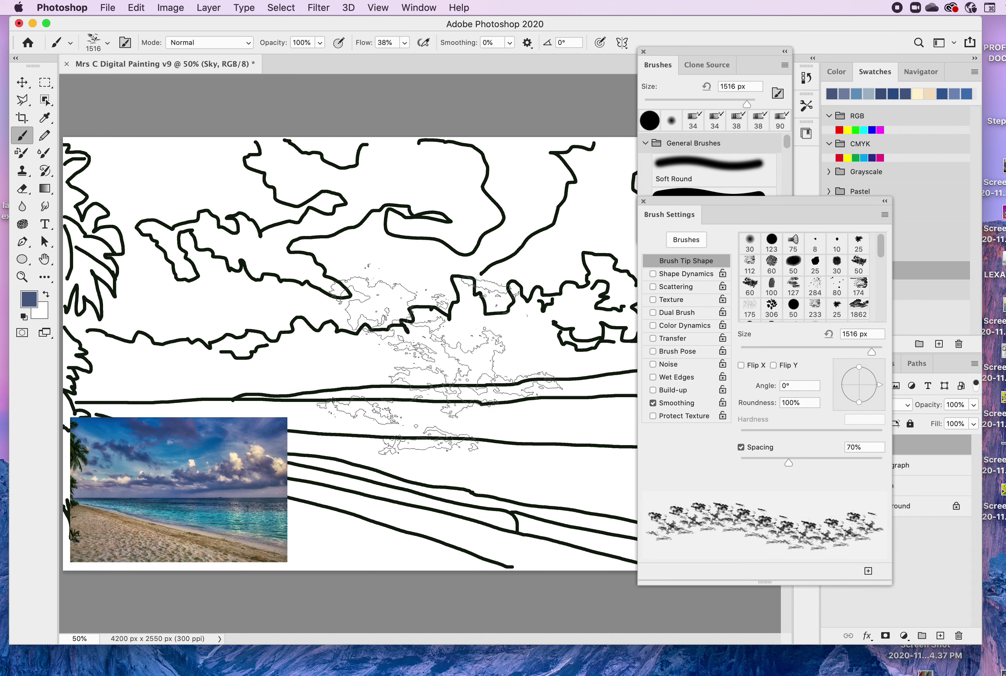
pyautogui.moveTo(789, 461); pyautogui.dragTo(808, 463)
pyautogui.moveTo(871, 351); pyautogui.dragTo(843, 351)
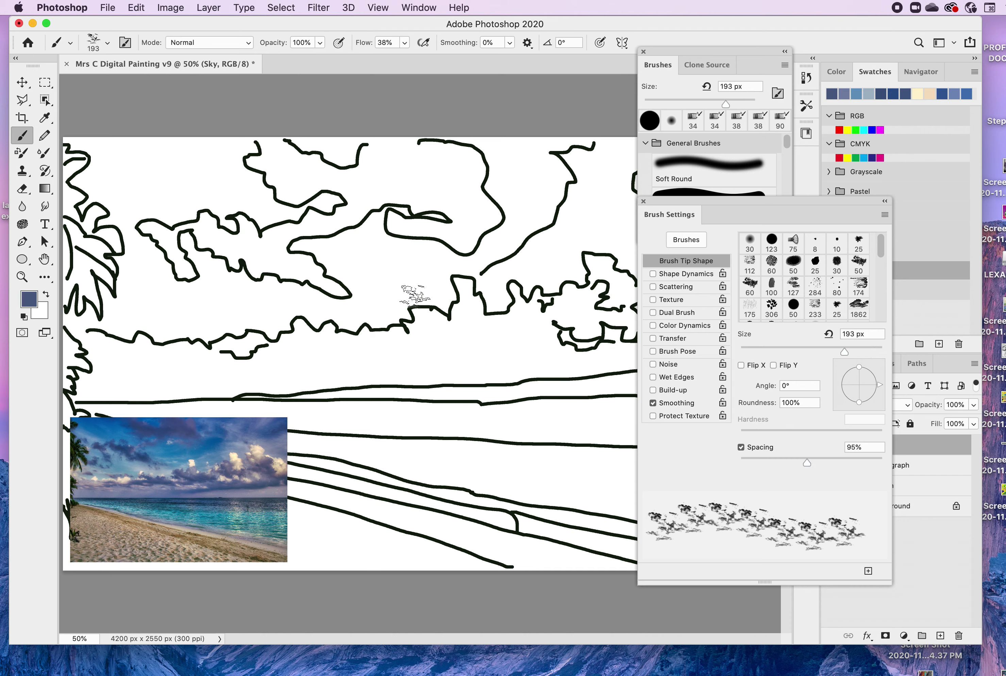
pyautogui.moveTo(842, 351); pyautogui.dragTo(861, 349)
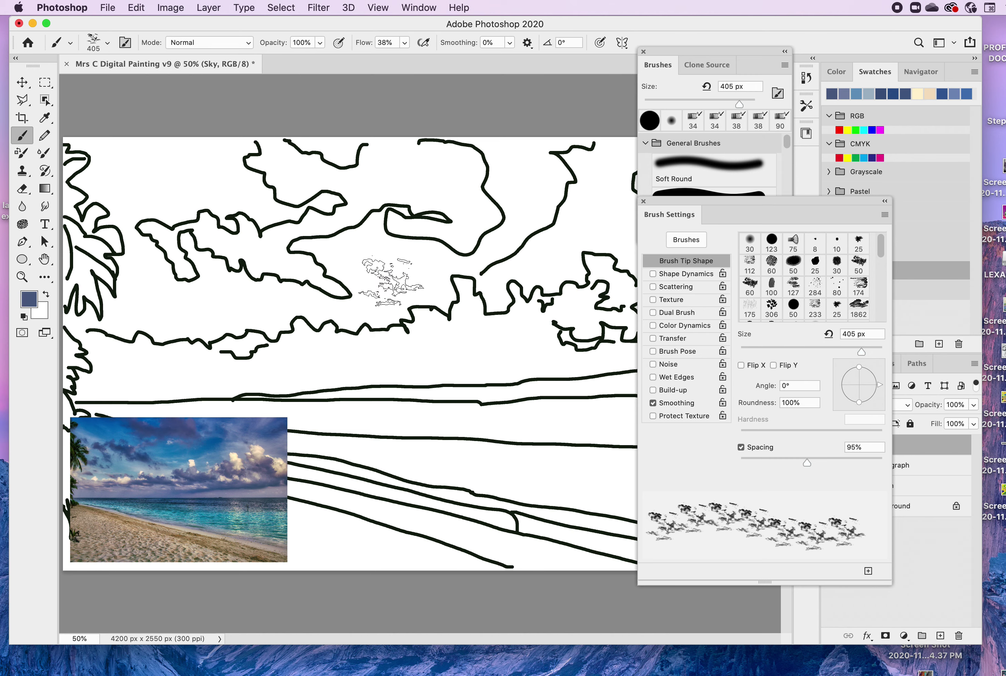
# - Save the adjusted cloud brush as a new preset with a first name in its title, capturing brush size and tool settings
pyautogui.click(884, 216)
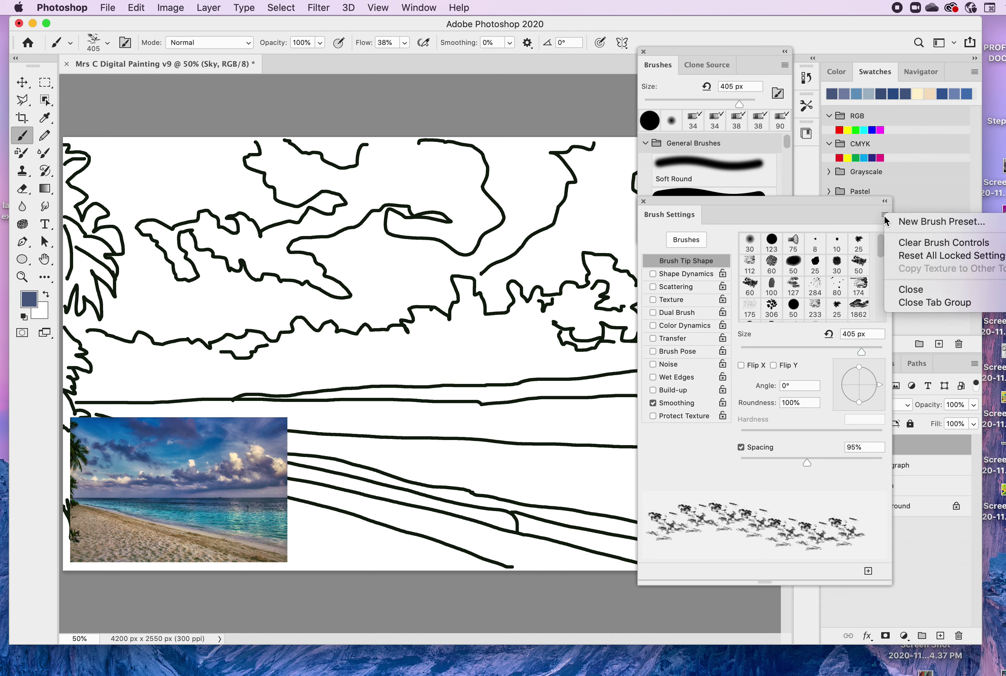
pyautogui.click(912, 222)
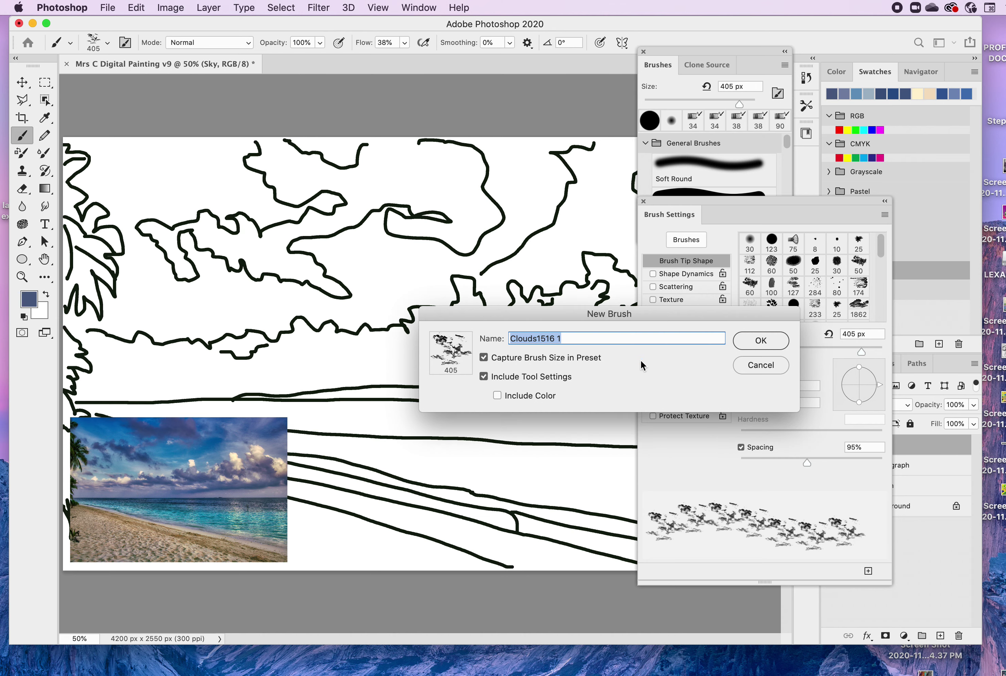
pyautogui.click(567, 338)
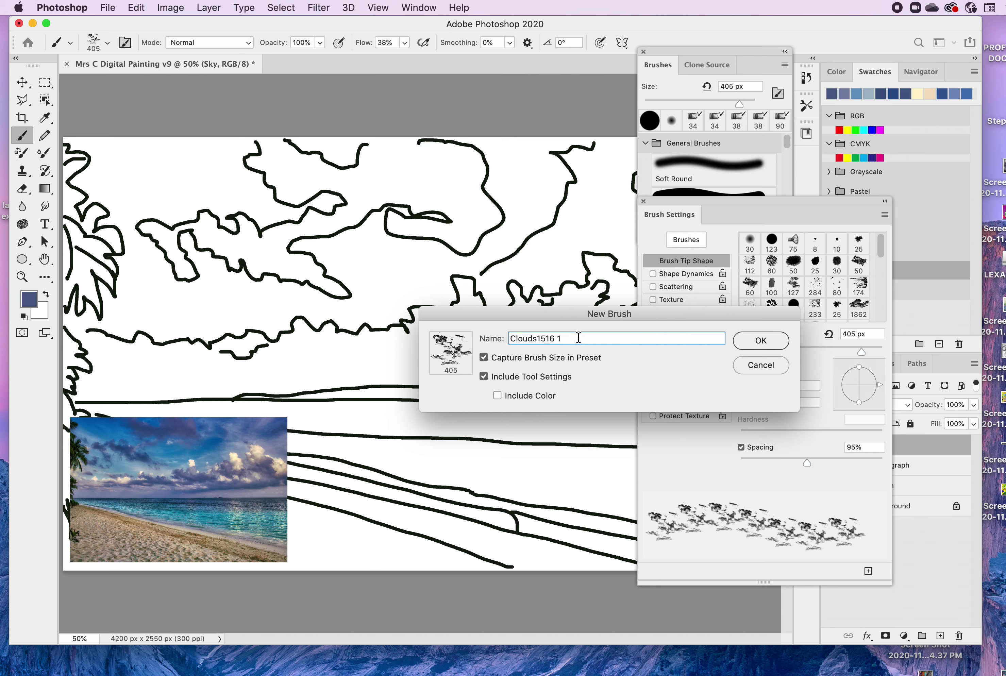
pyautogui.moveTo(568, 338); pyautogui.dragTo(537, 338)
pyautogui.write('Maria')
pyautogui.click(753, 344)
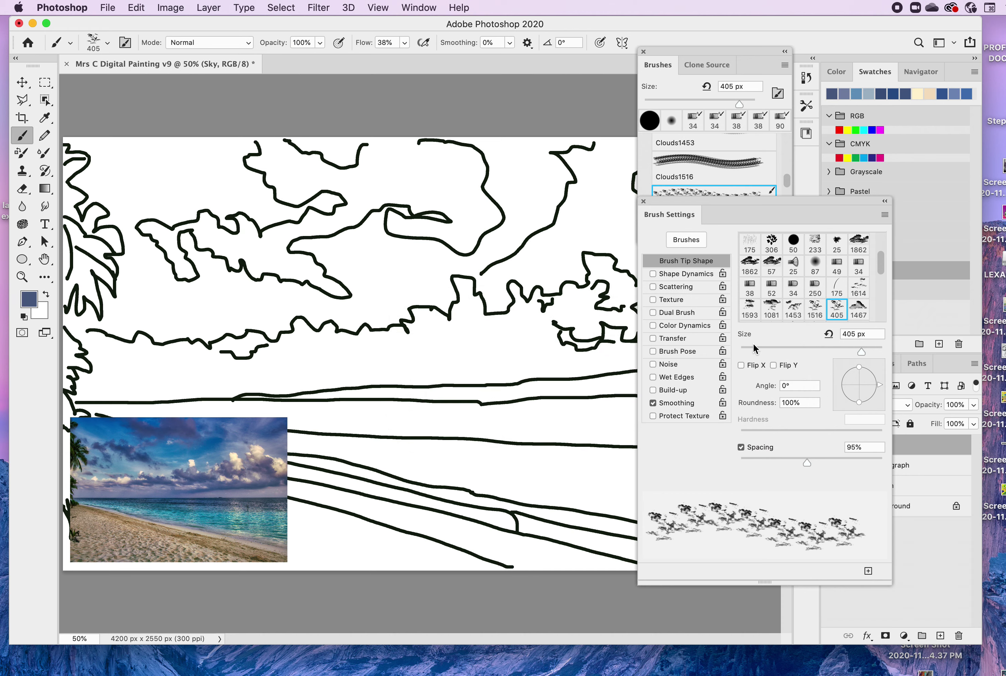
# - Attach the Brush Settings panel beneath the Brushes panel, choose the 25 px Round Fan bristle tip and enlarge it to 100 px
pyautogui.moveTo(789, 202)
pyautogui.mouseDown()
pyautogui.moveTo(760, 317)
pyautogui.moveTo(779, 220)
pyautogui.moveTo(755, 200)
pyautogui.moveTo(754, 209)
pyautogui.mouseUp()
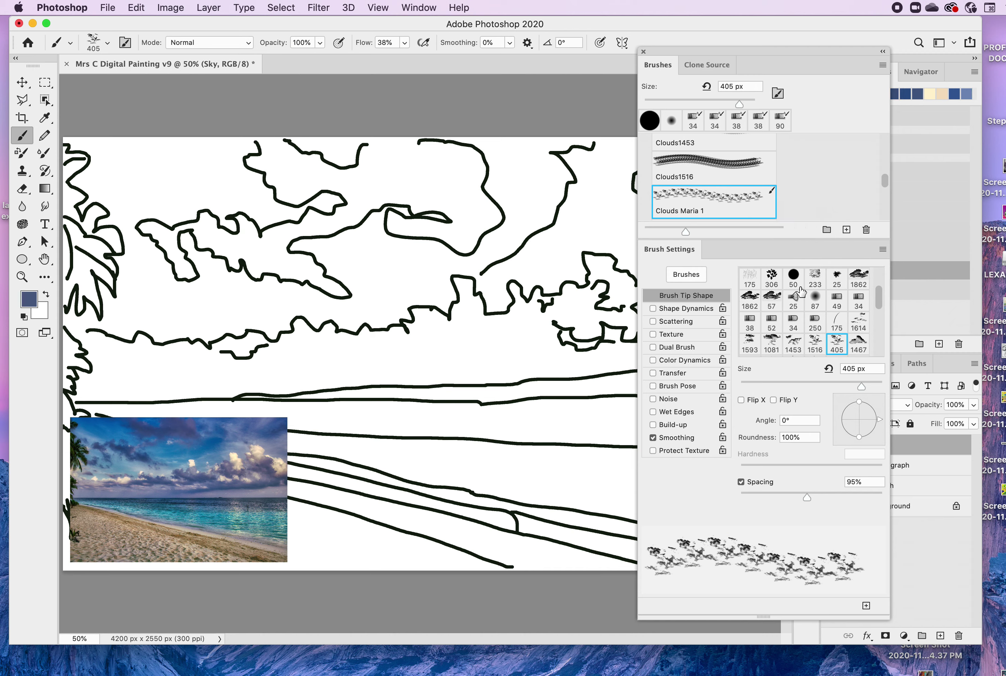
pyautogui.click(793, 301)
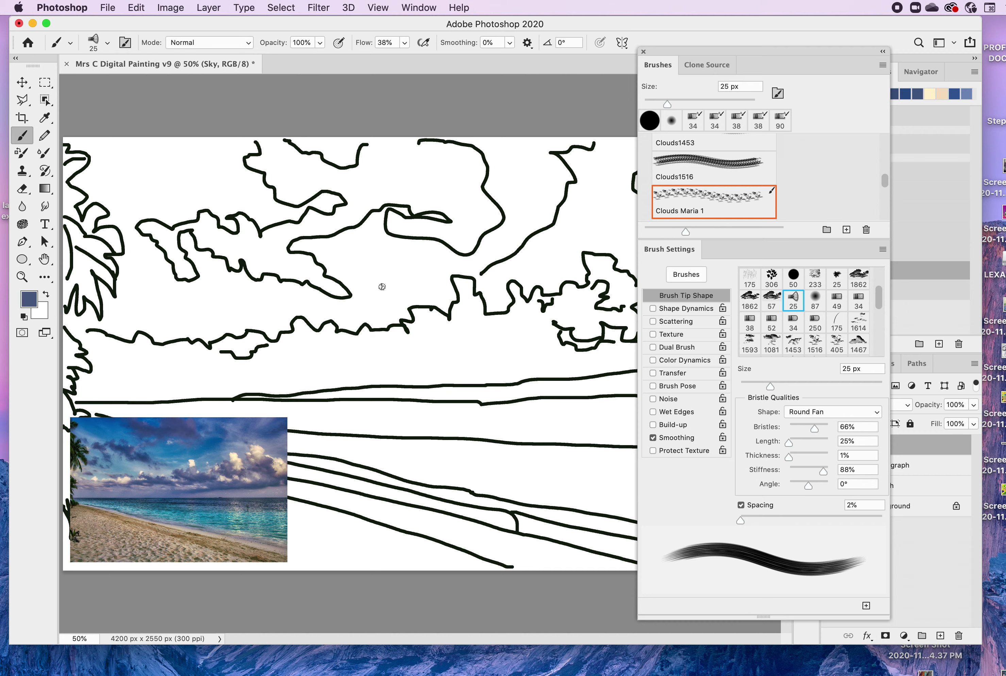
pyautogui.press(']')
pyautogui.press(']')
pyautogui.press(']')
pyautogui.press(']')
pyautogui.press(']')
pyautogui.press(']')
pyautogui.press(']')
pyautogui.press(']')
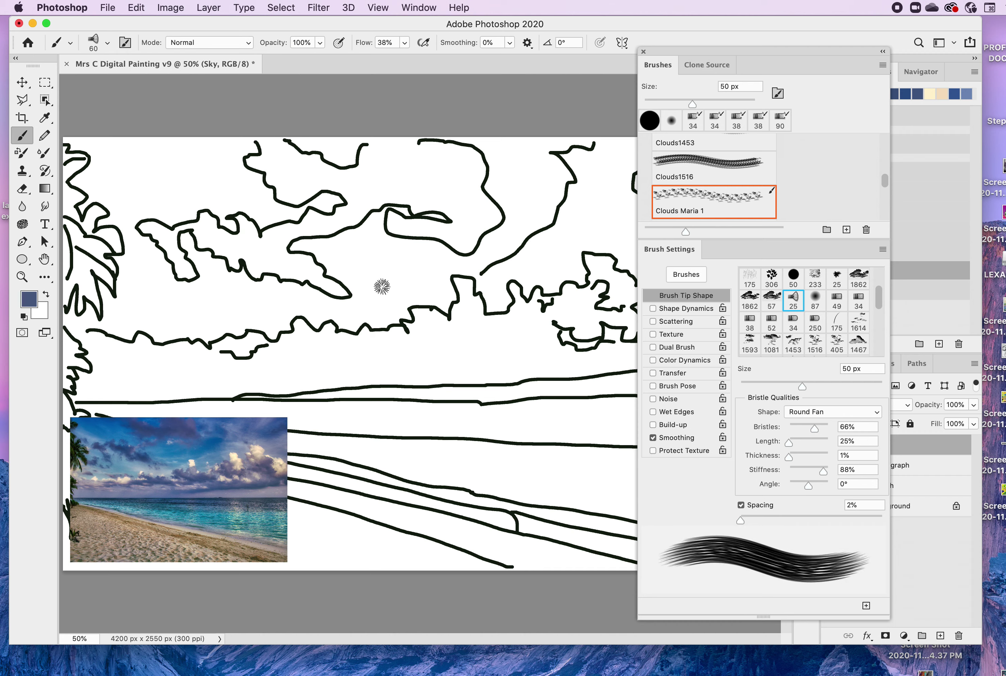
pyautogui.press(']')
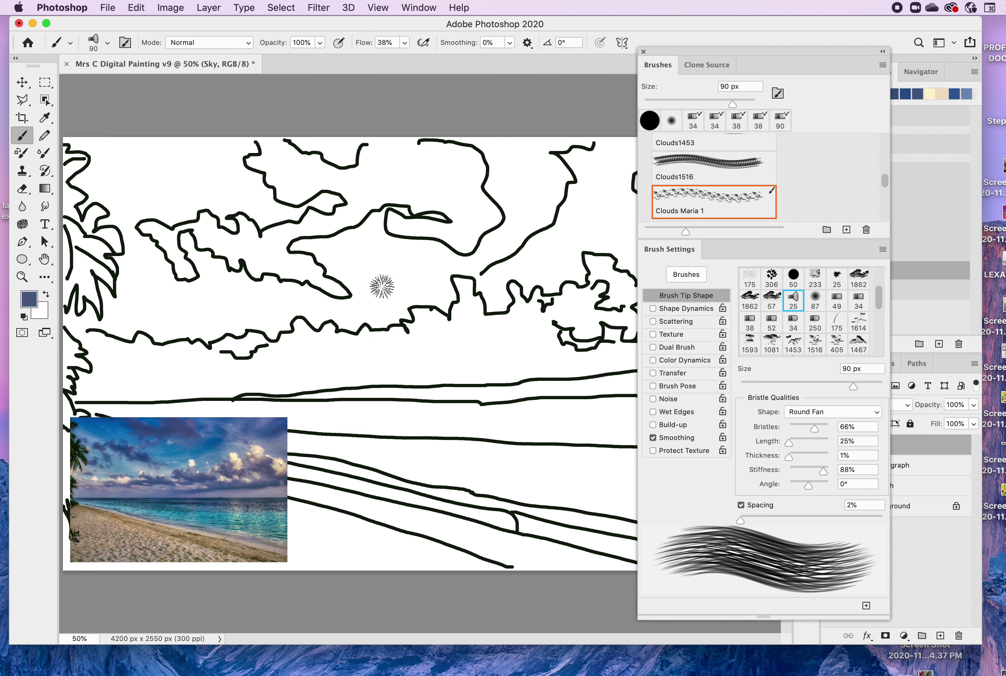
pyautogui.press(']')
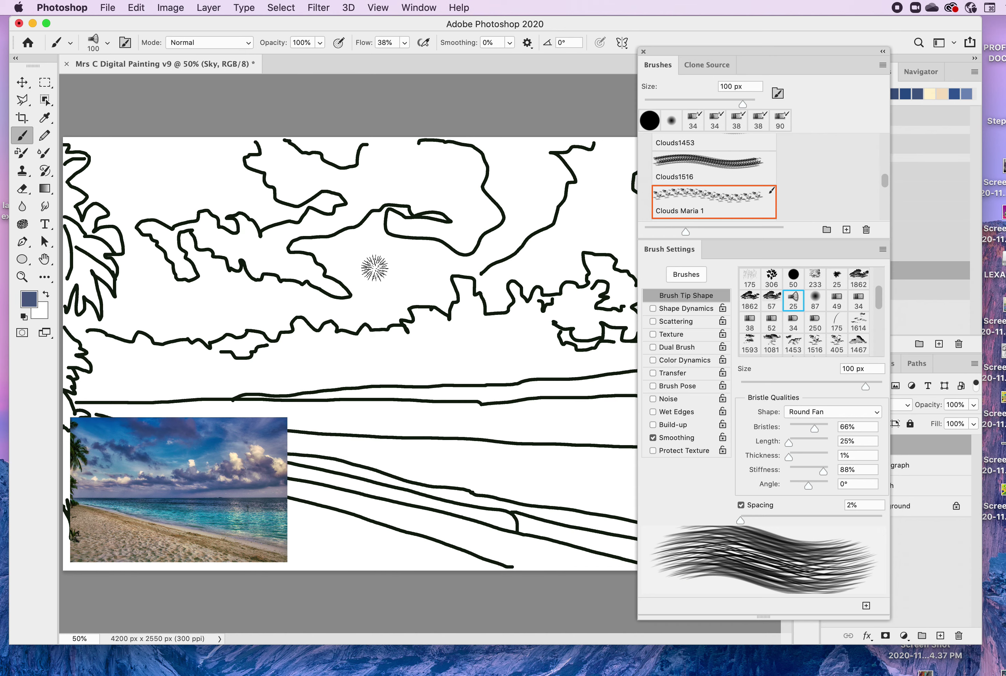
# - Clear the panels from the upper canvas and paint bright blue sampled from the photo's sky across the upper-left sky
pyautogui.moveTo(674, 54); pyautogui.dragTo(730, 223)
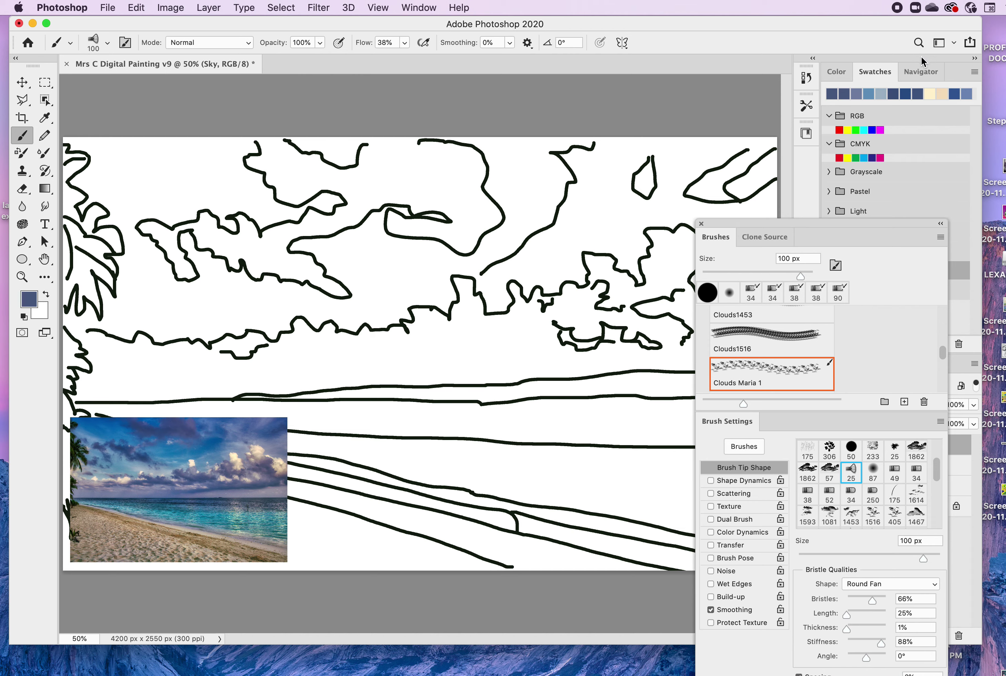
pyautogui.moveTo(916, 57); pyautogui.dragTo(888, 60)
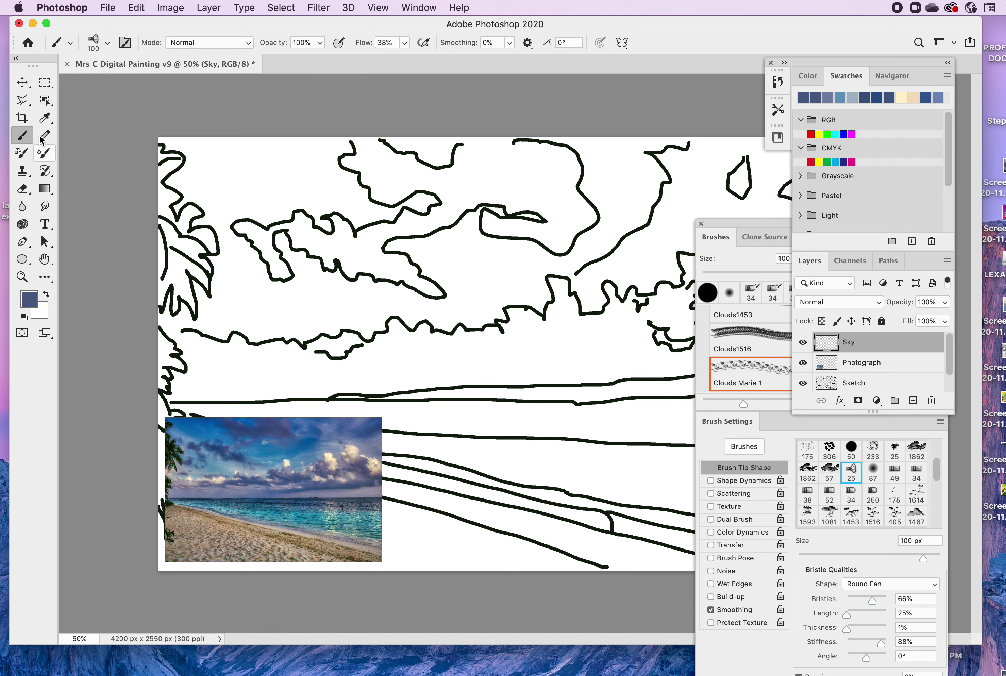
pyautogui.click(45, 117)
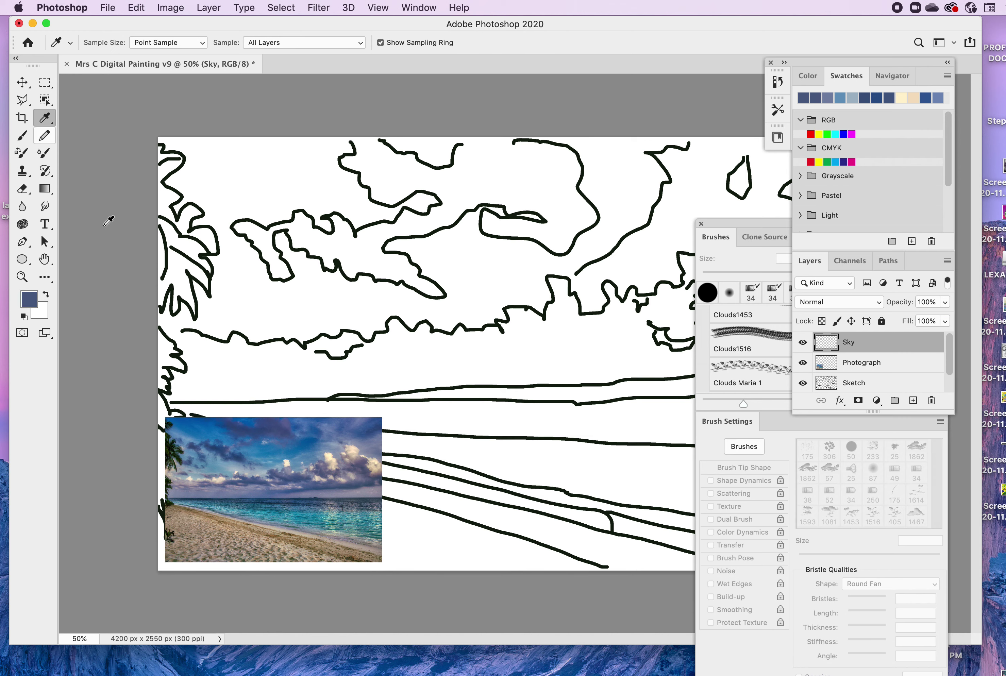
pyautogui.click(192, 428)
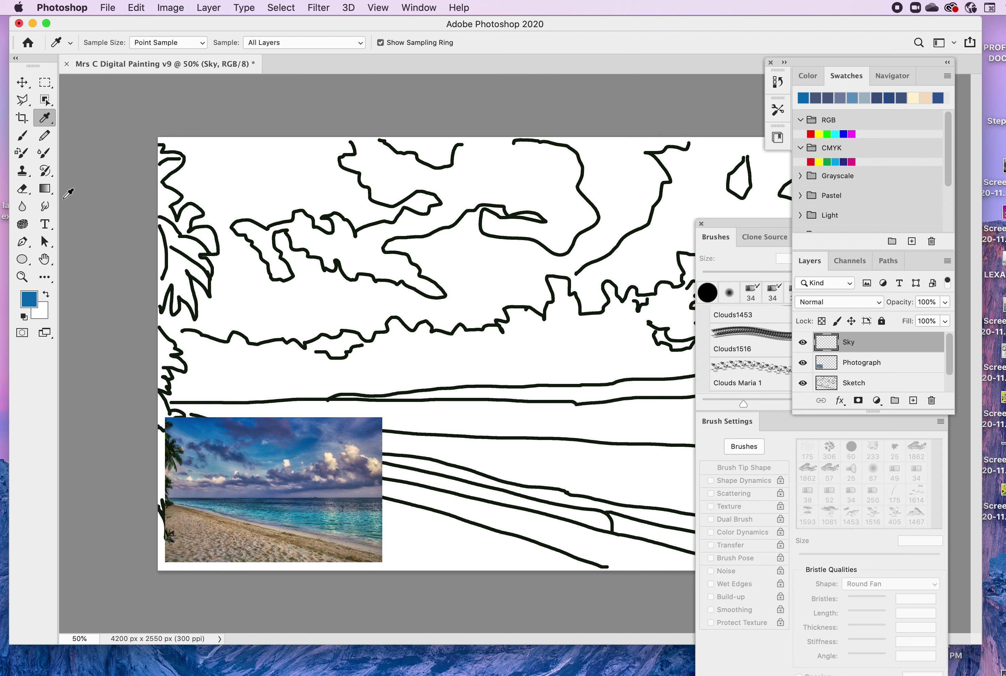
pyautogui.click(22, 137)
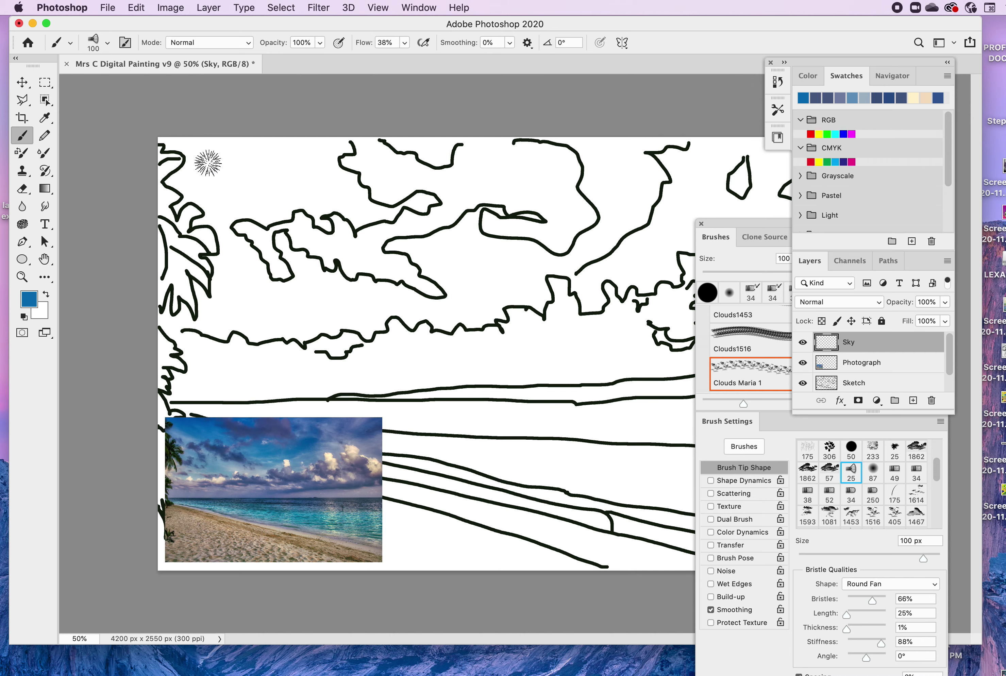
pyautogui.moveTo(198, 153)
pyautogui.mouseDown()
pyautogui.moveTo(281, 155)
pyautogui.moveTo(177, 142)
pyautogui.moveTo(208, 150)
pyautogui.moveTo(326, 143)
pyautogui.moveTo(299, 150)
pyautogui.moveTo(303, 169)
pyautogui.moveTo(341, 178)
pyautogui.moveTo(292, 183)
pyautogui.moveTo(344, 195)
pyautogui.moveTo(313, 201)
pyautogui.moveTo(328, 209)
pyautogui.moveTo(361, 215)
pyautogui.moveTo(362, 193)
pyautogui.moveTo(378, 214)
pyautogui.moveTo(419, 205)
pyautogui.mouseUp()
# - Uncover the Layers panel, hide the Photograph and Sketch layers to view the blue paint alone, and show both again
pyautogui.moveTo(763, 227)
pyautogui.mouseDown()
pyautogui.moveTo(397, 277)
pyautogui.moveTo(433, 275)
pyautogui.moveTo(558, 166)
pyautogui.moveTo(589, 173)
pyautogui.mouseUp()
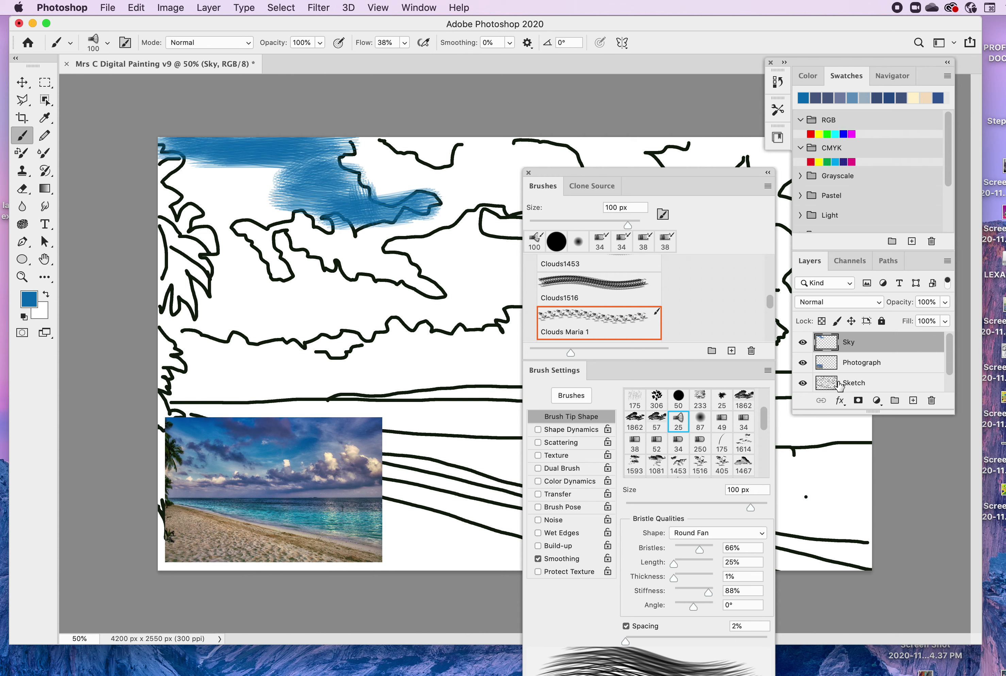
pyautogui.moveTo(950, 352); pyautogui.dragTo(955, 315)
pyautogui.click(803, 363)
pyautogui.click(802, 383)
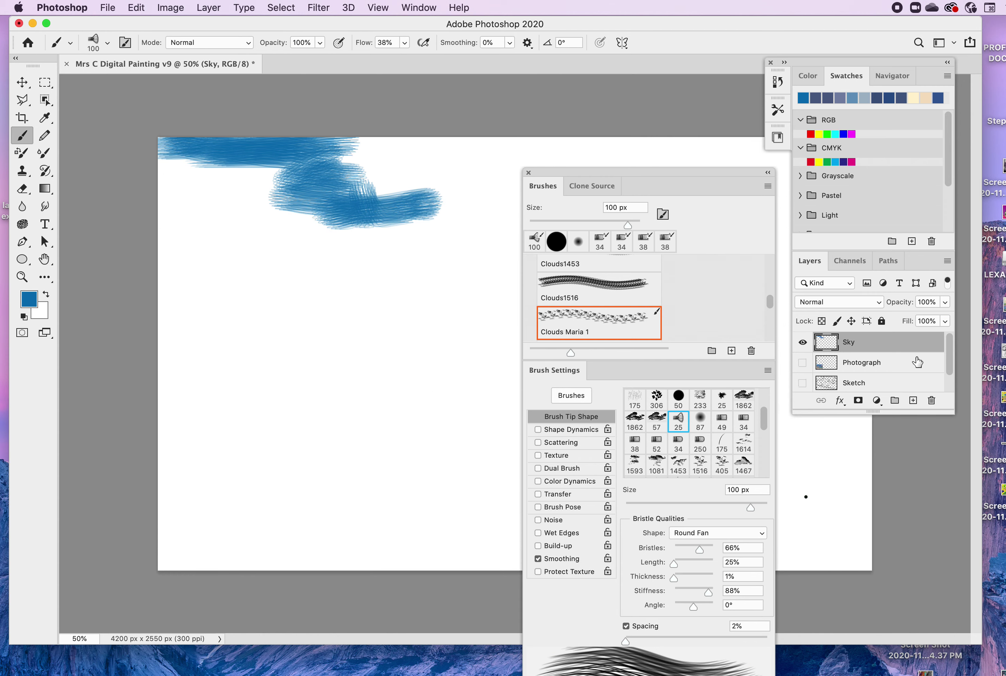
pyautogui.scroll(-2, 947, 346)
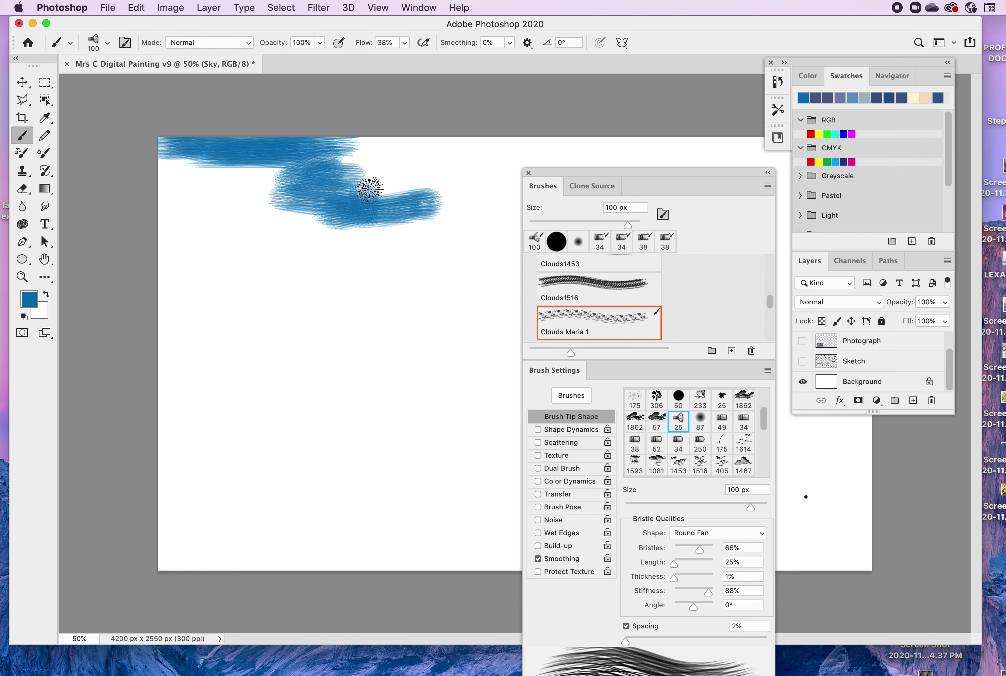
pyautogui.click(803, 361)
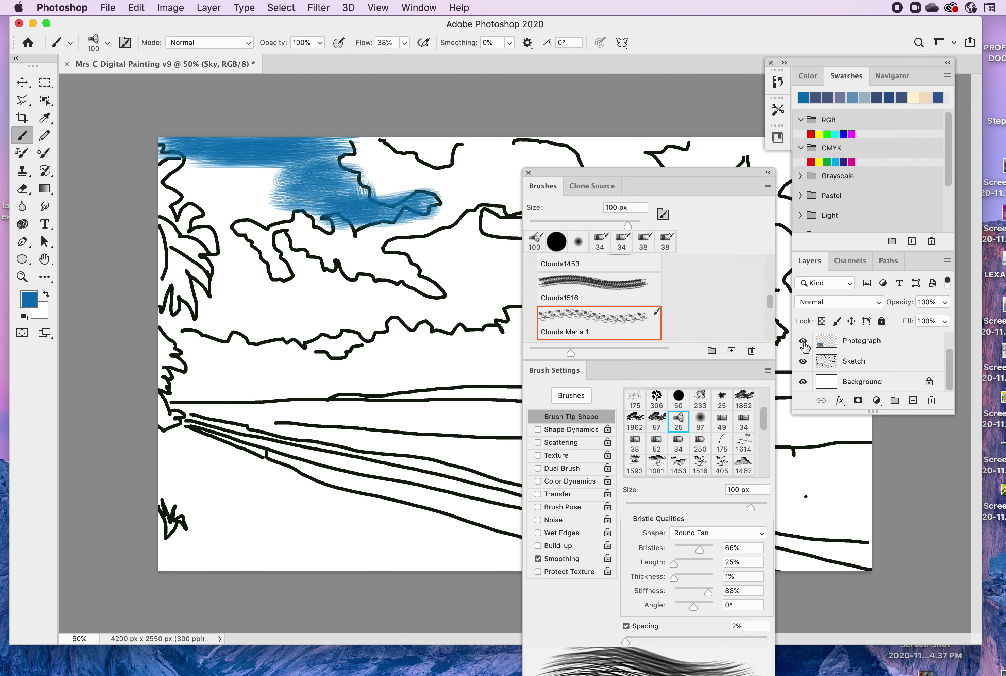
pyautogui.click(803, 342)
pyautogui.scroll(2, 948, 351)
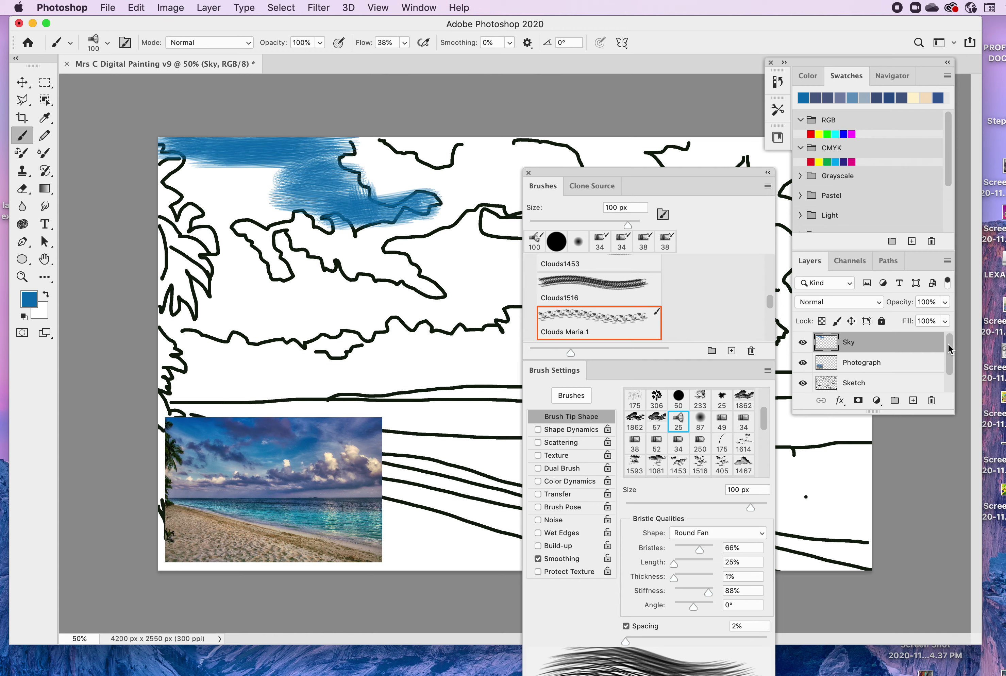
# - Fill the remaining left and middle sky with blue fan-brush strokes around the cloud outlines, moving the brush panels aside
pyautogui.moveTo(240, 164)
pyautogui.mouseDown()
pyautogui.moveTo(194, 162)
pyautogui.moveTo(263, 176)
pyautogui.moveTo(181, 175)
pyautogui.moveTo(293, 179)
pyautogui.moveTo(199, 195)
pyautogui.moveTo(225, 201)
pyautogui.moveTo(183, 181)
pyautogui.moveTo(238, 209)
pyautogui.moveTo(324, 215)
pyautogui.moveTo(228, 203)
pyautogui.moveTo(241, 220)
pyautogui.moveTo(219, 222)
pyautogui.moveTo(243, 272)
pyautogui.moveTo(213, 218)
pyautogui.moveTo(228, 293)
pyautogui.moveTo(239, 254)
pyautogui.moveTo(262, 290)
pyautogui.moveTo(225, 292)
pyautogui.moveTo(302, 292)
pyautogui.moveTo(240, 302)
pyautogui.moveTo(219, 294)
pyautogui.moveTo(220, 303)
pyautogui.moveTo(201, 295)
pyautogui.moveTo(210, 327)
pyautogui.moveTo(171, 315)
pyautogui.moveTo(262, 334)
pyautogui.moveTo(254, 328)
pyautogui.moveTo(276, 322)
pyautogui.moveTo(348, 328)
pyautogui.moveTo(317, 299)
pyautogui.moveTo(305, 301)
pyautogui.moveTo(277, 243)
pyautogui.moveTo(346, 295)
pyautogui.moveTo(302, 278)
pyautogui.moveTo(404, 302)
pyautogui.moveTo(354, 325)
pyautogui.moveTo(385, 308)
pyautogui.moveTo(369, 294)
pyautogui.moveTo(454, 311)
pyautogui.mouseUp()
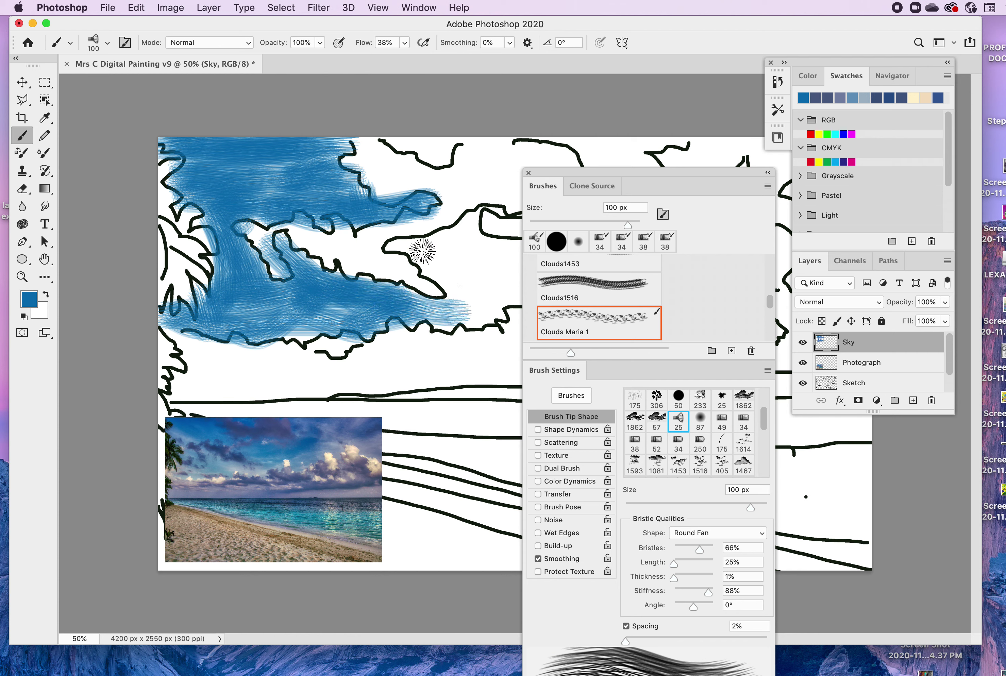
pyautogui.moveTo(422, 252)
pyautogui.mouseDown()
pyautogui.moveTo(467, 222)
pyautogui.moveTo(403, 243)
pyautogui.moveTo(468, 247)
pyautogui.moveTo(437, 259)
pyautogui.moveTo(474, 278)
pyautogui.moveTo(437, 284)
pyautogui.moveTo(490, 309)
pyautogui.moveTo(473, 289)
pyautogui.mouseUp()
pyautogui.moveTo(580, 175)
pyautogui.mouseDown()
pyautogui.moveTo(820, 182)
pyautogui.moveTo(856, 209)
pyautogui.mouseUp()
pyautogui.moveTo(446, 155)
pyautogui.mouseDown()
pyautogui.moveTo(404, 151)
pyautogui.moveTo(469, 149)
pyautogui.moveTo(442, 153)
pyautogui.mouseUp()
pyautogui.moveTo(508, 237)
pyautogui.mouseDown()
pyautogui.moveTo(467, 231)
pyautogui.moveTo(498, 219)
pyautogui.moveTo(501, 262)
pyautogui.moveTo(480, 263)
pyautogui.moveTo(494, 291)
pyautogui.moveTo(526, 311)
pyautogui.moveTo(521, 264)
pyautogui.mouseUp()
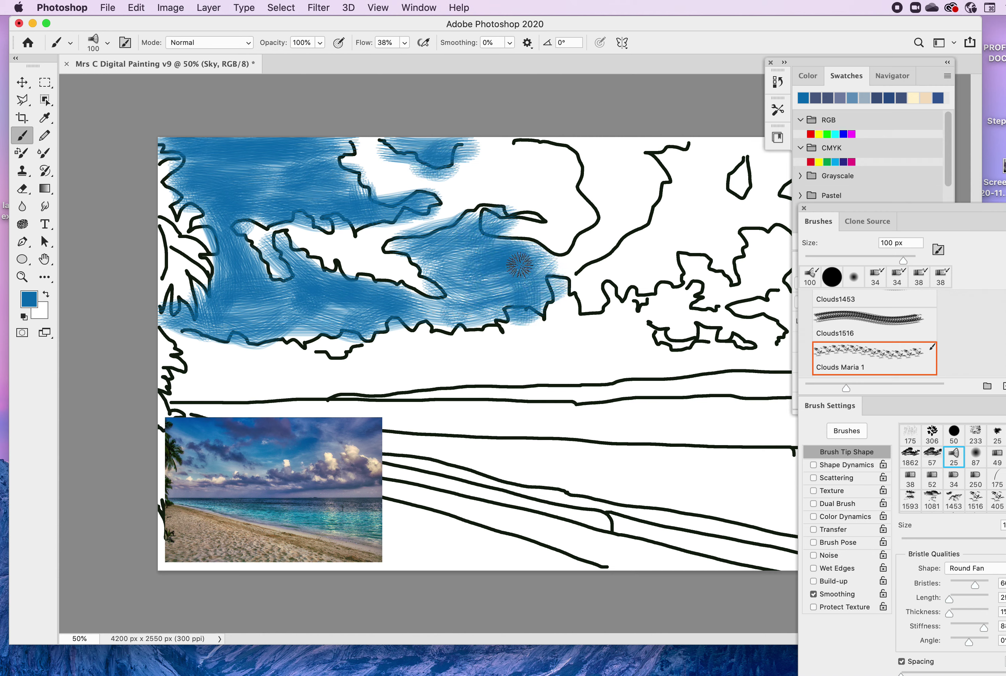
# - Pick the dark purple-blue swatch and paint the large cloud at the sketch's top center with the fan brush
pyautogui.click(816, 98)
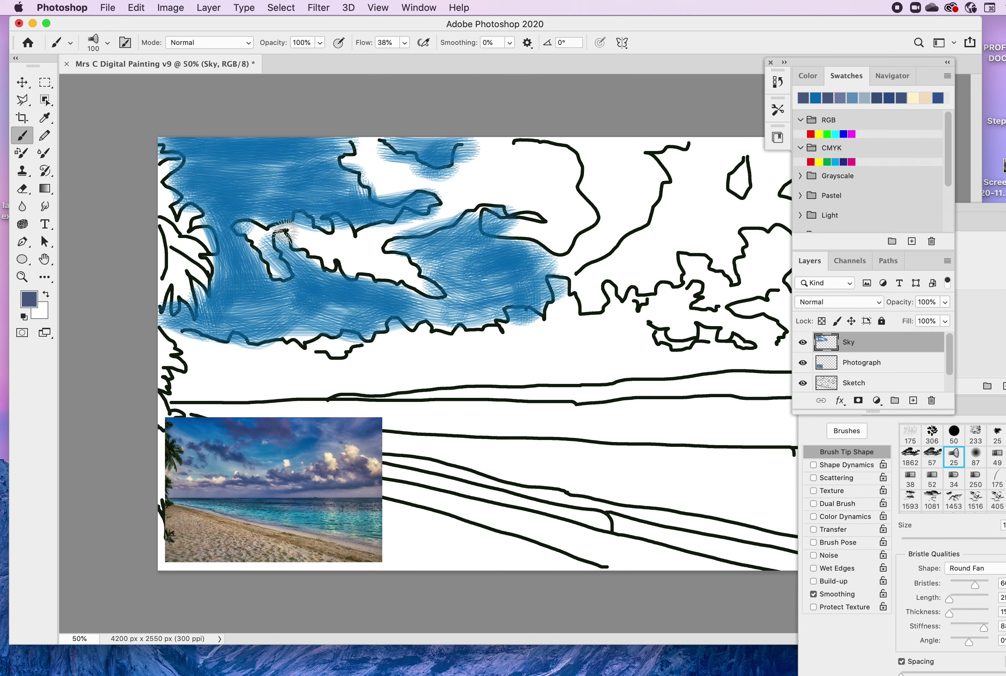
pyautogui.moveTo(378, 148)
pyautogui.mouseDown()
pyautogui.moveTo(359, 162)
pyautogui.moveTo(369, 171)
pyautogui.moveTo(337, 166)
pyautogui.moveTo(406, 170)
pyautogui.moveTo(419, 194)
pyautogui.moveTo(410, 165)
pyautogui.moveTo(390, 175)
pyautogui.moveTo(435, 184)
pyautogui.moveTo(429, 193)
pyautogui.moveTo(464, 172)
pyautogui.moveTo(469, 148)
pyautogui.moveTo(483, 153)
pyautogui.moveTo(496, 177)
pyautogui.moveTo(567, 171)
pyautogui.moveTo(476, 177)
pyautogui.moveTo(559, 151)
pyautogui.moveTo(513, 147)
pyautogui.moveTo(562, 167)
pyautogui.moveTo(552, 196)
pyautogui.moveTo(534, 204)
pyautogui.moveTo(457, 185)
pyautogui.moveTo(438, 203)
pyautogui.moveTo(471, 193)
pyautogui.moveTo(447, 214)
pyautogui.moveTo(411, 223)
pyautogui.moveTo(540, 162)
pyautogui.mouseUp()
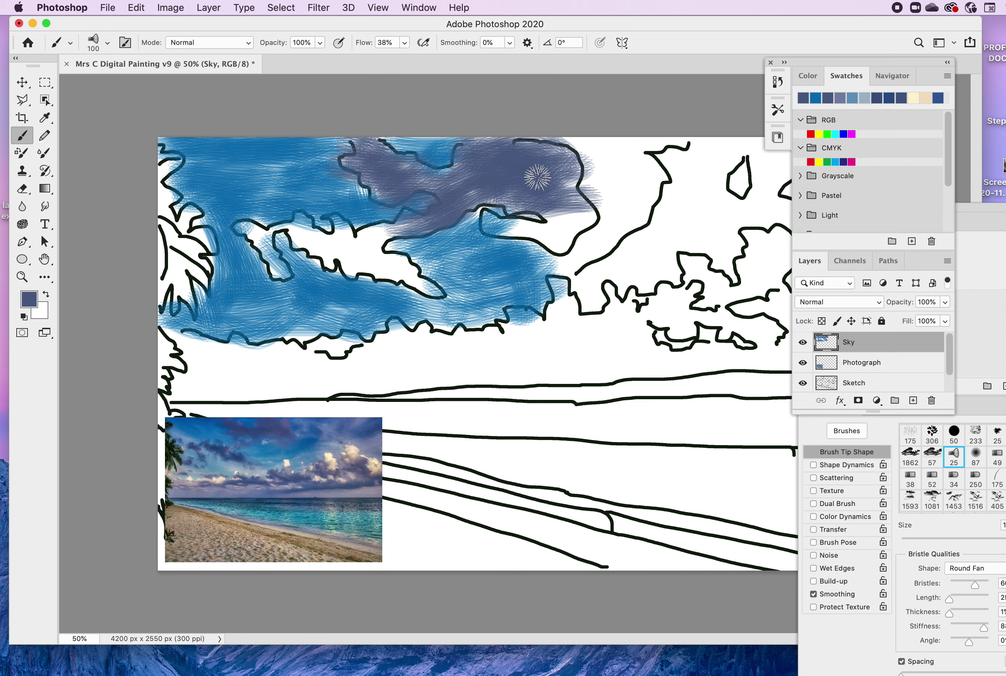
# - Bring the brush panels back into view, choose the soft round 30 px tip and enlarge it to 200 px
pyautogui.moveTo(970, 206)
pyautogui.mouseDown()
pyautogui.moveTo(908, 192)
pyautogui.moveTo(826, 133)
pyautogui.mouseUp()
pyautogui.moveTo(894, 383); pyautogui.dragTo(894, 353)
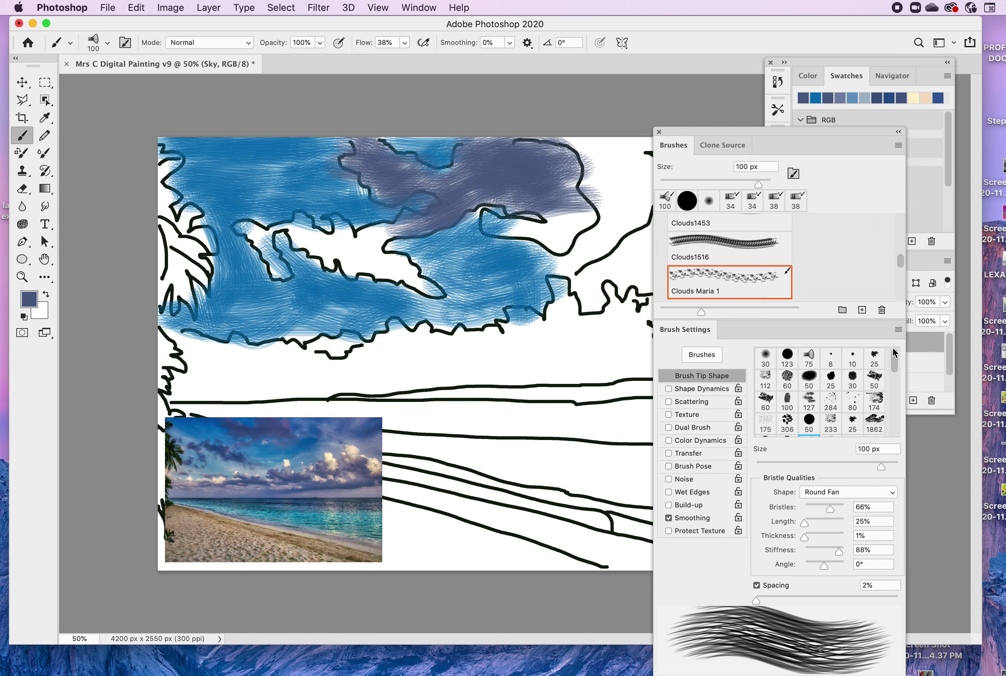
pyautogui.click(765, 357)
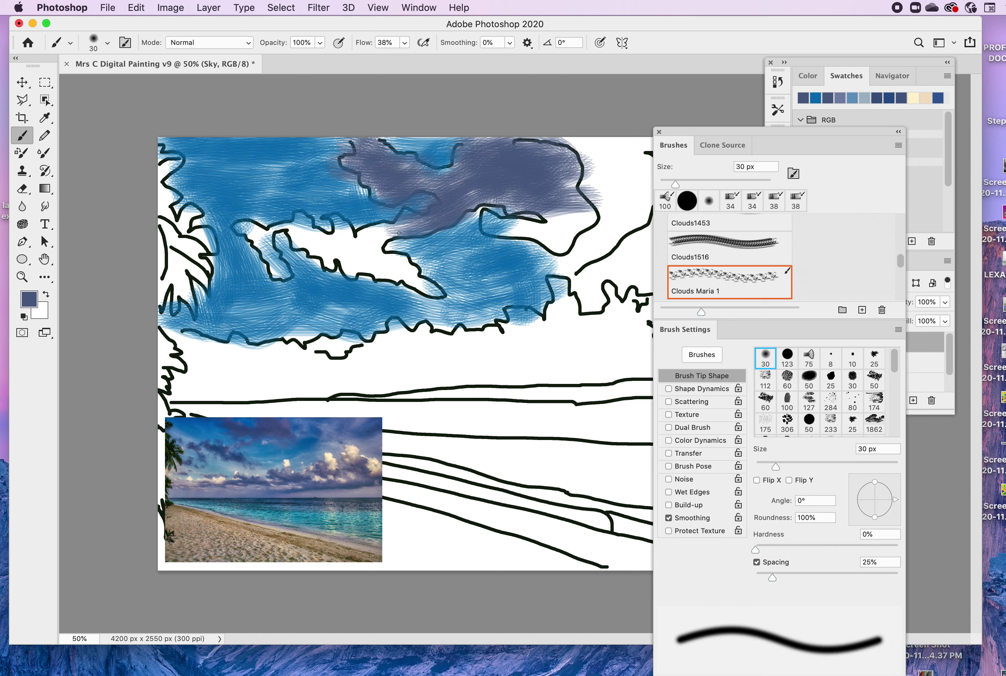
pyautogui.press(']')
pyautogui.press(']')
pyautogui.press(']')
pyautogui.press(']')
pyautogui.press(']')
pyautogui.press(']')
pyautogui.press(']')
pyautogui.press(']')
pyautogui.press(']')
pyautogui.press(']')
pyautogui.press(']')
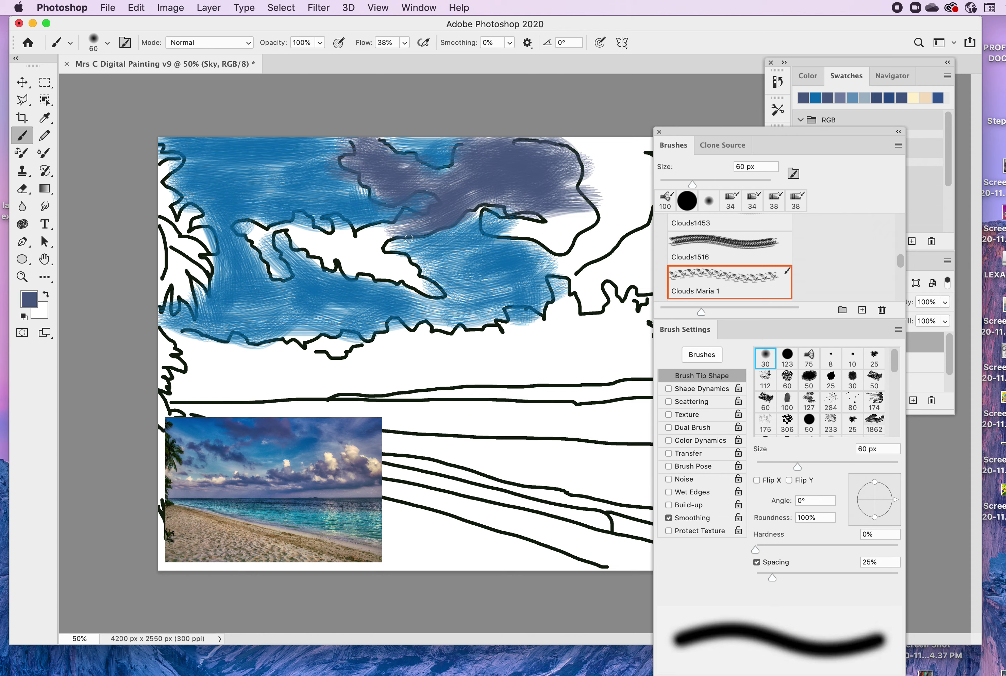
pyautogui.press(']')
pyautogui.press(']')
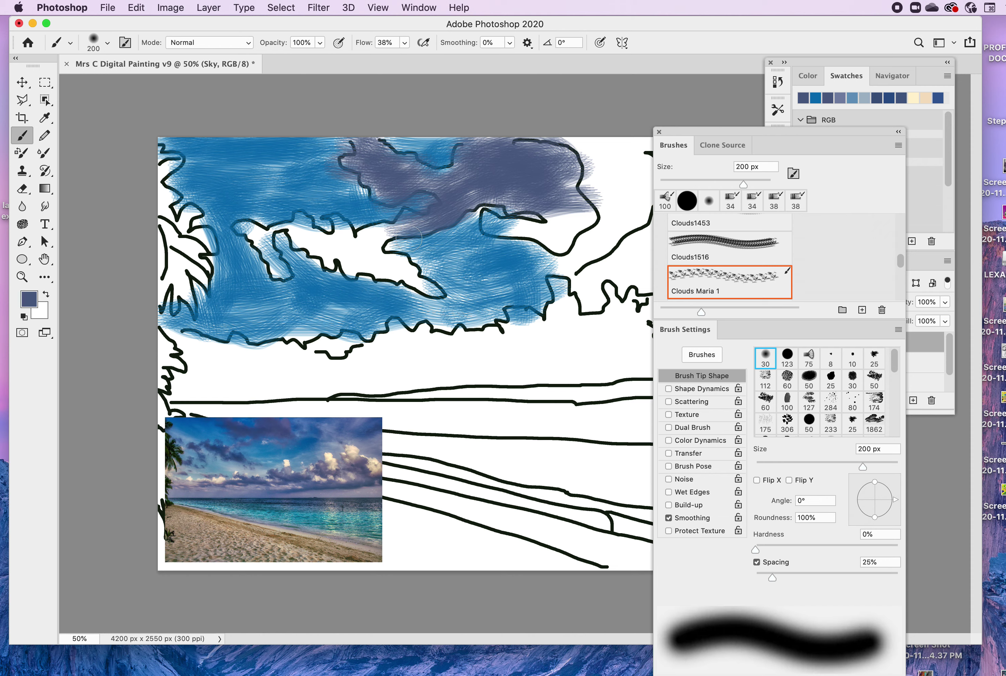
# - Fill in the large dark cloud and the long cloud below it with soft purple-blue strokes
pyautogui.moveTo(537, 192)
pyautogui.mouseDown()
pyautogui.moveTo(561, 200)
pyautogui.moveTo(532, 201)
pyautogui.moveTo(584, 202)
pyautogui.moveTo(554, 220)
pyautogui.moveTo(565, 224)
pyautogui.moveTo(565, 214)
pyautogui.moveTo(556, 240)
pyautogui.moveTo(500, 225)
pyautogui.moveTo(560, 236)
pyautogui.moveTo(559, 152)
pyautogui.moveTo(561, 173)
pyautogui.moveTo(554, 161)
pyautogui.moveTo(492, 156)
pyautogui.moveTo(500, 179)
pyautogui.moveTo(455, 192)
pyautogui.moveTo(369, 164)
pyautogui.mouseUp()
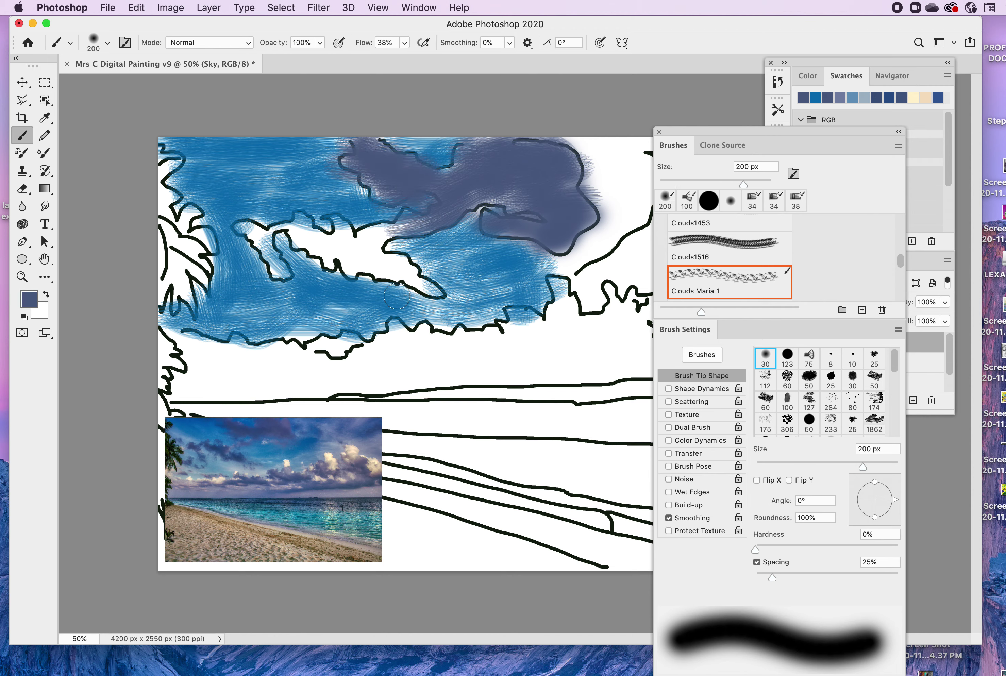
pyautogui.moveTo(384, 244)
pyautogui.mouseDown()
pyautogui.moveTo(450, 207)
pyautogui.moveTo(340, 259)
pyautogui.moveTo(388, 264)
pyautogui.moveTo(393, 275)
pyautogui.moveTo(439, 293)
pyautogui.moveTo(369, 254)
pyautogui.moveTo(339, 251)
pyautogui.moveTo(335, 223)
pyautogui.moveTo(352, 251)
pyautogui.moveTo(327, 261)
pyautogui.moveTo(305, 222)
pyautogui.moveTo(295, 236)
pyautogui.moveTo(322, 254)
pyautogui.moveTo(285, 216)
pyautogui.moveTo(260, 236)
pyautogui.moveTo(251, 231)
pyautogui.moveTo(280, 276)
pyautogui.moveTo(262, 251)
pyautogui.mouseUp()
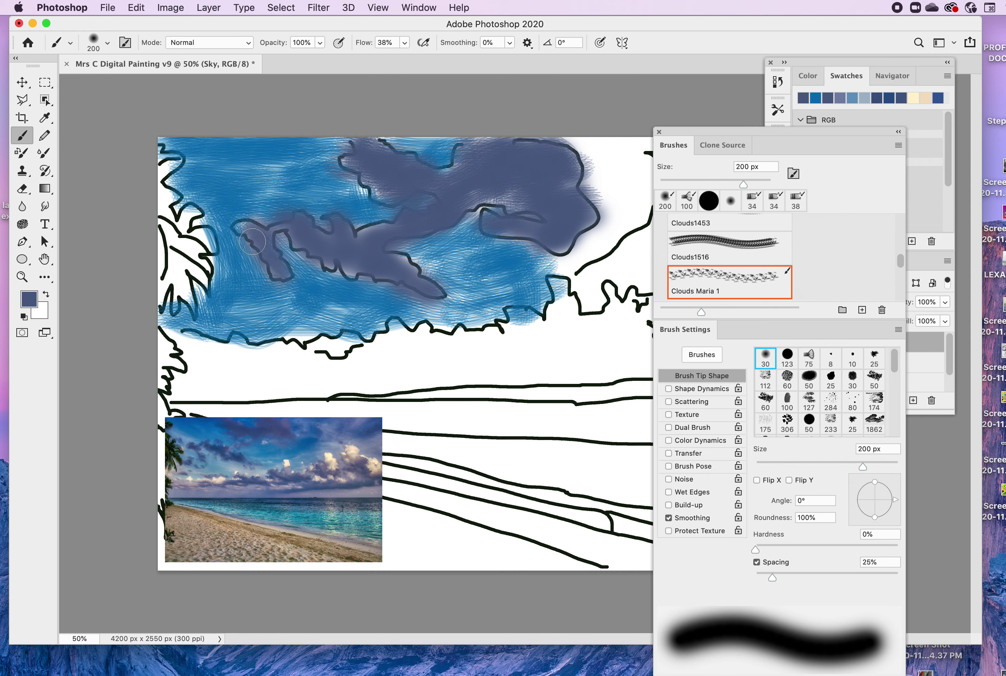
# - Move the floating panels to the lower canvas and paint soft bright blue sky beside the large cloud's right edge
pyautogui.moveTo(764, 132)
pyautogui.mouseDown()
pyautogui.moveTo(706, 240)
pyautogui.moveTo(537, 365)
pyautogui.moveTo(548, 385)
pyautogui.mouseUp()
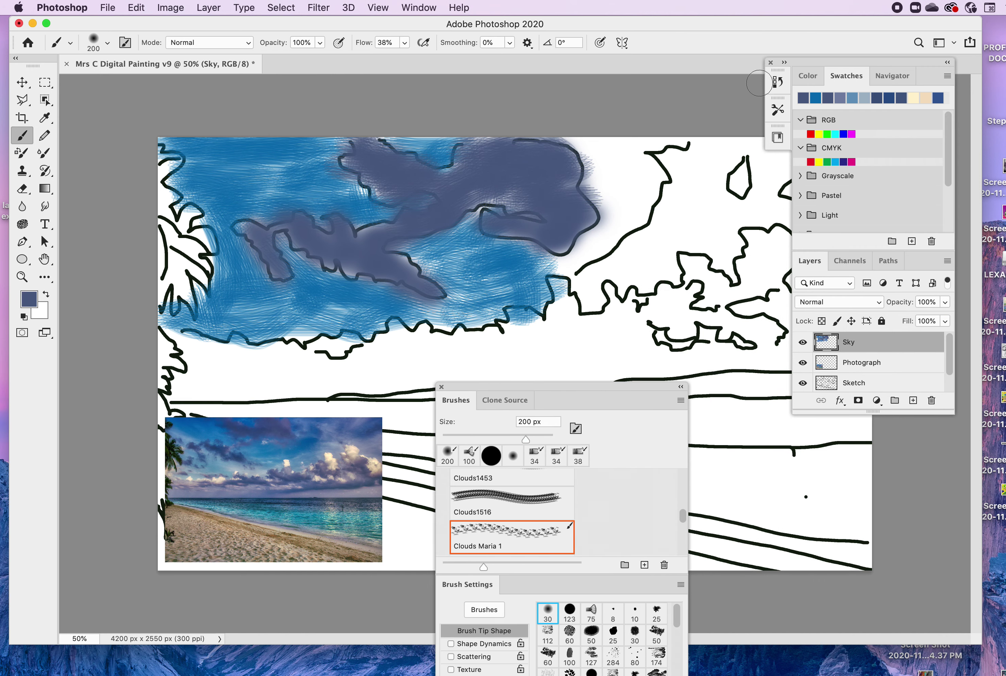
pyautogui.moveTo(856, 63)
pyautogui.mouseDown()
pyautogui.moveTo(778, 409)
pyautogui.moveTo(782, 387)
pyautogui.mouseUp()
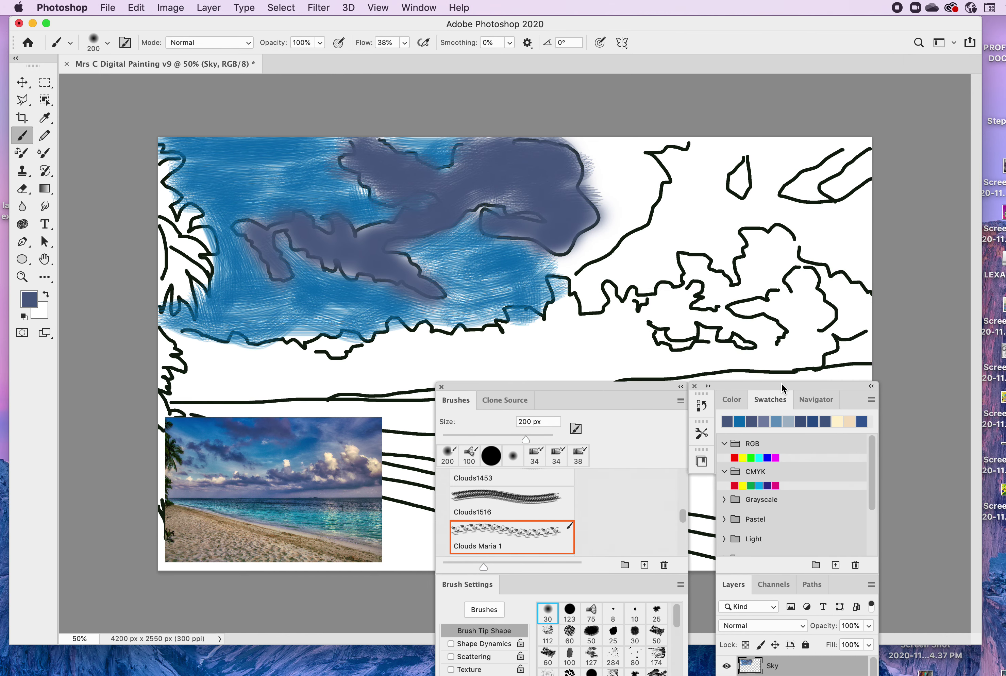
pyautogui.click(542, 531)
pyautogui.moveTo(602, 131)
pyautogui.mouseDown()
pyautogui.moveTo(641, 139)
pyautogui.moveTo(588, 146)
pyautogui.moveTo(628, 161)
pyautogui.moveTo(674, 157)
pyautogui.moveTo(613, 184)
pyautogui.moveTo(683, 133)
pyautogui.moveTo(591, 189)
pyautogui.moveTo(629, 182)
pyautogui.moveTo(605, 230)
pyautogui.moveTo(649, 190)
pyautogui.moveTo(655, 167)
pyautogui.moveTo(589, 265)
pyautogui.moveTo(617, 220)
pyautogui.moveTo(580, 259)
pyautogui.moveTo(541, 266)
pyautogui.moveTo(567, 272)
pyautogui.mouseUp()
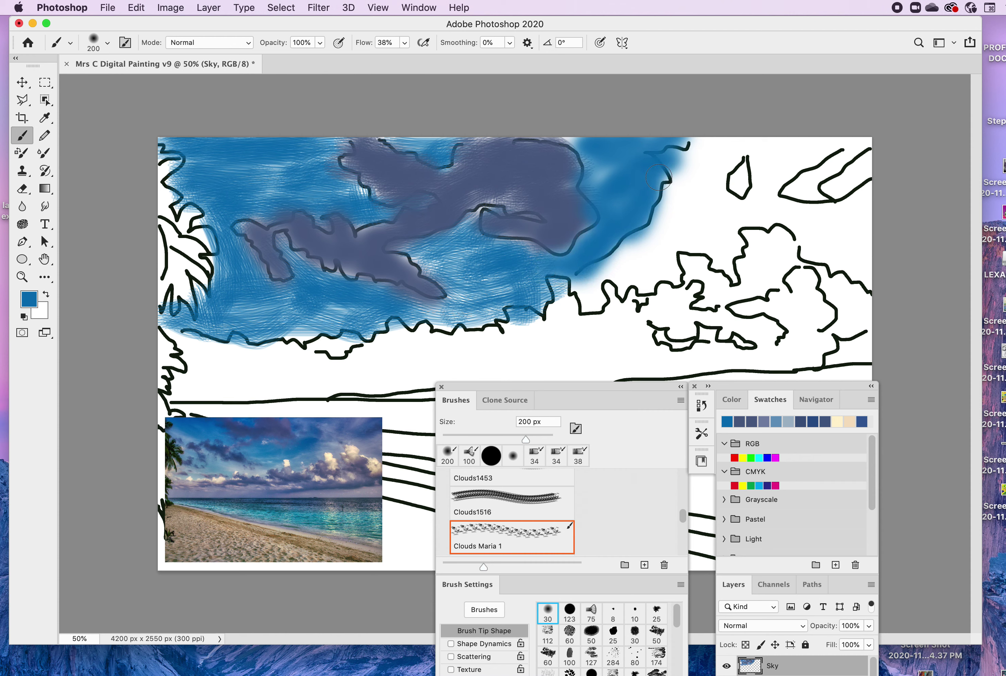
pyautogui.moveTo(668, 186)
pyautogui.mouseDown()
pyautogui.moveTo(674, 221)
pyautogui.moveTo(639, 258)
pyautogui.mouseUp()
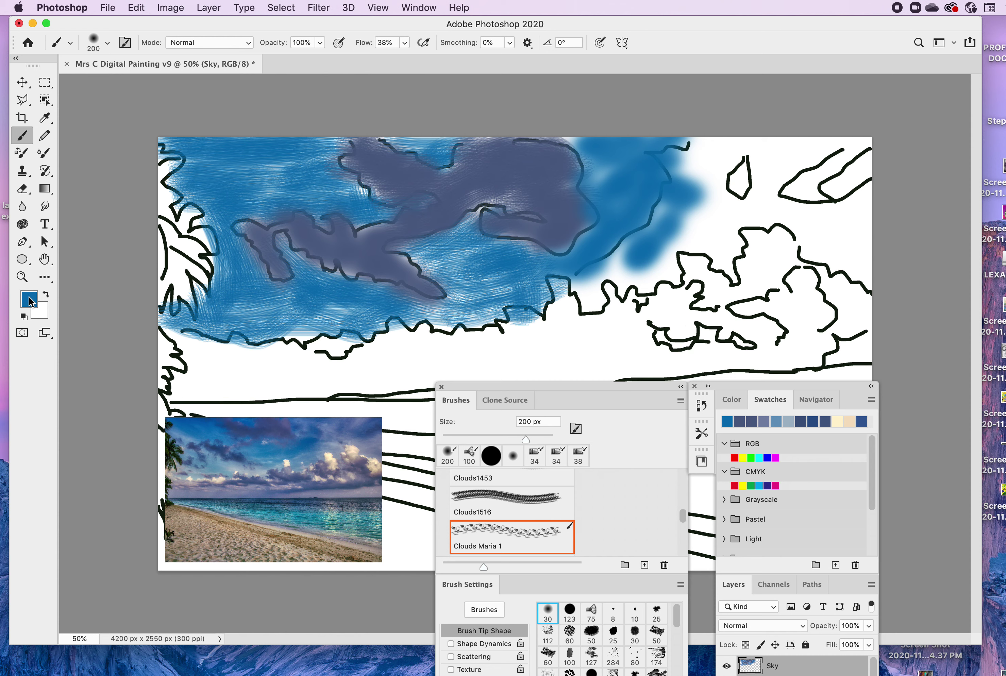
# - Pick the lighter purple swatch and paint a soft haze band above the horizon, moving the panels clear of it
pyautogui.click(767, 420)
pyautogui.moveTo(519, 389); pyautogui.dragTo(826, 440)
pyautogui.moveTo(785, 389); pyautogui.dragTo(860, 425)
pyautogui.moveTo(855, 375)
pyautogui.mouseDown()
pyautogui.moveTo(762, 375)
pyautogui.moveTo(900, 373)
pyautogui.moveTo(797, 383)
pyautogui.moveTo(865, 390)
pyautogui.moveTo(881, 388)
pyautogui.moveTo(670, 393)
pyautogui.moveTo(777, 379)
pyautogui.moveTo(685, 376)
pyautogui.moveTo(634, 390)
pyautogui.moveTo(501, 384)
pyautogui.moveTo(674, 370)
pyautogui.moveTo(689, 372)
pyautogui.moveTo(506, 389)
pyautogui.moveTo(693, 384)
pyautogui.moveTo(351, 399)
pyautogui.moveTo(748, 380)
pyautogui.mouseUp()
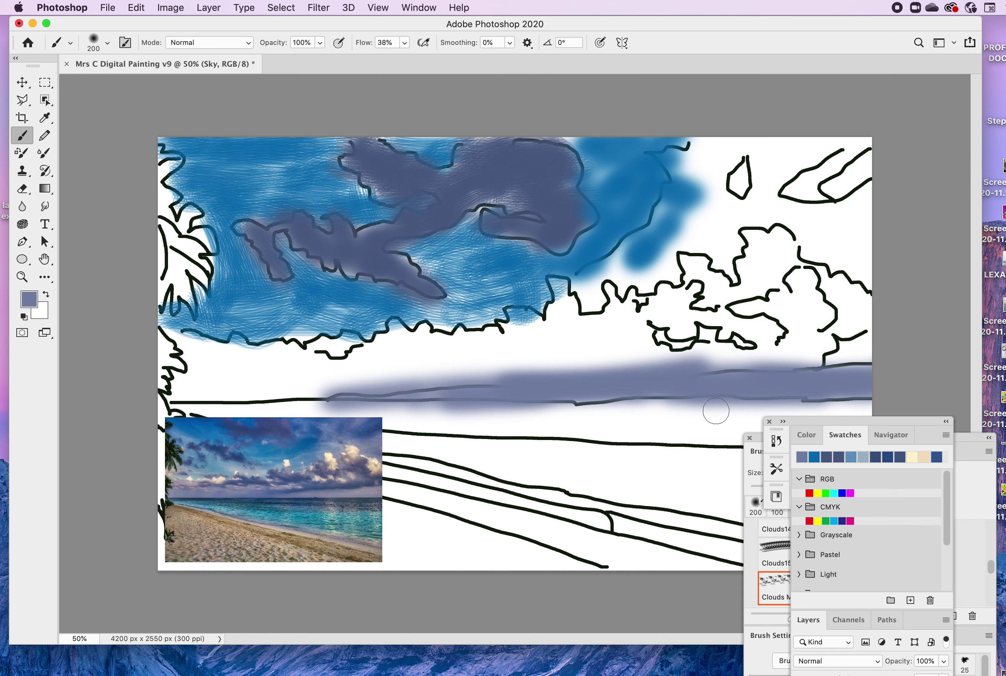
pyautogui.moveTo(196, 363)
pyautogui.mouseDown()
pyautogui.moveTo(327, 364)
pyautogui.moveTo(198, 377)
pyautogui.moveTo(353, 365)
pyautogui.moveTo(175, 386)
pyautogui.moveTo(342, 385)
pyautogui.moveTo(185, 400)
pyautogui.moveTo(494, 364)
pyautogui.moveTo(279, 366)
pyautogui.moveTo(406, 364)
pyautogui.moveTo(463, 382)
pyautogui.moveTo(374, 384)
pyautogui.moveTo(582, 344)
pyautogui.moveTo(384, 351)
pyautogui.moveTo(550, 355)
pyautogui.moveTo(563, 366)
pyautogui.moveTo(513, 369)
pyautogui.mouseUp()
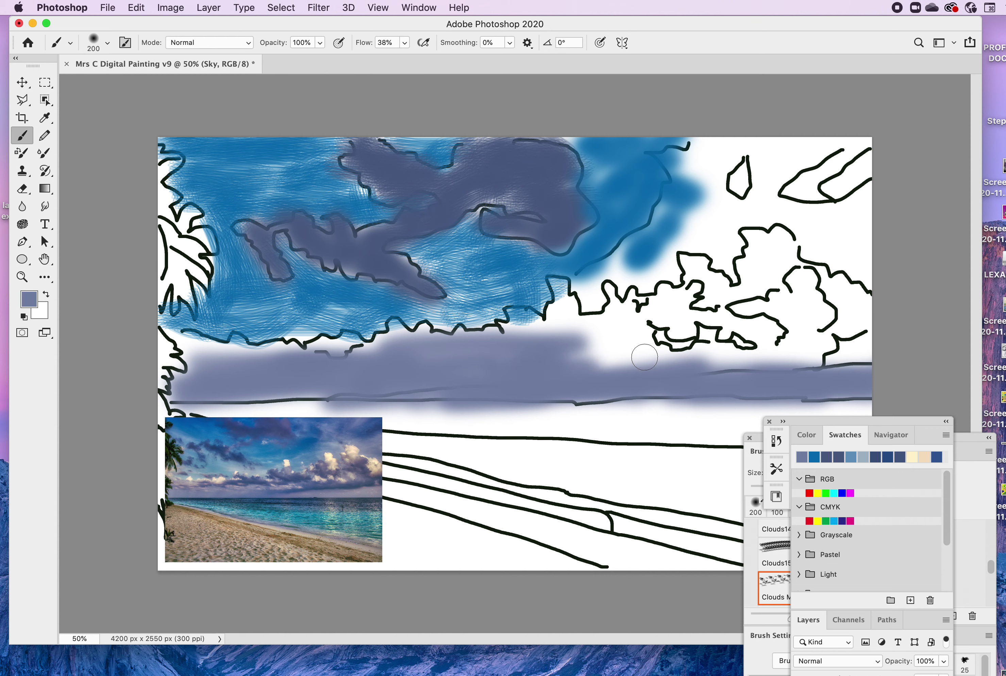
# - Paint the low cloud bank above the haze with soft dark blue strokes, using two of the dark blue swatches
pyautogui.click(828, 457)
pyautogui.moveTo(636, 379)
pyautogui.mouseDown()
pyautogui.moveTo(647, 350)
pyautogui.moveTo(638, 334)
pyautogui.moveTo(644, 354)
pyautogui.moveTo(613, 356)
pyautogui.mouseUp()
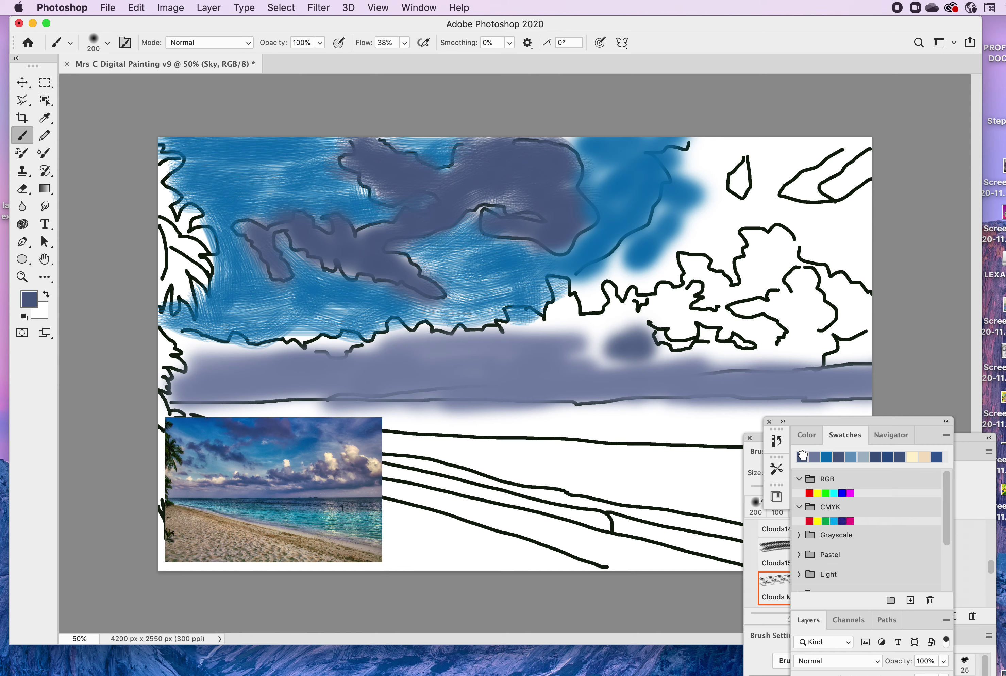
pyautogui.click(902, 457)
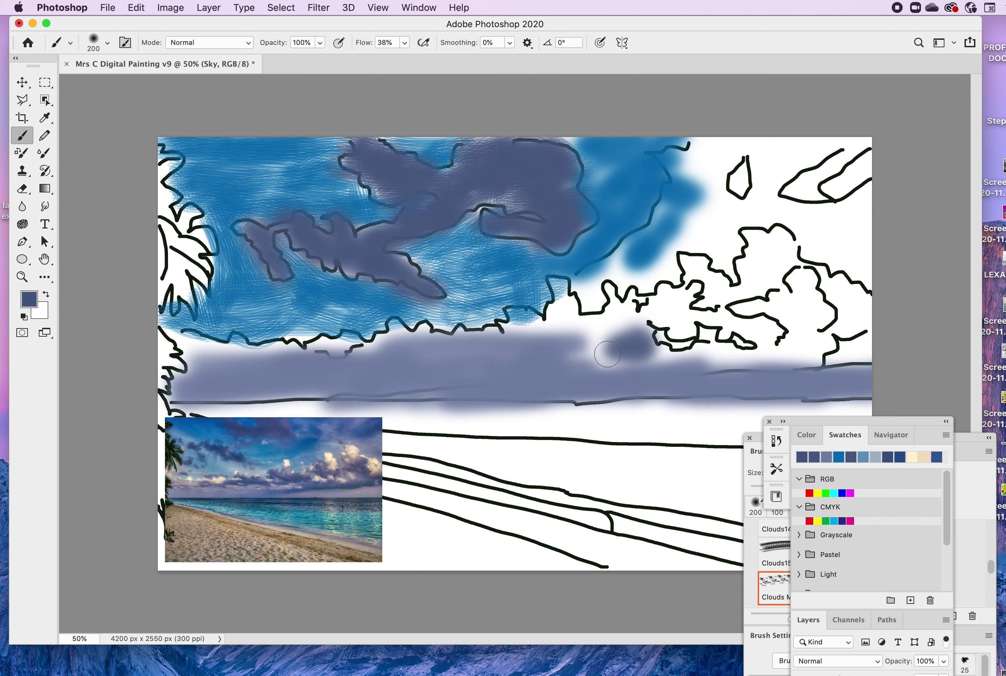
pyautogui.moveTo(634, 348)
pyautogui.mouseDown()
pyautogui.moveTo(619, 333)
pyautogui.moveTo(621, 361)
pyautogui.moveTo(586, 346)
pyautogui.moveTo(602, 363)
pyautogui.moveTo(561, 348)
pyautogui.moveTo(548, 361)
pyautogui.moveTo(533, 352)
pyautogui.moveTo(457, 358)
pyautogui.moveTo(477, 361)
pyautogui.mouseUp()
pyautogui.moveTo(660, 353)
pyautogui.mouseDown()
pyautogui.moveTo(657, 361)
pyautogui.moveTo(728, 343)
pyautogui.moveTo(737, 352)
pyautogui.moveTo(758, 339)
pyautogui.moveTo(759, 350)
pyautogui.moveTo(783, 350)
pyautogui.moveTo(748, 326)
pyautogui.moveTo(738, 330)
pyautogui.moveTo(769, 352)
pyautogui.moveTo(803, 350)
pyautogui.moveTo(787, 340)
pyautogui.moveTo(796, 331)
pyautogui.moveTo(812, 338)
pyautogui.moveTo(808, 360)
pyautogui.moveTo(856, 299)
pyautogui.moveTo(820, 310)
pyautogui.moveTo(800, 299)
pyautogui.moveTo(783, 311)
pyautogui.moveTo(796, 324)
pyautogui.moveTo(715, 297)
pyautogui.moveTo(762, 332)
pyautogui.moveTo(697, 315)
pyautogui.moveTo(584, 341)
pyautogui.moveTo(536, 324)
pyautogui.moveTo(463, 351)
pyautogui.moveTo(445, 344)
pyautogui.moveTo(421, 358)
pyautogui.moveTo(385, 348)
pyautogui.mouseUp()
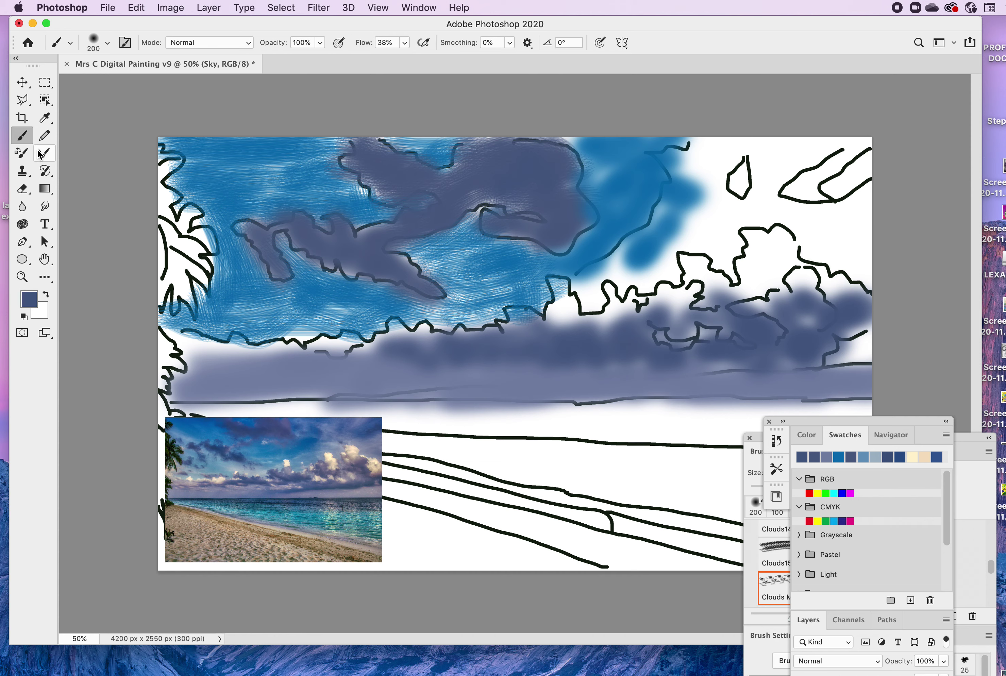
# - Sample dark blue from the reference photo's upper right sky and paint the canvas's upper right corner, adding bright blue from the swatch above it
pyautogui.click(45, 118)
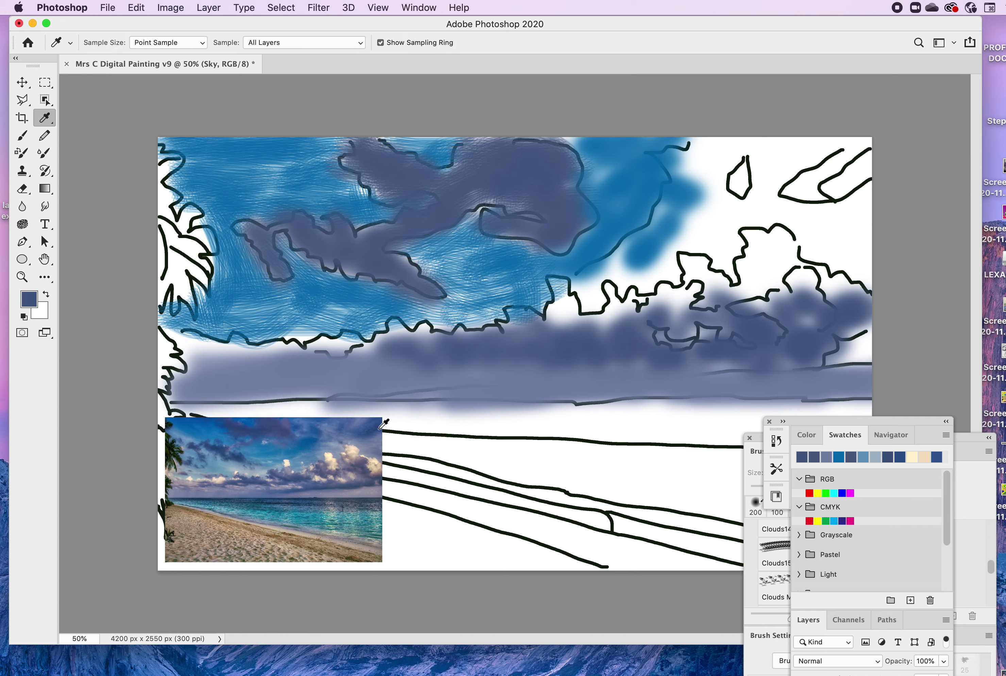
pyautogui.click(368, 432)
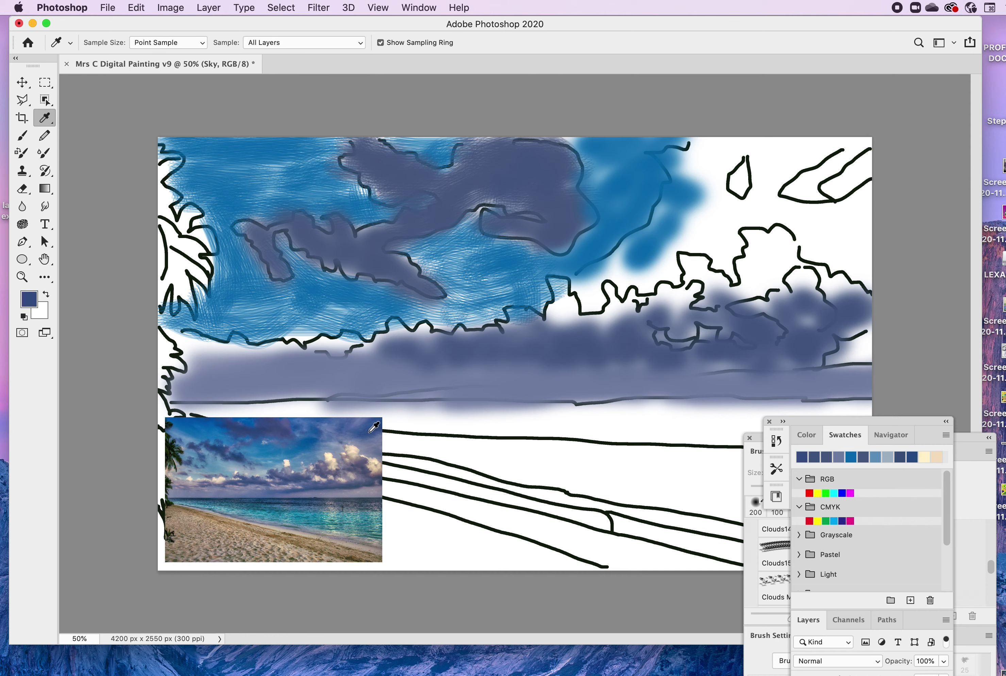
pyautogui.click(22, 136)
pyautogui.moveTo(826, 175)
pyautogui.mouseDown()
pyautogui.moveTo(864, 159)
pyautogui.moveTo(812, 204)
pyautogui.moveTo(876, 162)
pyautogui.moveTo(800, 209)
pyautogui.moveTo(860, 192)
pyautogui.mouseUp()
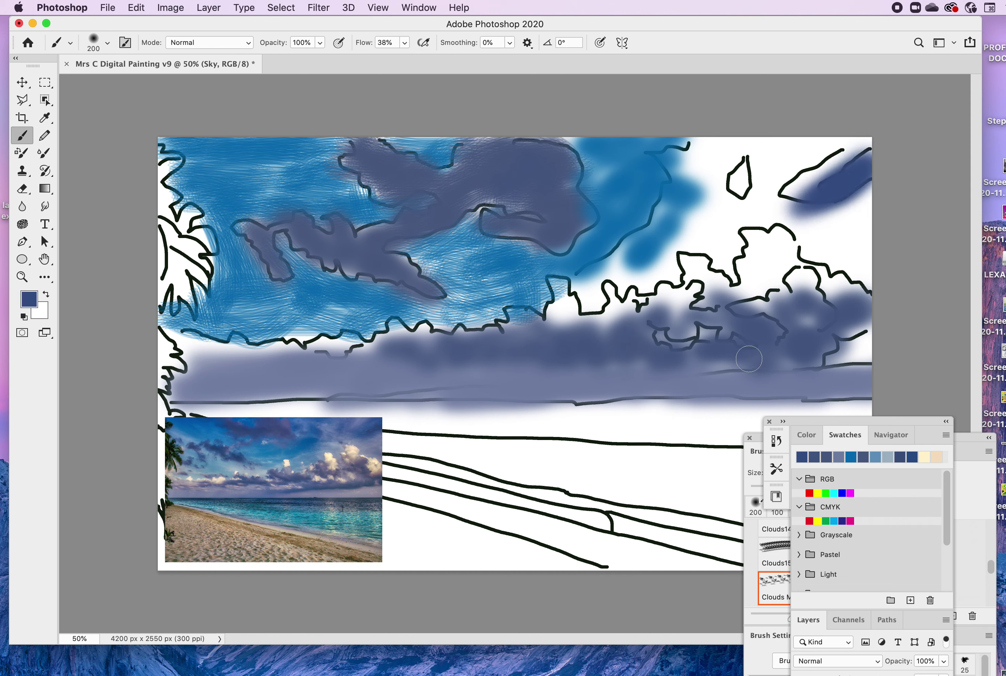
pyautogui.click(850, 456)
pyautogui.moveTo(851, 152)
pyautogui.mouseDown()
pyautogui.moveTo(822, 177)
pyautogui.moveTo(869, 132)
pyautogui.moveTo(777, 190)
pyautogui.moveTo(805, 183)
pyautogui.mouseUp()
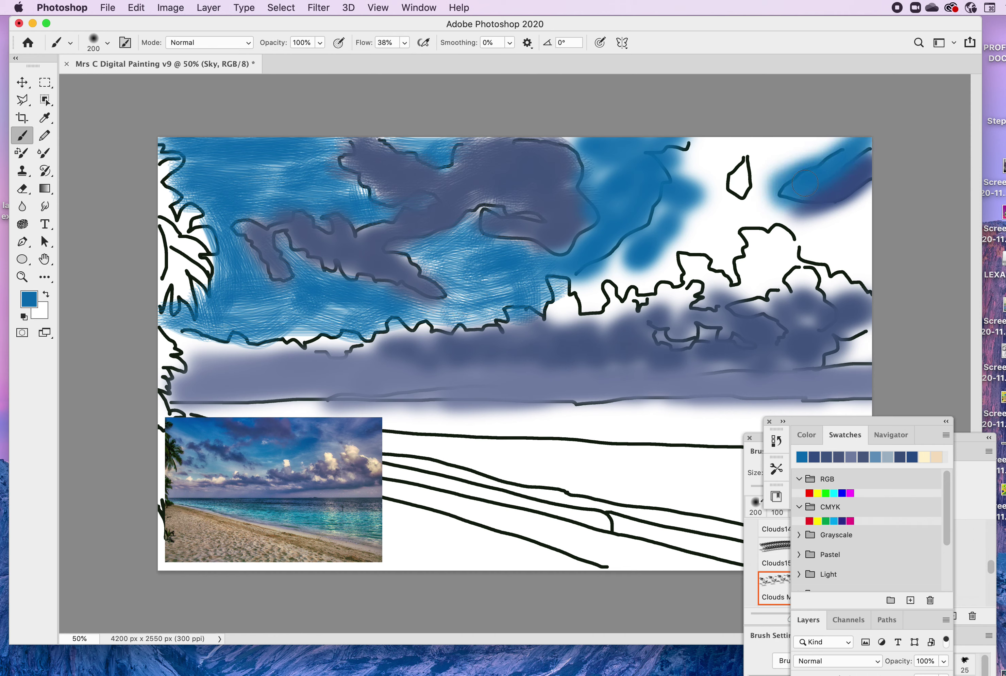
# - Fill the remaining white sky and cloud tops above the dark cloud bank with soft strokes of the light grey-blue swatch
pyautogui.click(893, 460)
pyautogui.moveTo(786, 147)
pyautogui.mouseDown()
pyautogui.moveTo(713, 157)
pyautogui.moveTo(847, 139)
pyautogui.moveTo(683, 169)
pyautogui.moveTo(716, 163)
pyautogui.moveTo(688, 167)
pyautogui.moveTo(696, 156)
pyautogui.moveTo(734, 160)
pyautogui.moveTo(718, 192)
pyautogui.moveTo(722, 232)
pyautogui.moveTo(780, 138)
pyautogui.moveTo(763, 181)
pyautogui.moveTo(802, 147)
pyautogui.moveTo(738, 212)
pyautogui.moveTo(714, 264)
pyautogui.moveTo(702, 222)
pyautogui.moveTo(657, 276)
pyautogui.moveTo(614, 276)
pyautogui.moveTo(625, 242)
pyautogui.moveTo(620, 272)
pyautogui.moveTo(592, 297)
pyautogui.mouseUp()
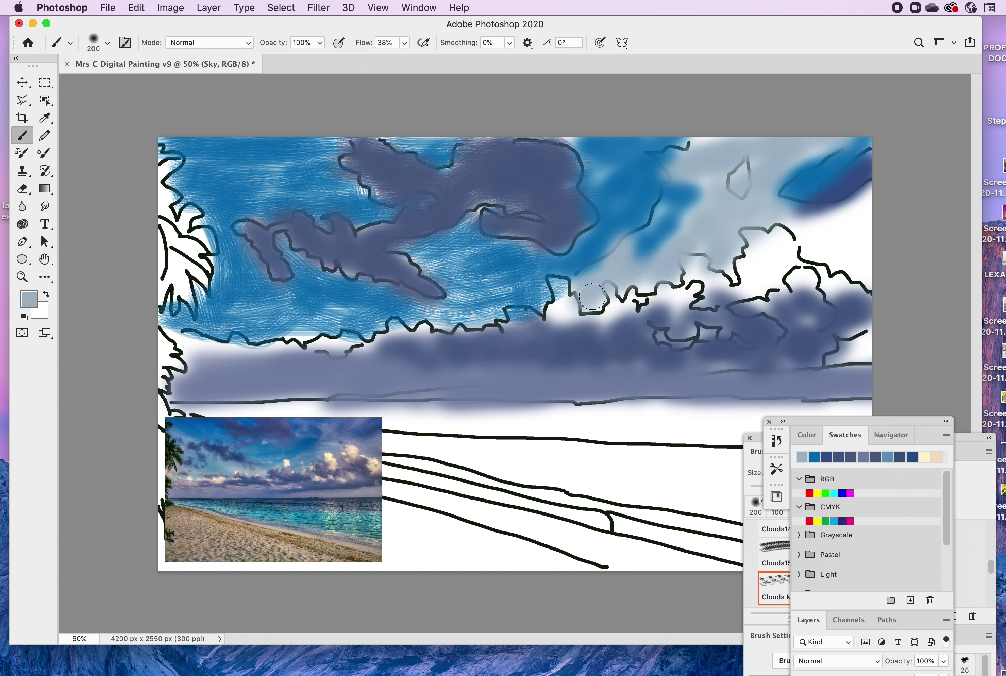
pyautogui.moveTo(821, 221)
pyautogui.mouseDown()
pyautogui.moveTo(858, 207)
pyautogui.moveTo(837, 235)
pyautogui.moveTo(882, 221)
pyautogui.moveTo(852, 252)
pyautogui.moveTo(777, 252)
pyautogui.moveTo(877, 252)
pyautogui.moveTo(861, 266)
pyautogui.moveTo(876, 273)
pyautogui.moveTo(876, 294)
pyautogui.mouseUp()
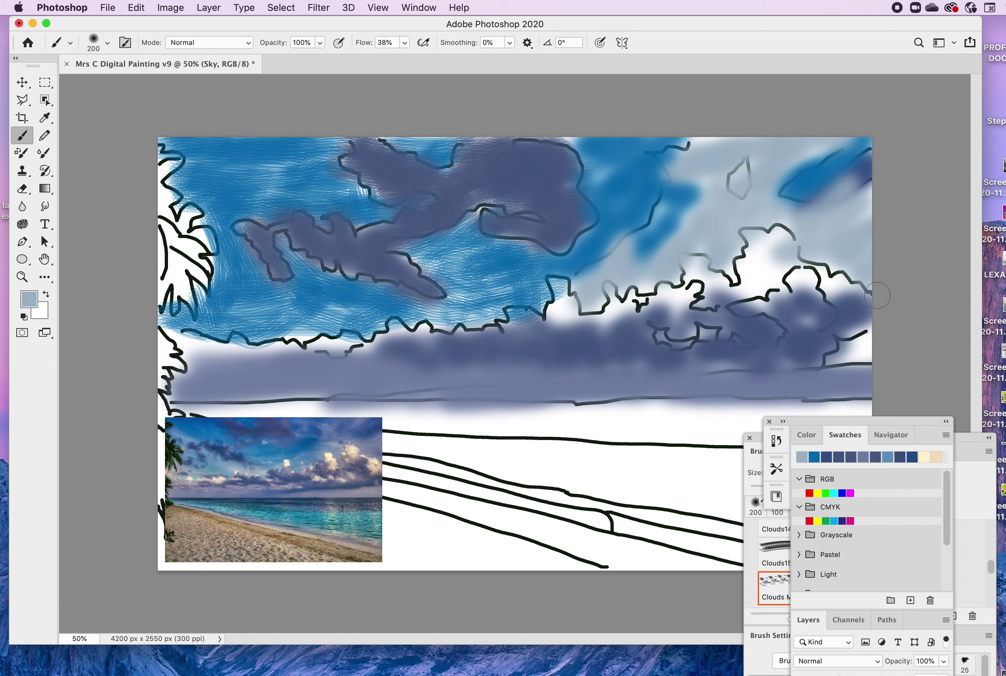
pyautogui.moveTo(855, 336); pyautogui.dragTo(858, 350)
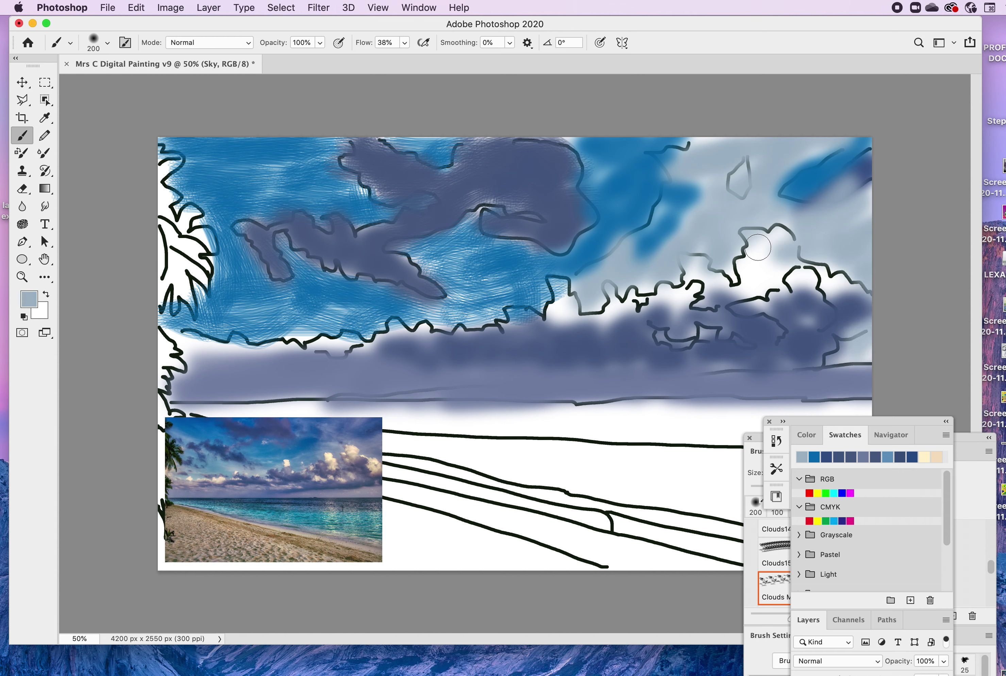
pyautogui.moveTo(758, 246)
pyautogui.mouseDown()
pyautogui.moveTo(740, 275)
pyautogui.moveTo(787, 248)
pyautogui.moveTo(750, 280)
pyautogui.moveTo(755, 300)
pyautogui.moveTo(812, 284)
pyautogui.moveTo(837, 294)
pyautogui.moveTo(846, 285)
pyautogui.moveTo(833, 267)
pyautogui.moveTo(790, 249)
pyautogui.mouseUp()
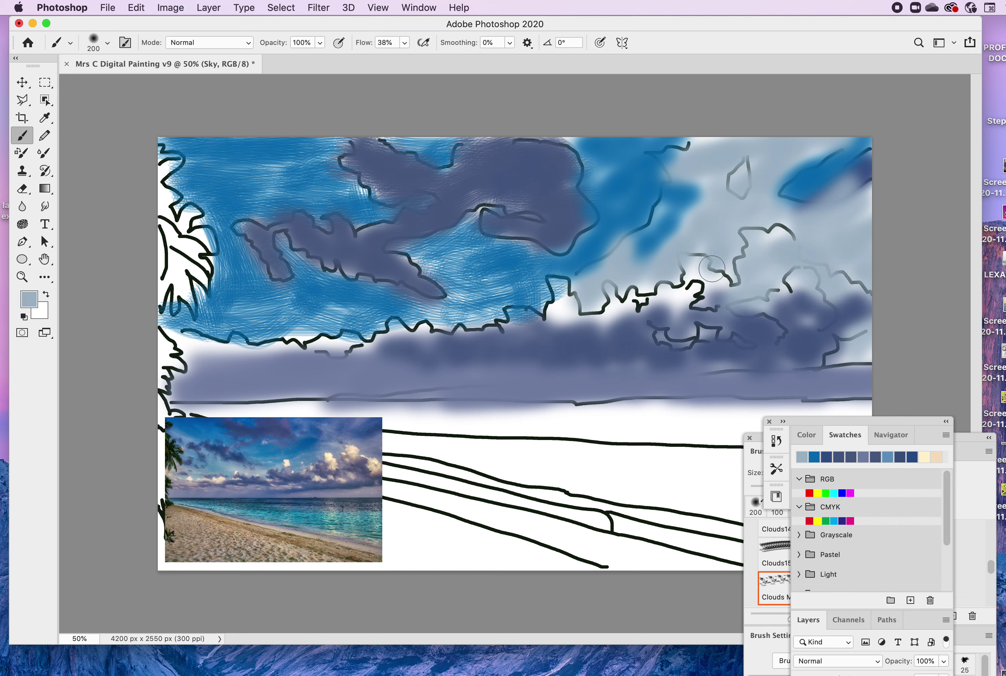
pyautogui.moveTo(704, 282)
pyautogui.mouseDown()
pyautogui.moveTo(668, 260)
pyautogui.moveTo(717, 276)
pyautogui.moveTo(675, 298)
pyautogui.moveTo(643, 290)
pyautogui.moveTo(614, 310)
pyautogui.moveTo(560, 309)
pyautogui.moveTo(557, 287)
pyautogui.moveTo(525, 316)
pyautogui.moveTo(499, 303)
pyautogui.moveTo(470, 325)
pyautogui.moveTo(440, 316)
pyautogui.moveTo(394, 336)
pyautogui.moveTo(165, 334)
pyautogui.mouseUp()
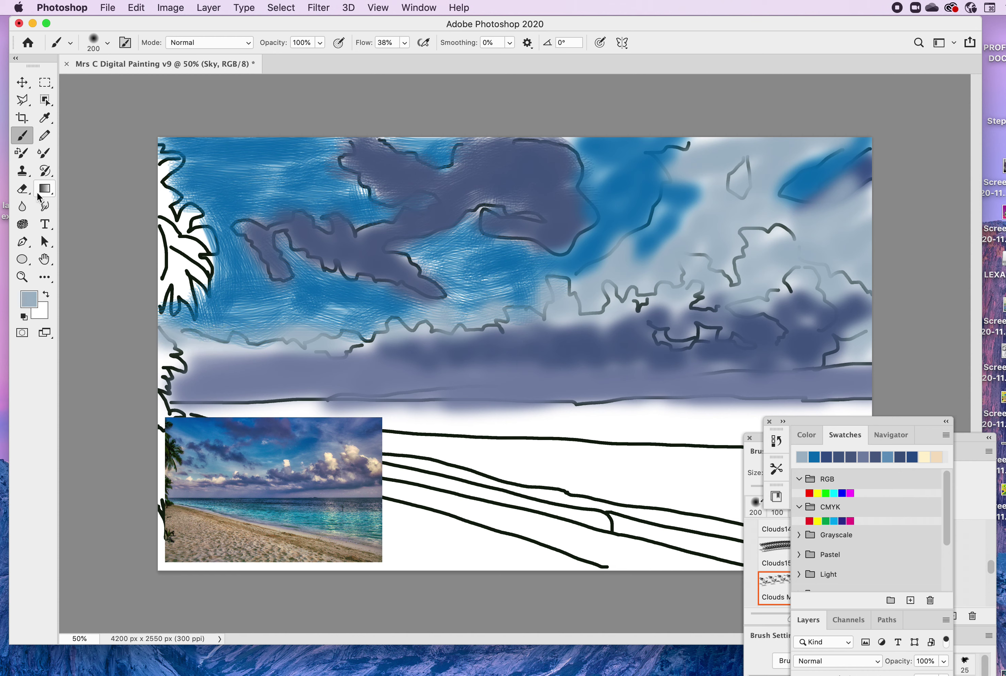
# - Switch to the Mixer Brush, clean it, enlarge it to 300 px and stroke across the upper left sky
pyautogui.click(45, 154)
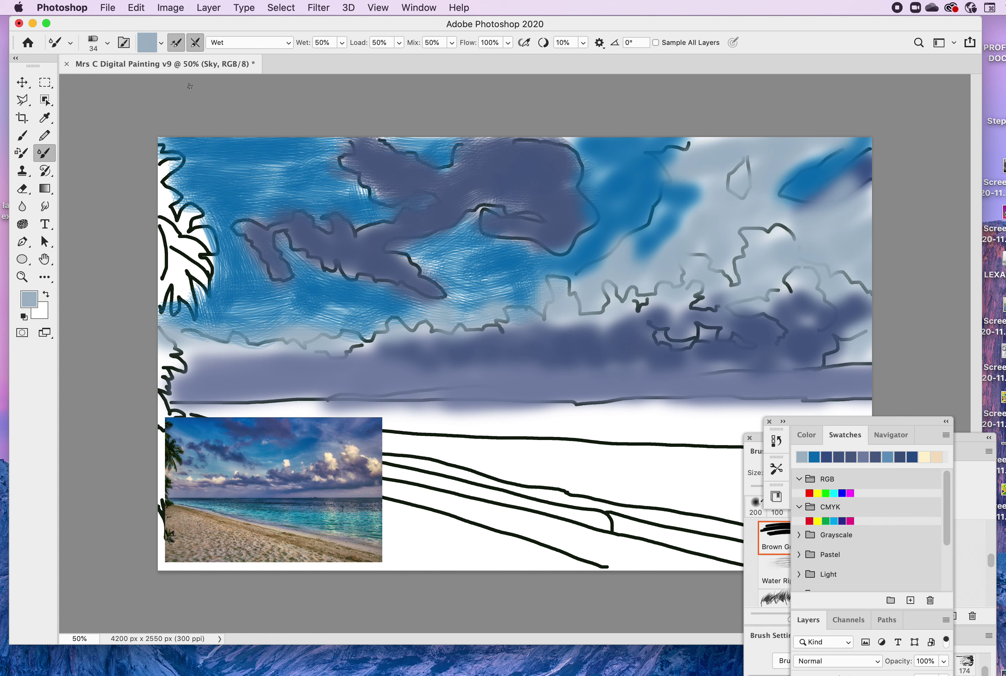
pyautogui.click(161, 43)
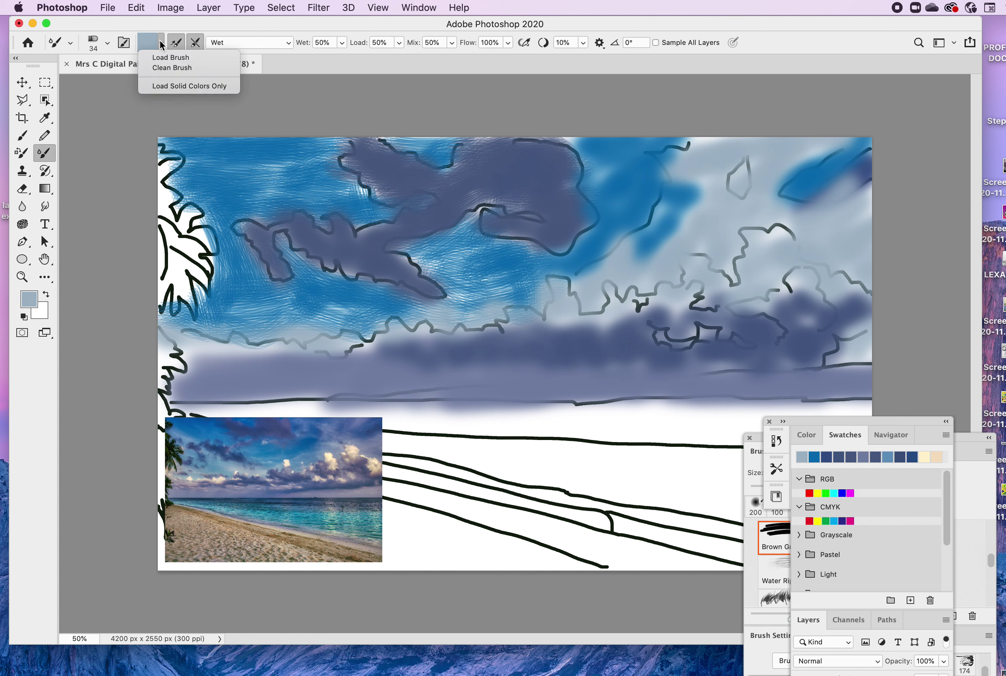
pyautogui.click(167, 71)
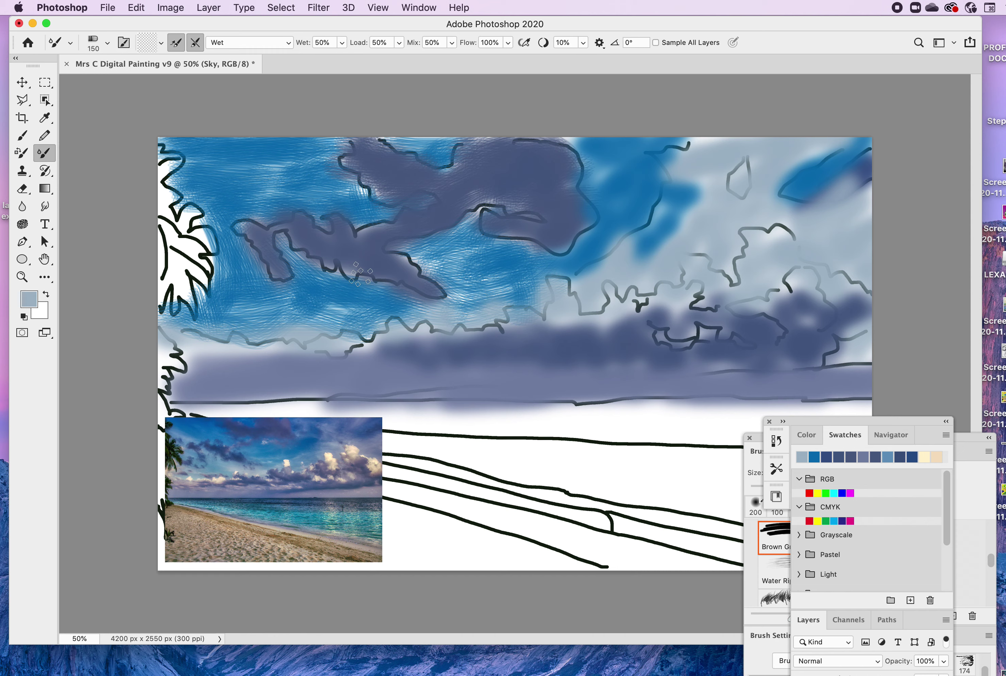
pyautogui.press(']')
pyautogui.press(']')
pyautogui.moveTo(229, 195)
pyautogui.mouseDown()
pyautogui.moveTo(281, 176)
pyautogui.moveTo(261, 188)
pyautogui.moveTo(266, 171)
pyautogui.moveTo(283, 190)
pyautogui.moveTo(314, 184)
pyautogui.moveTo(267, 177)
pyautogui.moveTo(308, 187)
pyautogui.mouseUp()
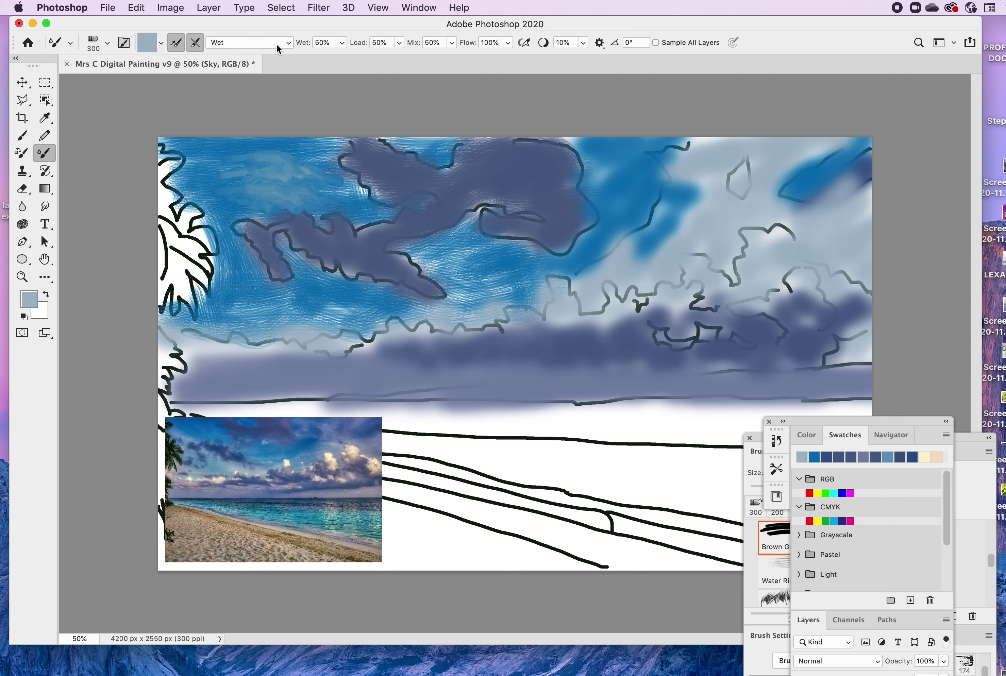
# - Set the Mixer Brush to the Moist, Heavy Mix preset and blend the light patch in the upper left sky
pyautogui.click(291, 41)
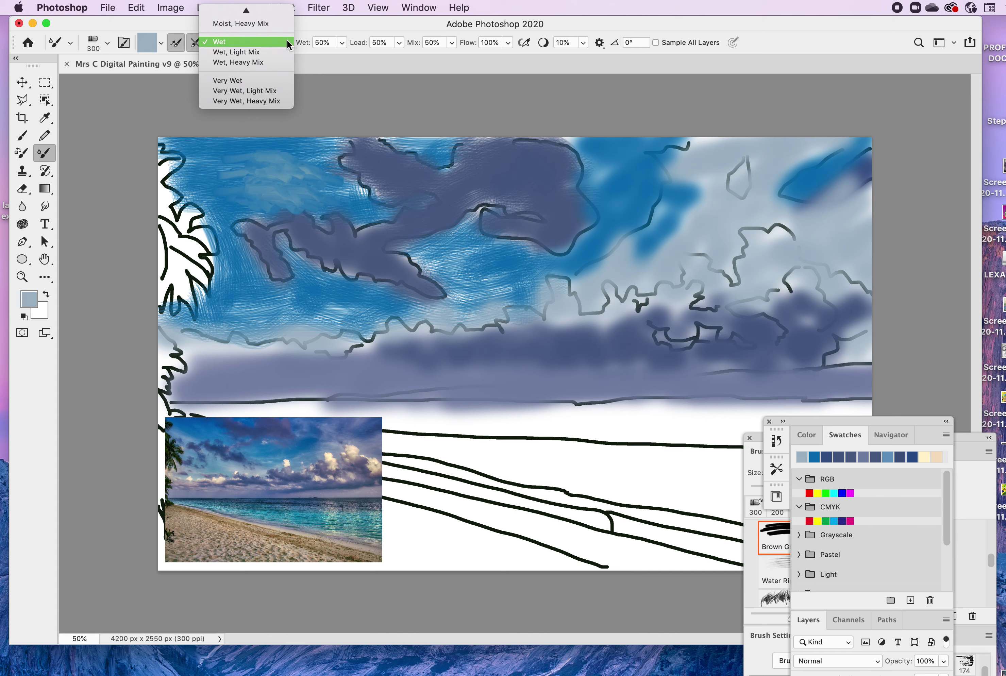
pyautogui.click(229, 23)
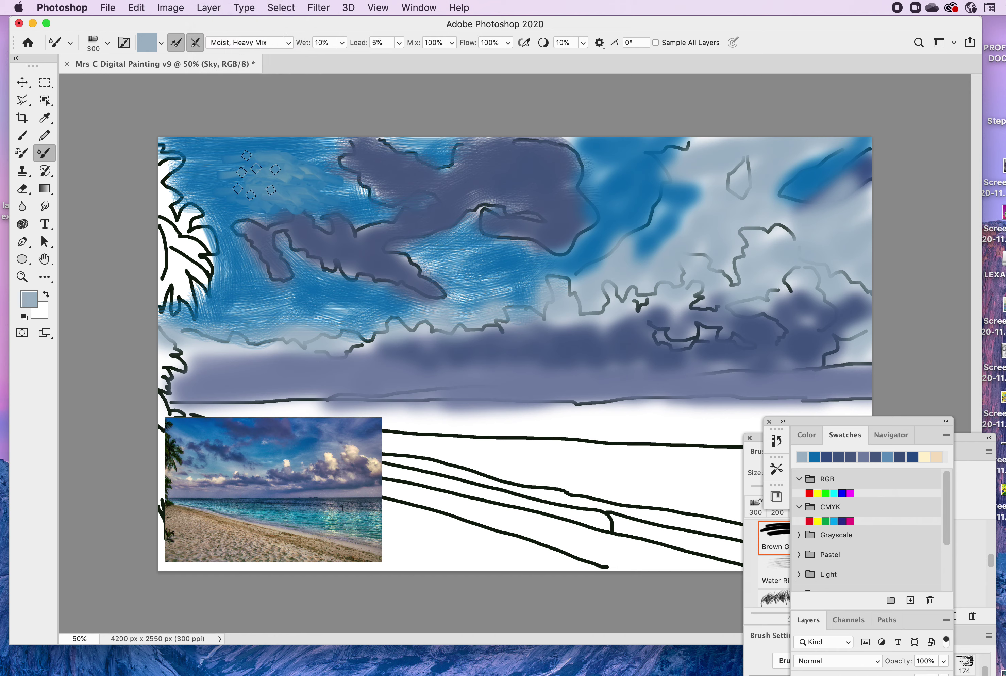
pyautogui.moveTo(232, 174)
pyautogui.mouseDown()
pyautogui.moveTo(285, 191)
pyautogui.moveTo(309, 190)
pyautogui.mouseUp()
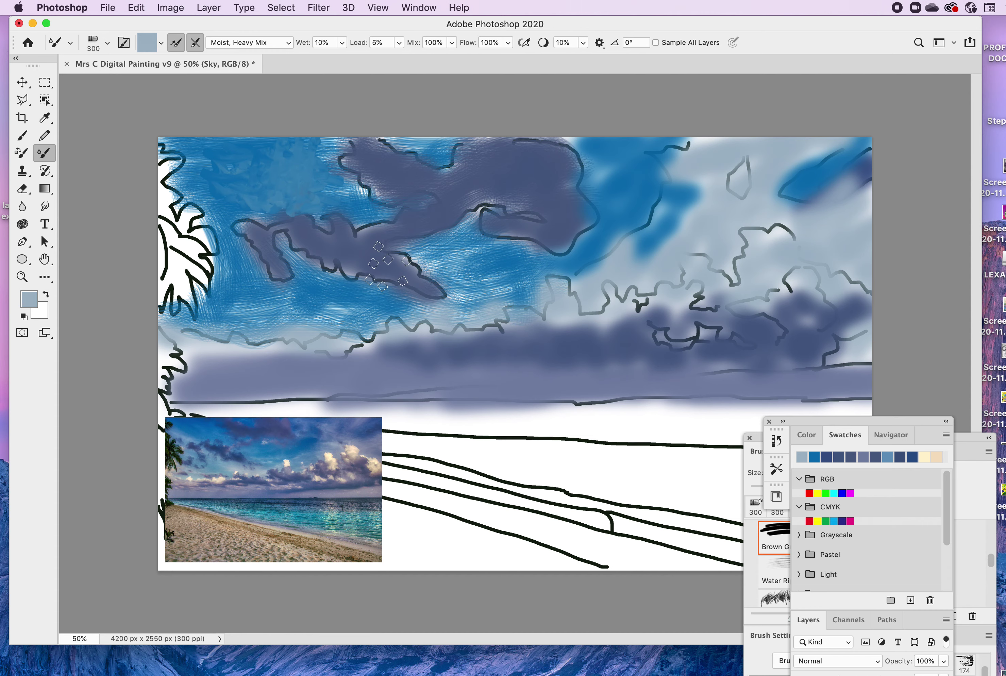
# - Bring the brush panels into view, choose the Soft Round brush and blend the upper left sky into the dark cloud's edge
pyautogui.moveTo(865, 422)
pyautogui.mouseDown()
pyautogui.moveTo(955, 455)
pyautogui.moveTo(1004, 489)
pyautogui.mouseUp()
pyautogui.moveTo(837, 439)
pyautogui.mouseDown()
pyautogui.moveTo(856, 198)
pyautogui.moveTo(837, 82)
pyautogui.mouseUp()
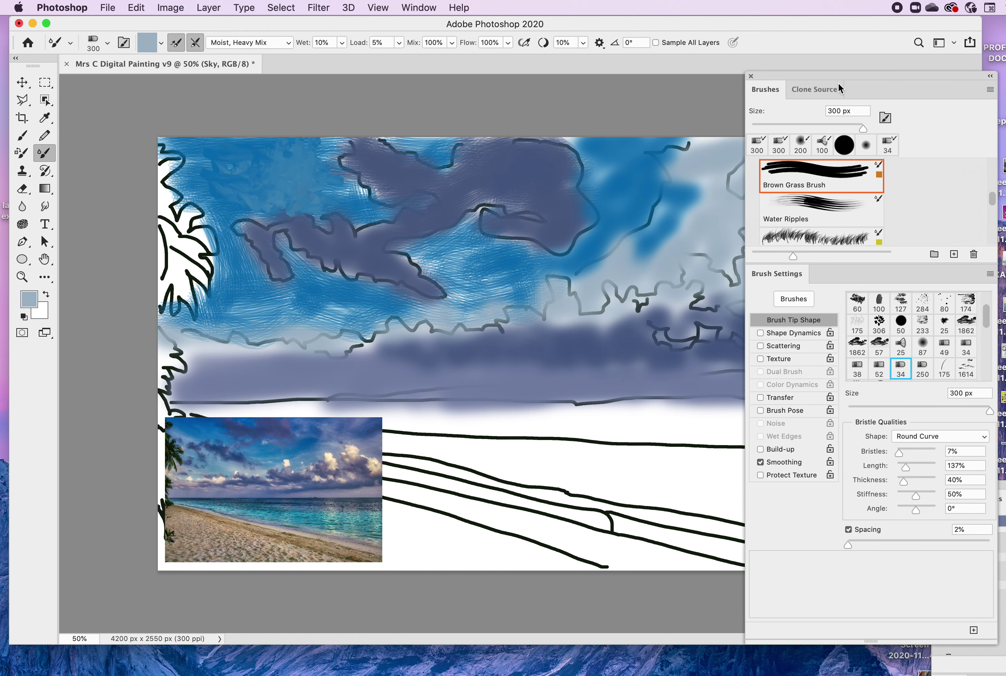
pyautogui.moveTo(993, 201); pyautogui.dragTo(995, 164)
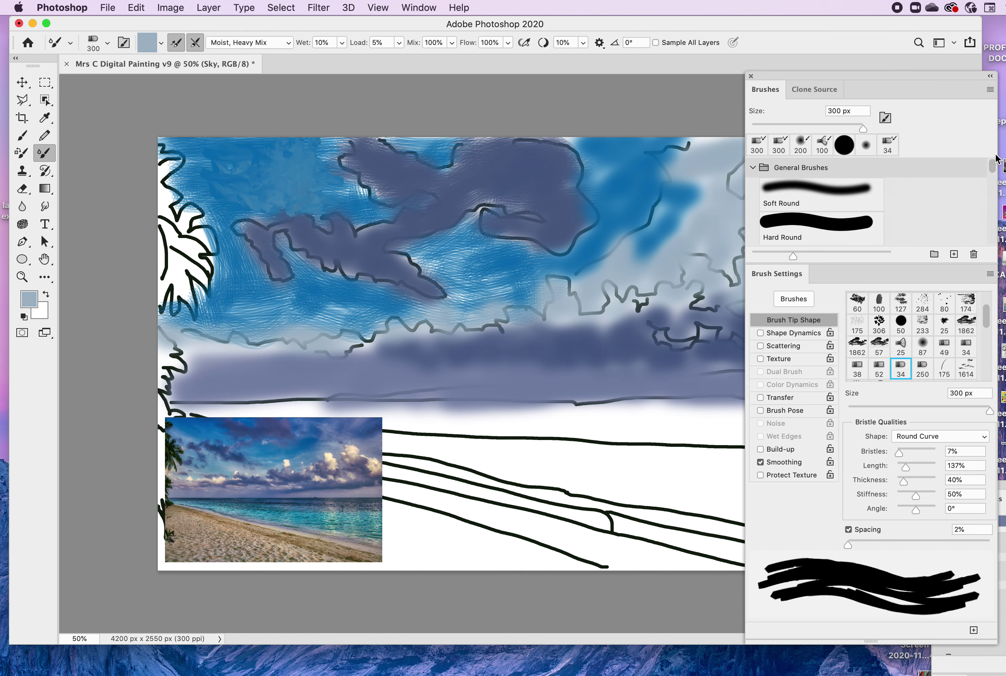
pyautogui.click(825, 193)
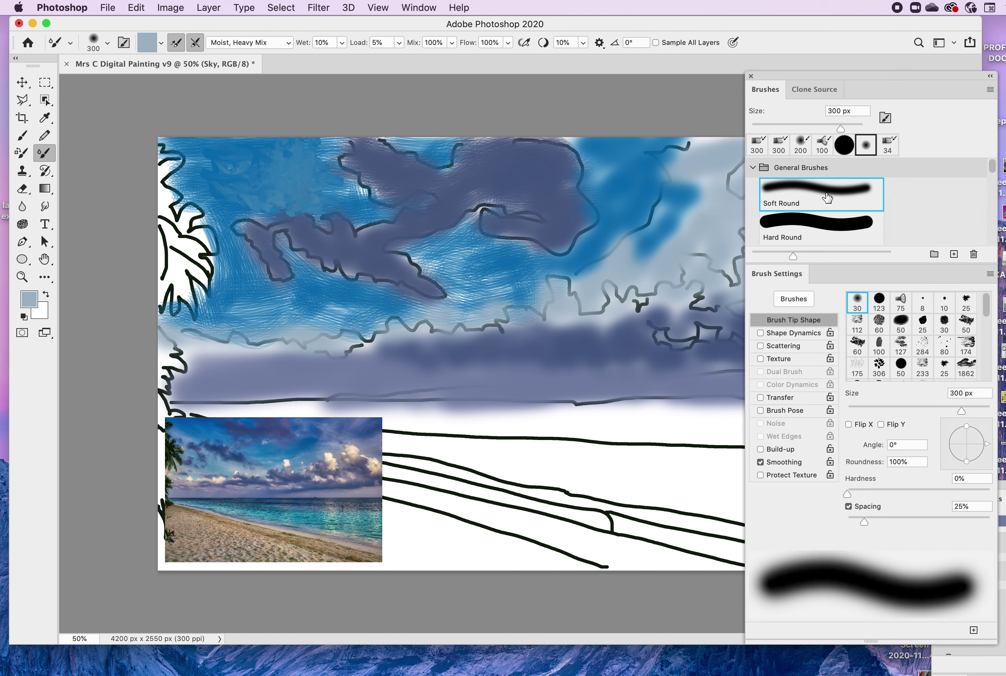
pyautogui.moveTo(271, 159)
pyautogui.mouseDown()
pyautogui.moveTo(244, 156)
pyautogui.moveTo(264, 184)
pyautogui.moveTo(221, 163)
pyautogui.moveTo(240, 164)
pyautogui.moveTo(211, 178)
pyautogui.moveTo(196, 160)
pyautogui.moveTo(192, 179)
pyautogui.moveTo(209, 169)
pyautogui.moveTo(180, 147)
pyautogui.moveTo(254, 154)
pyautogui.moveTo(286, 171)
pyautogui.moveTo(318, 158)
pyautogui.moveTo(304, 178)
pyautogui.moveTo(305, 148)
pyautogui.moveTo(283, 179)
pyautogui.moveTo(350, 192)
pyautogui.moveTo(328, 196)
pyautogui.moveTo(341, 178)
pyautogui.moveTo(309, 163)
pyautogui.moveTo(316, 181)
pyautogui.moveTo(397, 172)
pyautogui.moveTo(371, 161)
pyautogui.moveTo(388, 186)
pyautogui.moveTo(385, 167)
pyautogui.moveTo(346, 148)
pyautogui.moveTo(384, 150)
pyautogui.moveTo(372, 202)
pyautogui.moveTo(346, 190)
pyautogui.moveTo(397, 175)
pyautogui.mouseUp()
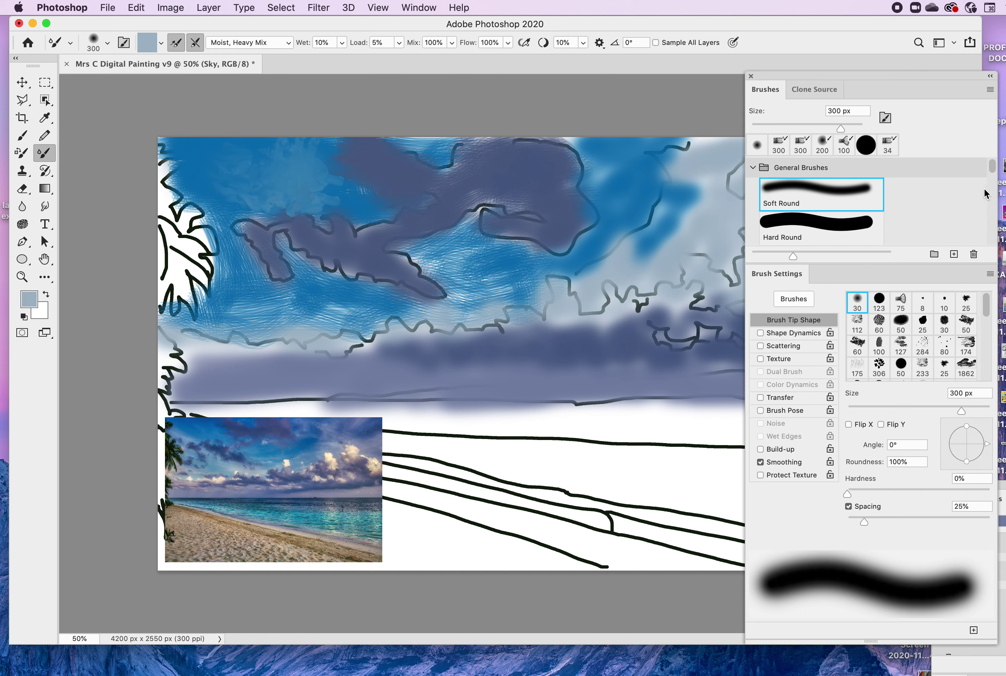
# - Choose the Soft Round Pressure Opacity brush and blend the dark clouds' outlines into the surrounding blue sky
pyautogui.scroll(-4, 991, 168)
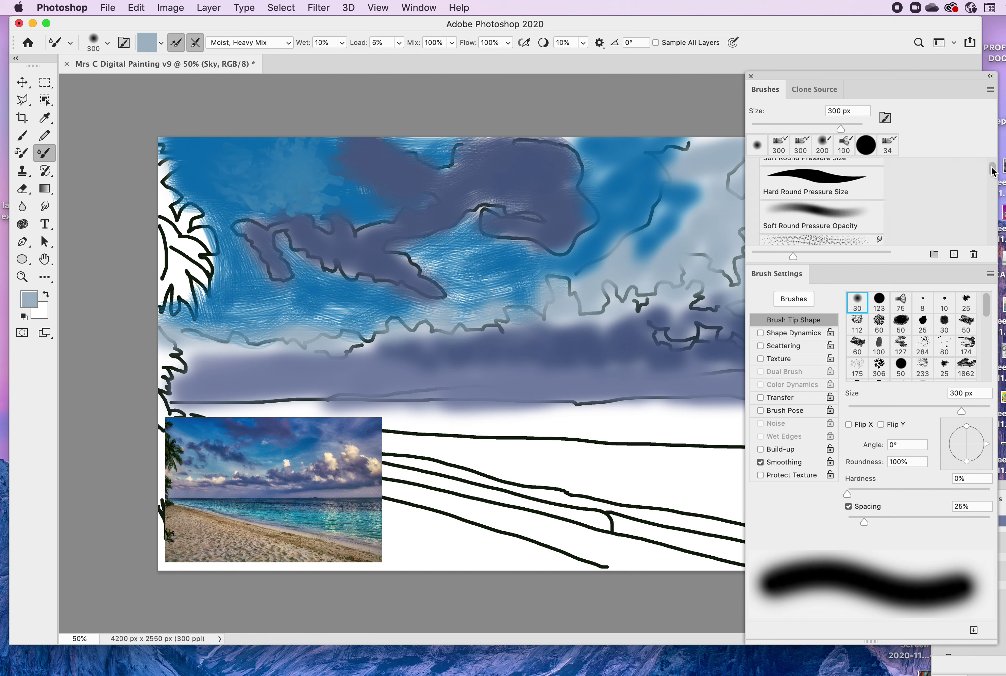
pyautogui.click(782, 185)
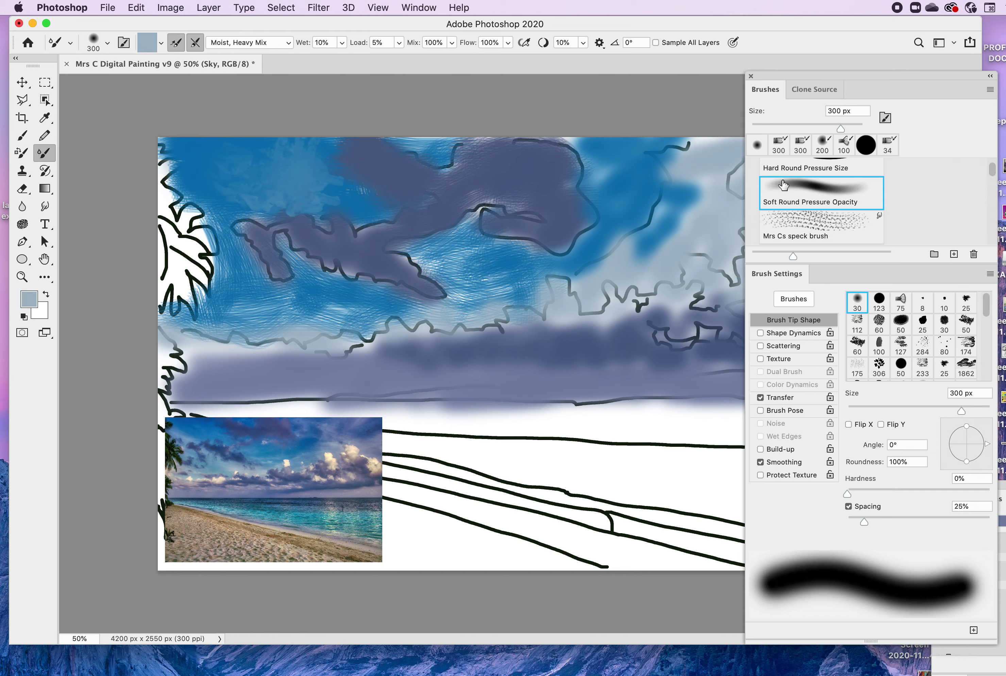
pyautogui.moveTo(278, 190)
pyautogui.mouseDown()
pyautogui.moveTo(347, 193)
pyautogui.moveTo(294, 184)
pyautogui.moveTo(430, 175)
pyautogui.moveTo(440, 186)
pyautogui.moveTo(451, 167)
pyautogui.moveTo(435, 199)
pyautogui.moveTo(439, 164)
pyautogui.moveTo(404, 154)
pyautogui.moveTo(506, 158)
pyautogui.moveTo(377, 170)
pyautogui.moveTo(474, 145)
pyautogui.moveTo(540, 191)
pyautogui.moveTo(511, 150)
pyautogui.moveTo(561, 141)
pyautogui.moveTo(587, 184)
pyautogui.moveTo(516, 203)
pyautogui.moveTo(525, 221)
pyautogui.moveTo(498, 239)
pyautogui.moveTo(529, 252)
pyautogui.moveTo(466, 234)
pyautogui.moveTo(461, 251)
pyautogui.moveTo(404, 250)
pyautogui.moveTo(360, 232)
pyautogui.moveTo(384, 211)
pyautogui.moveTo(356, 183)
pyautogui.moveTo(337, 217)
pyautogui.moveTo(298, 224)
pyautogui.moveTo(291, 274)
pyautogui.moveTo(281, 216)
pyautogui.mouseUp()
# - Set the Mixer Brush to the Moist preset and blend soft grey-blue patches into the upper left sky, the dark cloud and the area below it
pyautogui.click(292, 47)
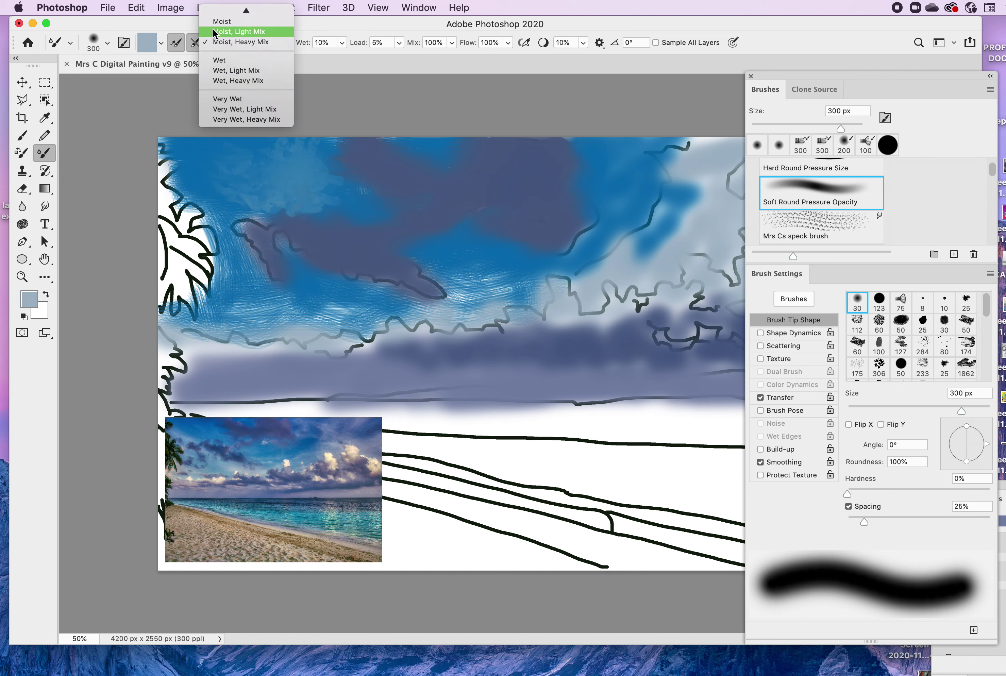
pyautogui.click(222, 24)
pyautogui.moveTo(308, 184)
pyautogui.mouseDown()
pyautogui.moveTo(356, 188)
pyautogui.moveTo(349, 204)
pyautogui.moveTo(378, 219)
pyautogui.mouseUp()
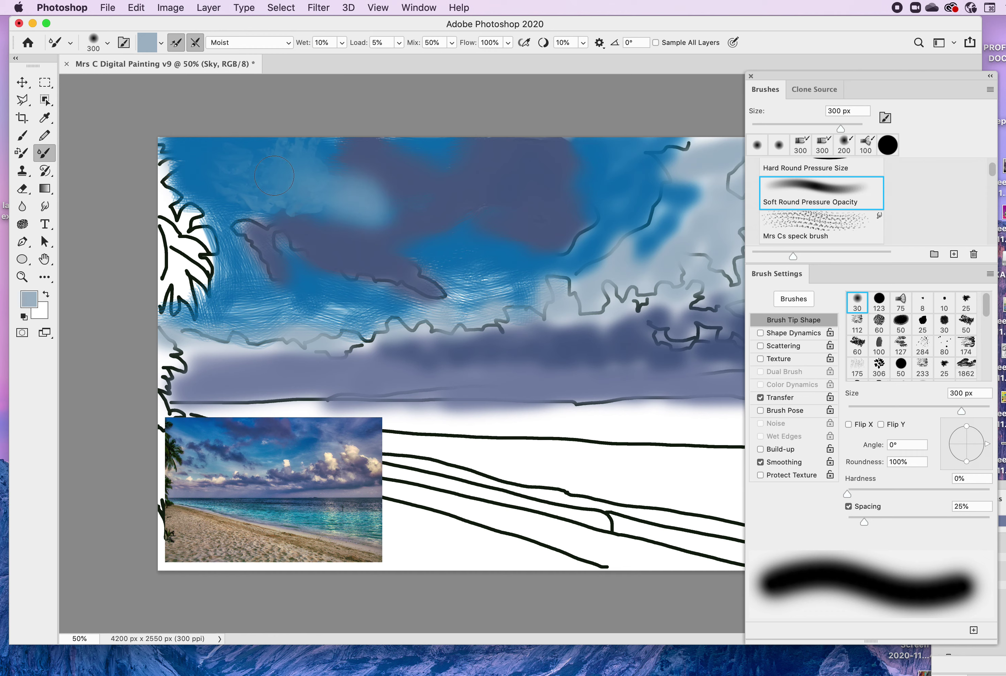
pyautogui.moveTo(301, 148)
pyautogui.mouseDown()
pyautogui.moveTo(333, 151)
pyautogui.moveTo(299, 152)
pyautogui.moveTo(307, 148)
pyautogui.mouseUp()
pyautogui.moveTo(288, 205)
pyautogui.mouseDown()
pyautogui.moveTo(247, 214)
pyautogui.moveTo(294, 215)
pyautogui.mouseUp()
pyautogui.moveTo(503, 282)
pyautogui.mouseDown()
pyautogui.moveTo(453, 281)
pyautogui.moveTo(495, 298)
pyautogui.moveTo(494, 314)
pyautogui.moveTo(447, 321)
pyautogui.moveTo(535, 304)
pyautogui.moveTo(528, 294)
pyautogui.moveTo(563, 270)
pyautogui.mouseUp()
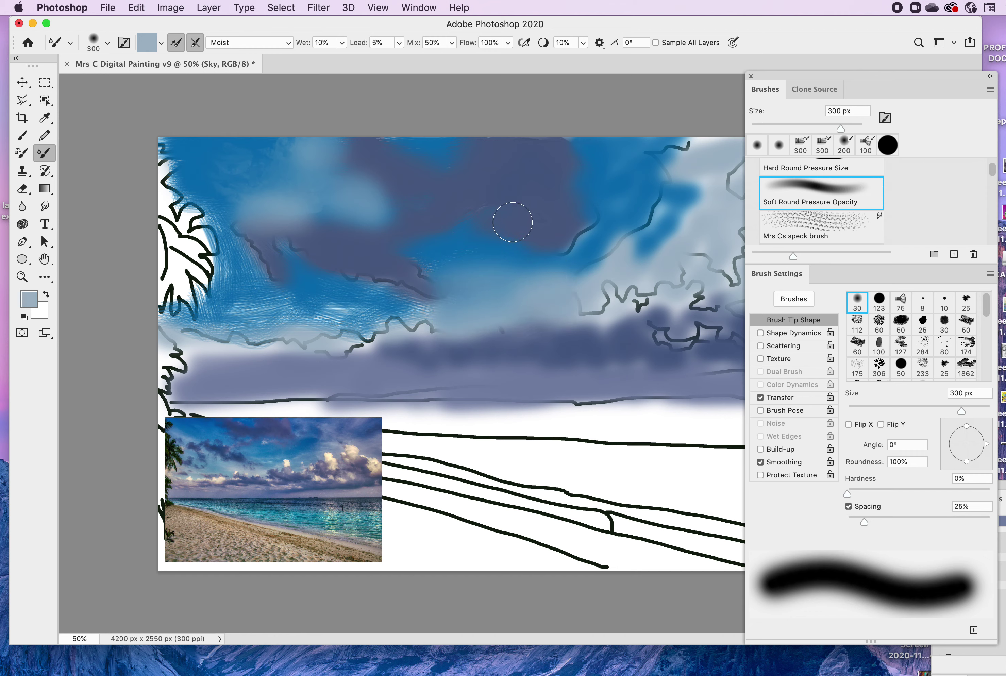
pyautogui.moveTo(482, 212)
pyautogui.mouseDown()
pyautogui.moveTo(450, 228)
pyautogui.moveTo(512, 240)
pyautogui.mouseUp()
# - Clean the Mixer Brush before each pass and blend the bright blue sky along the large dark cloud's right edge
pyautogui.click(161, 43)
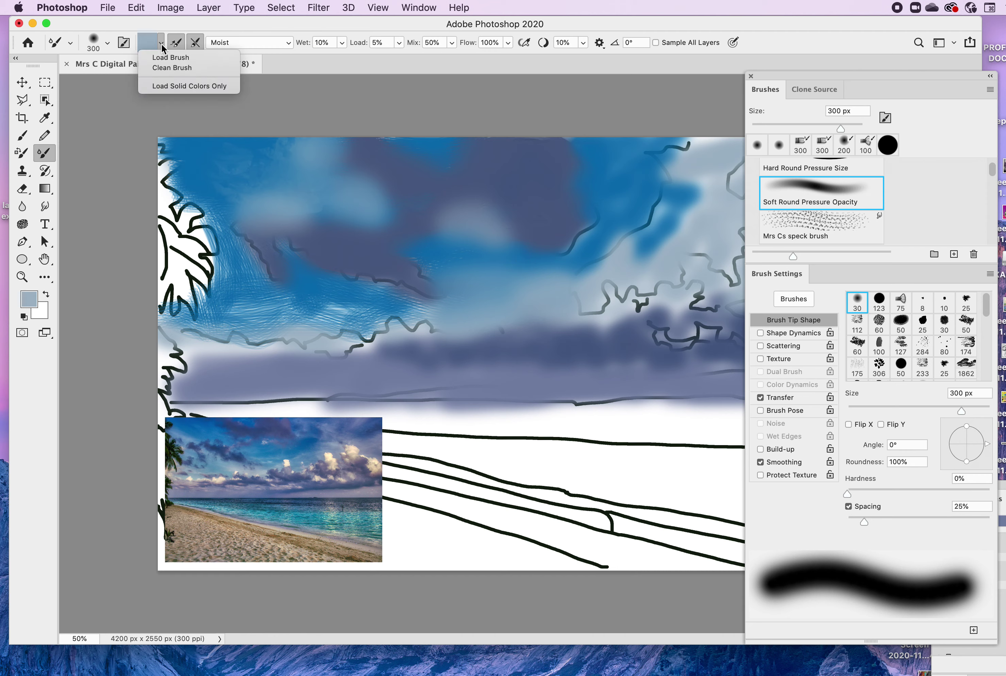
pyautogui.click(166, 68)
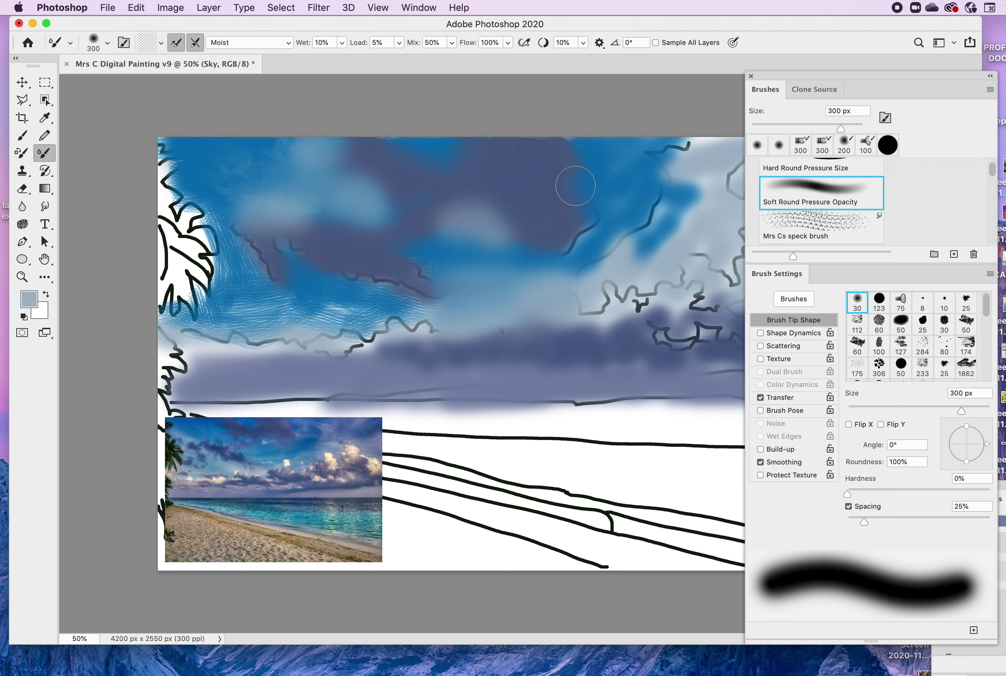
pyautogui.moveTo(562, 179)
pyautogui.mouseDown()
pyautogui.moveTo(583, 171)
pyautogui.moveTo(555, 165)
pyautogui.moveTo(583, 146)
pyautogui.moveTo(560, 144)
pyautogui.moveTo(589, 199)
pyautogui.moveTo(605, 202)
pyautogui.moveTo(573, 245)
pyautogui.moveTo(591, 246)
pyautogui.moveTo(616, 212)
pyautogui.moveTo(610, 157)
pyautogui.mouseUp()
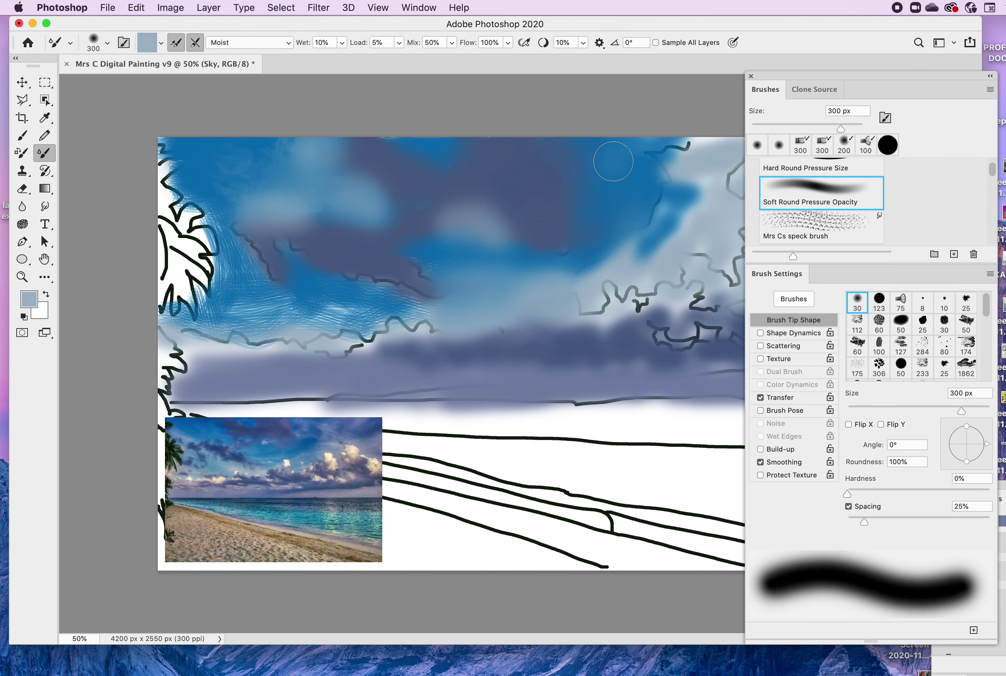
pyautogui.click(162, 48)
pyautogui.click(171, 67)
pyautogui.moveTo(688, 130)
pyautogui.mouseDown()
pyautogui.moveTo(632, 144)
pyautogui.moveTo(696, 151)
pyautogui.moveTo(609, 180)
pyautogui.mouseUp()
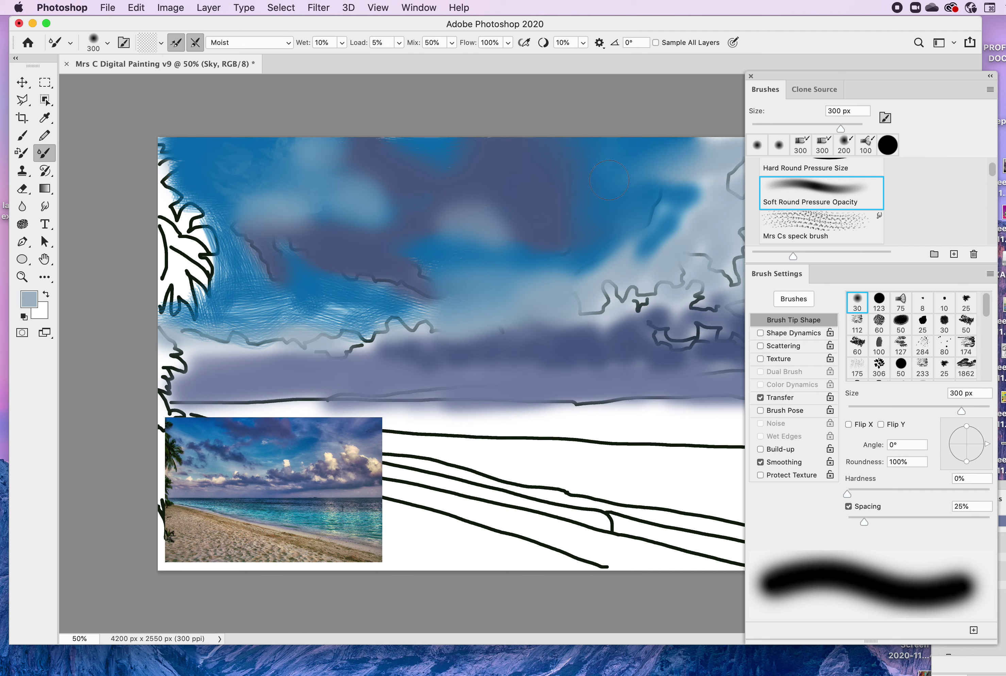
# - Blend the bright blue and grey sky together, softening the low cloud bank's upper edge and the textured sky beside the palm outlines
pyautogui.moveTo(700, 198)
pyautogui.mouseDown()
pyautogui.moveTo(625, 204)
pyautogui.moveTo(617, 229)
pyautogui.moveTo(581, 229)
pyautogui.moveTo(654, 246)
pyautogui.moveTo(595, 275)
pyautogui.moveTo(545, 274)
pyautogui.moveTo(601, 263)
pyautogui.mouseUp()
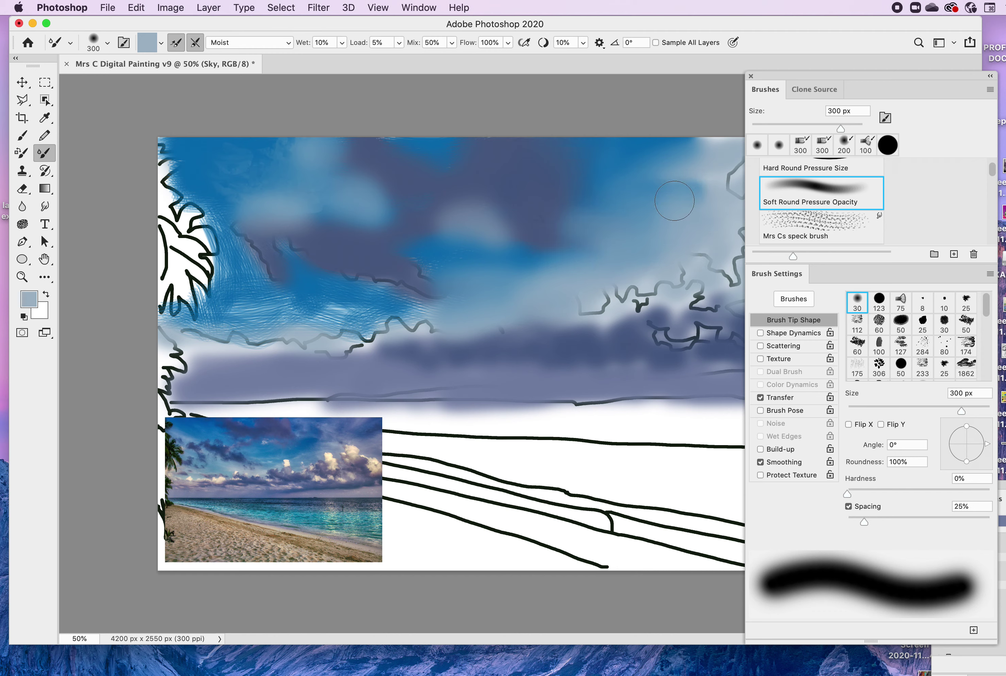
pyautogui.moveTo(678, 266)
pyautogui.mouseDown()
pyautogui.moveTo(621, 290)
pyautogui.moveTo(656, 302)
pyautogui.moveTo(592, 317)
pyautogui.moveTo(652, 315)
pyautogui.moveTo(708, 277)
pyautogui.moveTo(682, 288)
pyautogui.moveTo(705, 289)
pyautogui.moveTo(688, 318)
pyautogui.moveTo(639, 348)
pyautogui.moveTo(677, 347)
pyautogui.mouseUp()
pyautogui.moveTo(347, 312)
pyautogui.mouseDown()
pyautogui.moveTo(403, 321)
pyautogui.moveTo(361, 310)
pyautogui.moveTo(437, 330)
pyautogui.moveTo(353, 343)
pyautogui.moveTo(345, 326)
pyautogui.moveTo(325, 336)
pyautogui.moveTo(305, 315)
pyautogui.moveTo(289, 321)
pyautogui.moveTo(293, 310)
pyautogui.moveTo(305, 328)
pyautogui.moveTo(248, 321)
pyautogui.moveTo(254, 338)
pyautogui.moveTo(268, 343)
pyautogui.moveTo(228, 300)
pyautogui.moveTo(234, 263)
pyautogui.moveTo(244, 269)
pyautogui.moveTo(214, 220)
pyautogui.moveTo(226, 220)
pyautogui.moveTo(235, 313)
pyautogui.moveTo(209, 344)
pyautogui.moveTo(176, 338)
pyautogui.moveTo(192, 330)
pyautogui.moveTo(280, 342)
pyautogui.moveTo(270, 321)
pyautogui.moveTo(306, 293)
pyautogui.moveTo(288, 256)
pyautogui.mouseUp()
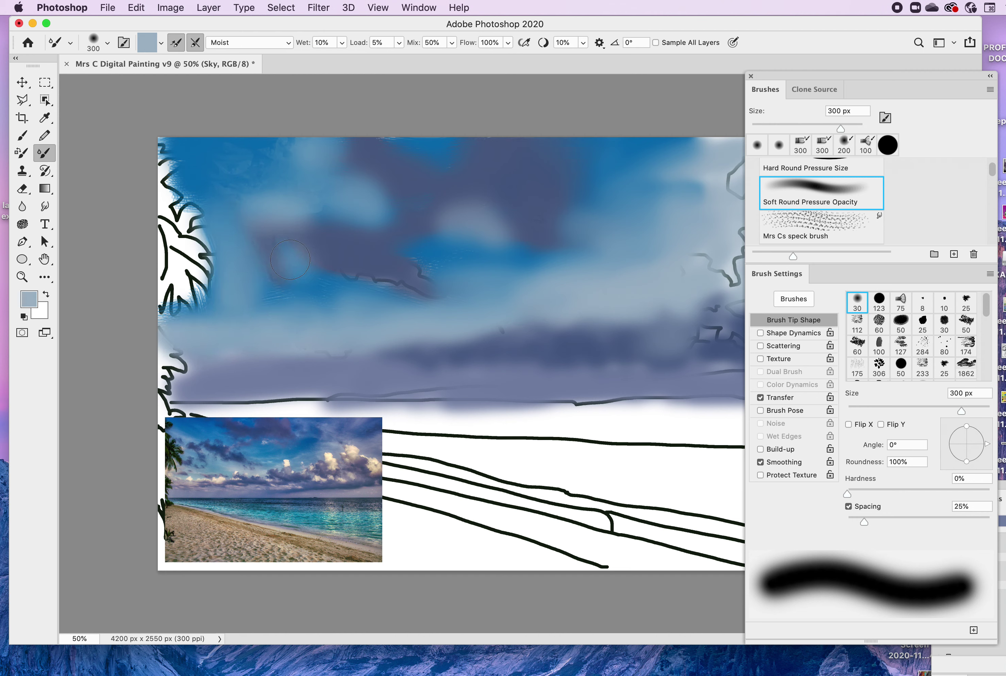
# - Zoom out to 25% and blend the upper right sky and the grey area below the large dark cloud
pyautogui.press('super+[')
pyautogui.press('super+minus')
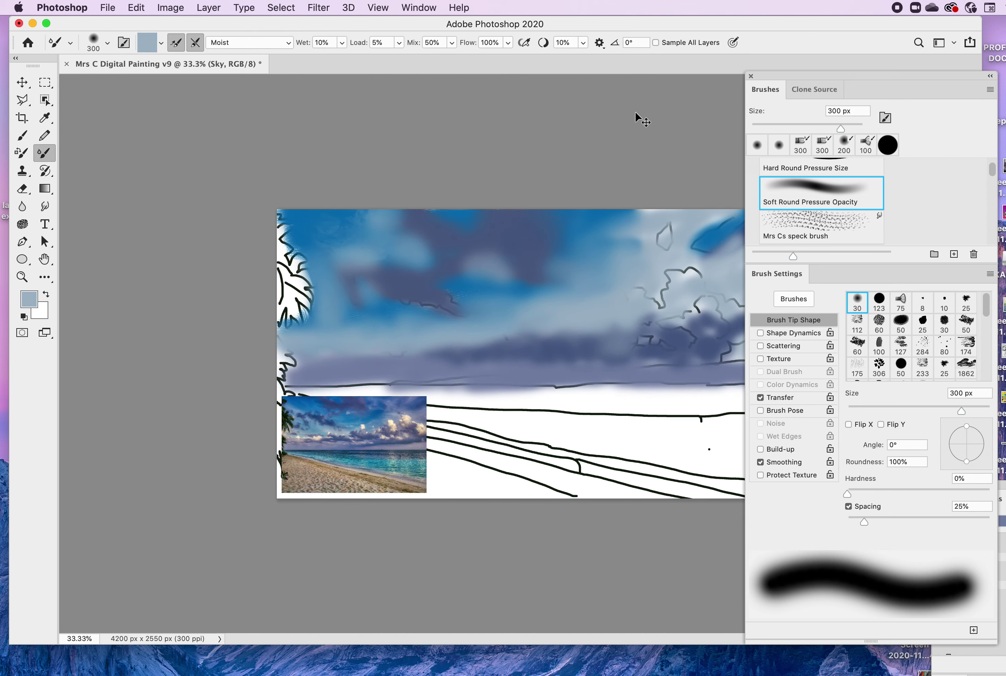
pyautogui.press('super+minus')
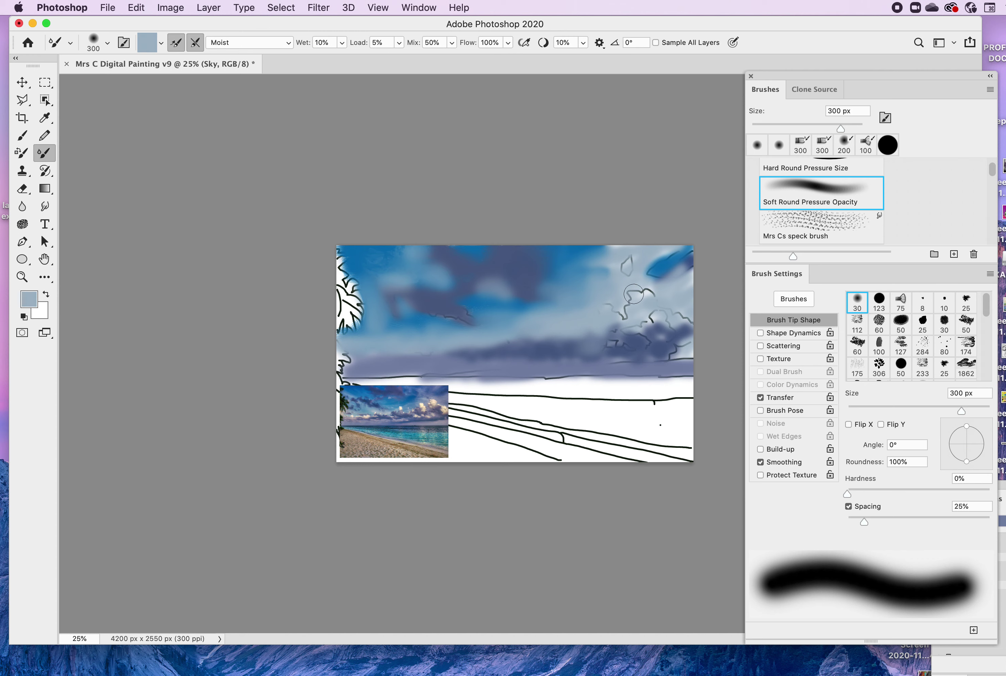
pyautogui.moveTo(687, 284)
pyautogui.mouseDown()
pyautogui.moveTo(665, 245)
pyautogui.moveTo(593, 247)
pyautogui.moveTo(642, 256)
pyautogui.moveTo(600, 286)
pyautogui.moveTo(576, 259)
pyautogui.moveTo(595, 271)
pyautogui.mouseUp()
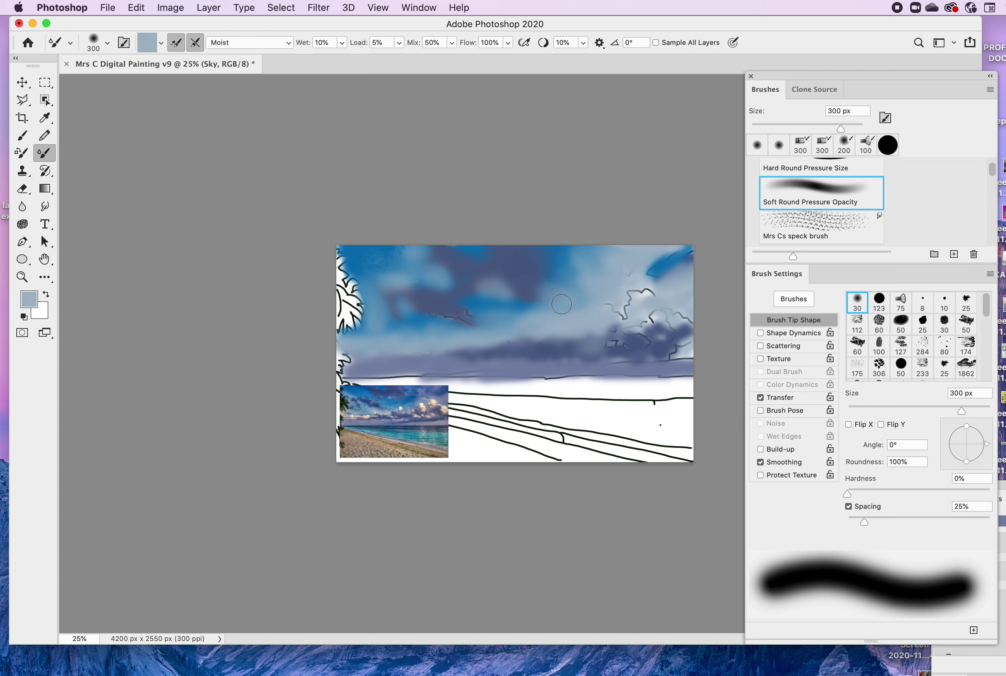
pyautogui.moveTo(561, 305)
pyautogui.mouseDown()
pyautogui.moveTo(524, 314)
pyautogui.moveTo(501, 303)
pyautogui.moveTo(531, 309)
pyautogui.mouseUp()
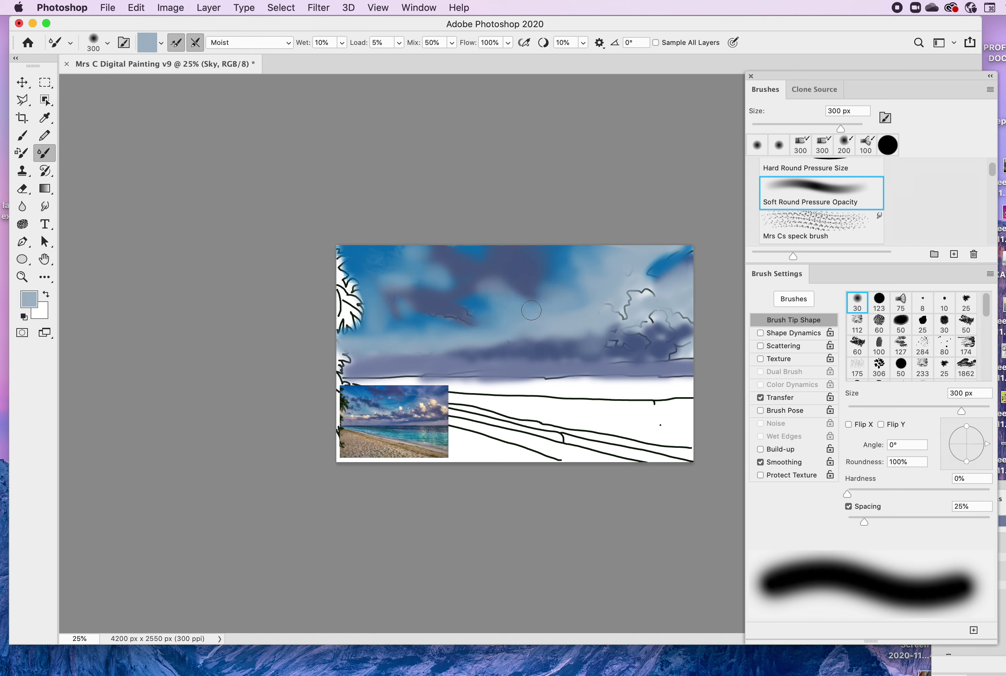
# - Blend over the remaining sketch lines in the right-hand clouds, the low cloud bank and the dark cloud's lower edge
pyautogui.moveTo(625, 305)
pyautogui.mouseDown()
pyautogui.moveTo(640, 292)
pyautogui.moveTo(630, 256)
pyautogui.moveTo(658, 302)
pyautogui.moveTo(646, 318)
pyautogui.moveTo(626, 298)
pyautogui.moveTo(647, 312)
pyautogui.mouseUp()
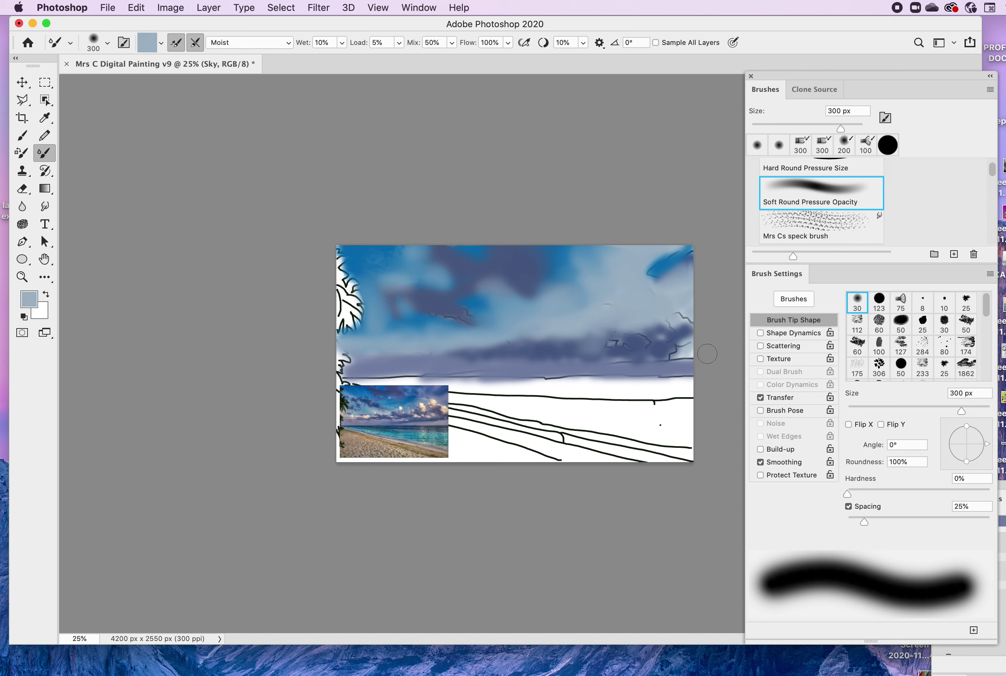
pyautogui.moveTo(689, 348)
pyautogui.mouseDown()
pyautogui.moveTo(681, 362)
pyautogui.moveTo(611, 349)
pyautogui.mouseUp()
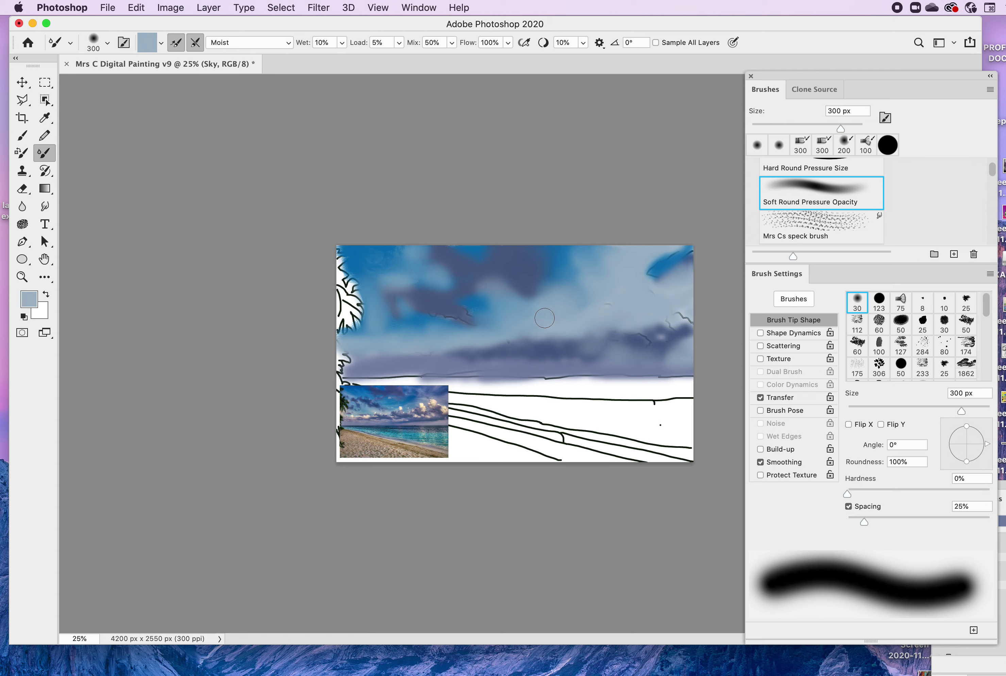
pyautogui.moveTo(474, 329)
pyautogui.mouseDown()
pyautogui.moveTo(437, 319)
pyautogui.moveTo(427, 335)
pyautogui.moveTo(434, 340)
pyautogui.moveTo(470, 303)
pyautogui.mouseUp()
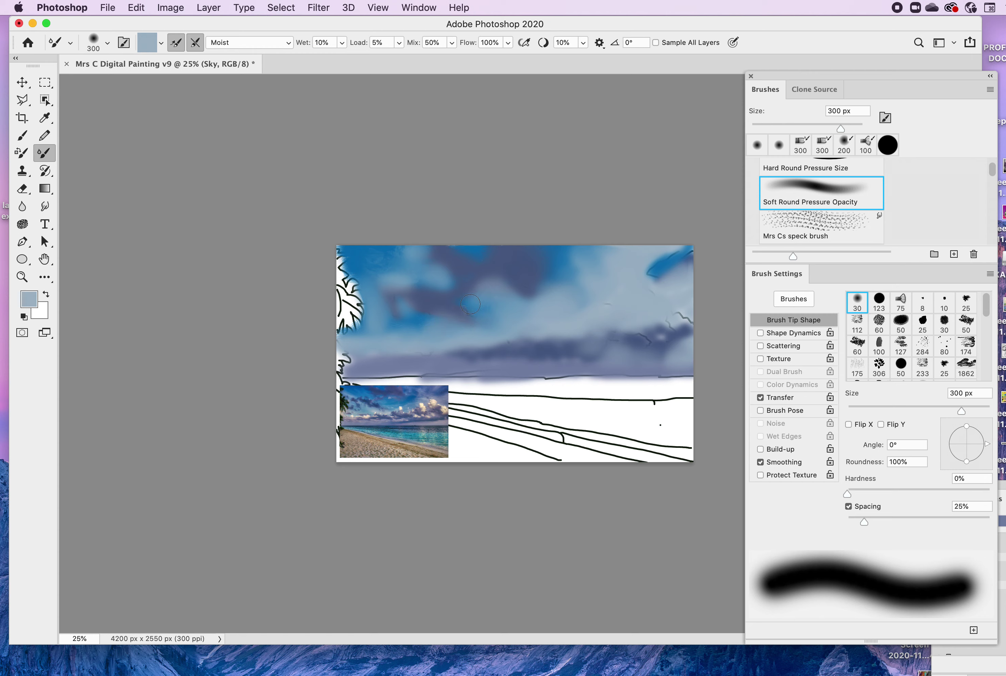
# - Choose the Clouds Brush from the CIB Landscape Brushes and enlarge it to 175 px
pyautogui.moveTo(926, 79)
pyautogui.mouseDown()
pyautogui.moveTo(892, 74)
pyautogui.moveTo(845, 42)
pyautogui.mouseUp()
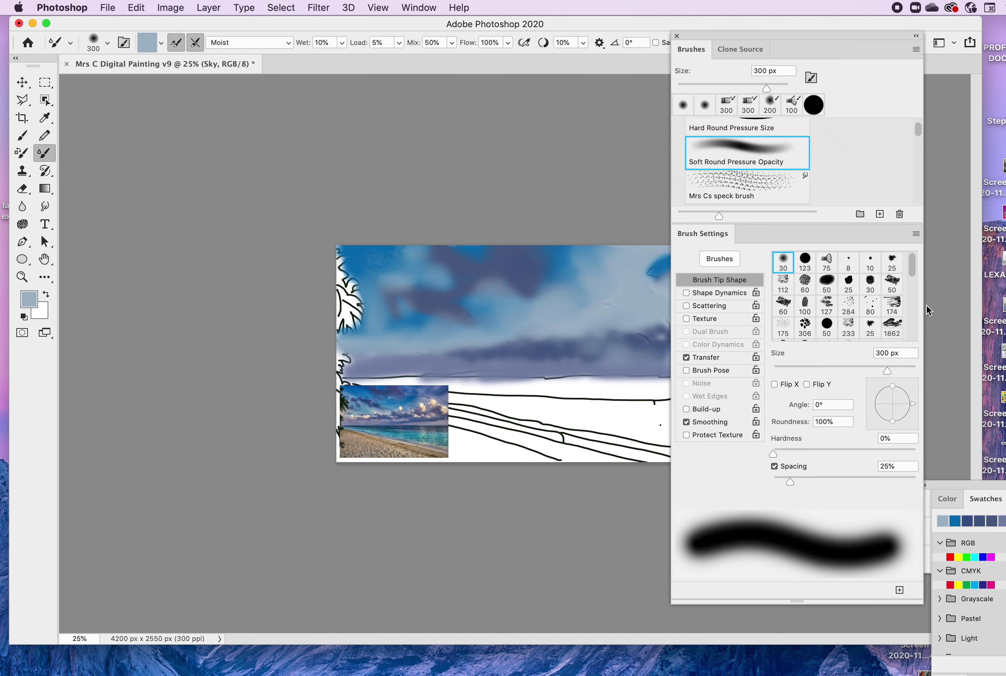
pyautogui.moveTo(914, 264)
pyautogui.mouseDown()
pyautogui.moveTo(917, 322)
pyautogui.moveTo(910, 260)
pyautogui.mouseUp()
pyautogui.moveTo(919, 126); pyautogui.dragTo(920, 151)
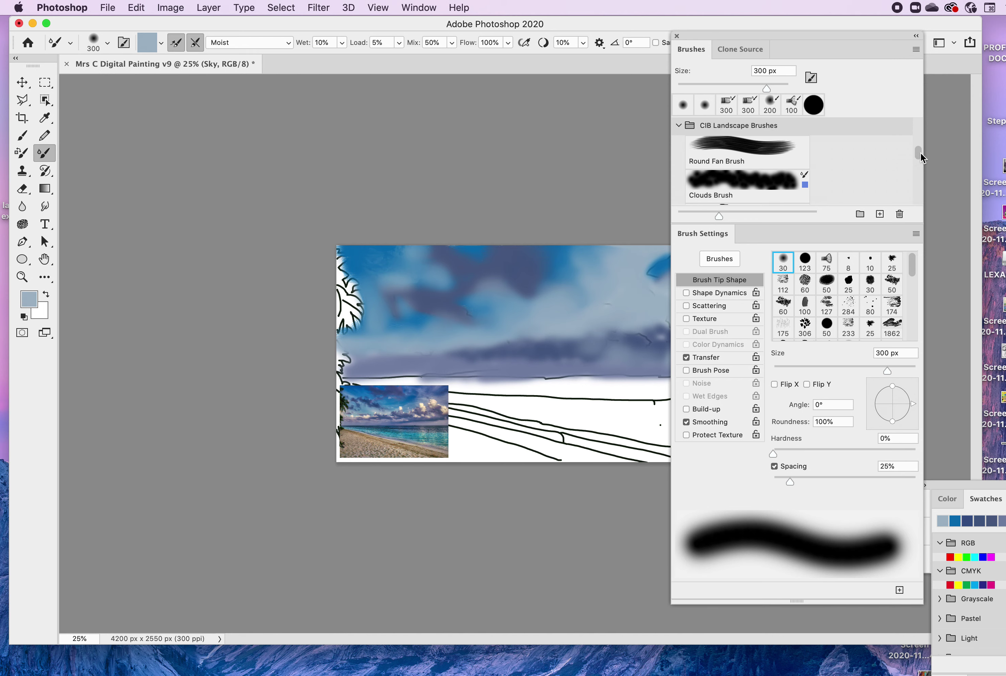
pyautogui.click(708, 182)
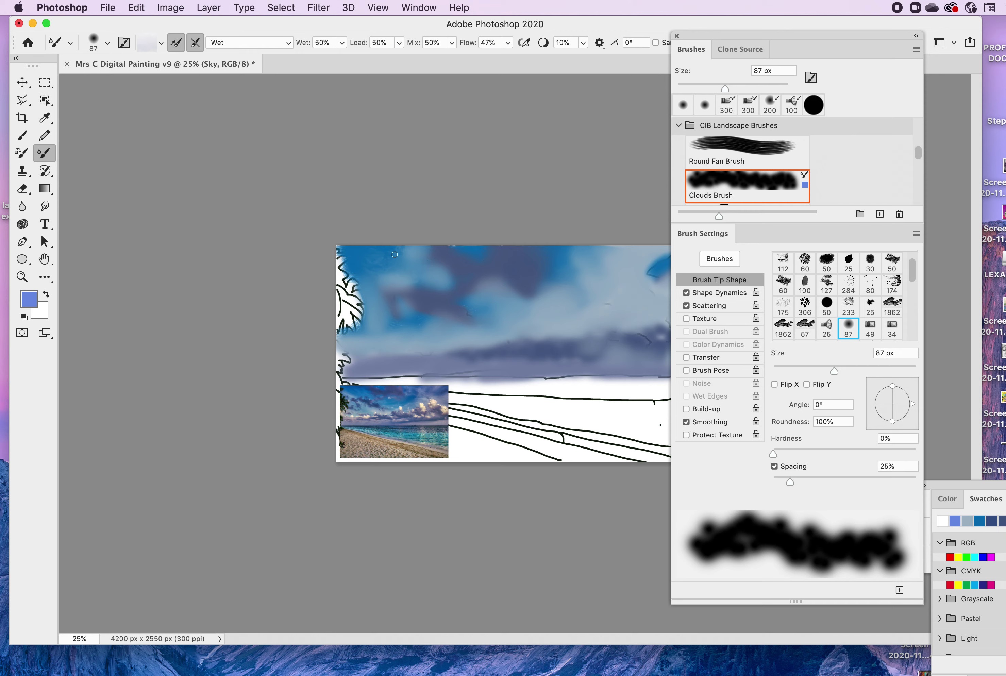
pyautogui.press(']')
pyautogui.press(']')
pyautogui.press(']')
pyautogui.press(']')
pyautogui.press(']')
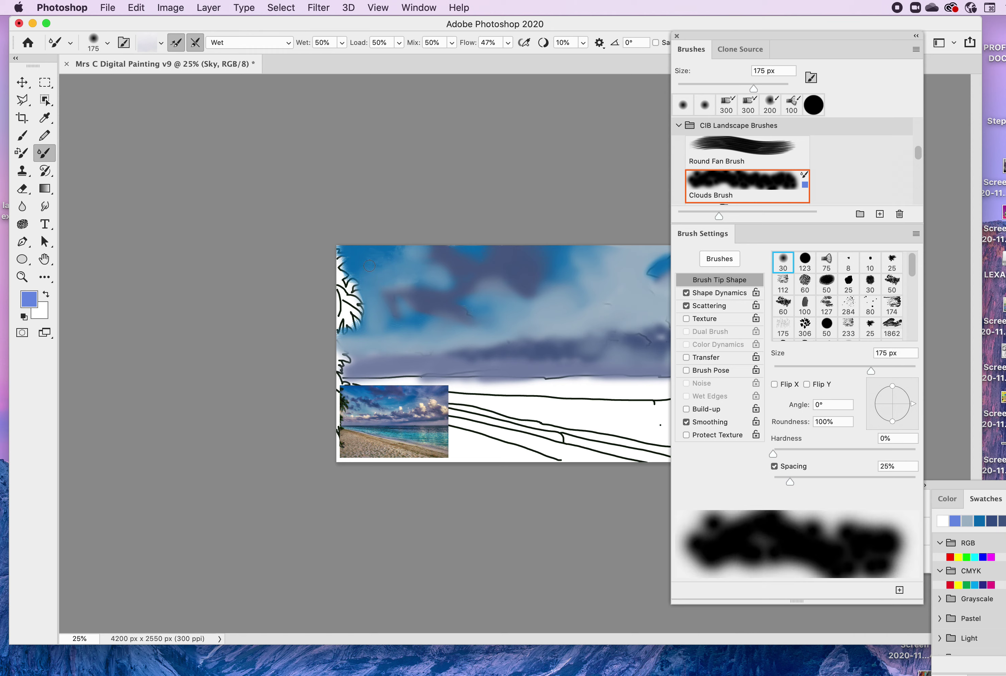
# - Blend the upper left sky around the dark cloud and palm outlines, and the grey-blue sky right of the large cloud
pyautogui.moveTo(366, 282); pyautogui.dragTo(474, 286)
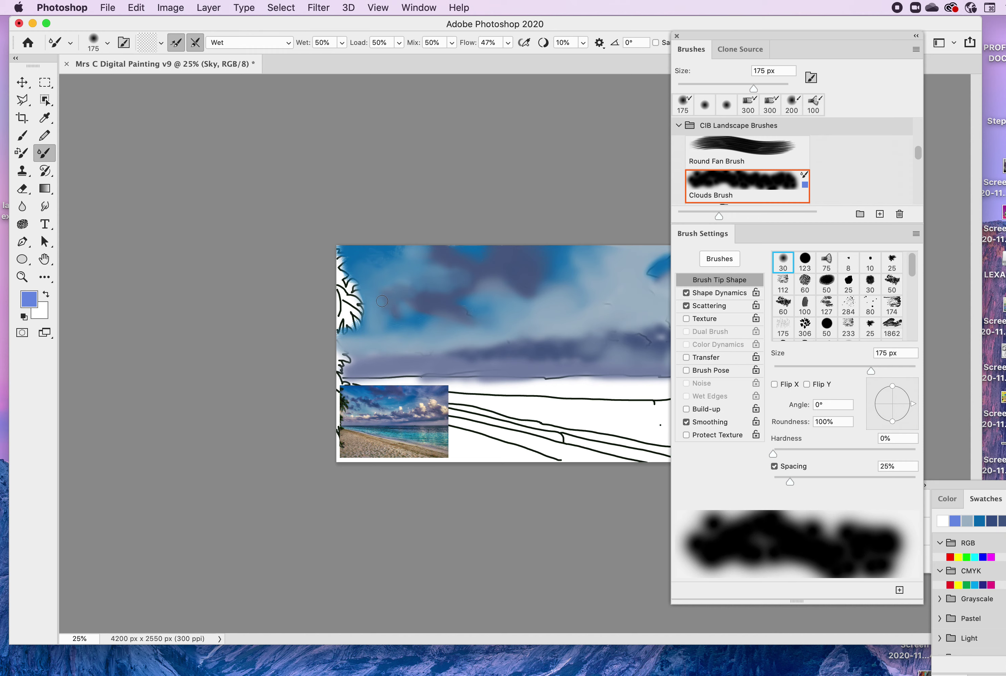
pyautogui.moveTo(360, 308); pyautogui.dragTo(376, 307)
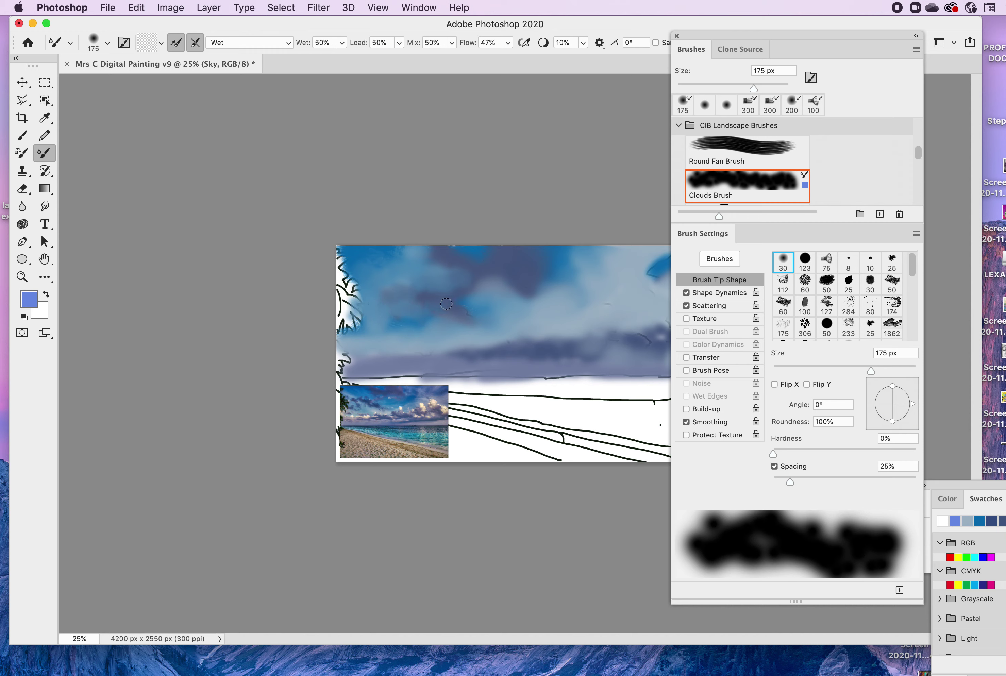
pyautogui.moveTo(398, 321); pyautogui.dragTo(353, 322)
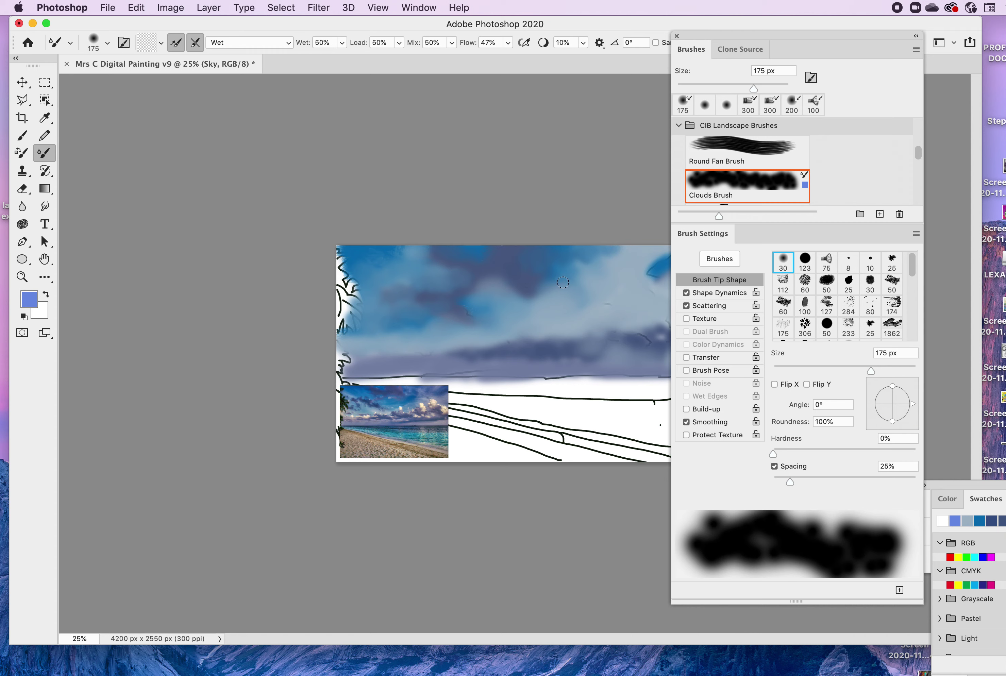
pyautogui.moveTo(577, 281)
pyautogui.mouseDown()
pyautogui.moveTo(544, 279)
pyautogui.moveTo(620, 281)
pyautogui.mouseUp()
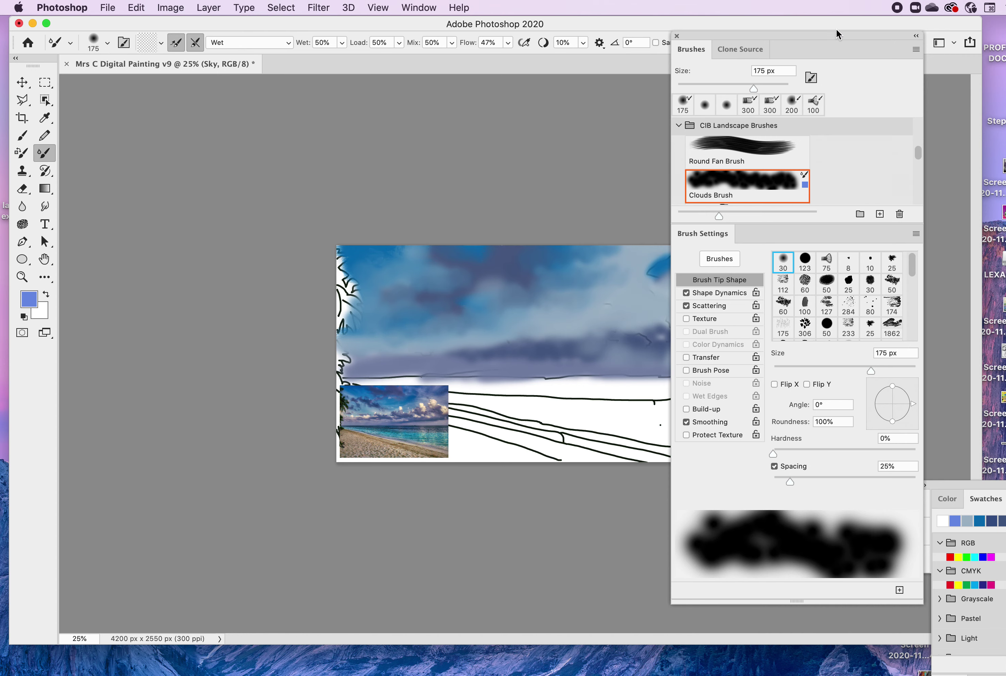
# - Zoom to 50% and blend billowy shapes along the upper edge of the low dark cloud bank
pyautogui.moveTo(822, 39); pyautogui.dragTo(1004, 39)
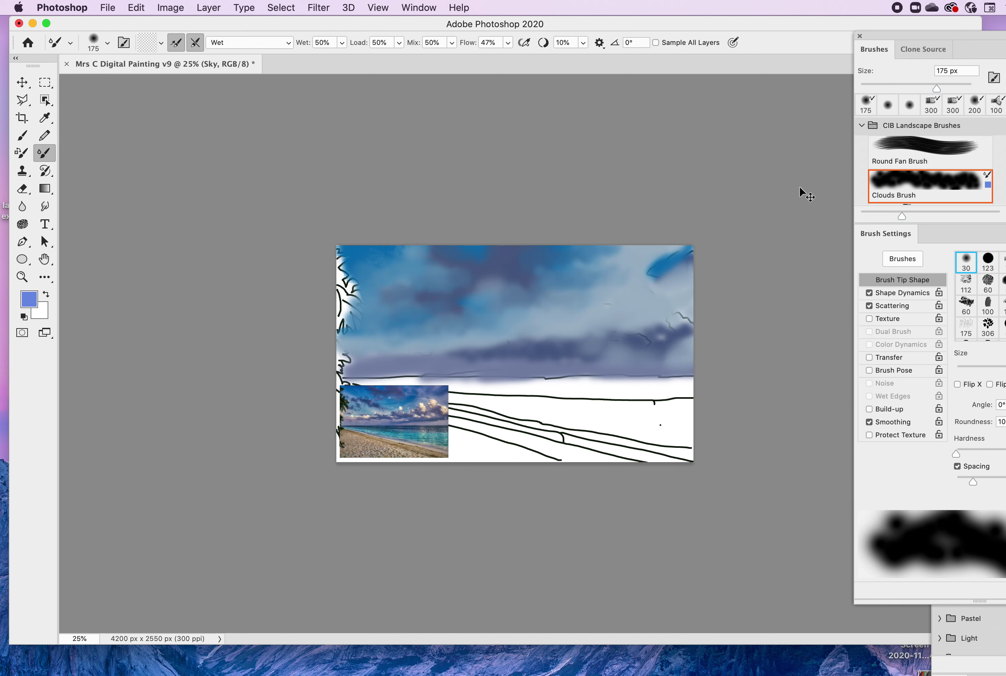
pyautogui.press('super+equal')
pyautogui.press('super+equal')
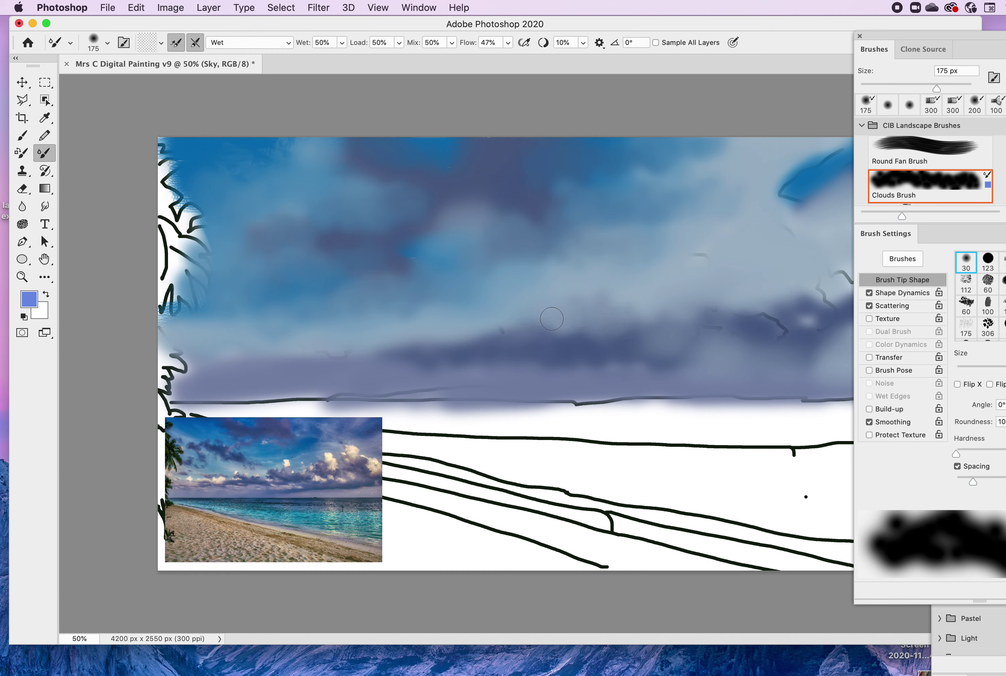
pyautogui.moveTo(517, 350)
pyautogui.mouseDown()
pyautogui.moveTo(497, 316)
pyautogui.moveTo(475, 332)
pyautogui.moveTo(383, 354)
pyautogui.mouseUp()
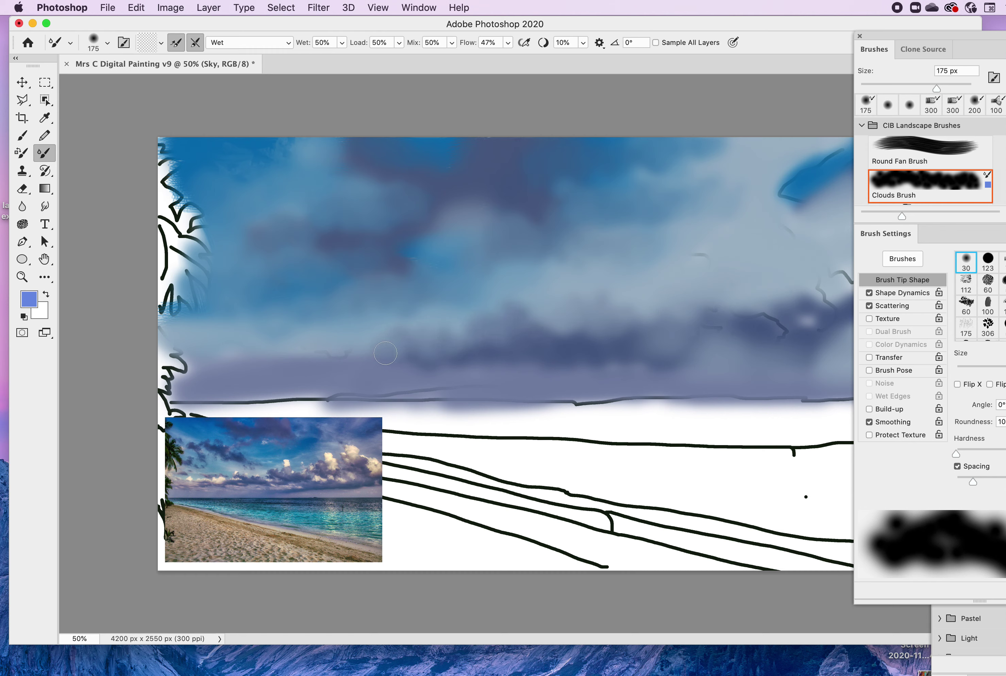
pyautogui.moveTo(576, 343)
pyautogui.mouseDown()
pyautogui.moveTo(565, 320)
pyautogui.moveTo(552, 325)
pyautogui.mouseUp()
pyautogui.moveTo(763, 325)
pyautogui.mouseDown()
pyautogui.moveTo(754, 305)
pyautogui.moveTo(783, 311)
pyautogui.moveTo(790, 296)
pyautogui.moveTo(756, 289)
pyautogui.mouseUp()
pyautogui.moveTo(802, 322); pyautogui.dragTo(801, 317)
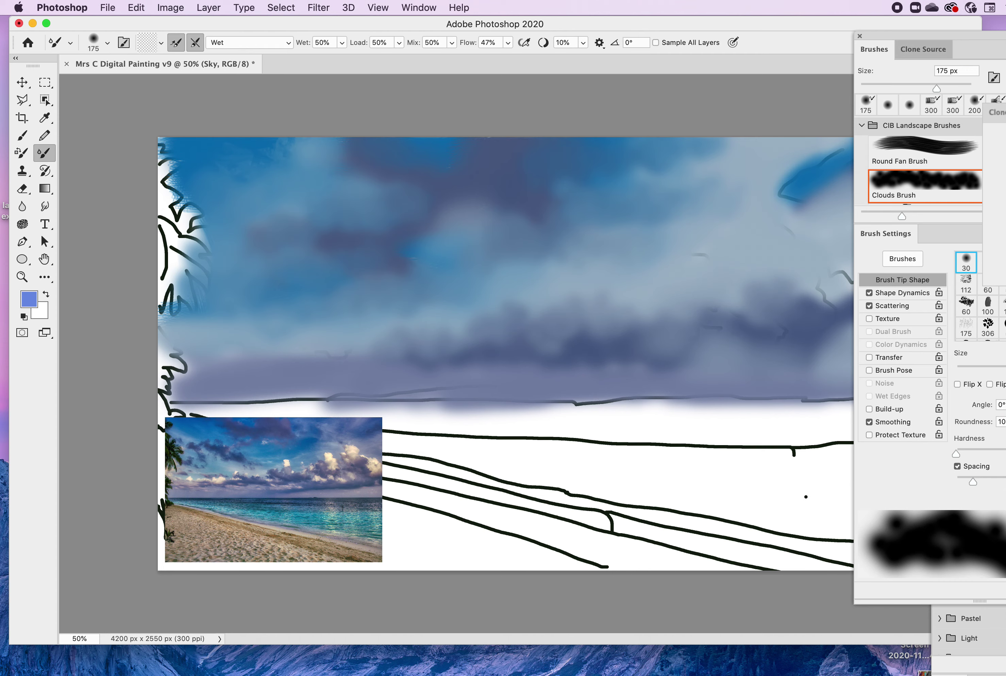
# - Soften the bright blue patch in the upper right corner of the sky into the surrounding grey
pyautogui.moveTo(936, 47)
pyautogui.mouseDown()
pyautogui.moveTo(962, 52)
pyautogui.moveTo(936, 30)
pyautogui.moveTo(952, 97)
pyautogui.moveTo(998, 96)
pyautogui.moveTo(992, 83)
pyautogui.mouseUp()
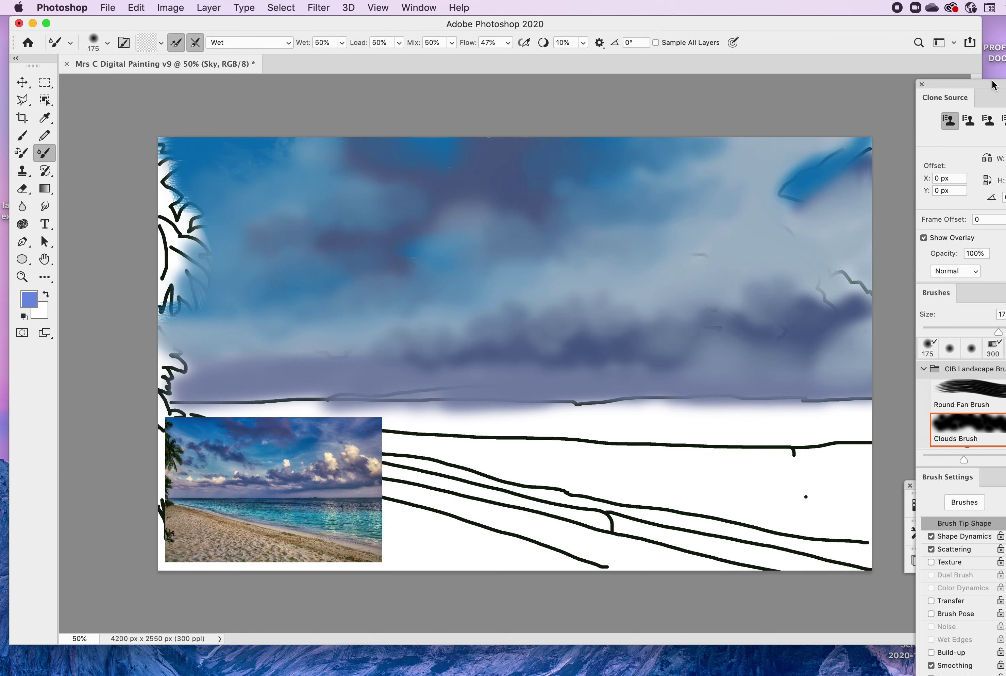
pyautogui.moveTo(856, 175)
pyautogui.mouseDown()
pyautogui.moveTo(842, 196)
pyautogui.moveTo(820, 189)
pyautogui.moveTo(803, 208)
pyautogui.moveTo(779, 202)
pyautogui.moveTo(749, 225)
pyautogui.mouseUp()
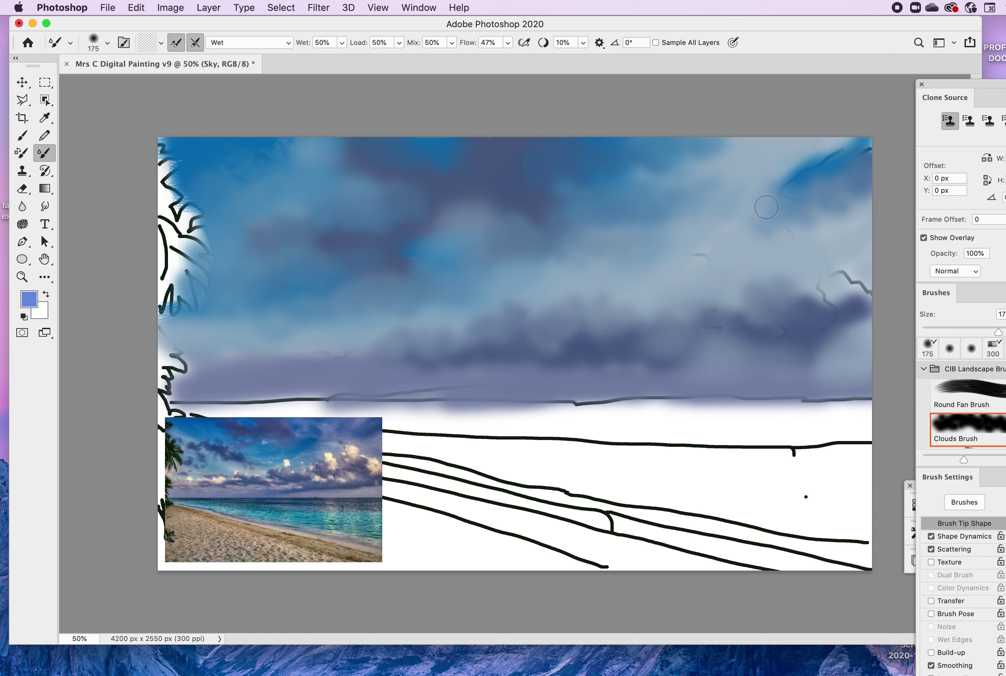
pyautogui.moveTo(867, 151); pyautogui.dragTo(872, 137)
# - Paint dark blue swatch colors onto the middle of the large dark cloud with the Brush tool at 100 px
pyautogui.click(23, 139)
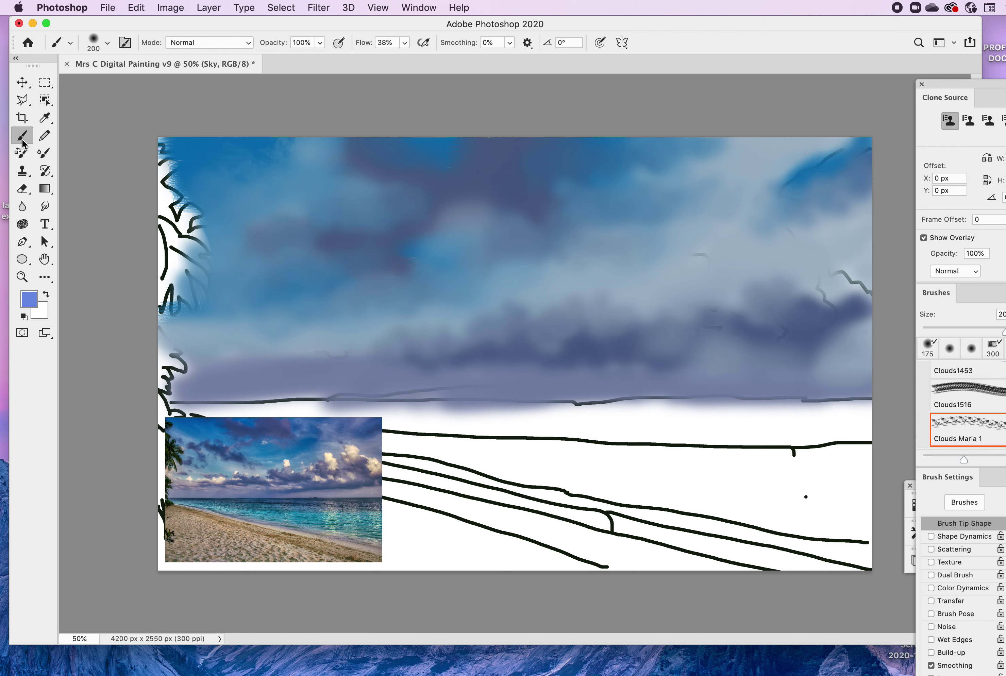
pyautogui.moveTo(997, 89)
pyautogui.mouseDown()
pyautogui.moveTo(822, 264)
pyautogui.moveTo(685, 293)
pyautogui.moveTo(998, 36)
pyautogui.moveTo(1005, 94)
pyautogui.mouseUp()
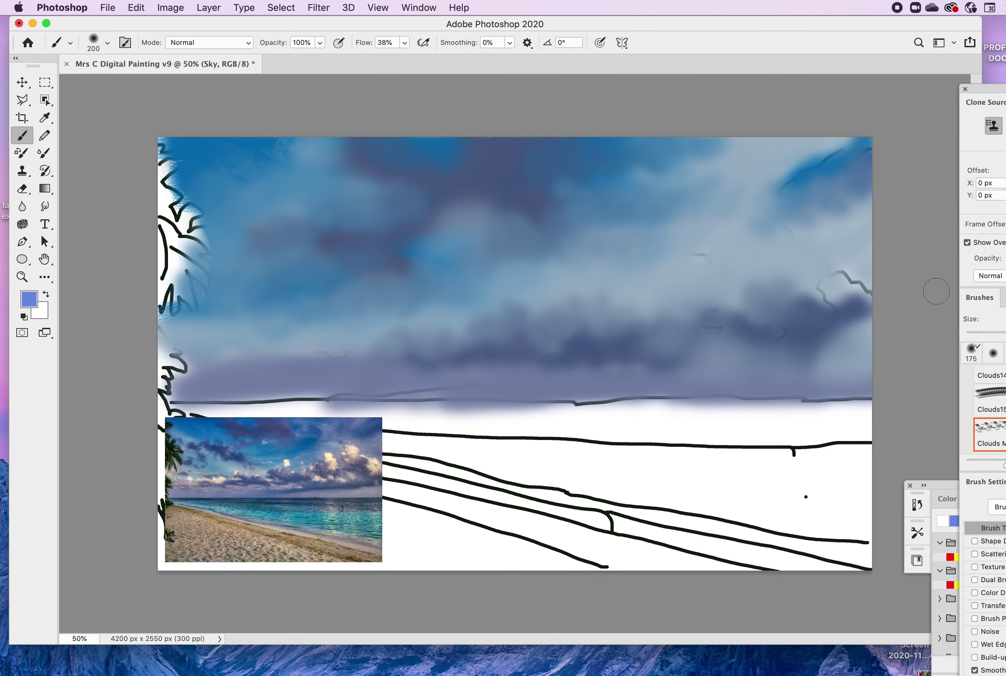
pyautogui.moveTo(944, 485); pyautogui.dragTo(835, 82)
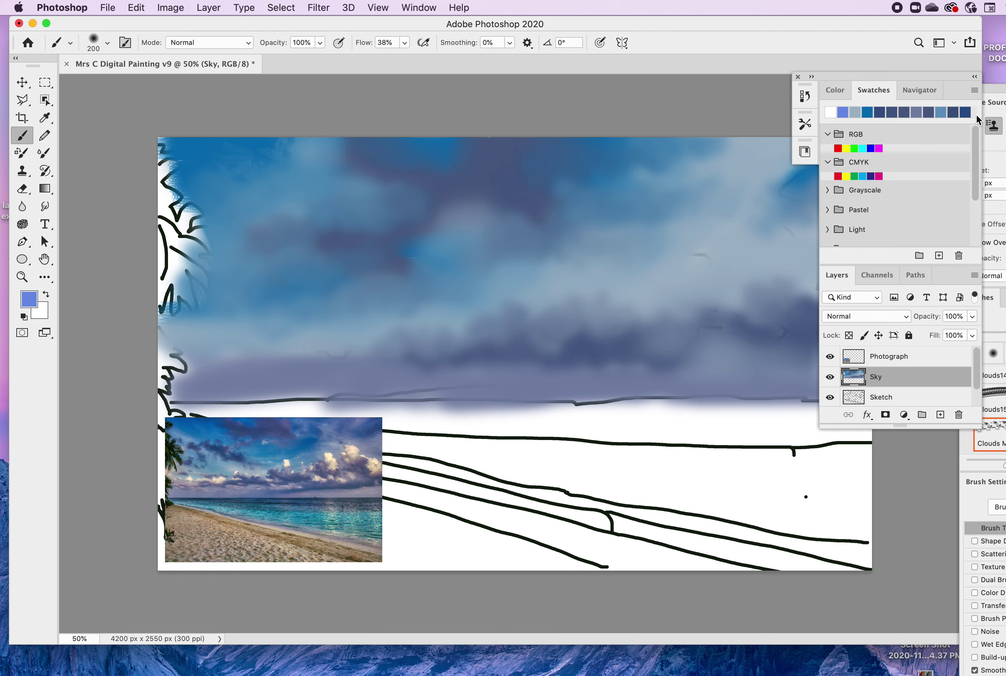
pyautogui.click(877, 111)
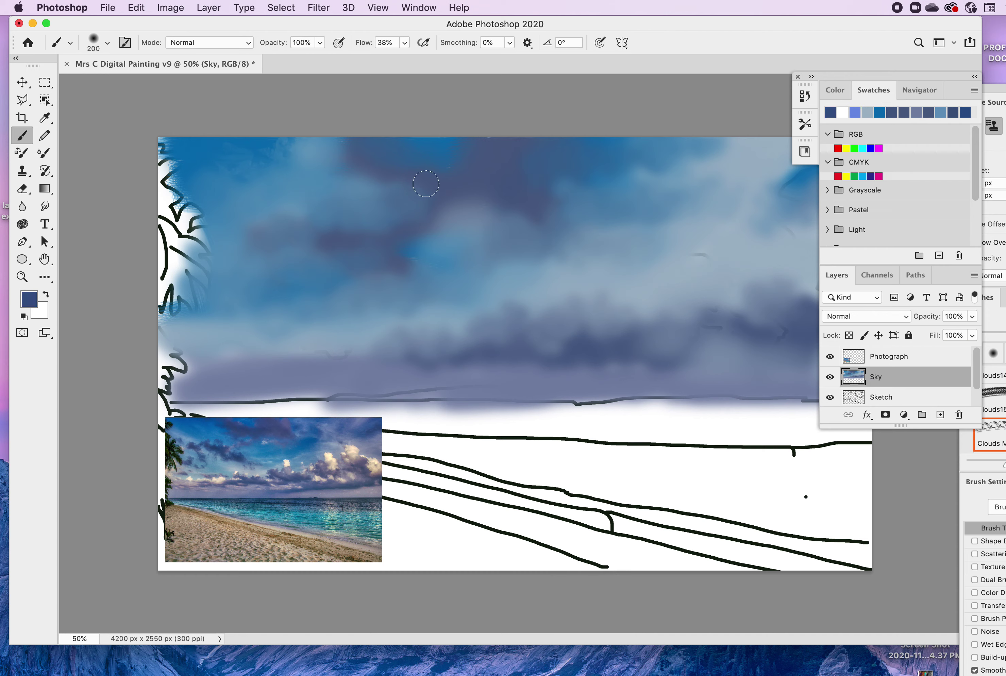
pyautogui.press('[')
pyautogui.press('[')
pyautogui.press('[')
pyautogui.press('[')
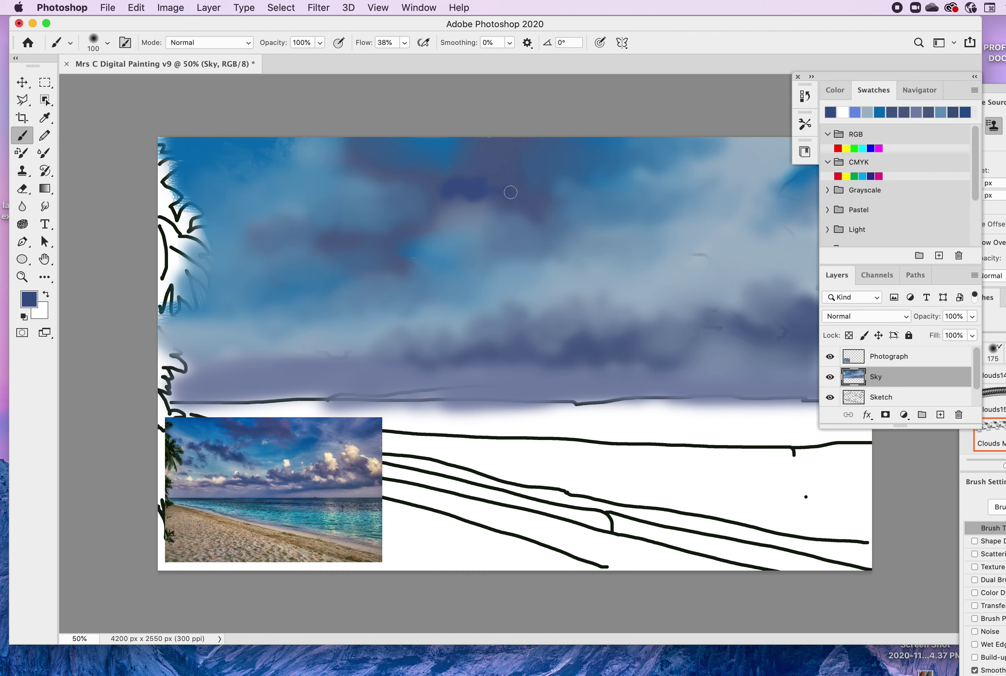
pyautogui.click(966, 111)
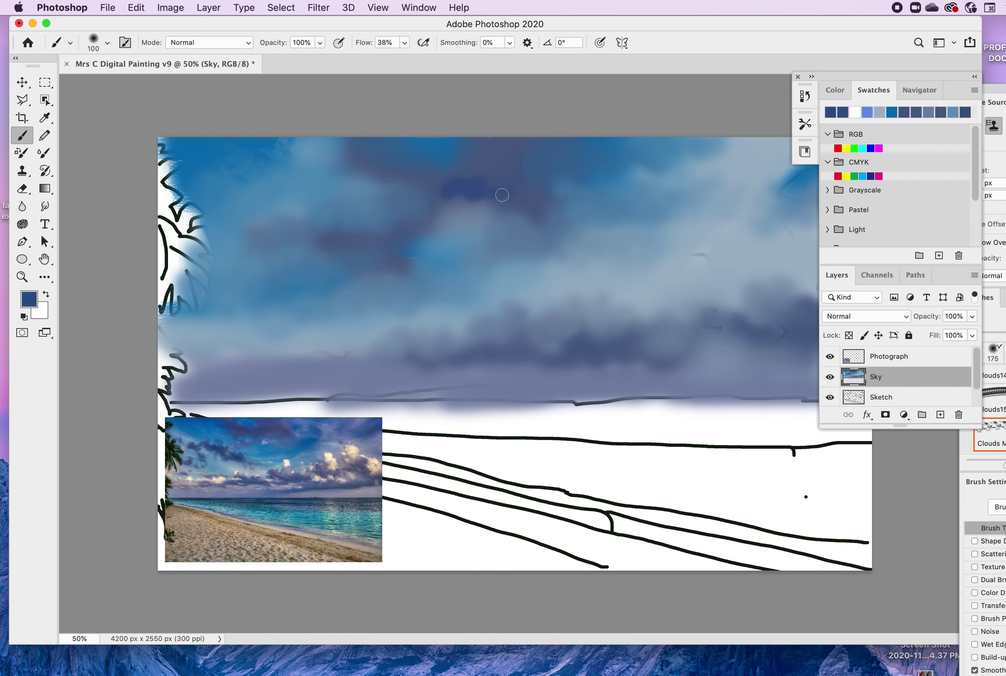
pyautogui.moveTo(501, 195)
pyautogui.mouseDown()
pyautogui.moveTo(531, 198)
pyautogui.moveTo(503, 194)
pyautogui.mouseUp()
# - Sample dark blue from the photograph's upper sky and paint puffy shapes along the large dark cloud's lower and left edges
pyautogui.click(45, 117)
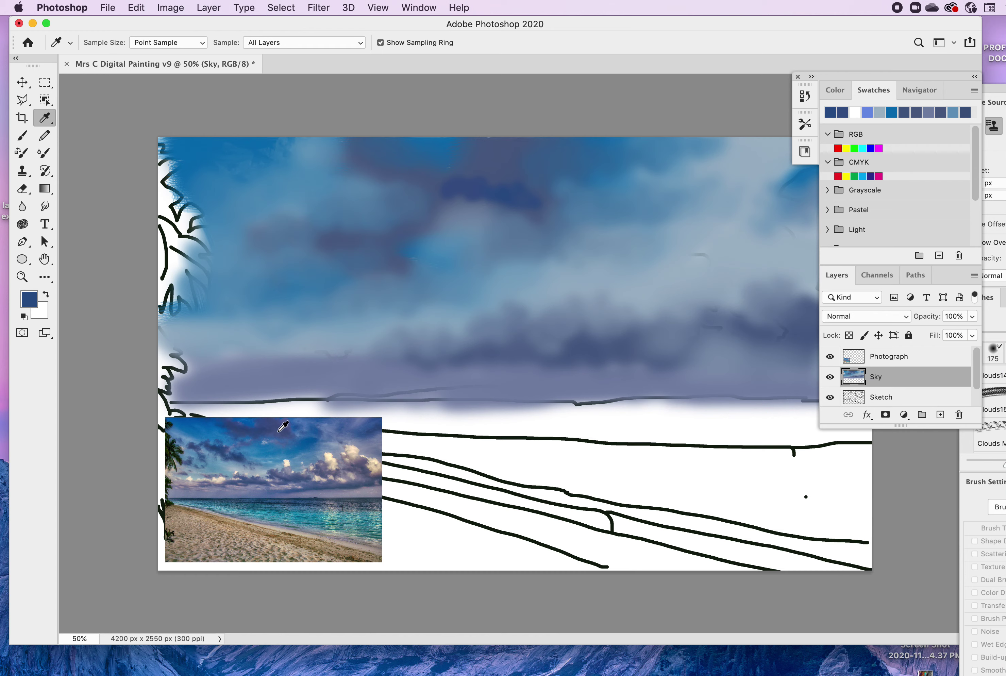
pyautogui.click(249, 423)
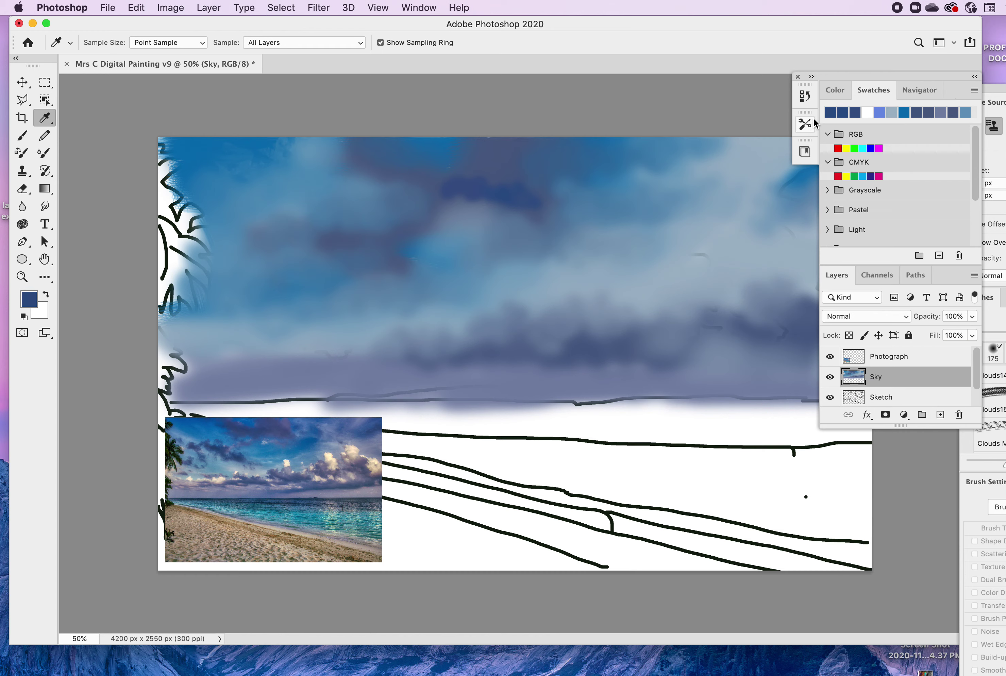
pyautogui.click(23, 140)
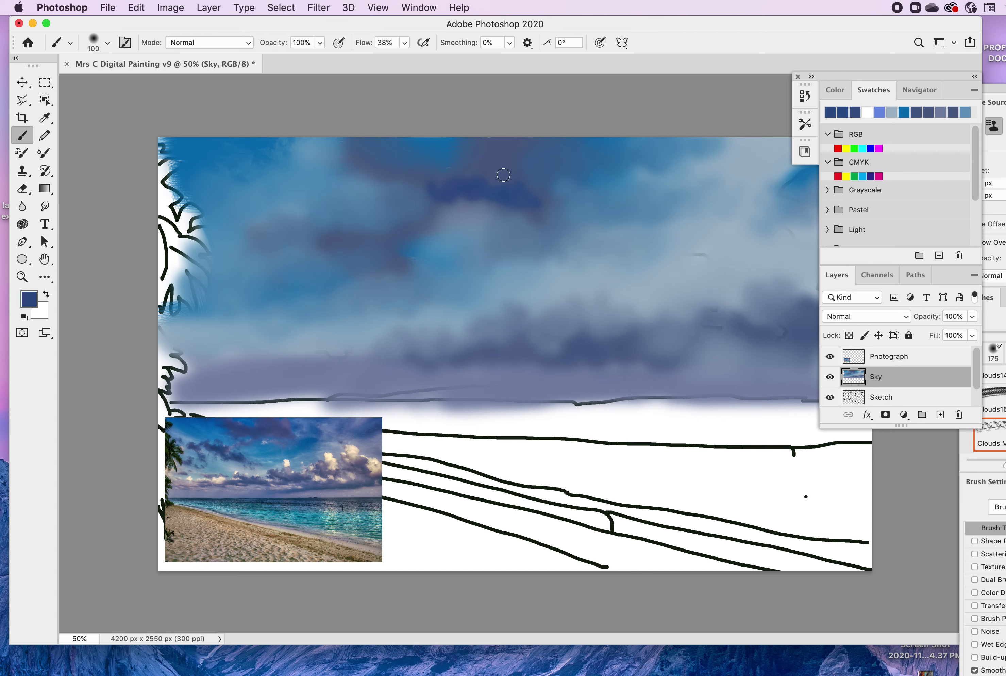
pyautogui.moveTo(492, 187)
pyautogui.mouseDown()
pyautogui.moveTo(516, 171)
pyautogui.moveTo(527, 196)
pyautogui.mouseUp()
pyautogui.moveTo(536, 199); pyautogui.dragTo(576, 200)
pyautogui.moveTo(500, 175)
pyautogui.mouseDown()
pyautogui.moveTo(476, 170)
pyautogui.moveTo(475, 159)
pyautogui.mouseUp()
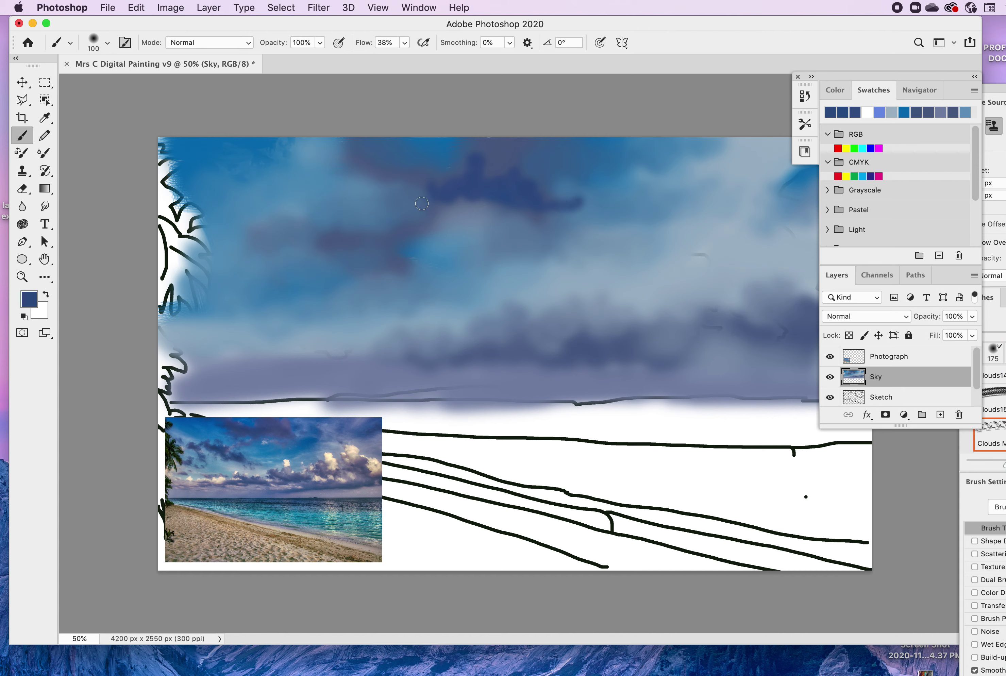
pyautogui.moveTo(427, 202)
pyautogui.mouseDown()
pyautogui.moveTo(407, 197)
pyautogui.moveTo(424, 189)
pyautogui.moveTo(404, 198)
pyautogui.moveTo(398, 183)
pyautogui.moveTo(356, 189)
pyautogui.moveTo(371, 185)
pyautogui.moveTo(369, 175)
pyautogui.moveTo(342, 170)
pyautogui.moveTo(358, 162)
pyautogui.moveTo(328, 162)
pyautogui.moveTo(346, 159)
pyautogui.moveTo(329, 145)
pyautogui.moveTo(342, 142)
pyautogui.moveTo(307, 137)
pyautogui.mouseUp()
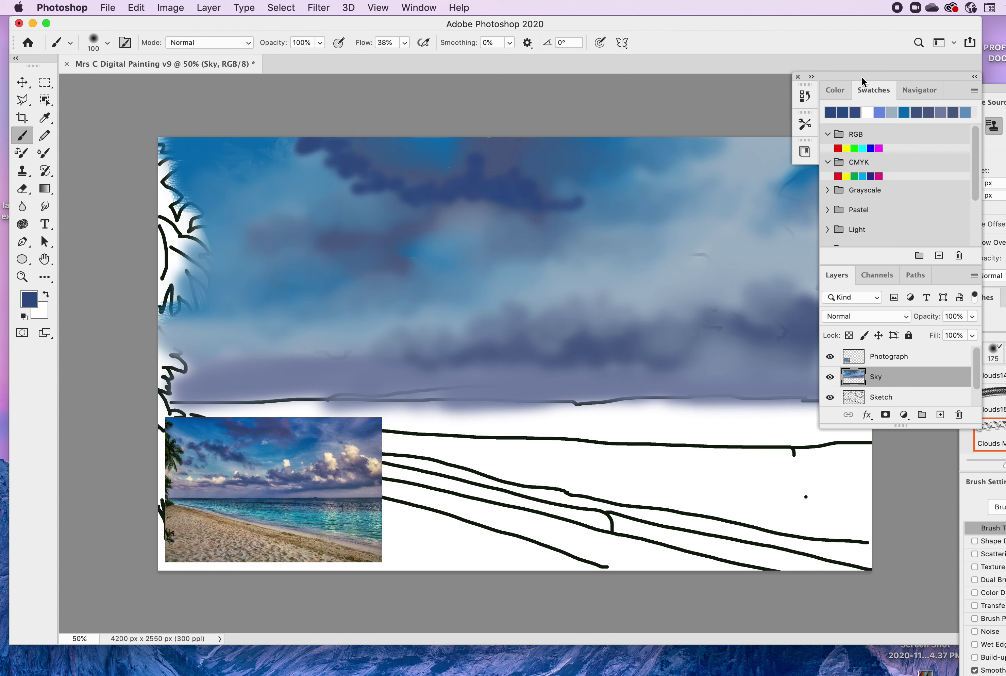
# - Switch to the Mixer Brush with the Clouds Brush preset at 87 px and blend the dark cloud's upper left tip
pyautogui.moveTo(868, 80)
pyautogui.mouseDown()
pyautogui.moveTo(830, 104)
pyautogui.moveTo(780, 164)
pyautogui.mouseUp()
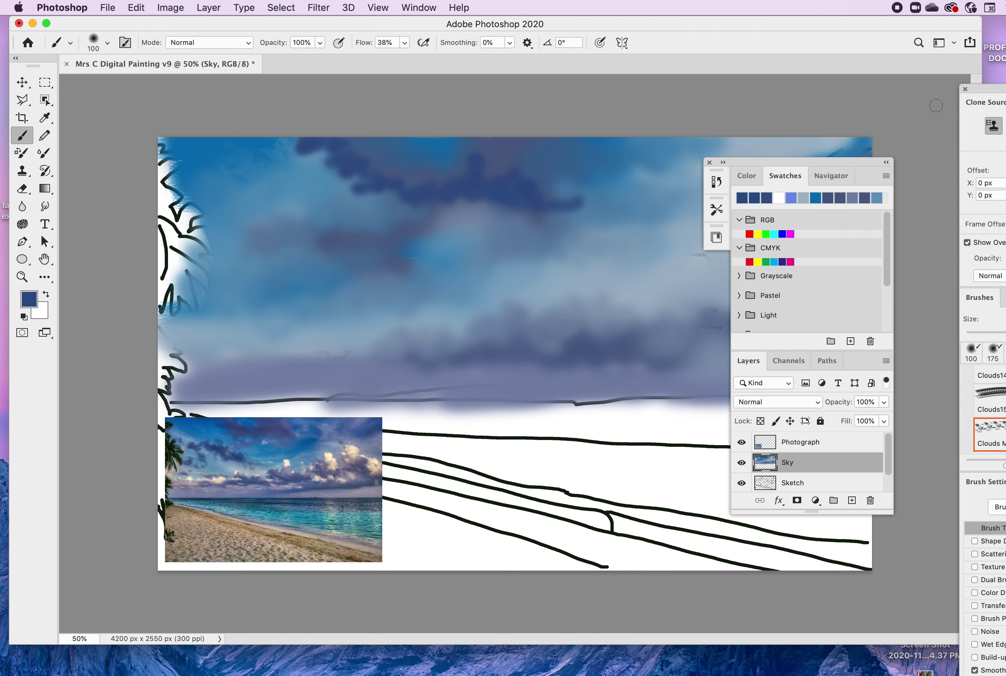
pyautogui.moveTo(1000, 84); pyautogui.dragTo(783, 30)
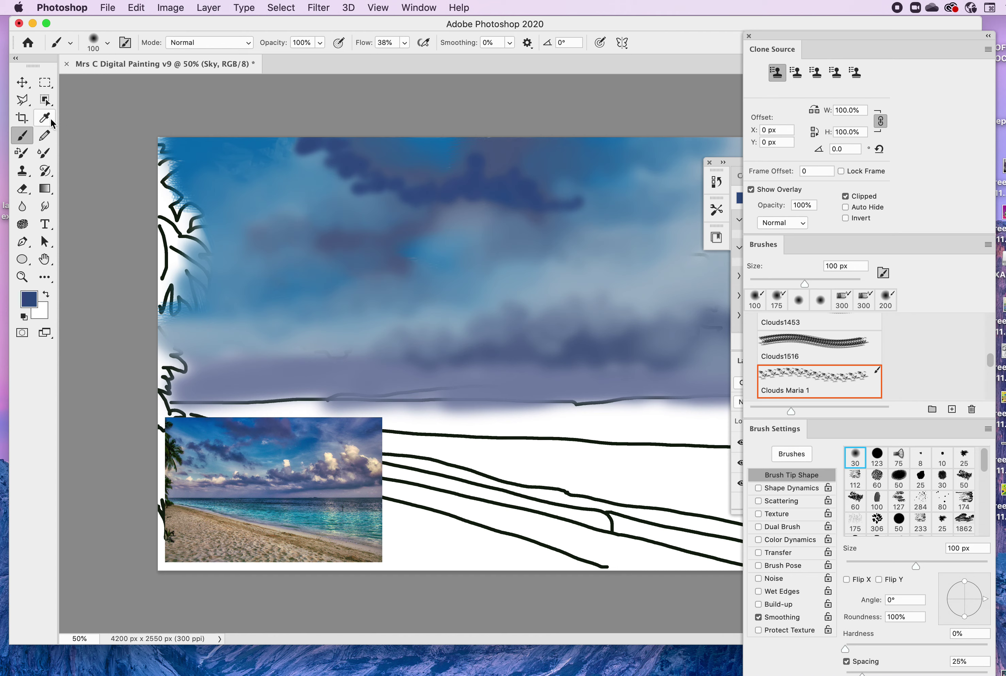
pyautogui.click(45, 158)
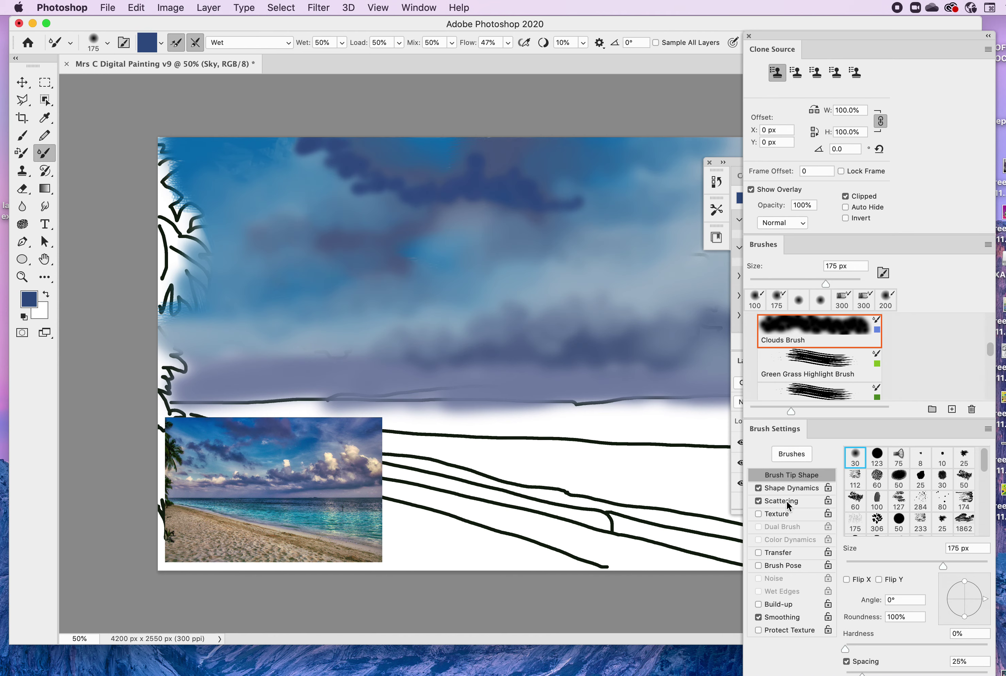
pyautogui.click(846, 332)
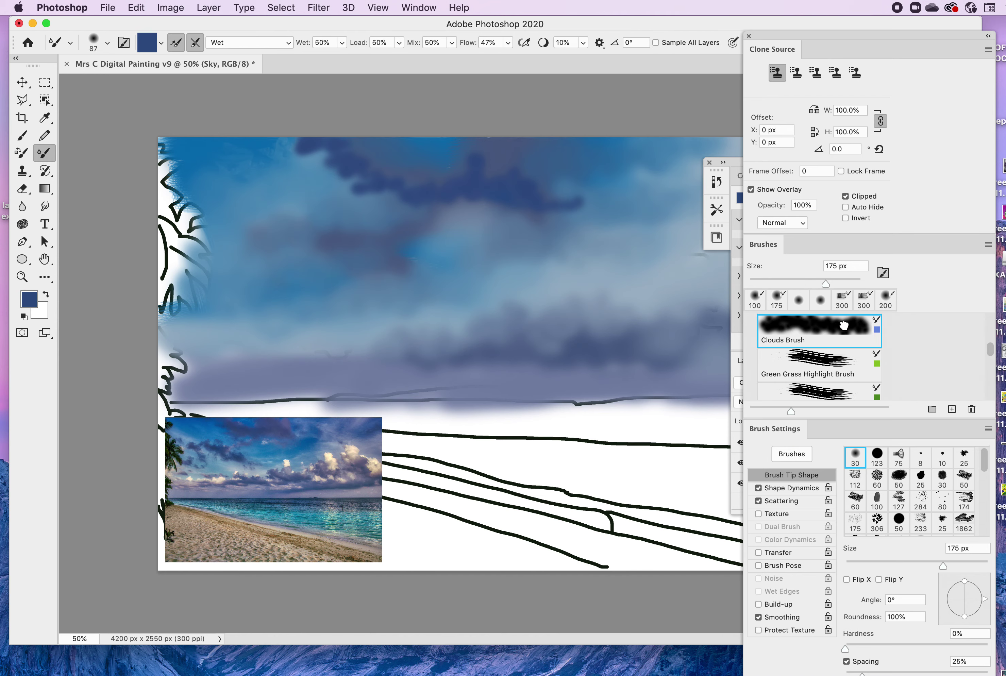
pyautogui.moveTo(319, 166)
pyautogui.mouseDown()
pyautogui.moveTo(333, 170)
pyautogui.moveTo(298, 156)
pyautogui.mouseUp()
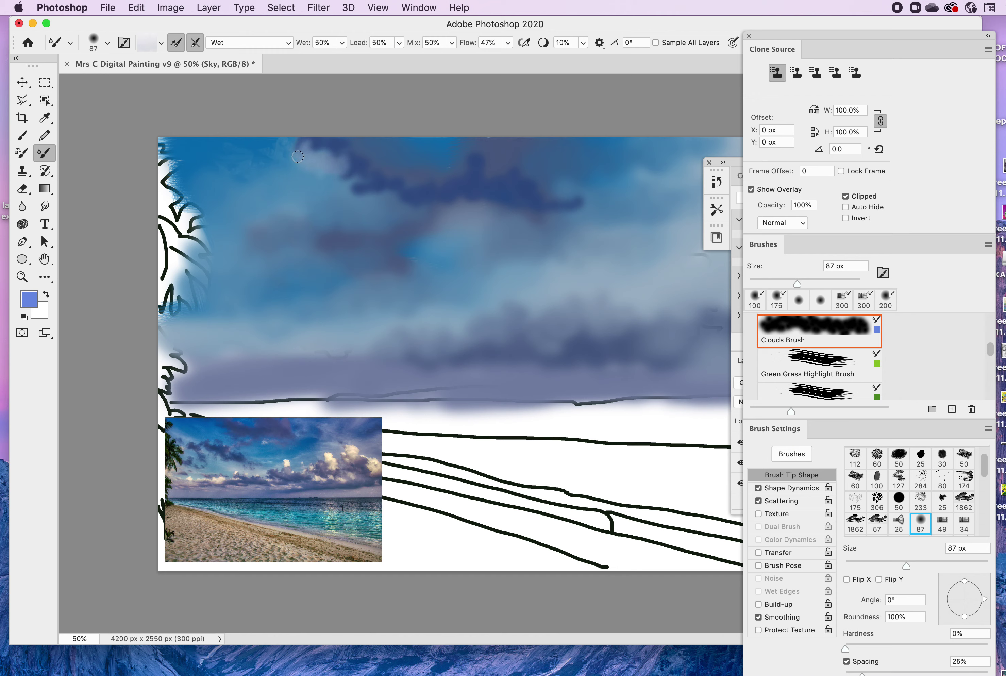
# - Set the Mixer Brush wetness to 11% and blend the blue sky just left of the large dark cloud
pyautogui.click(341, 43)
pyautogui.moveTo(321, 60); pyautogui.dragTo(319, 68)
pyautogui.click(264, 143)
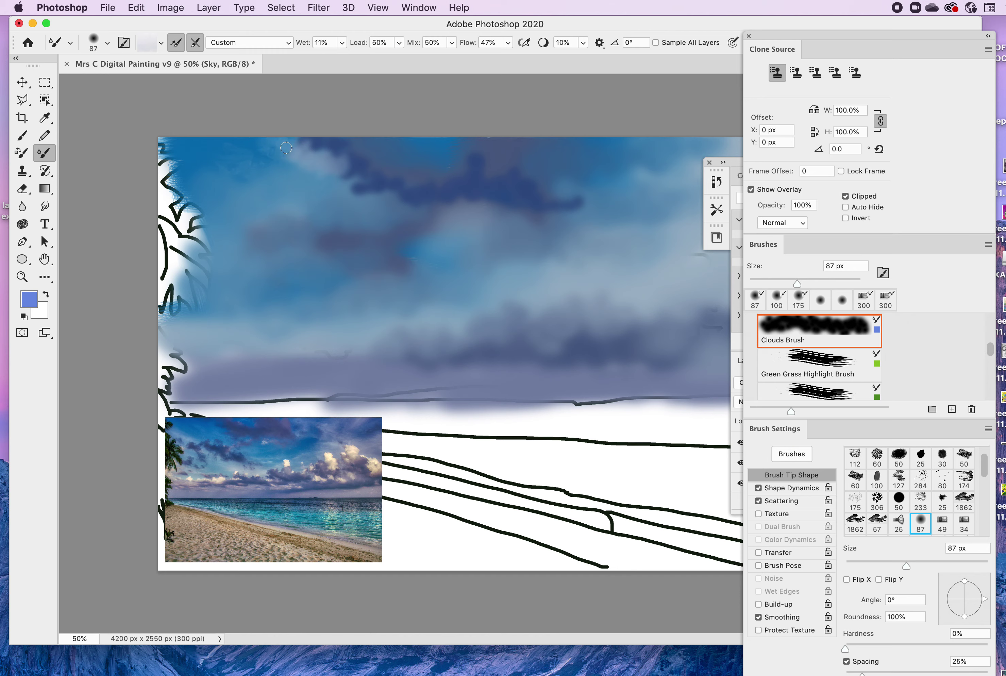
pyautogui.moveTo(247, 161)
pyautogui.mouseDown()
pyautogui.moveTo(296, 160)
pyautogui.moveTo(288, 146)
pyautogui.moveTo(301, 148)
pyautogui.mouseUp()
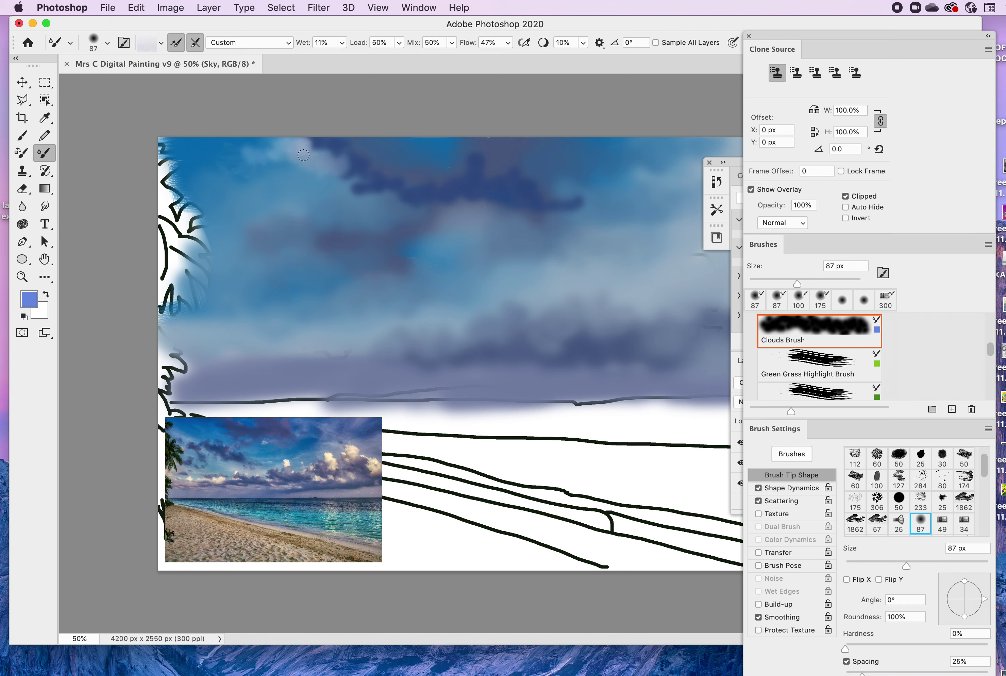
# - Set the Mixer Brush load to 8% and blend pale cloud wisps along the large dark cloud's upper left edge
pyautogui.click(398, 41)
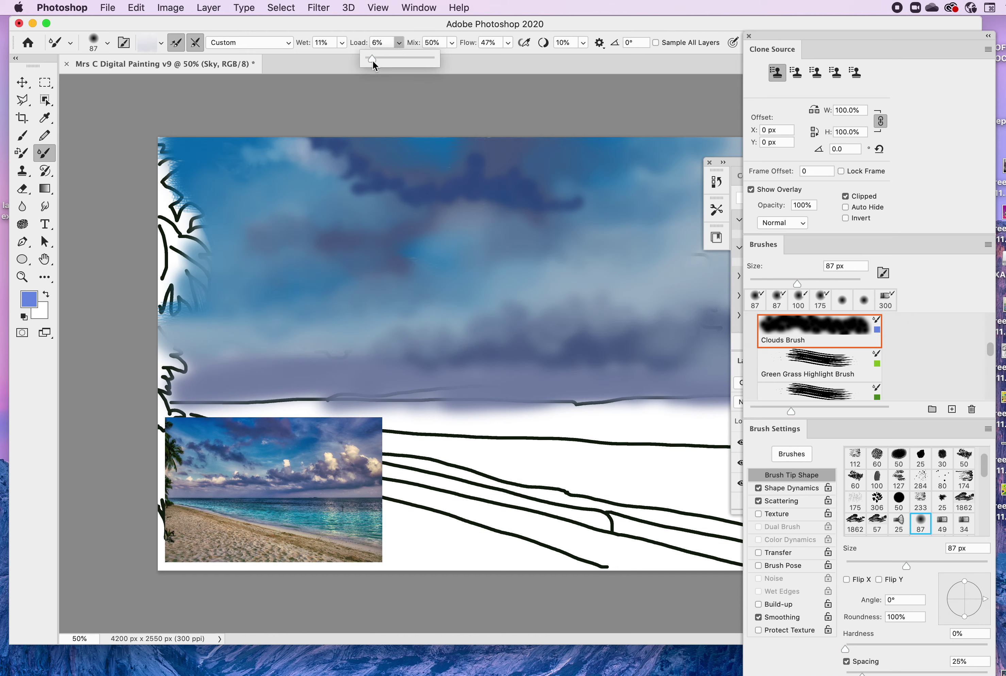
pyautogui.moveTo(373, 60); pyautogui.dragTo(374, 60)
pyautogui.click(321, 150)
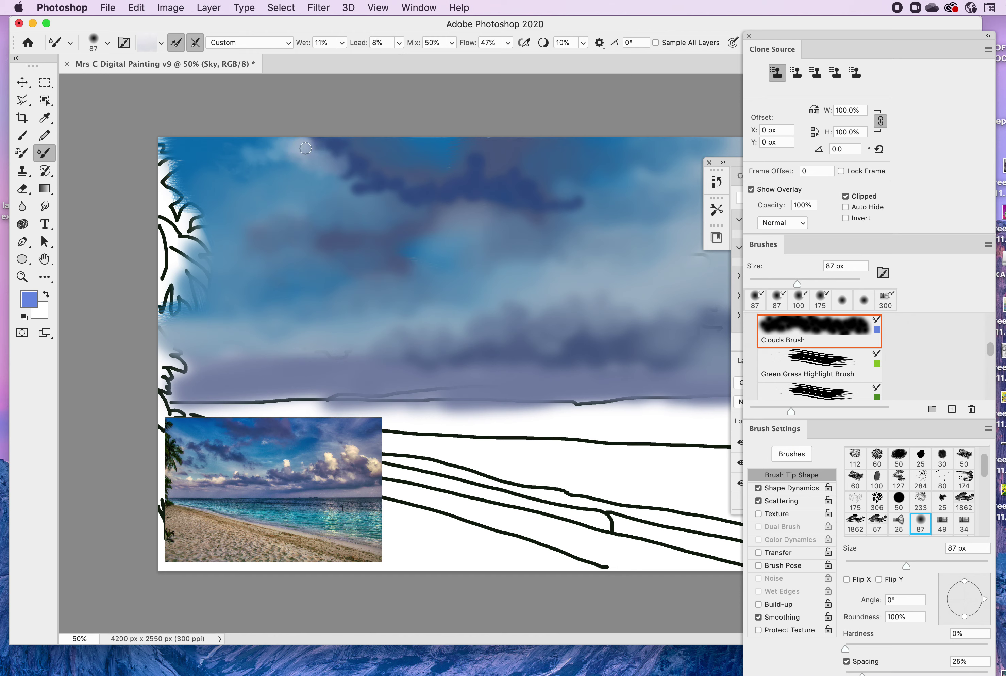
pyautogui.moveTo(282, 153); pyautogui.dragTo(289, 148)
pyautogui.click(399, 42)
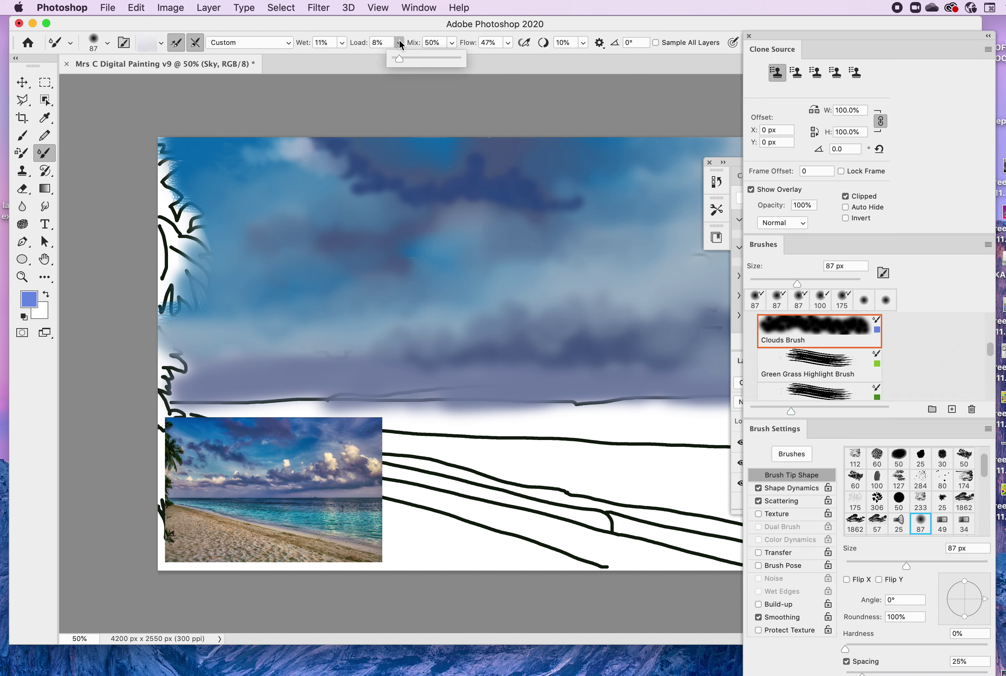
pyautogui.click(316, 148)
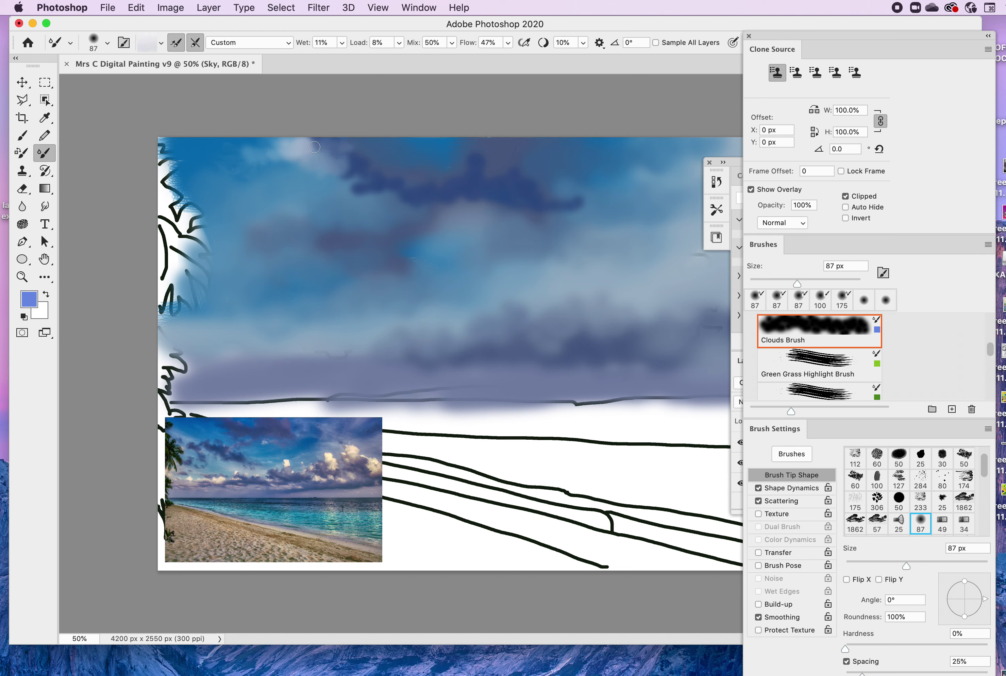
pyautogui.moveTo(321, 151)
pyautogui.mouseDown()
pyautogui.moveTo(297, 168)
pyautogui.moveTo(308, 161)
pyautogui.moveTo(222, 146)
pyautogui.mouseUp()
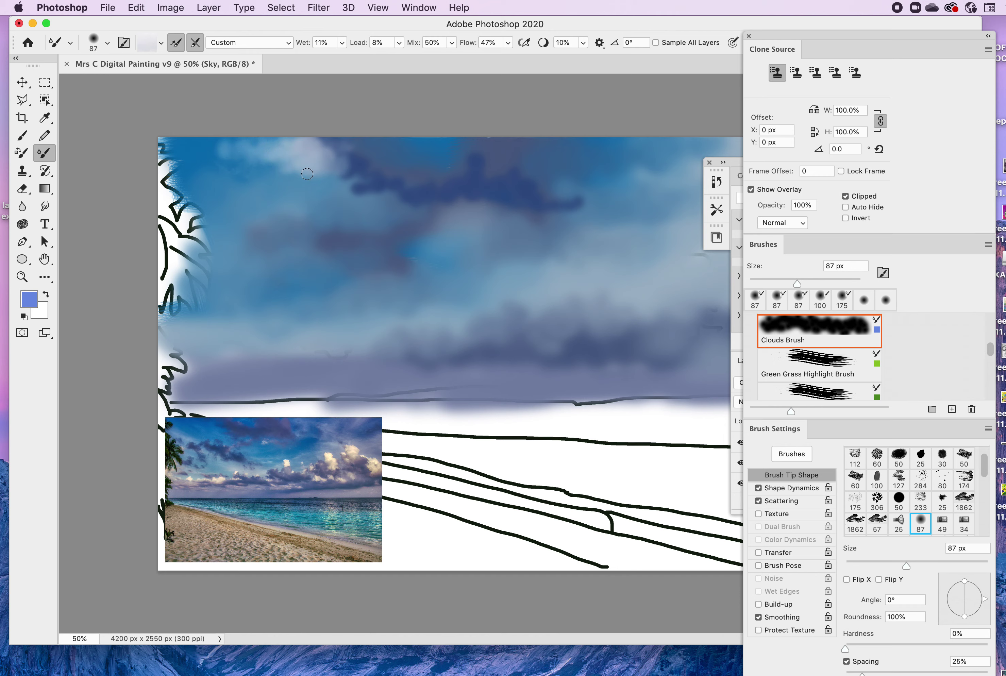
pyautogui.moveTo(342, 178)
pyautogui.mouseDown()
pyautogui.moveTo(313, 182)
pyautogui.moveTo(363, 186)
pyautogui.moveTo(383, 198)
pyautogui.moveTo(343, 198)
pyautogui.mouseUp()
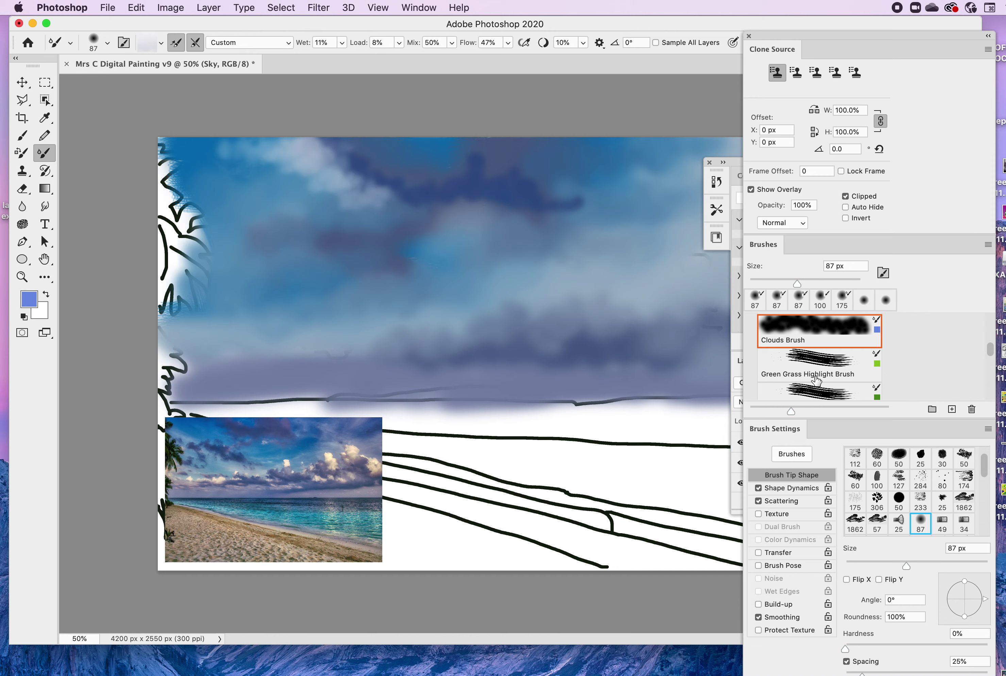
# - Switch the Mixer Brush to the Soft Round preset, enlarge it to 300 px, and soften the large dark cloud's interior and edges
pyautogui.click(824, 331)
pyautogui.moveTo(990, 351); pyautogui.dragTo(993, 313)
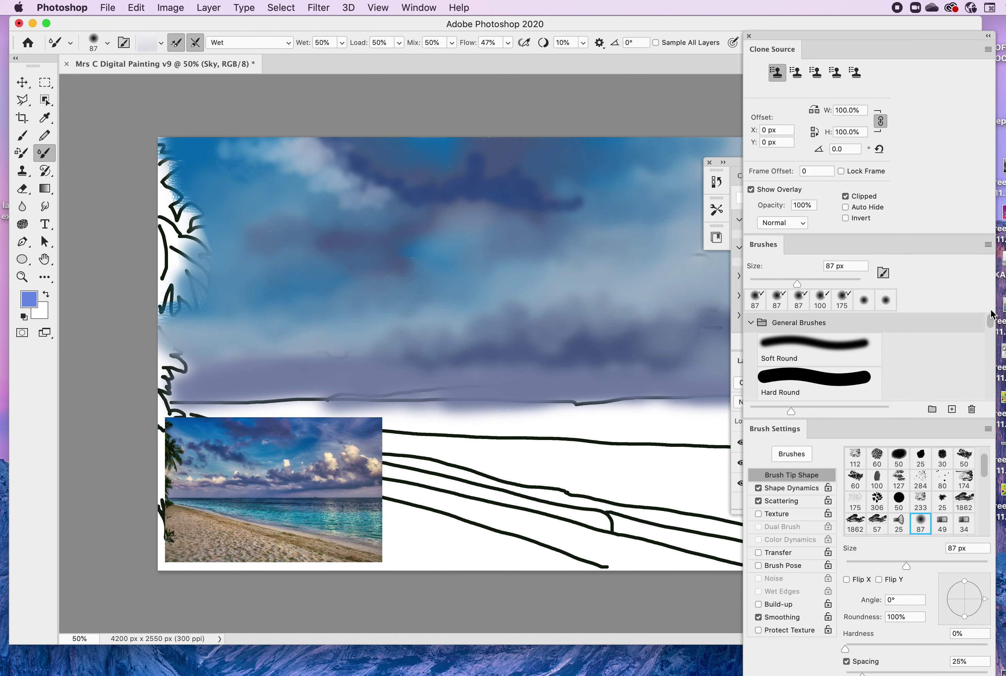
pyautogui.click(791, 345)
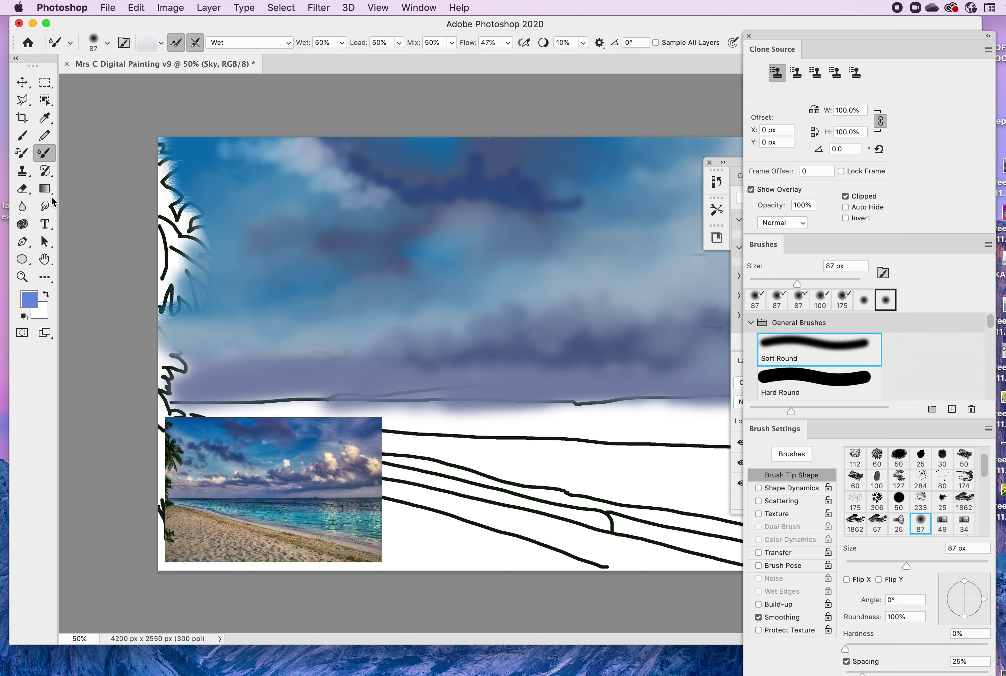
pyautogui.press(']')
pyautogui.press(']')
pyautogui.press(']')
pyautogui.press(']')
pyautogui.press(']')
pyautogui.press(']')
pyautogui.press(']')
pyautogui.press(']')
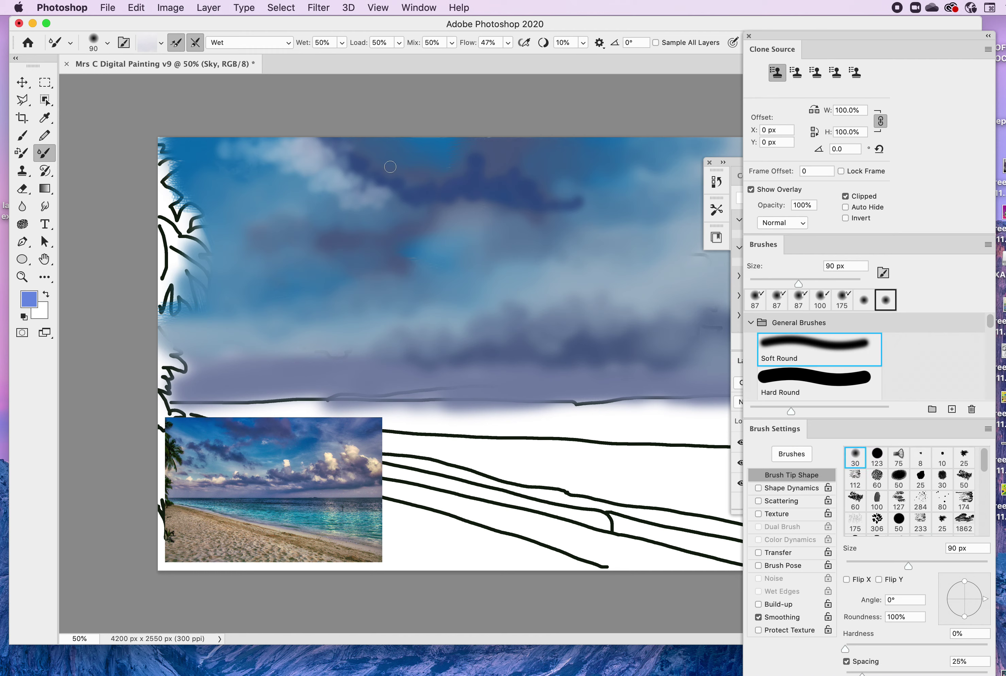
pyautogui.moveTo(389, 168); pyautogui.dragTo(314, 147)
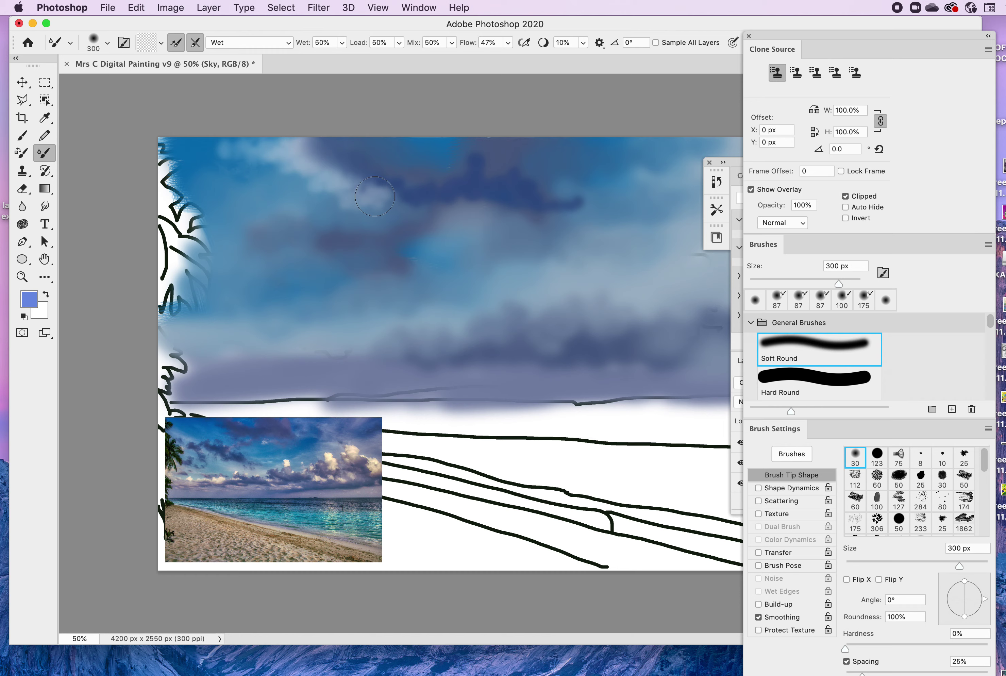
pyautogui.moveTo(477, 190)
pyautogui.mouseDown()
pyautogui.moveTo(457, 168)
pyautogui.moveTo(521, 175)
pyautogui.moveTo(514, 178)
pyautogui.moveTo(533, 188)
pyautogui.moveTo(487, 163)
pyautogui.moveTo(539, 175)
pyautogui.mouseUp()
pyautogui.moveTo(440, 159)
pyautogui.mouseDown()
pyautogui.moveTo(402, 161)
pyautogui.moveTo(522, 282)
pyautogui.moveTo(473, 308)
pyautogui.mouseUp()
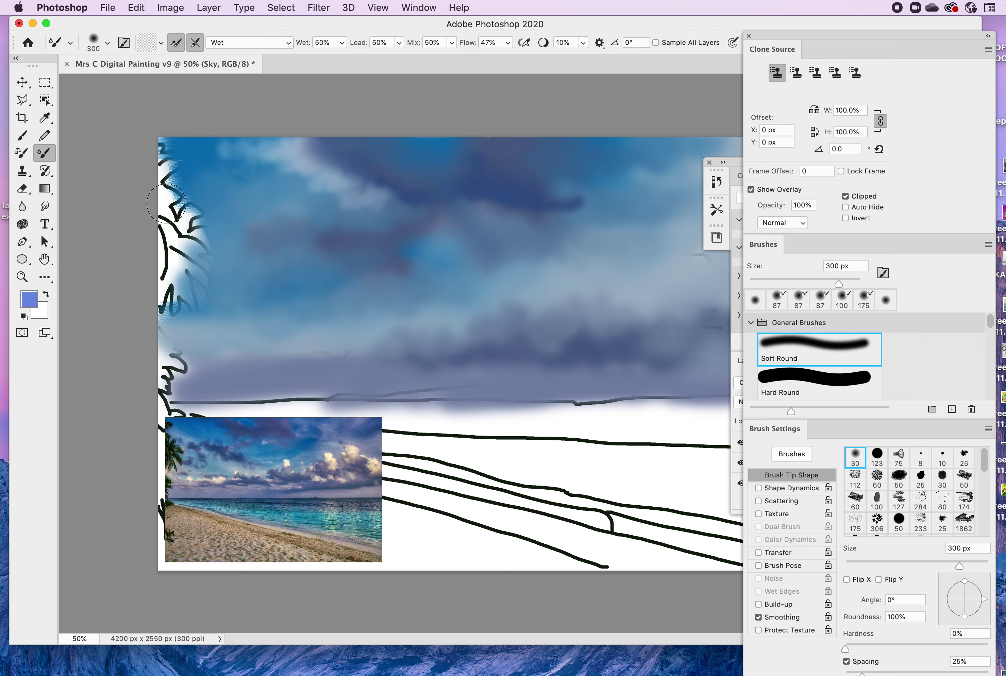
# - Rearrange the floating panels so the swatches and layers sit near the toolbar and the full brush list is accessible
pyautogui.moveTo(823, 35); pyautogui.dragTo(903, 67)
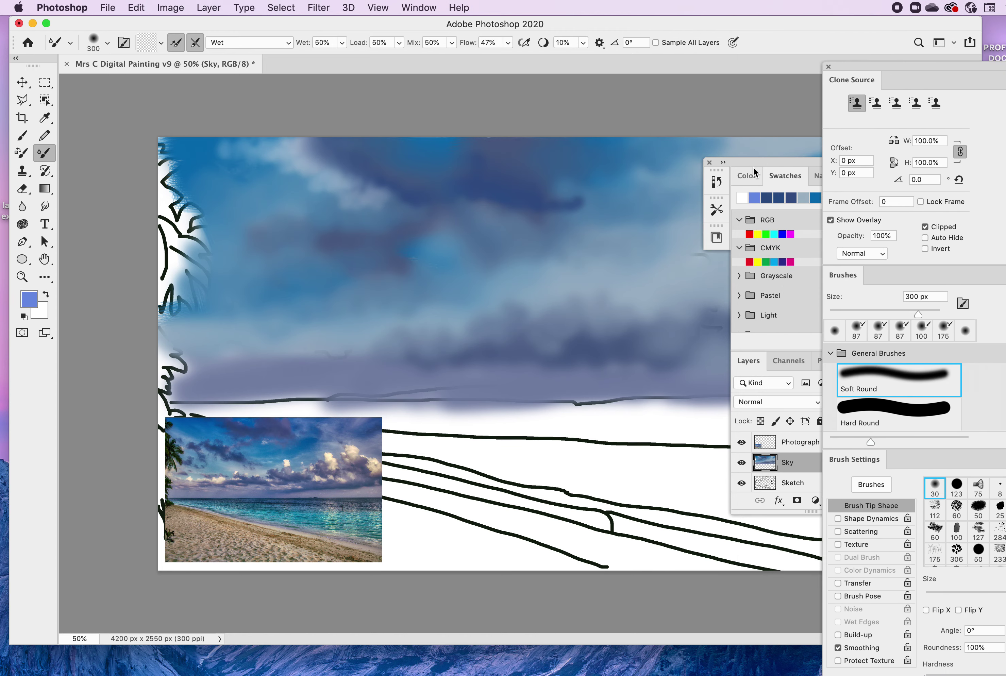
pyautogui.moveTo(760, 161); pyautogui.dragTo(95, 239)
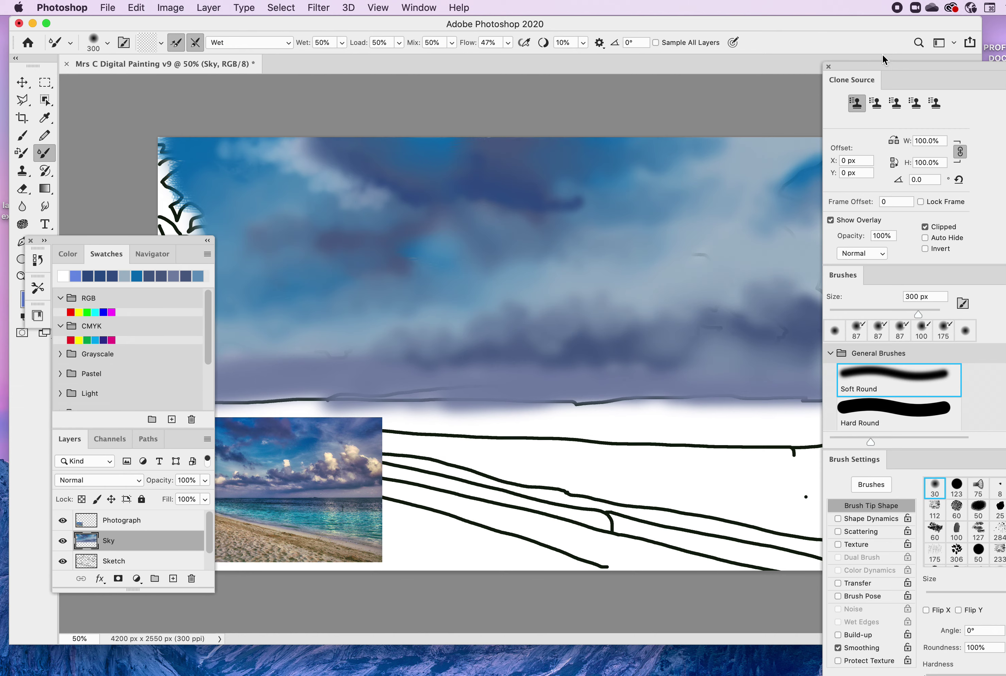
pyautogui.moveTo(896, 65)
pyautogui.mouseDown()
pyautogui.moveTo(718, 395)
pyautogui.moveTo(922, 250)
pyautogui.moveTo(967, 128)
pyautogui.moveTo(827, 128)
pyautogui.moveTo(837, 127)
pyautogui.moveTo(779, 96)
pyautogui.mouseUp()
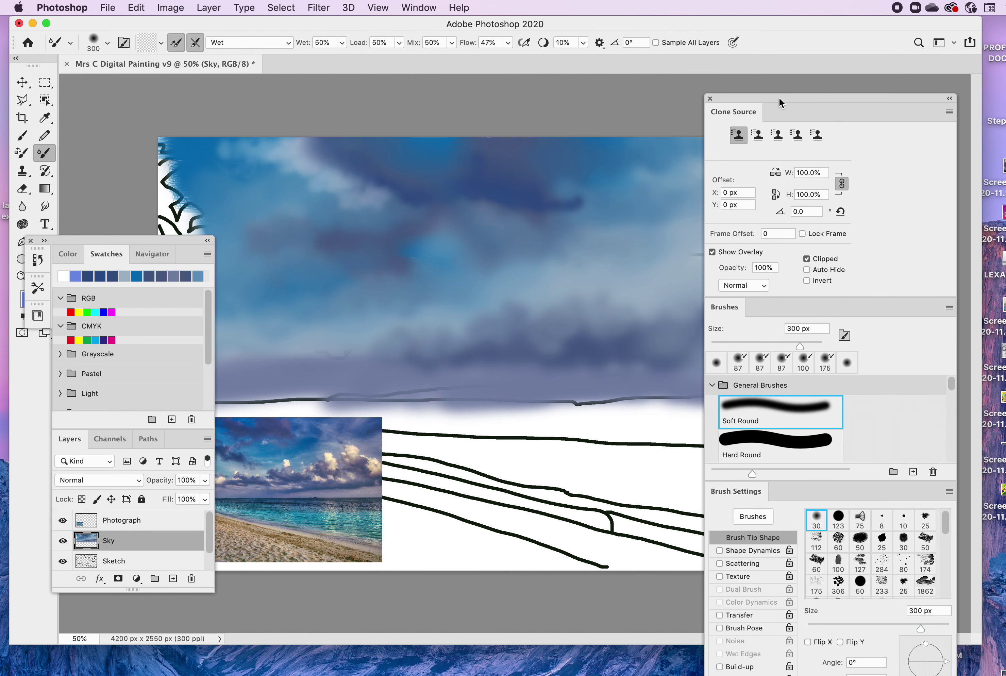
pyautogui.moveTo(91, 245); pyautogui.dragTo(114, 252)
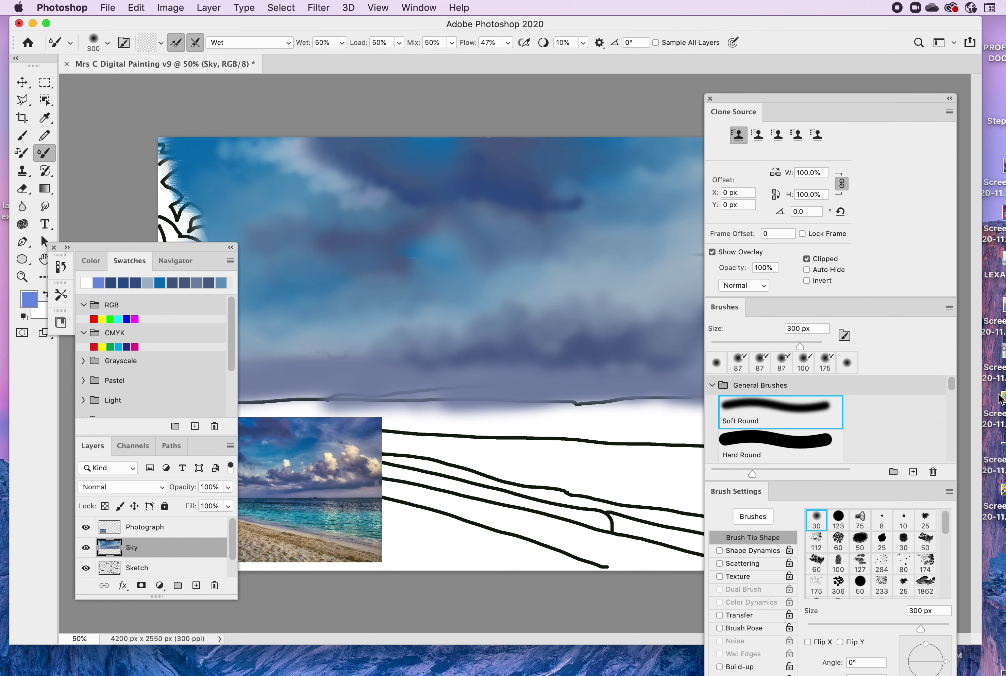
# - Choose the Clouds1614 brush and stamp wispy clouds above the horizon, using the light blue-grey and white swatches
pyautogui.moveTo(953, 384); pyautogui.dragTo(956, 420)
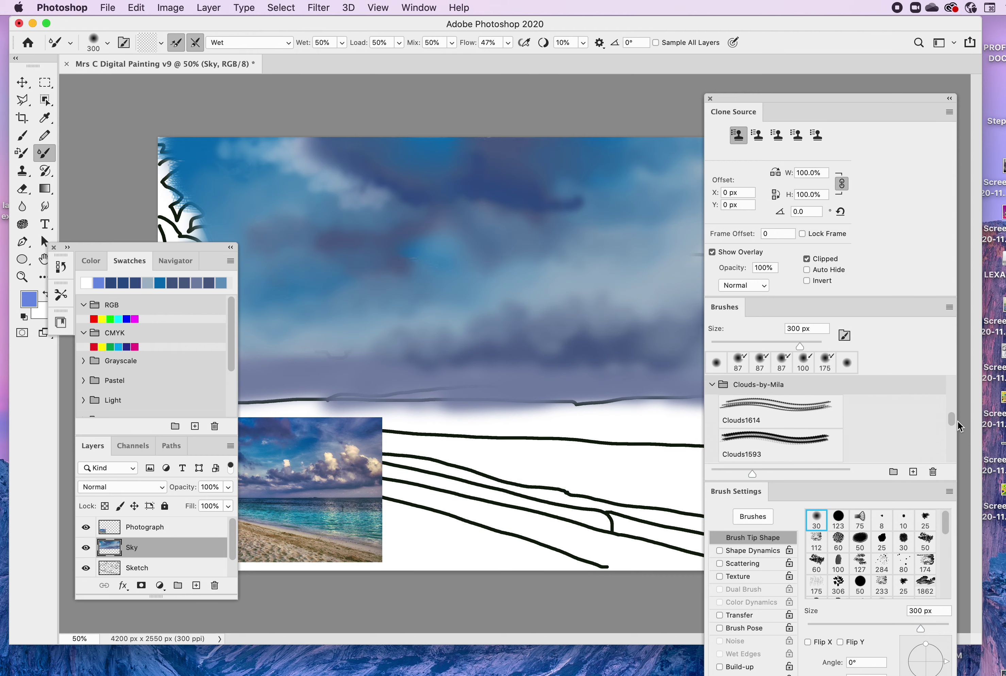
pyautogui.click(752, 409)
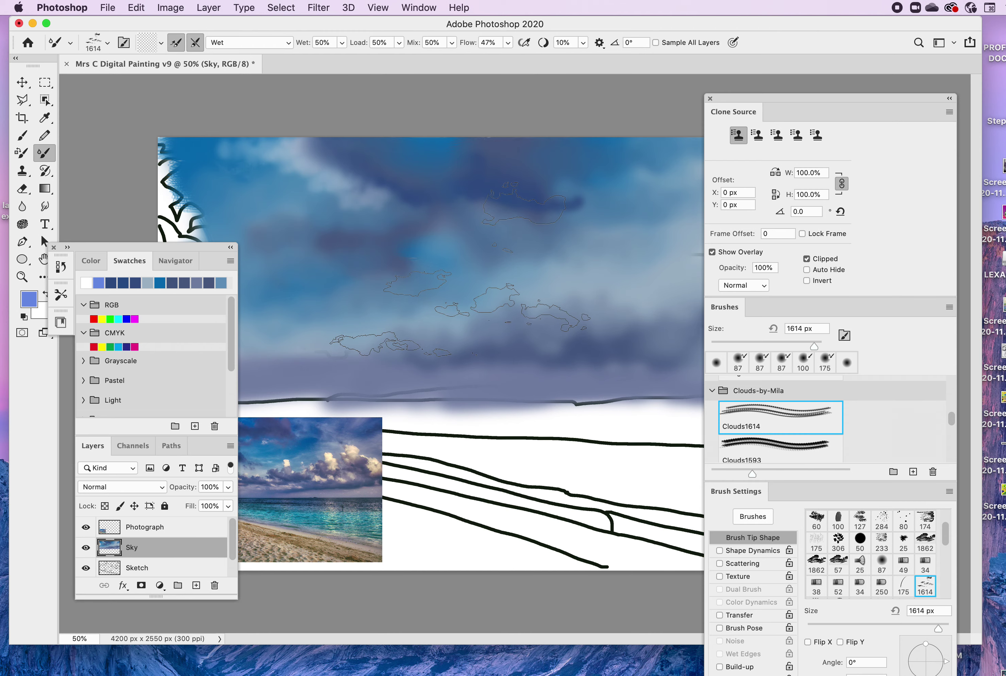
pyautogui.click(152, 280)
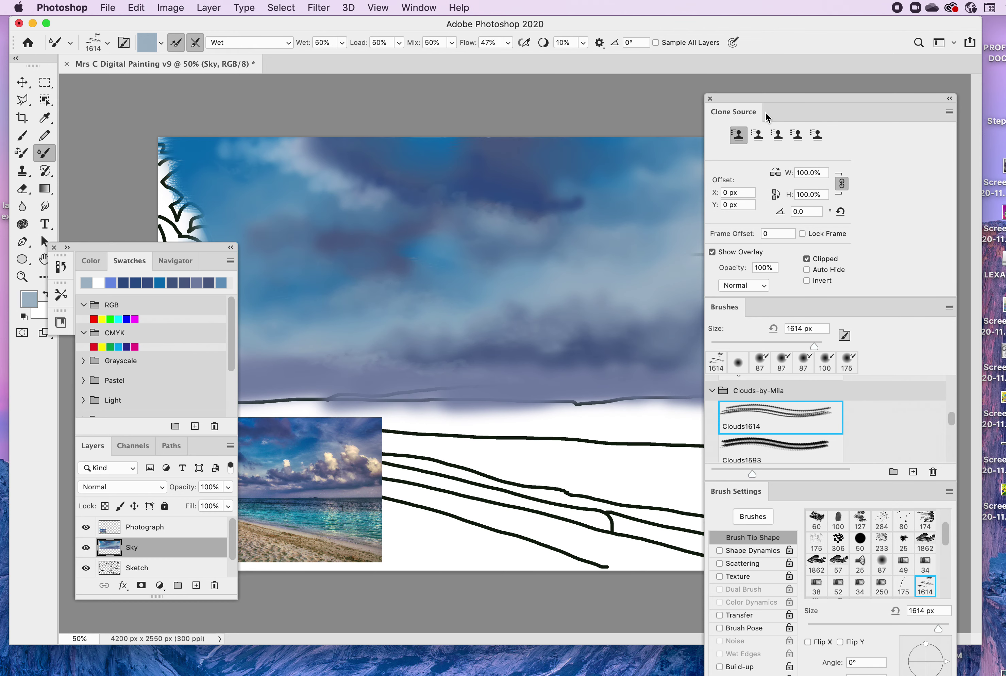
pyautogui.moveTo(772, 96)
pyautogui.mouseDown()
pyautogui.moveTo(921, 194)
pyautogui.moveTo(952, 201)
pyautogui.moveTo(945, 208)
pyautogui.mouseUp()
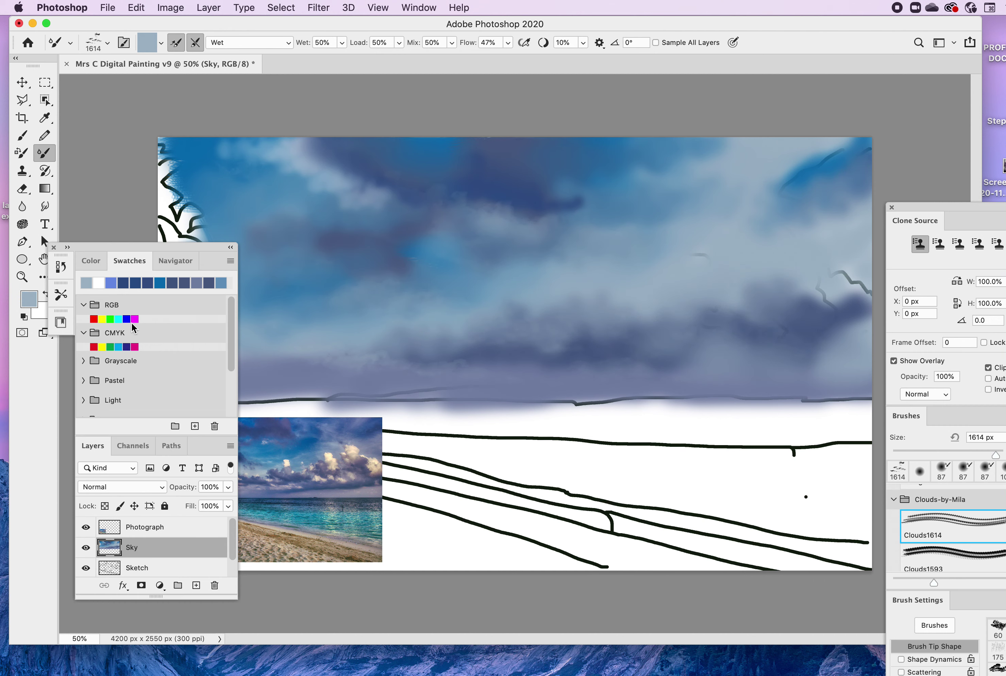
pyautogui.click(101, 283)
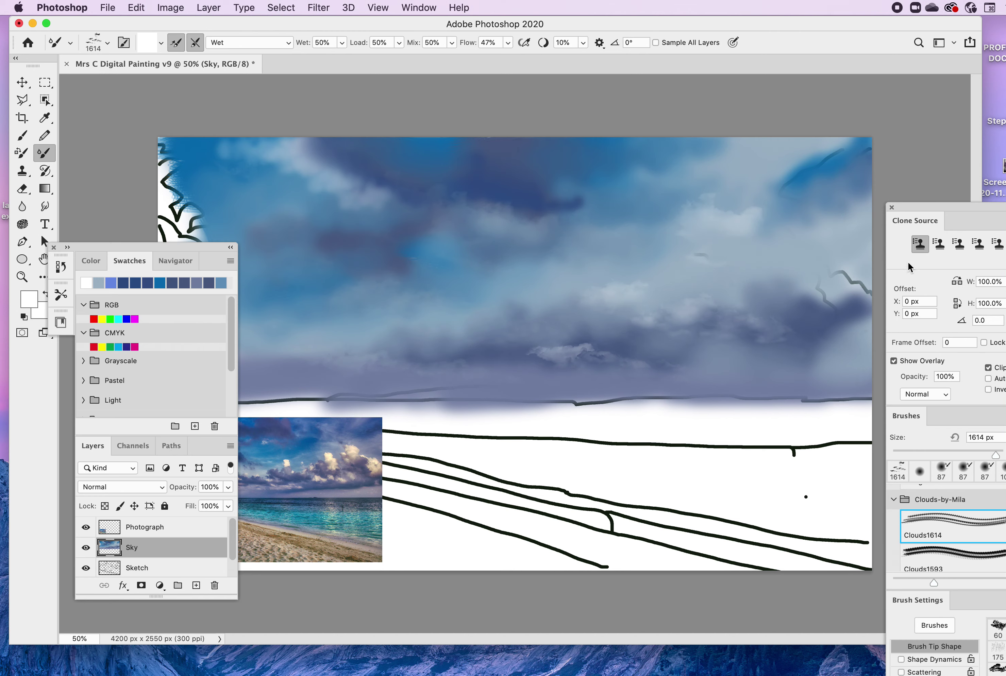
# - Choose the Clouds1593 brush with the pale cream swatch and stamp billowy clouds across the middle and right of the sky
pyautogui.moveTo(952, 210)
pyautogui.mouseDown()
pyautogui.moveTo(909, 271)
pyautogui.moveTo(621, 227)
pyautogui.moveTo(645, 187)
pyautogui.mouseUp()
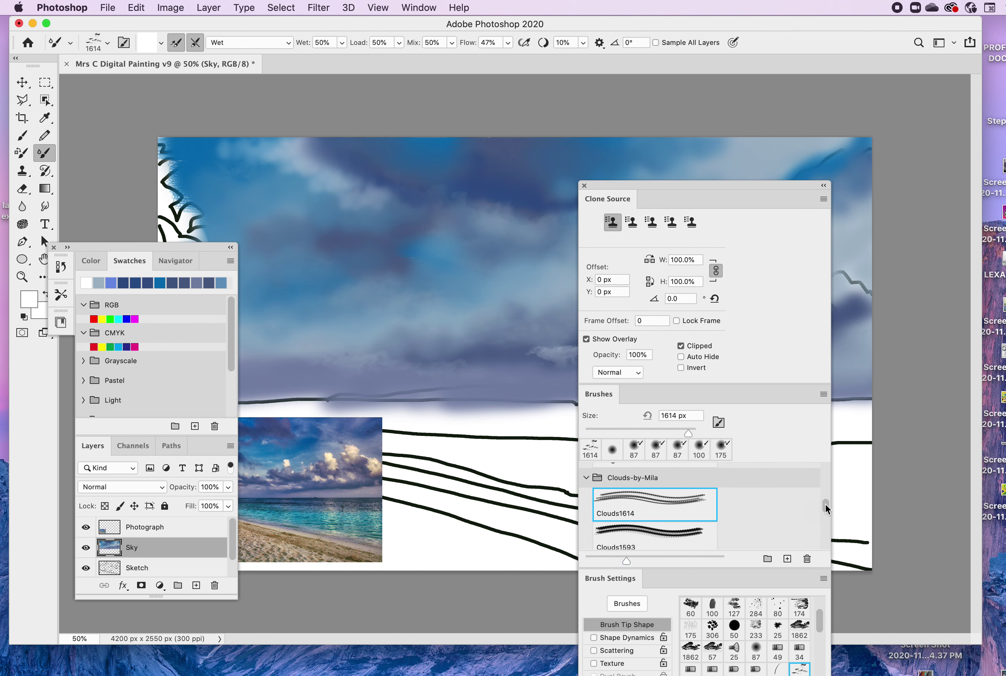
pyautogui.scroll(-3, 824, 508)
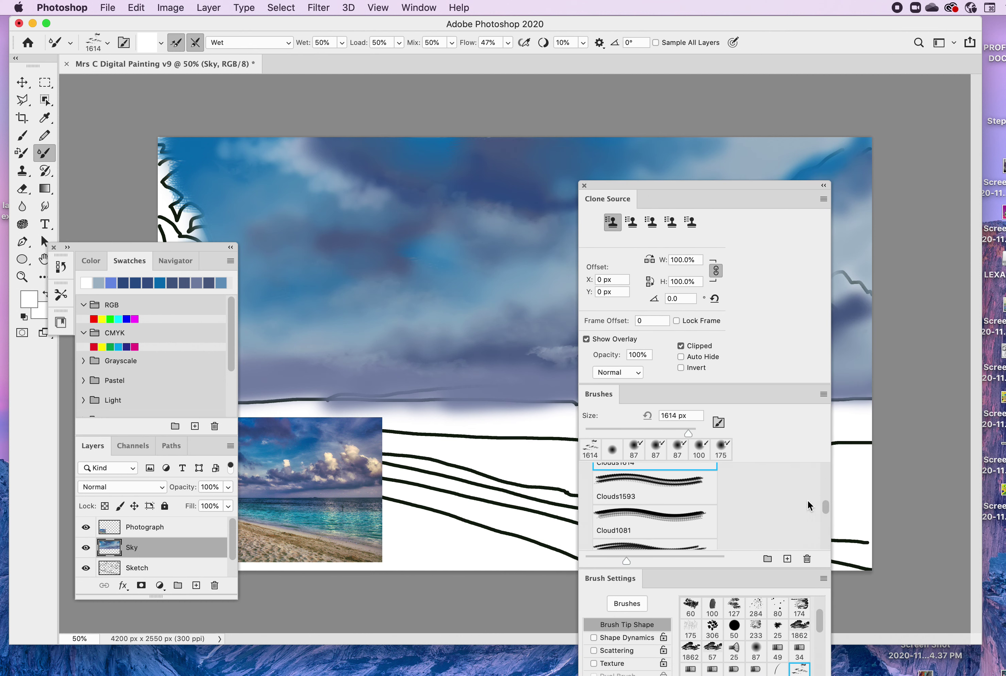
pyautogui.click(657, 483)
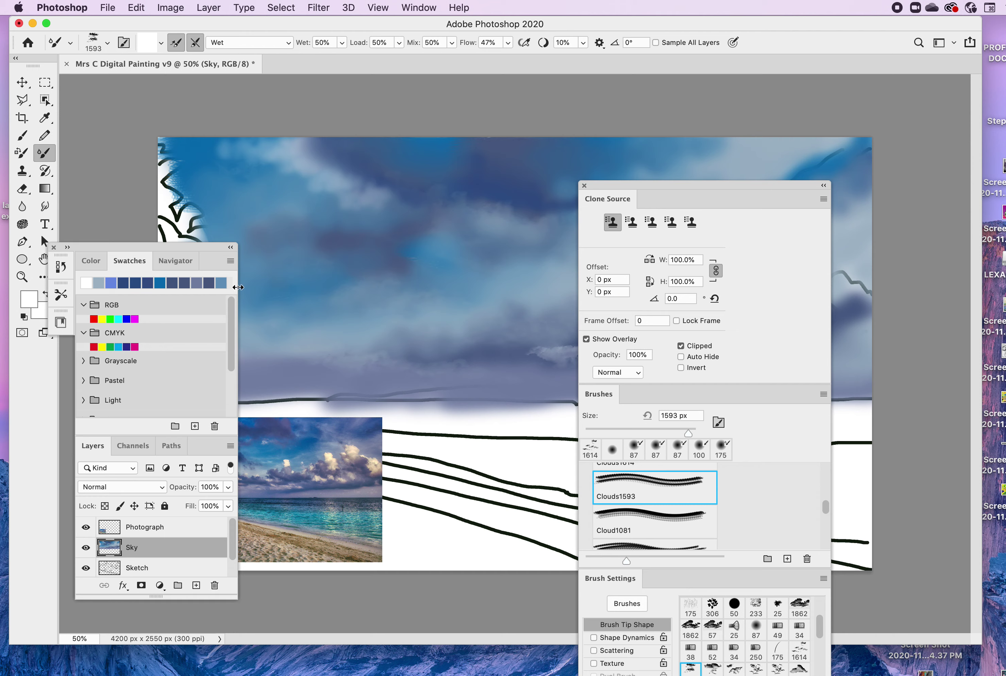
pyautogui.moveTo(238, 287); pyautogui.dragTo(447, 282)
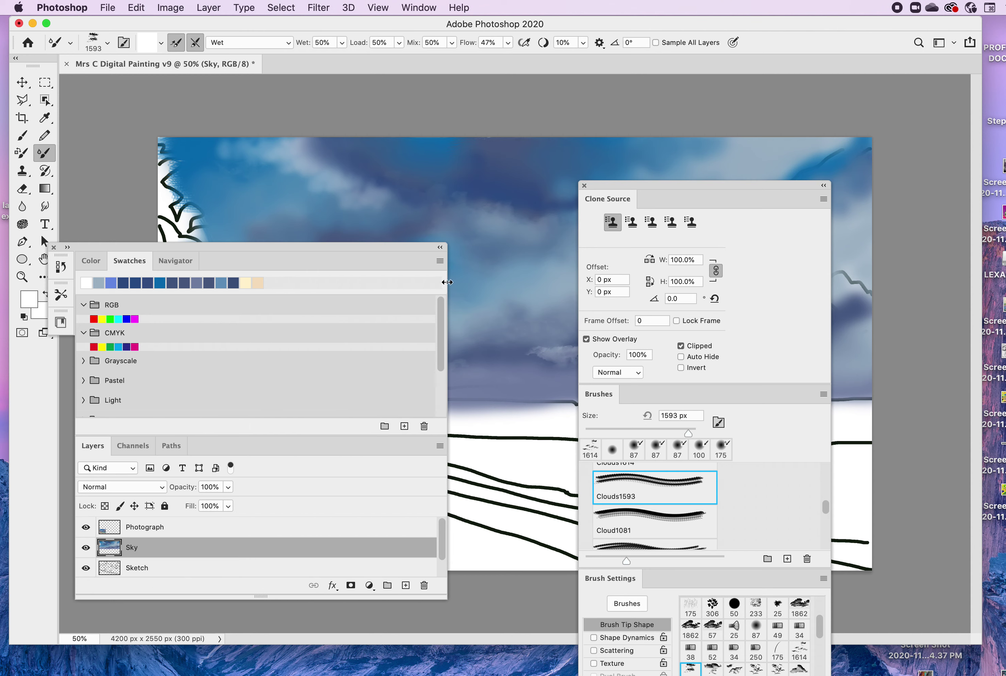
pyautogui.click(251, 282)
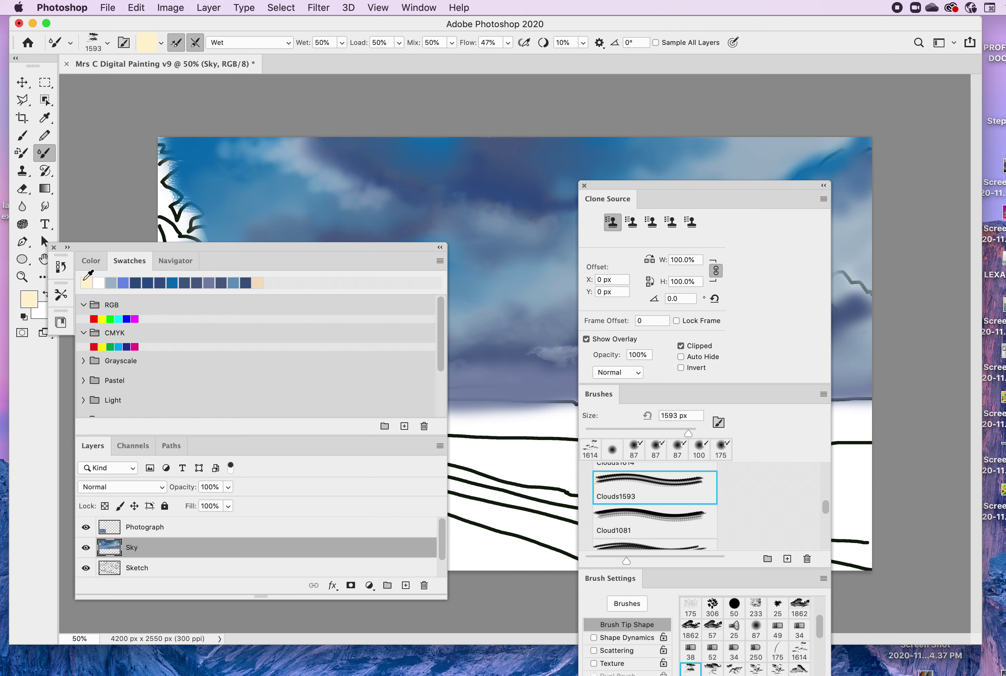
pyautogui.moveTo(151, 245); pyautogui.dragTo(168, 438)
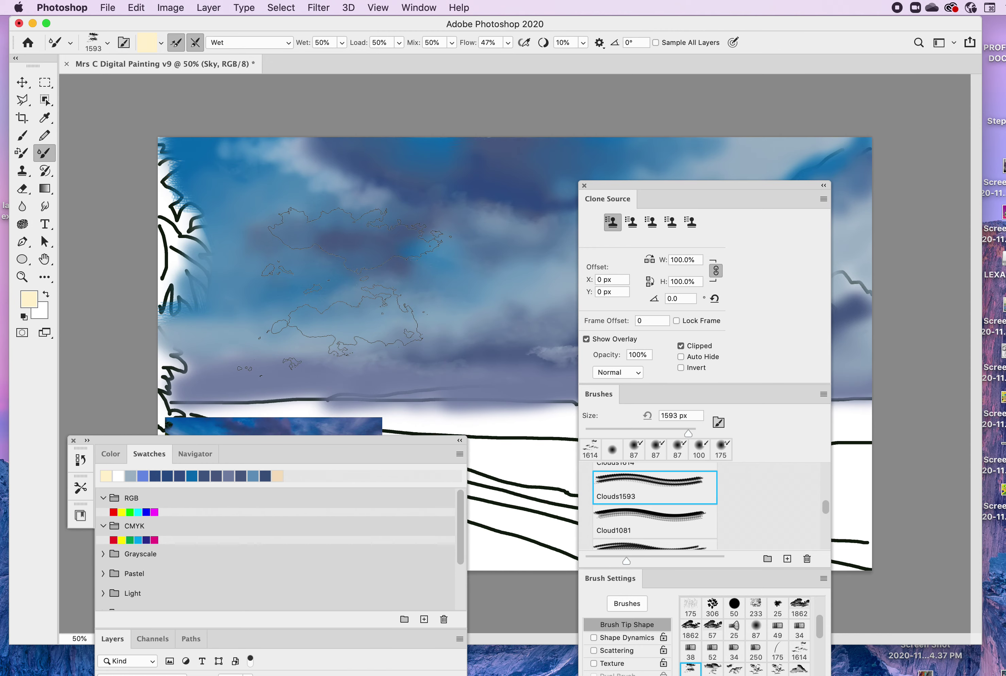
pyautogui.moveTo(663, 185); pyautogui.dragTo(270, 388)
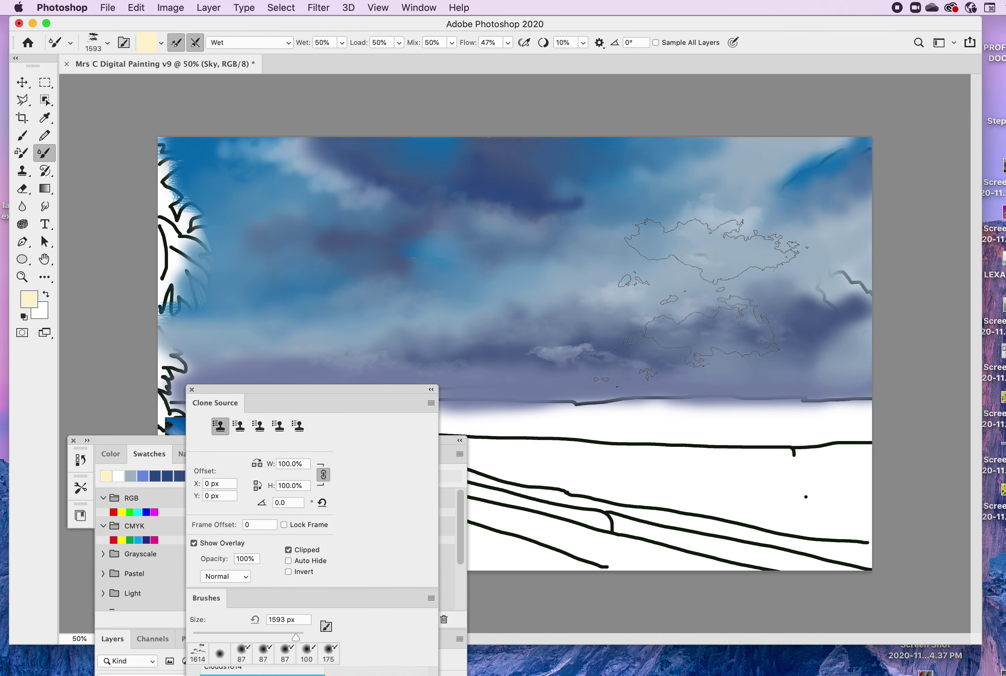
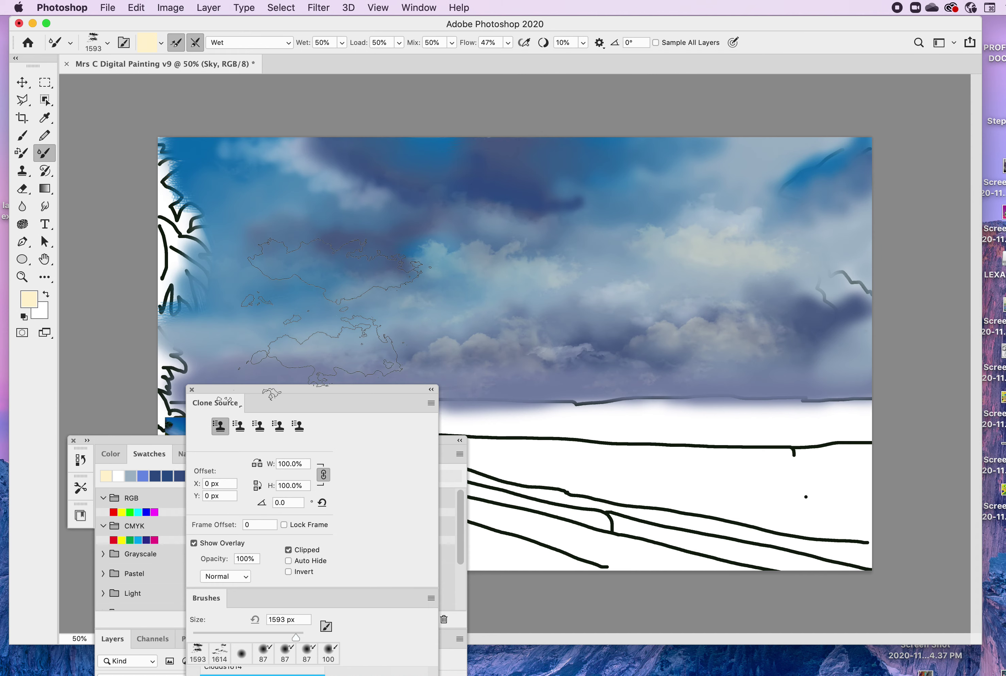
# - Choose the Cloud1081 brush with the white swatch and stamp clouds over the middle of the sky
pyautogui.moveTo(313, 387)
pyautogui.mouseDown()
pyautogui.moveTo(744, 383)
pyautogui.moveTo(828, 256)
pyautogui.moveTo(794, 205)
pyautogui.mouseUp()
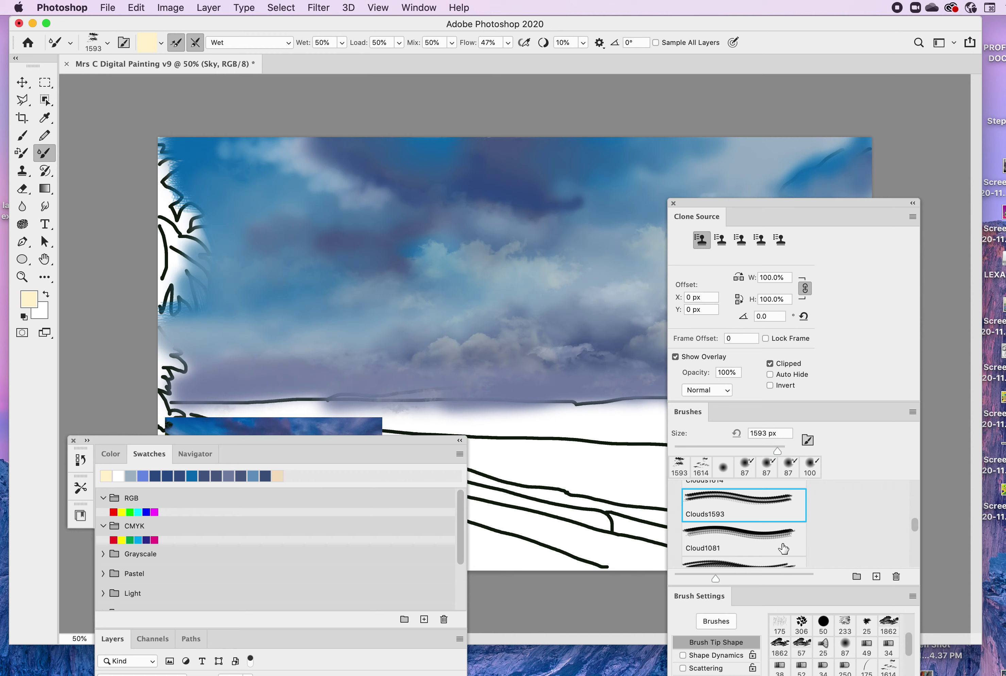
pyautogui.click(760, 533)
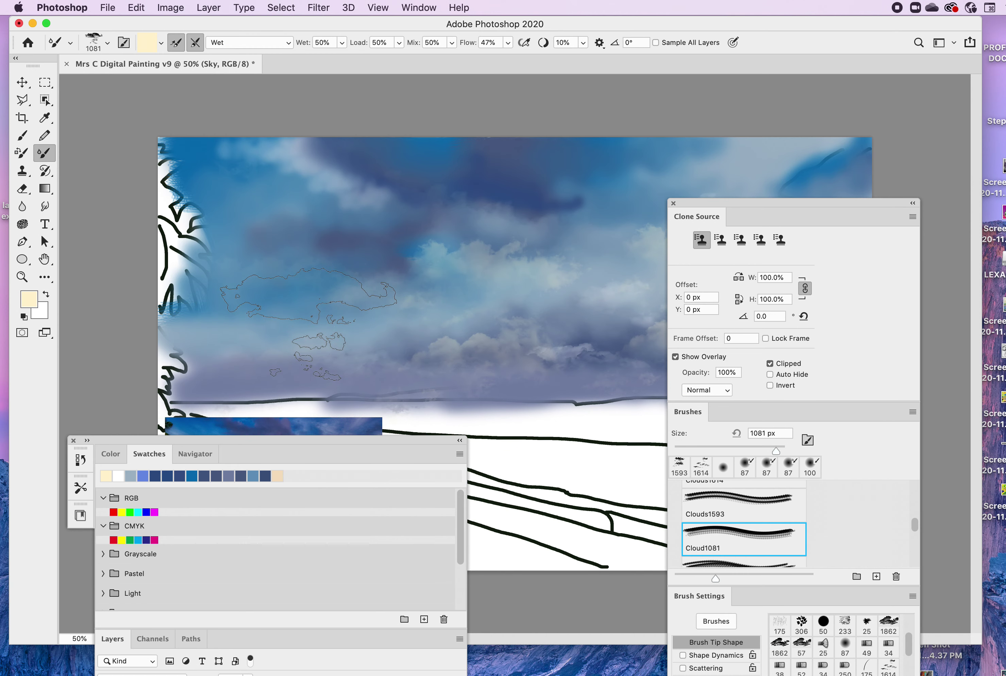
pyautogui.click(120, 475)
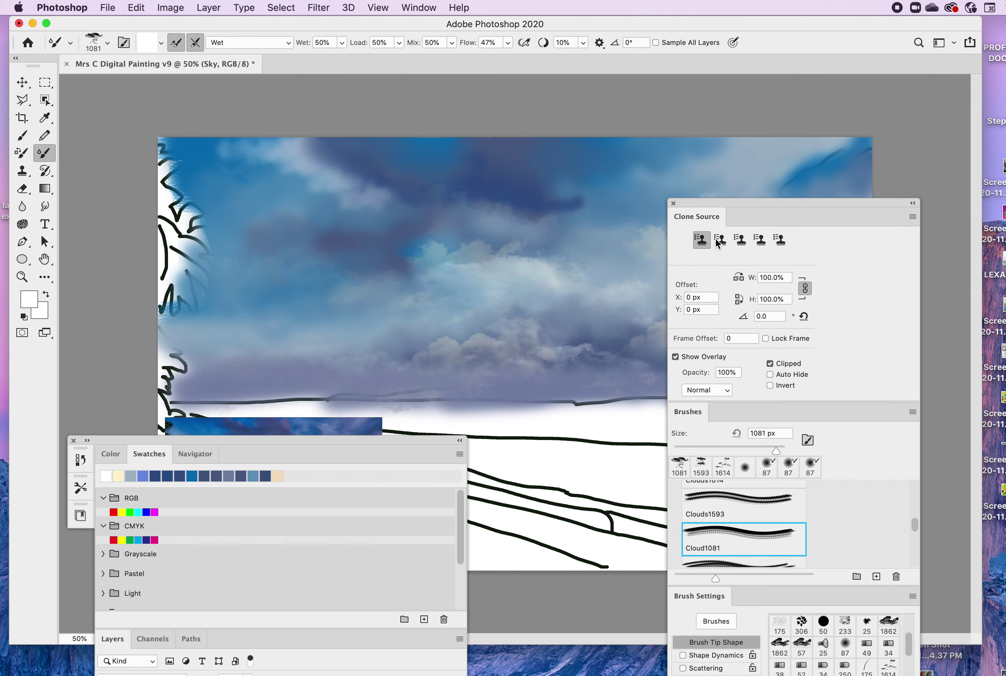
pyautogui.moveTo(730, 204)
pyautogui.mouseDown()
pyautogui.moveTo(914, 353)
pyautogui.moveTo(935, 408)
pyautogui.mouseUp()
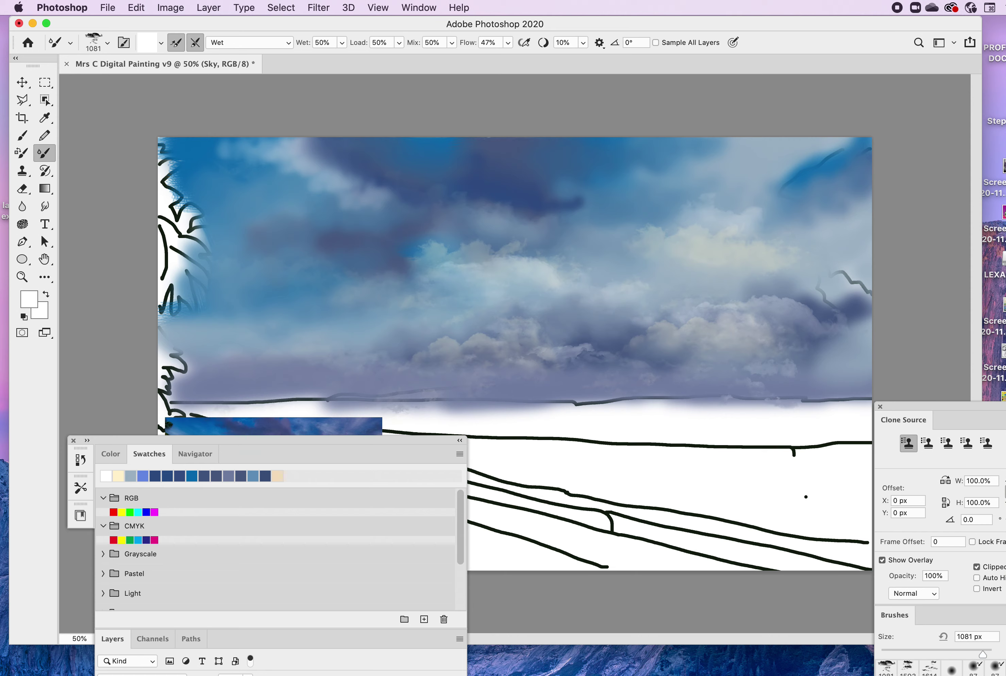
# - Try stamping white Cloud1081 clouds over the left side of the sky, and undo them
pyautogui.moveTo(229, 277)
pyautogui.mouseDown()
pyautogui.moveTo(299, 278)
pyautogui.moveTo(248, 326)
pyautogui.moveTo(271, 329)
pyautogui.moveTo(216, 351)
pyautogui.mouseUp()
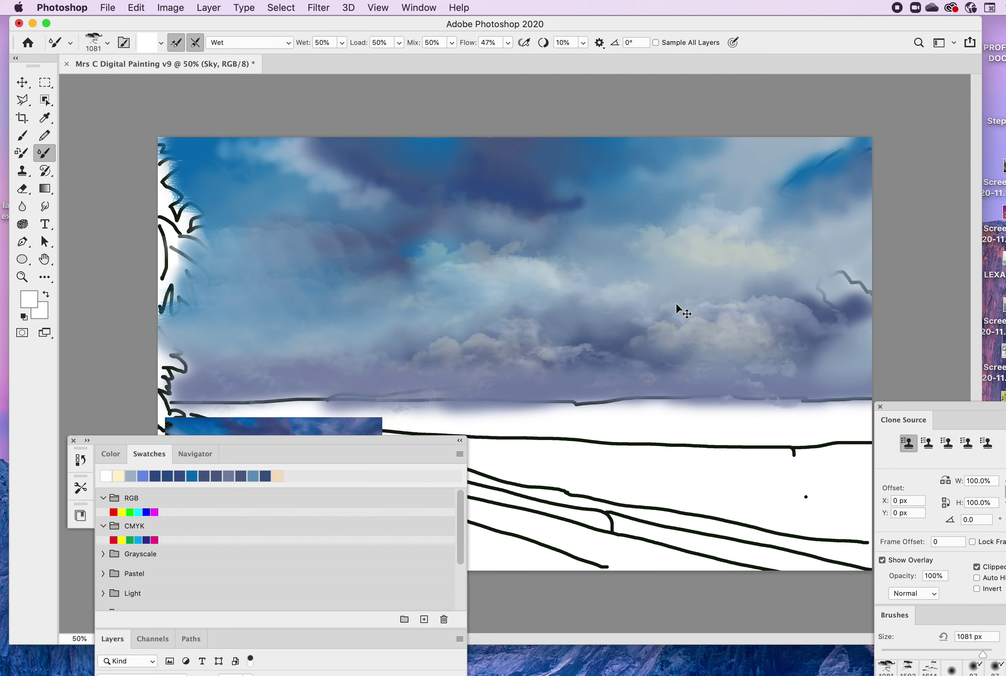
pyautogui.press('super+z')
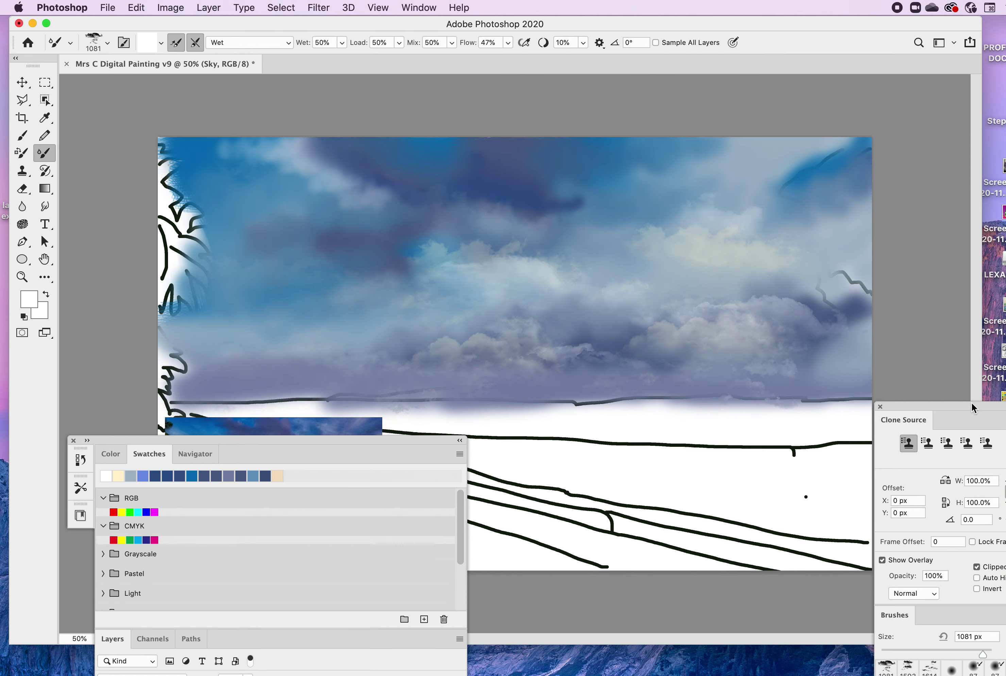
pyautogui.moveTo(971, 405); pyautogui.dragTo(779, 207)
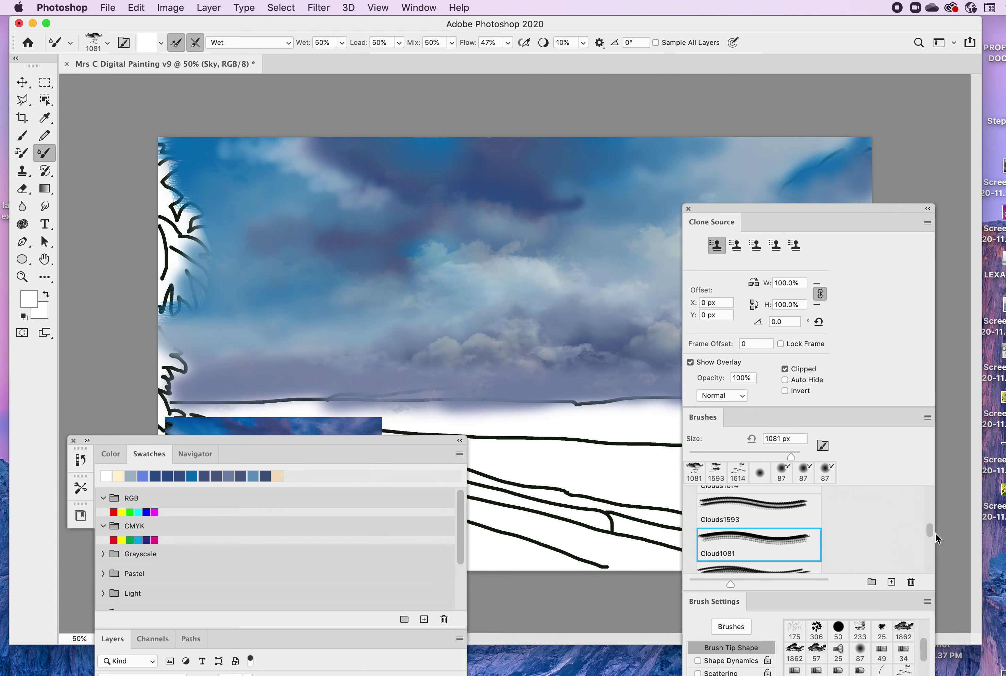
# - Choose the Clouds1453 brush with the light blue-grey swatch and stamp clouds over the upper middle of the sky
pyautogui.scroll(-3, 930, 531)
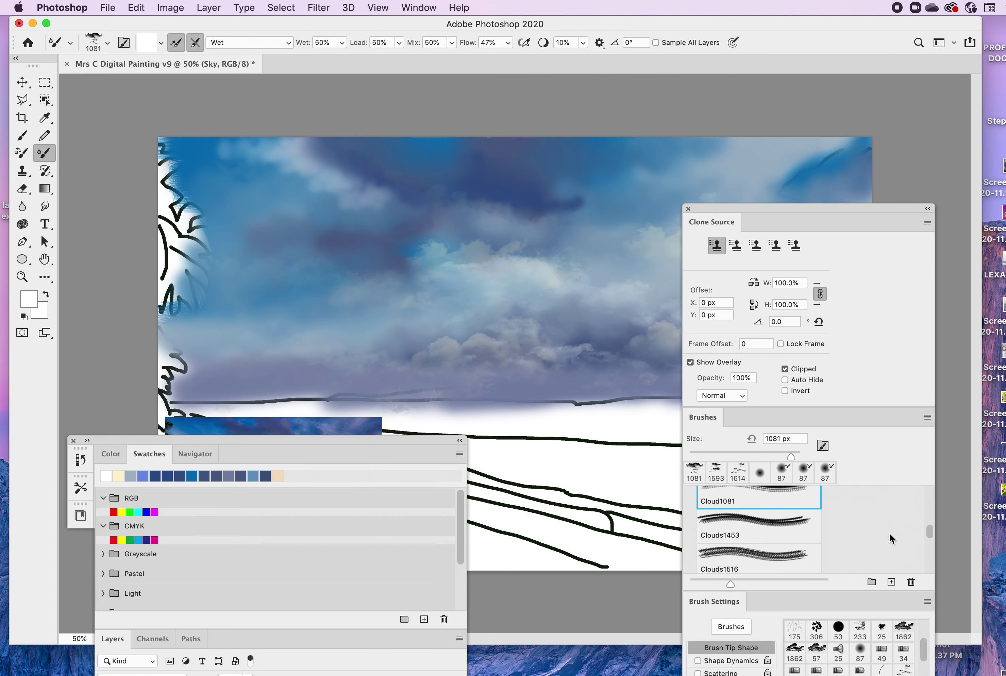
pyautogui.click(756, 523)
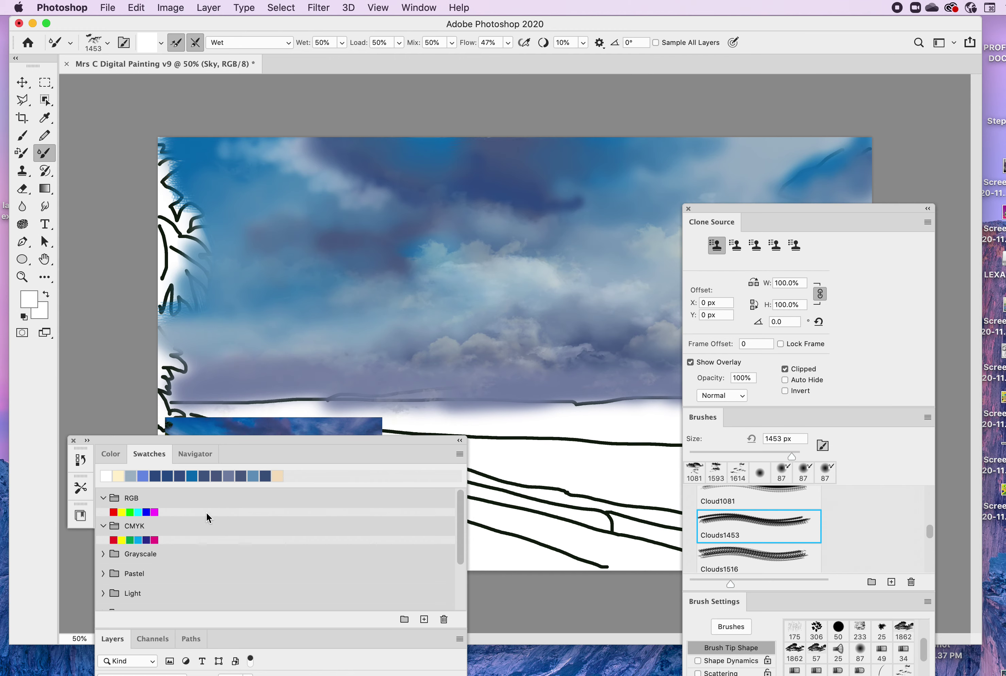
pyautogui.click(132, 475)
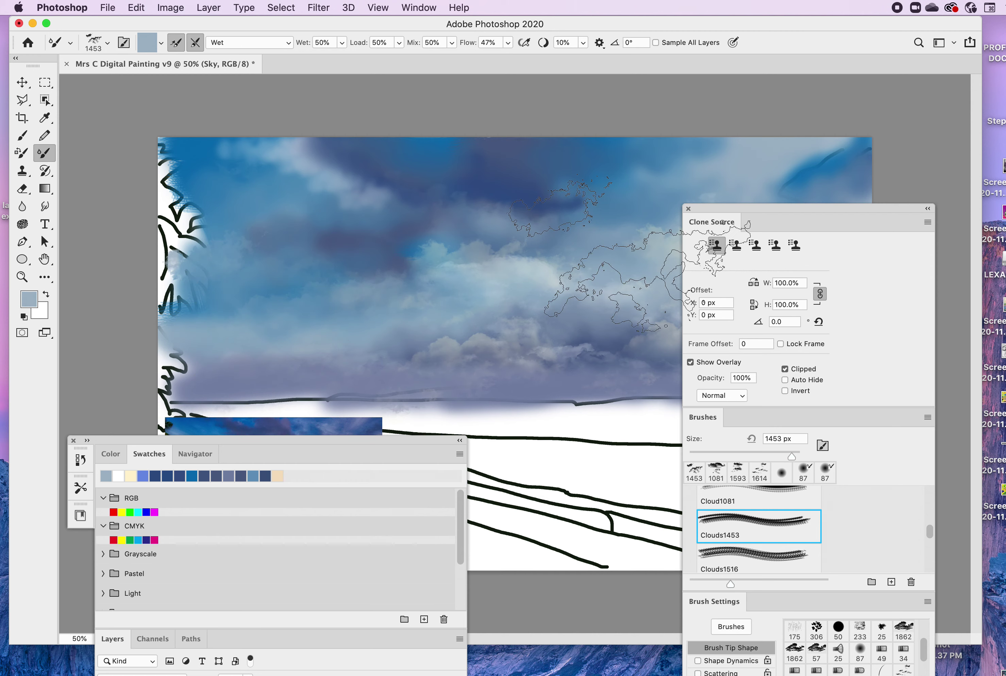
pyautogui.moveTo(740, 207); pyautogui.dragTo(914, 370)
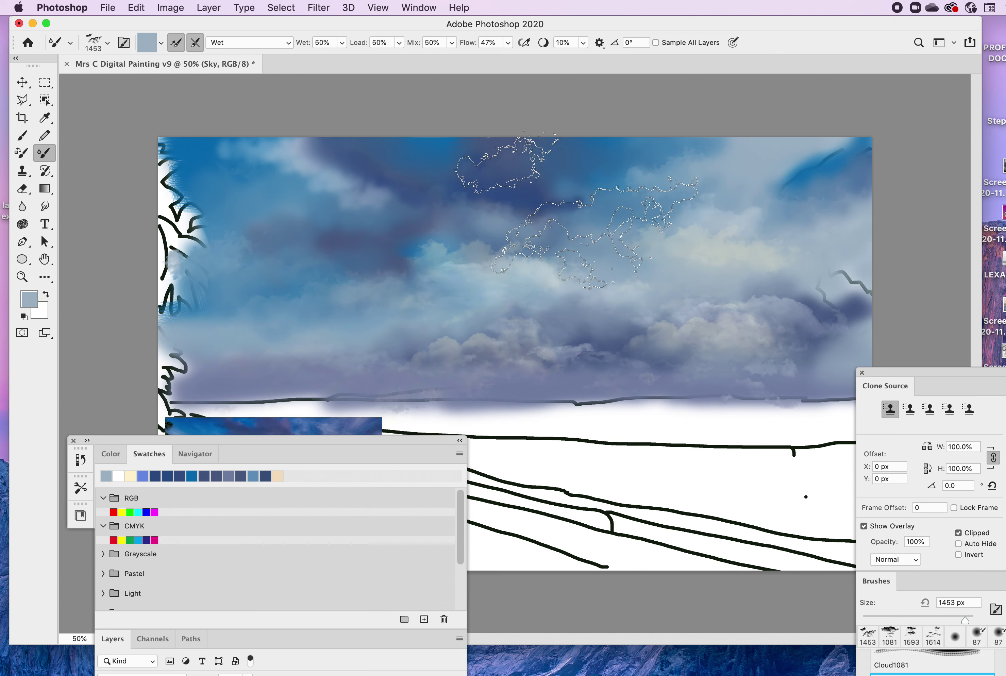
pyautogui.click(576, 209)
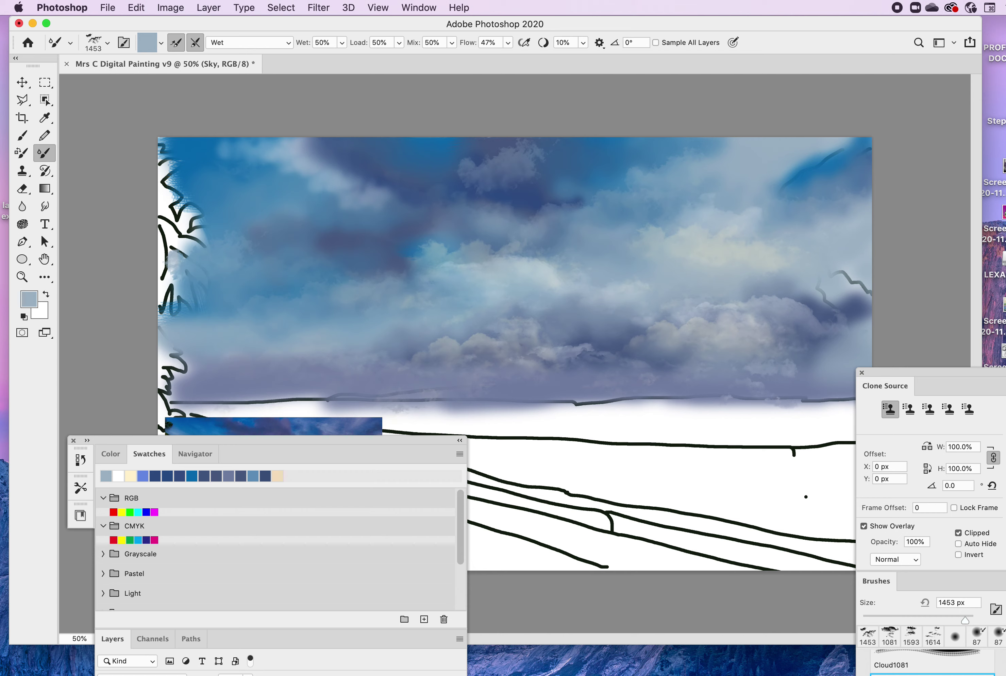
# - Load the Clouds Maria 1 preset for the regular Brush tool and change its tip to the 1453 px cloud shape
pyautogui.moveTo(373, 440)
pyautogui.mouseDown()
pyautogui.moveTo(260, 469)
pyautogui.moveTo(132, 551)
pyautogui.moveTo(148, 489)
pyautogui.moveTo(108, 435)
pyautogui.moveTo(278, 462)
pyautogui.moveTo(202, 490)
pyautogui.moveTo(238, 465)
pyautogui.moveTo(383, 225)
pyautogui.moveTo(376, 228)
pyautogui.mouseUp()
pyautogui.moveTo(976, 369)
pyautogui.mouseDown()
pyautogui.moveTo(913, 354)
pyautogui.moveTo(766, 229)
pyautogui.mouseUp()
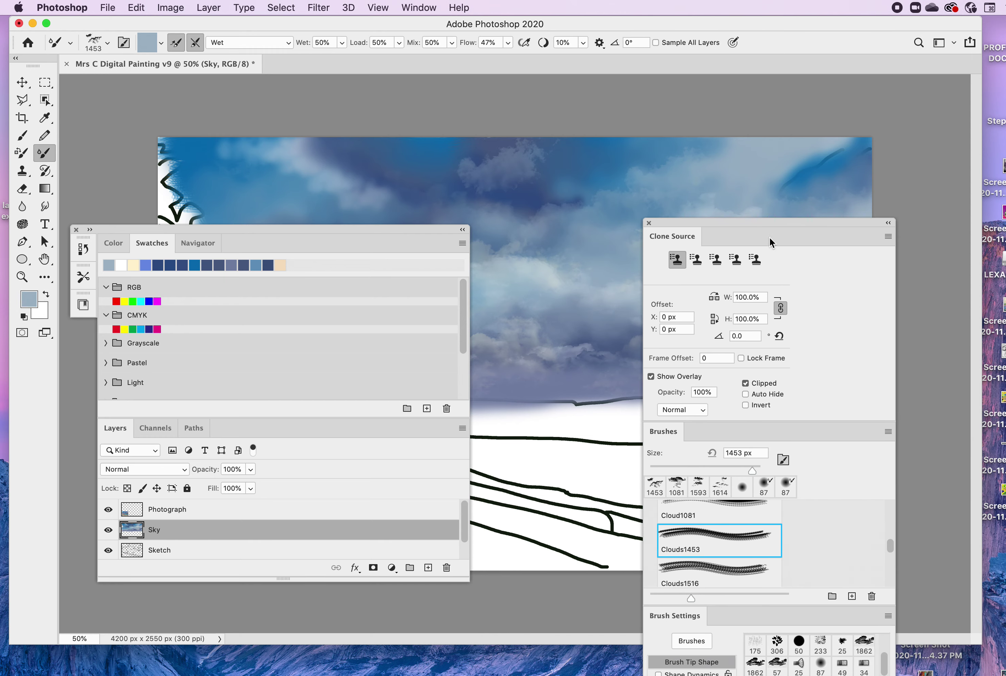
pyautogui.scroll(-4, 890, 547)
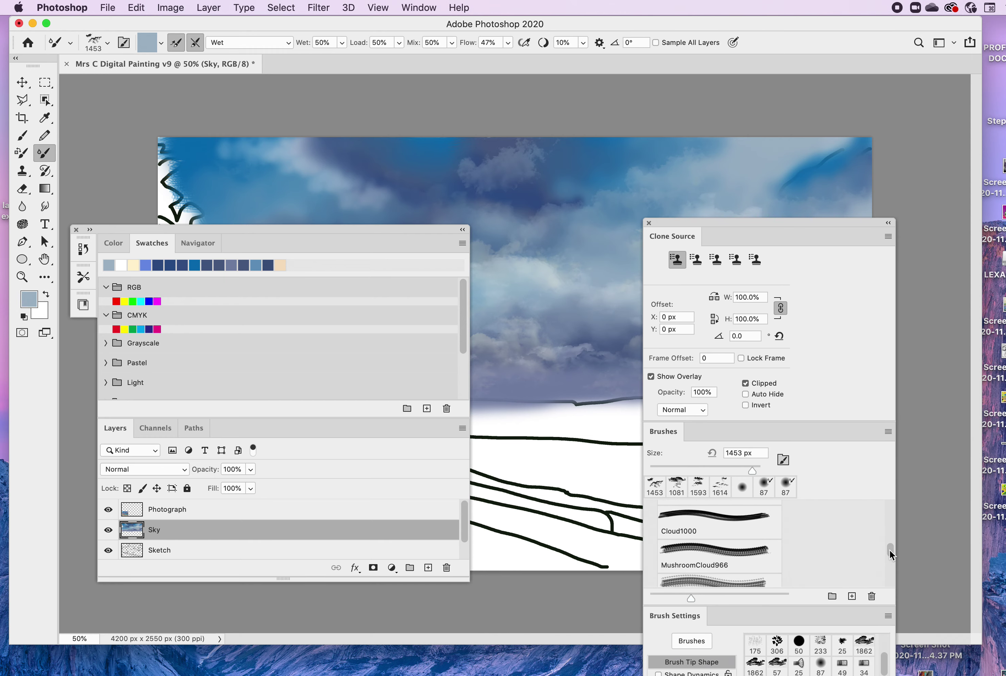
pyautogui.moveTo(889, 548); pyautogui.dragTo(889, 547)
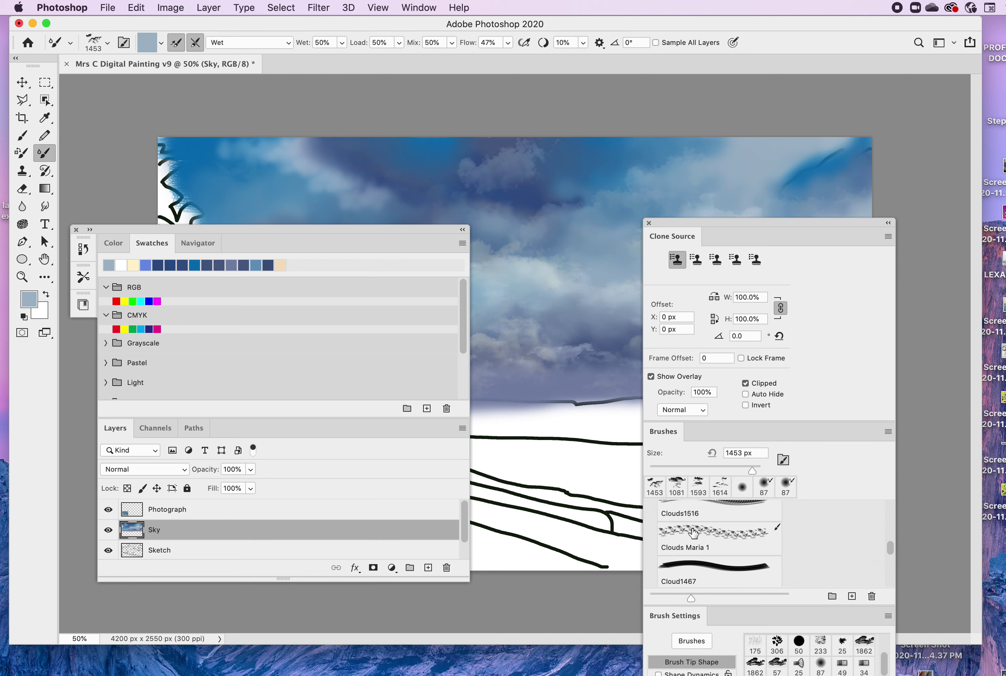
pyautogui.click(693, 533)
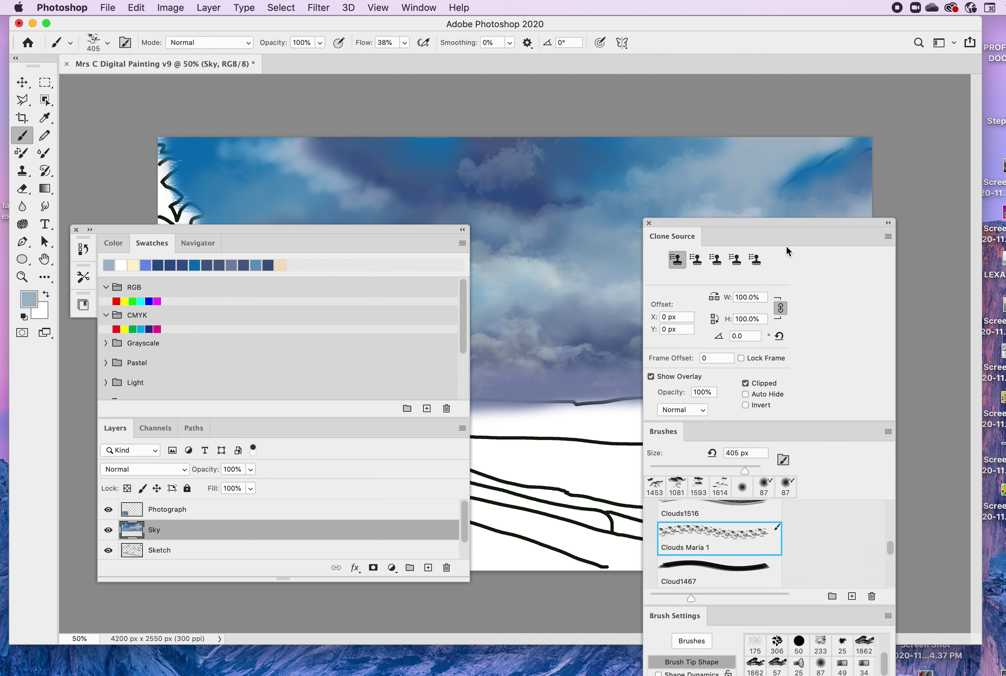
pyautogui.moveTo(786, 219)
pyautogui.mouseDown()
pyautogui.moveTo(807, 74)
pyautogui.moveTo(804, 16)
pyautogui.moveTo(838, 70)
pyautogui.mouseUp()
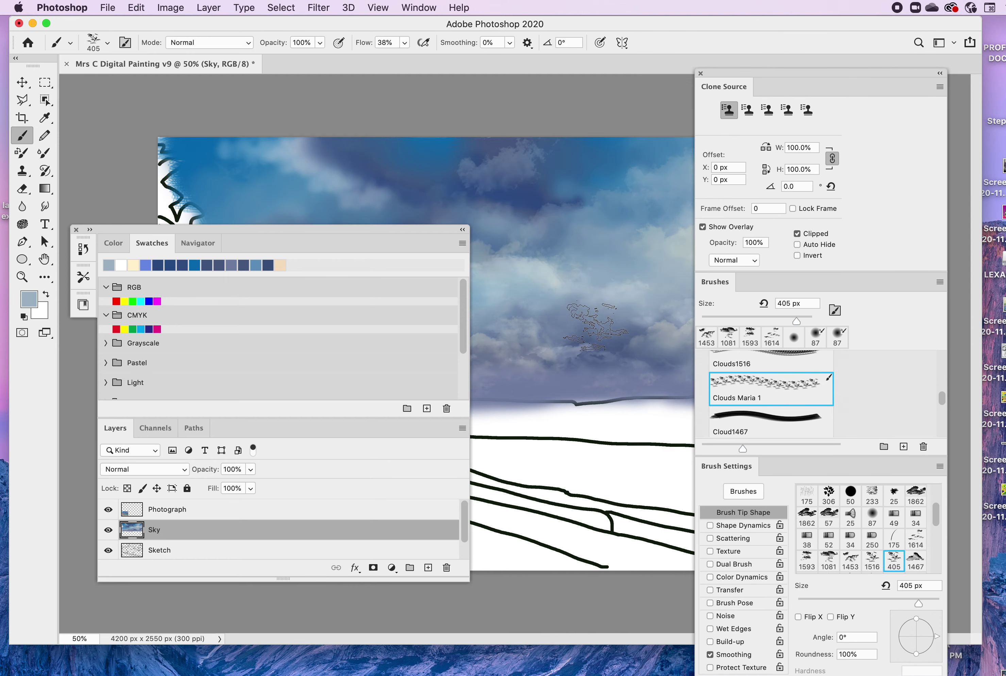
pyautogui.click(873, 560)
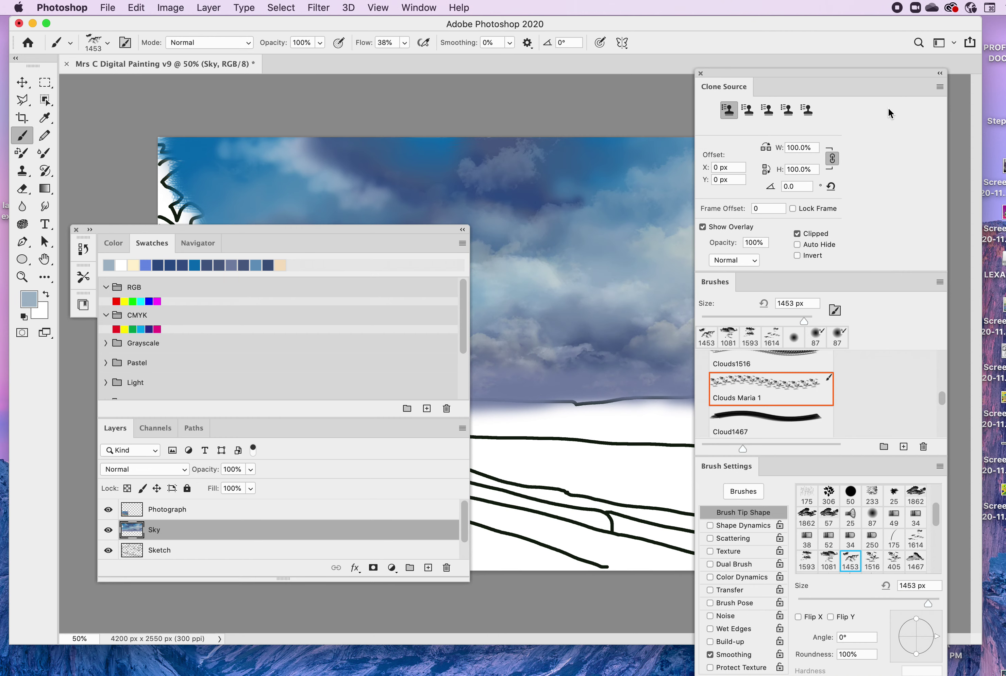
# - Collapse the Clone Source and brush panel group, and show Brush Settings on its own beside the sky
pyautogui.moveTo(874, 74); pyautogui.dragTo(776, 8)
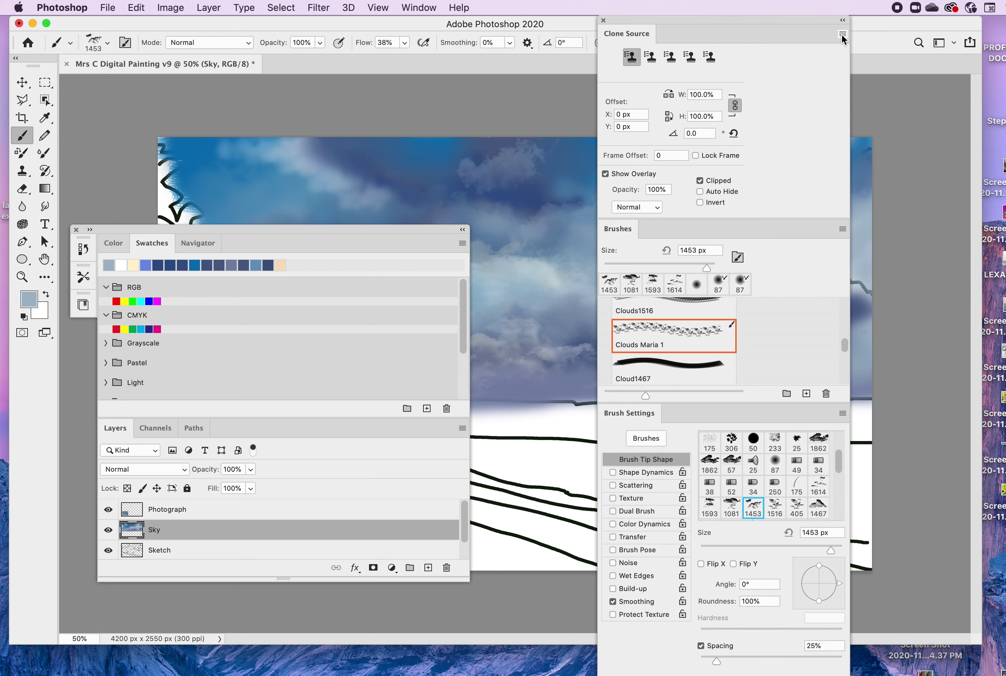
pyautogui.click(842, 22)
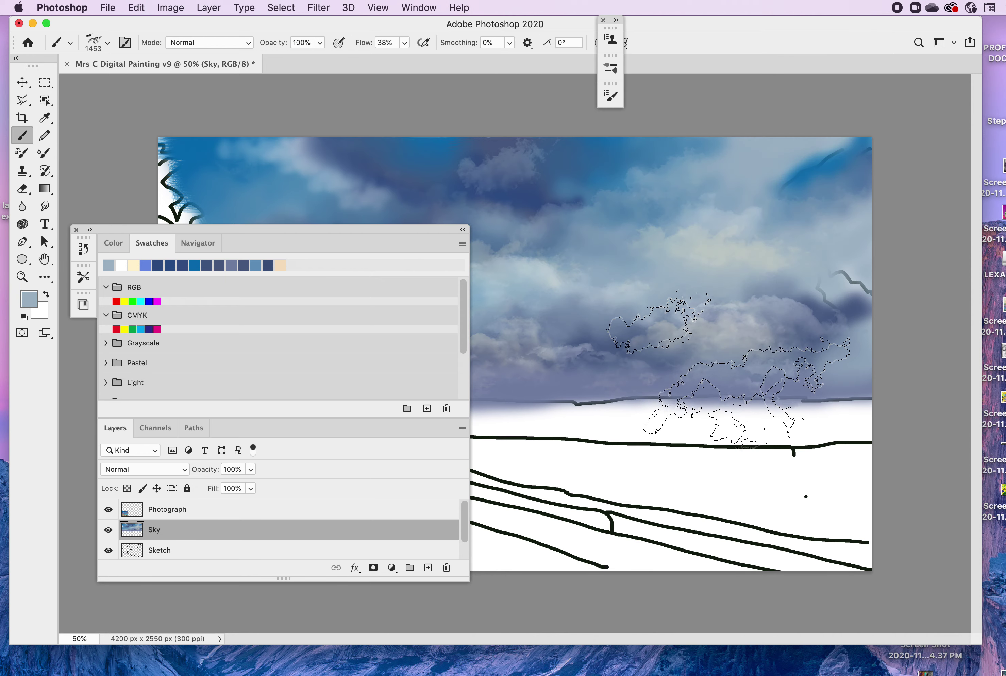
pyautogui.click(414, 11)
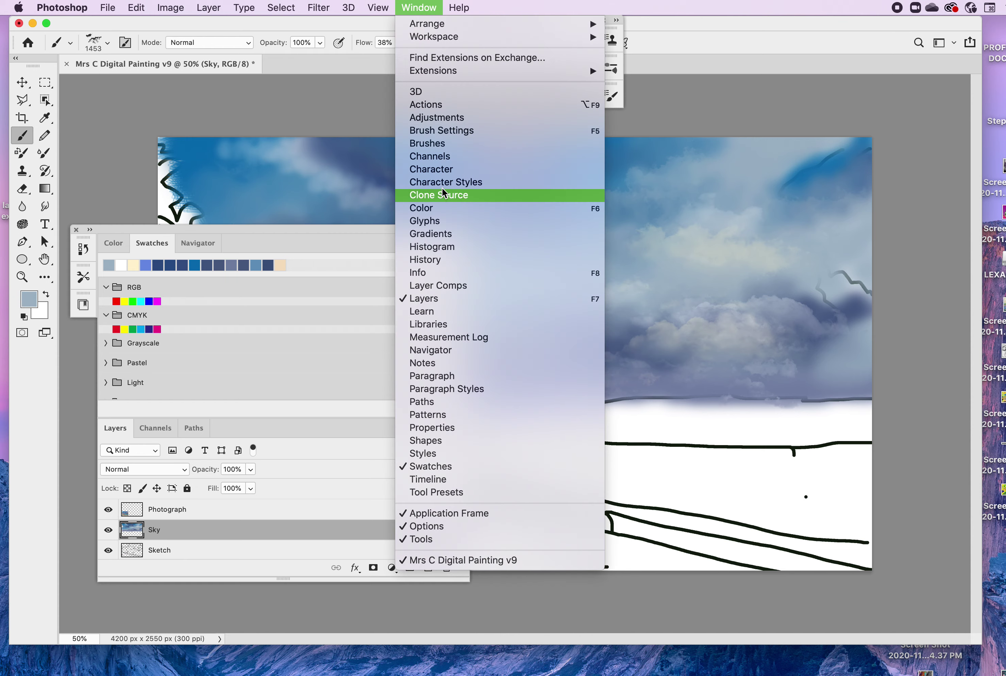
pyautogui.click(429, 143)
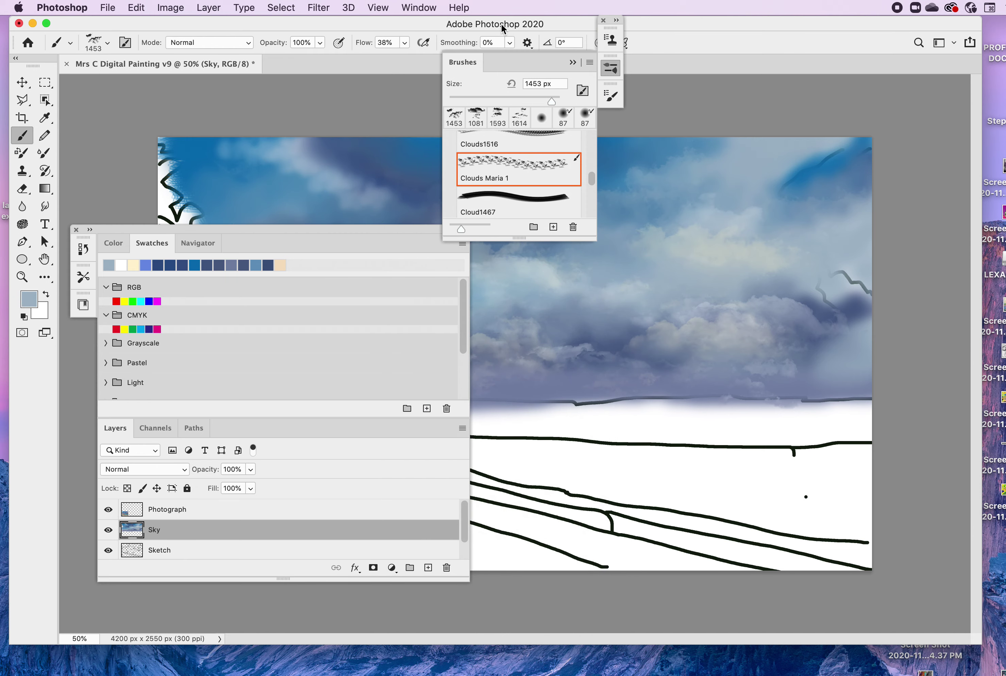
pyautogui.click(423, 11)
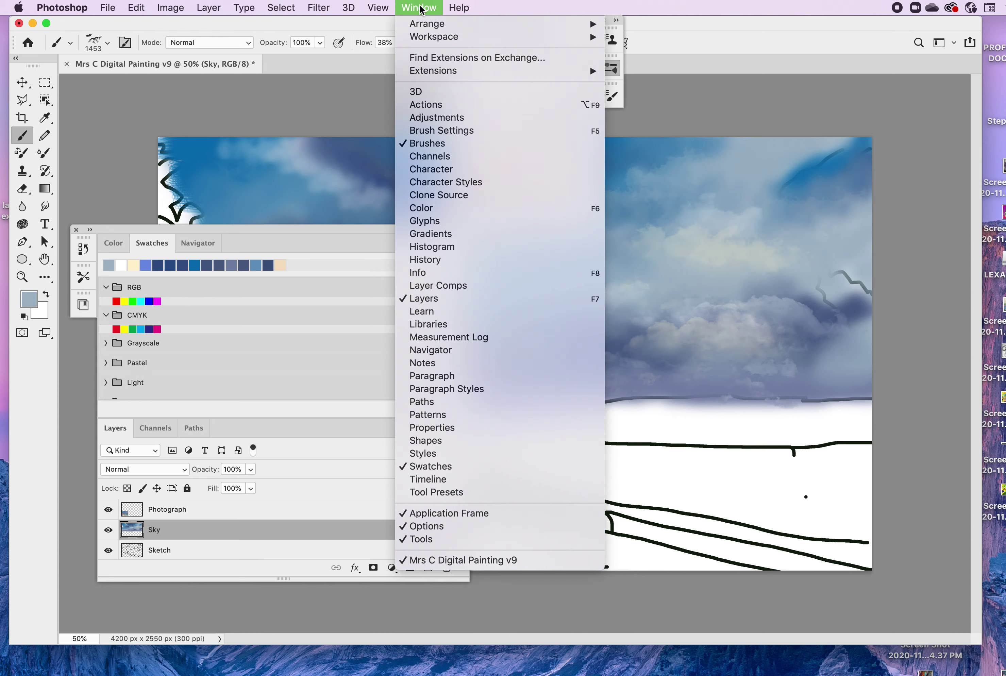
pyautogui.click(431, 130)
pyautogui.moveTo(530, 94); pyautogui.dragTo(854, 74)
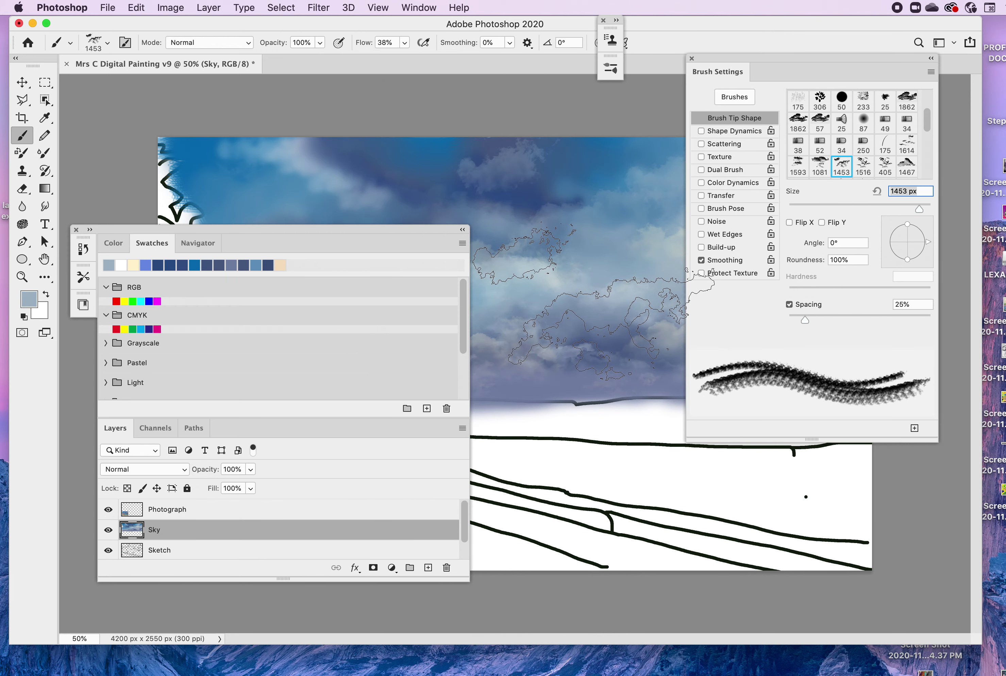
# - Set the cloud brush's spacing to 99% and its size to 929 px
pyautogui.moveTo(805, 316); pyautogui.dragTo(855, 314)
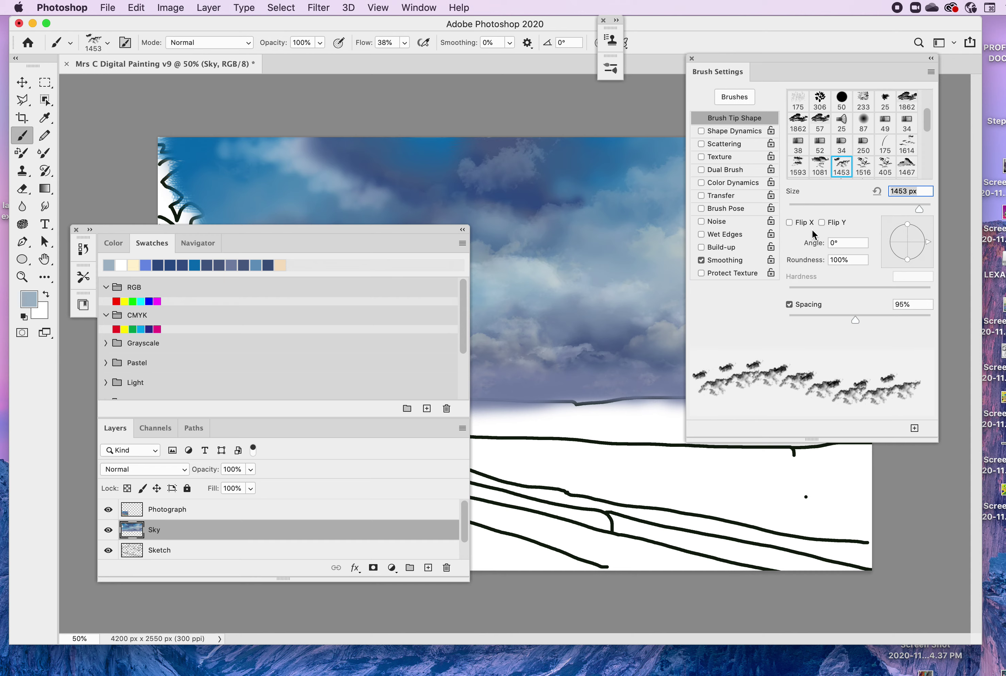
pyautogui.moveTo(916, 208); pyautogui.dragTo(911, 209)
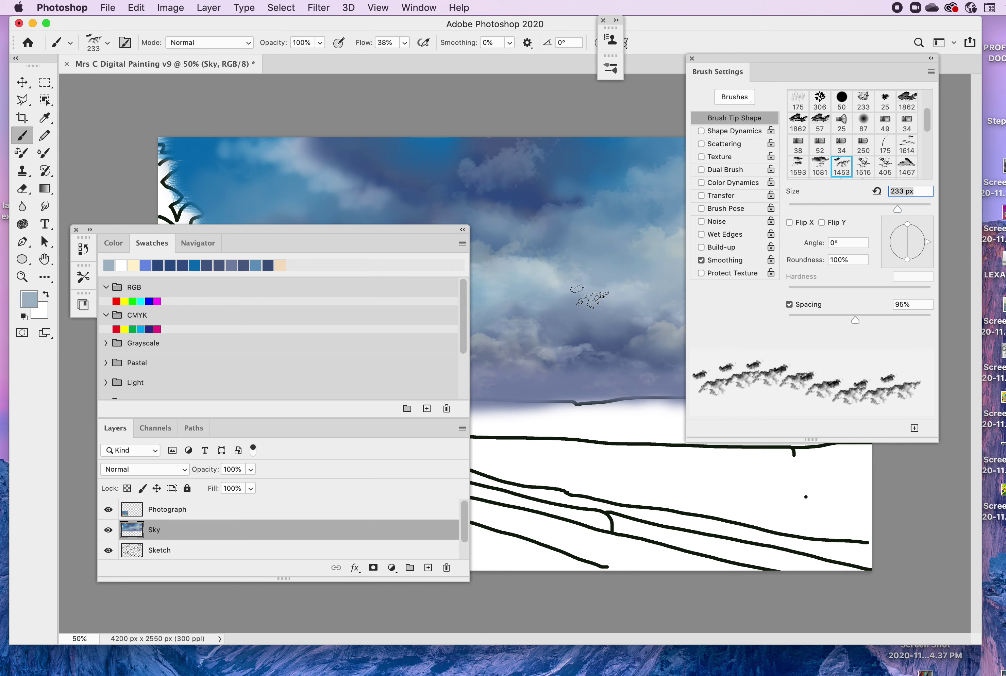
pyautogui.moveTo(899, 210); pyautogui.dragTo(907, 210)
pyautogui.moveTo(913, 210); pyautogui.dragTo(915, 210)
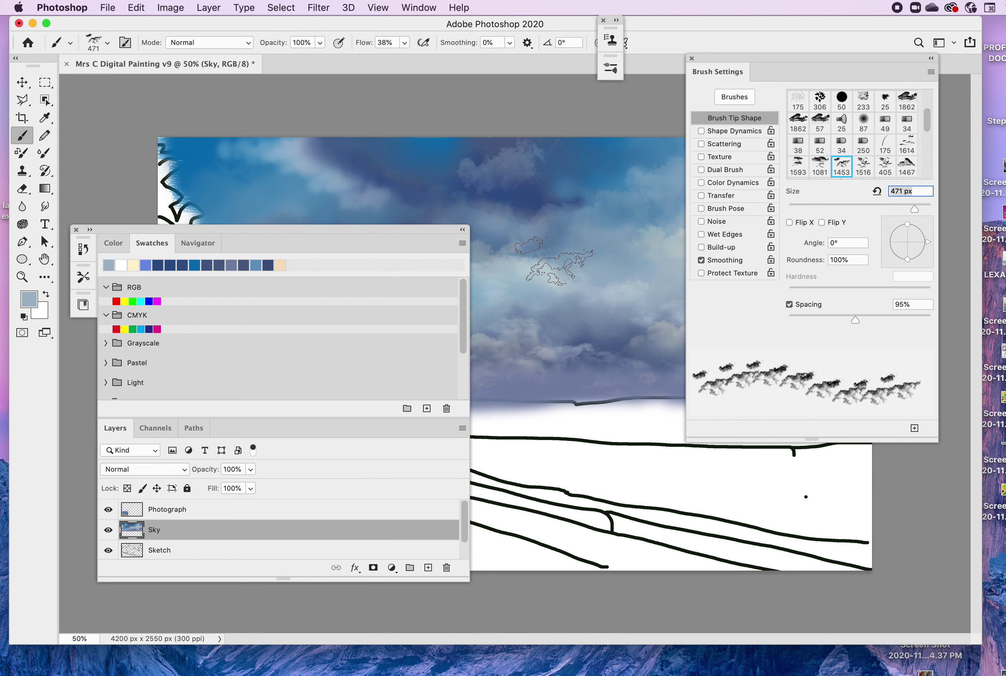
pyautogui.moveTo(857, 318); pyautogui.dragTo(859, 320)
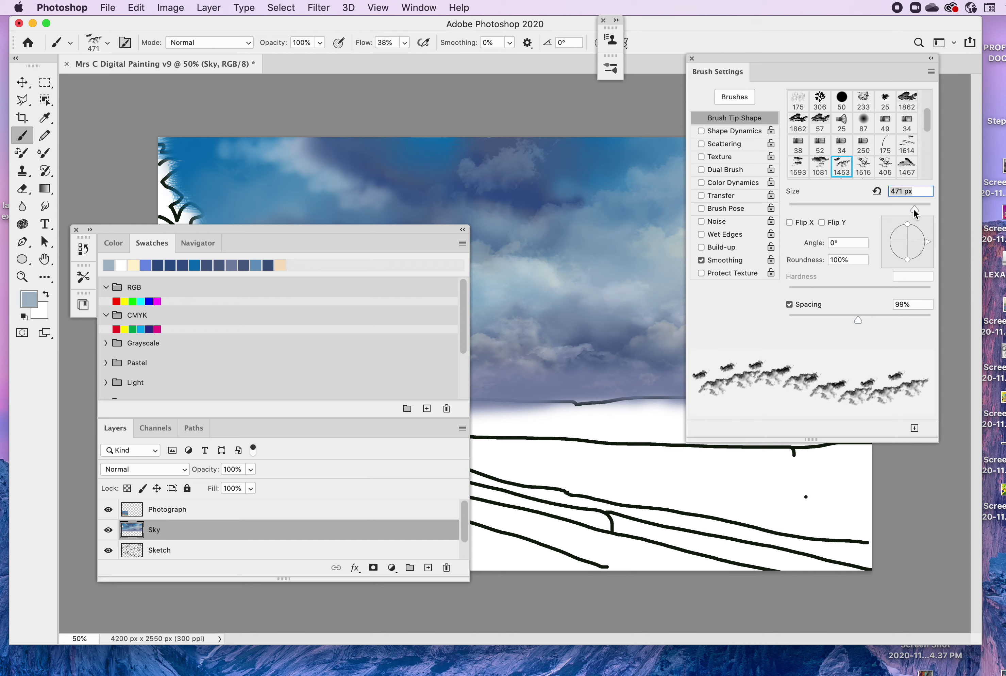
pyautogui.moveTo(916, 208); pyautogui.dragTo(918, 208)
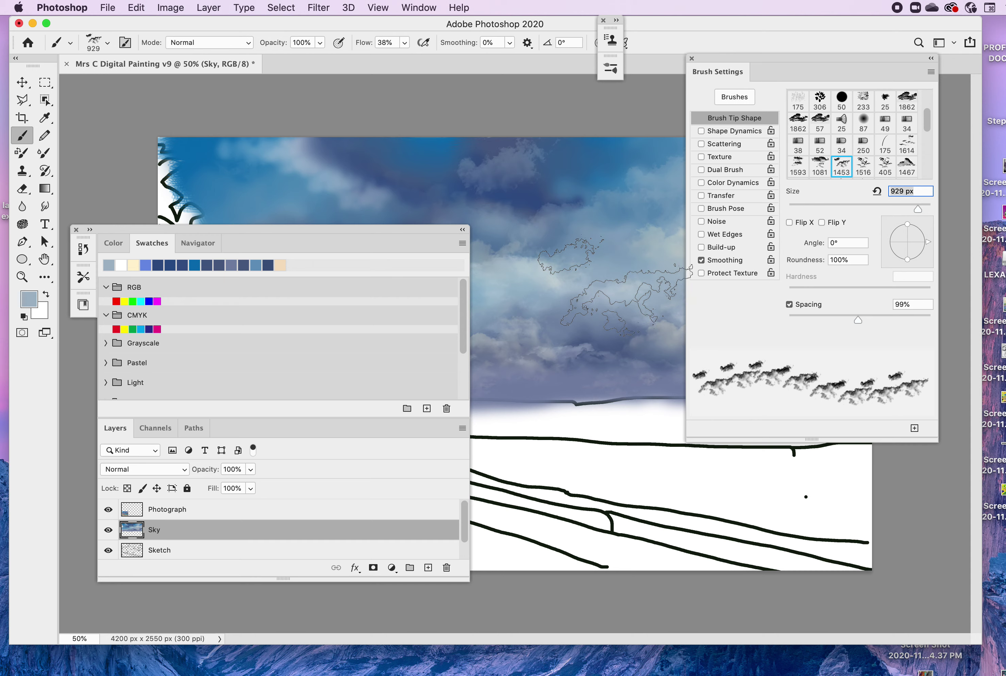
# - Stamp pale cream highlight clouds over the middle, right and lower left of the sky, clearing the floating panels off the canvas
pyautogui.click(131, 265)
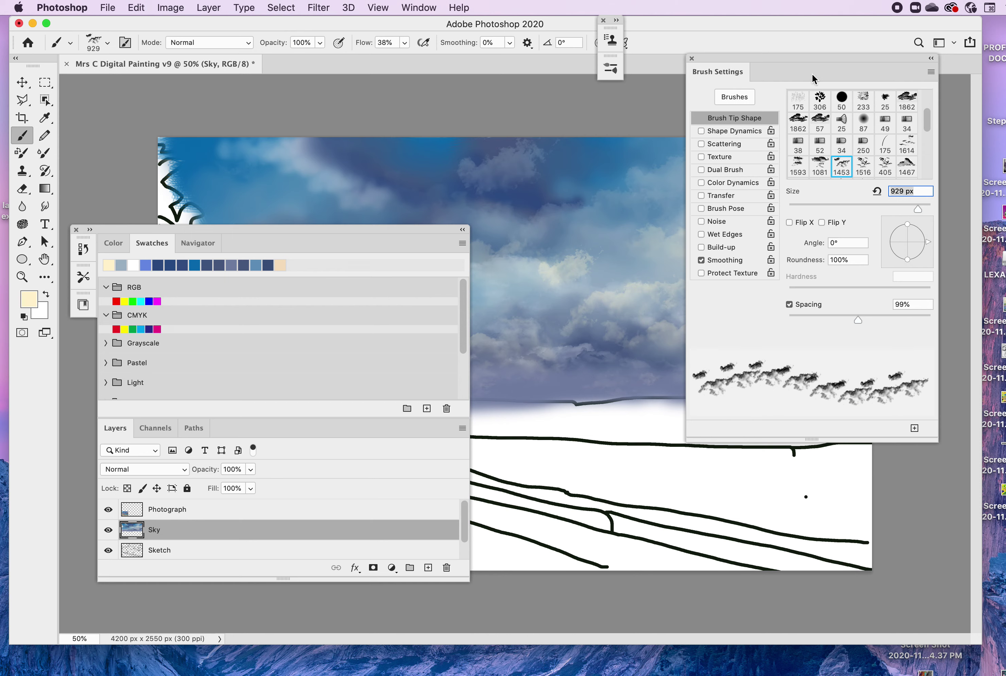
pyautogui.moveTo(793, 77)
pyautogui.mouseDown()
pyautogui.moveTo(848, 84)
pyautogui.moveTo(980, 135)
pyautogui.mouseUp()
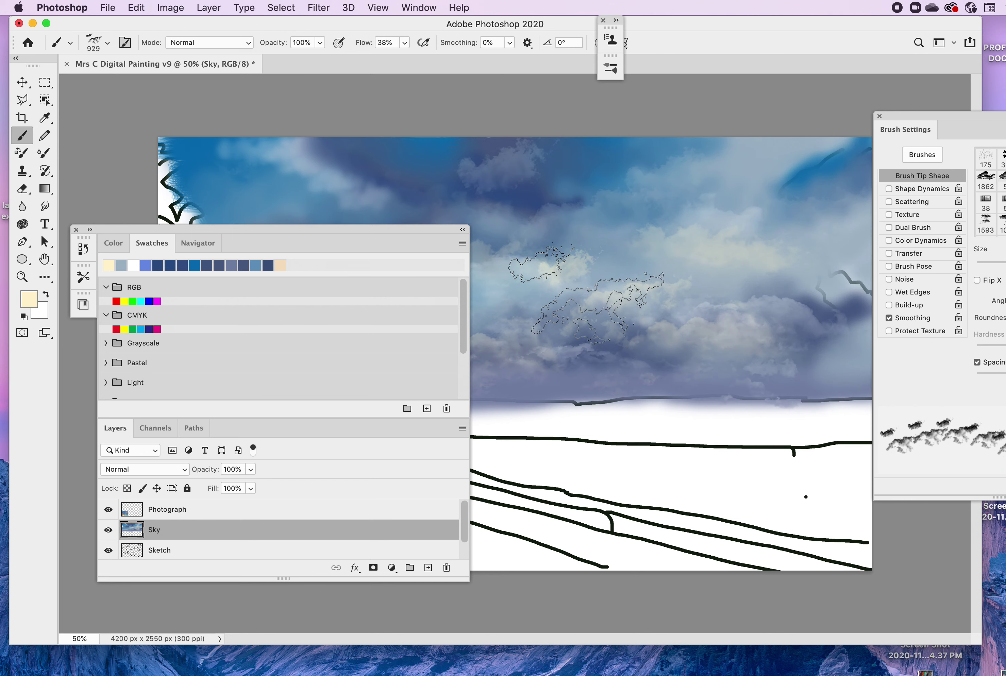
pyautogui.moveTo(616, 298); pyautogui.dragTo(619, 301)
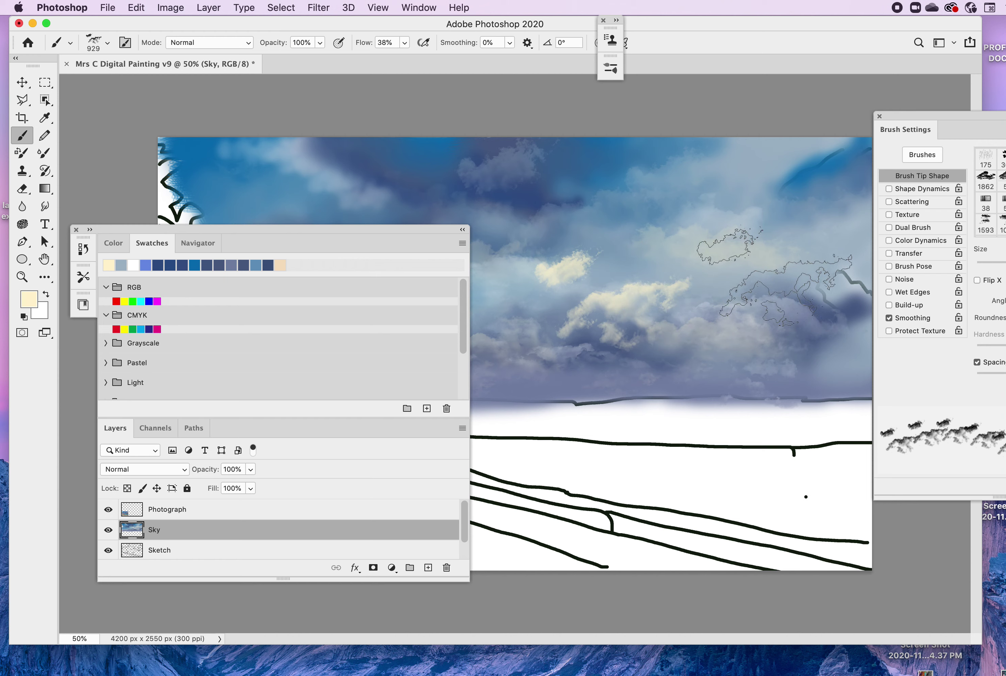
pyautogui.moveTo(422, 230); pyautogui.dragTo(217, 272)
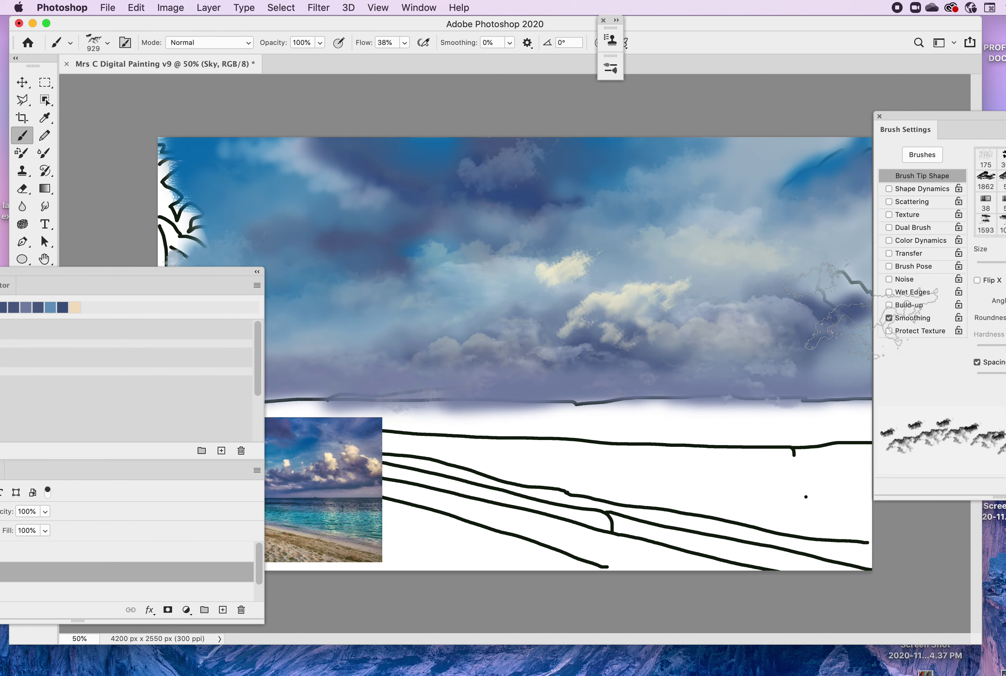
pyautogui.click(809, 292)
pyautogui.click(809, 293)
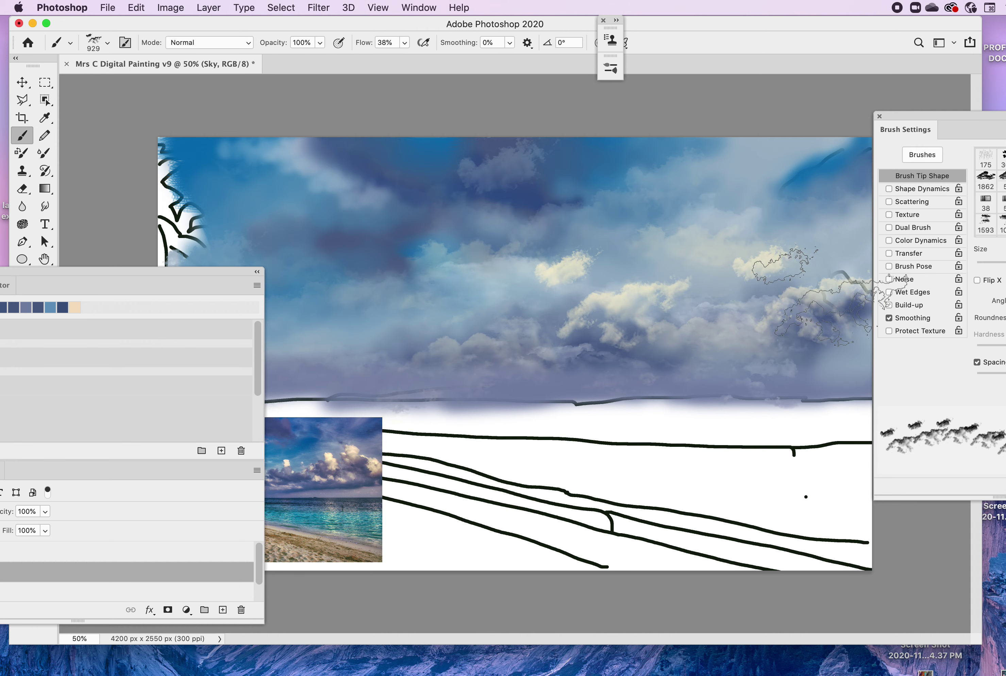
pyautogui.press('F5')
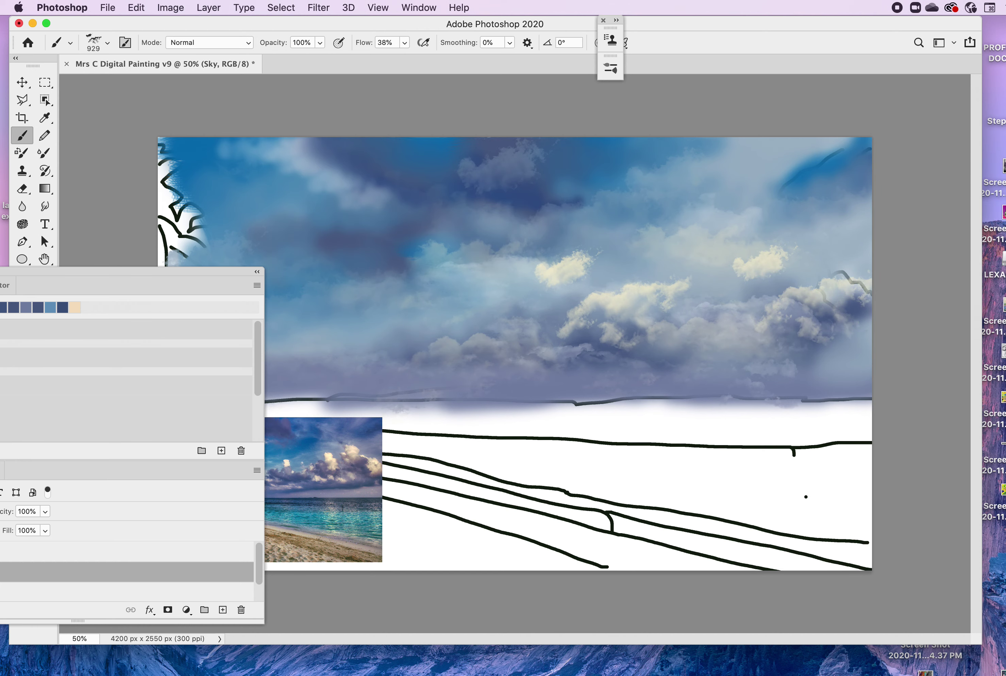
pyautogui.click(384, 365)
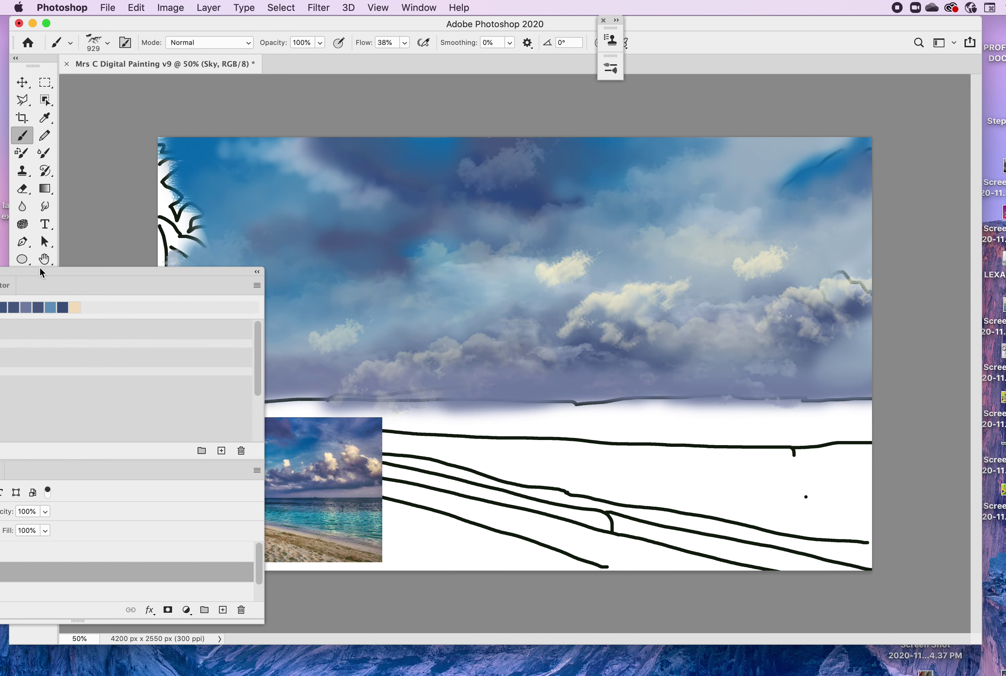
# - Switch to the Mixer Brush, bring back Brush Settings, and choose the 25 px Round Fan bristle tip enlarged to 90 px
pyautogui.click(44, 153)
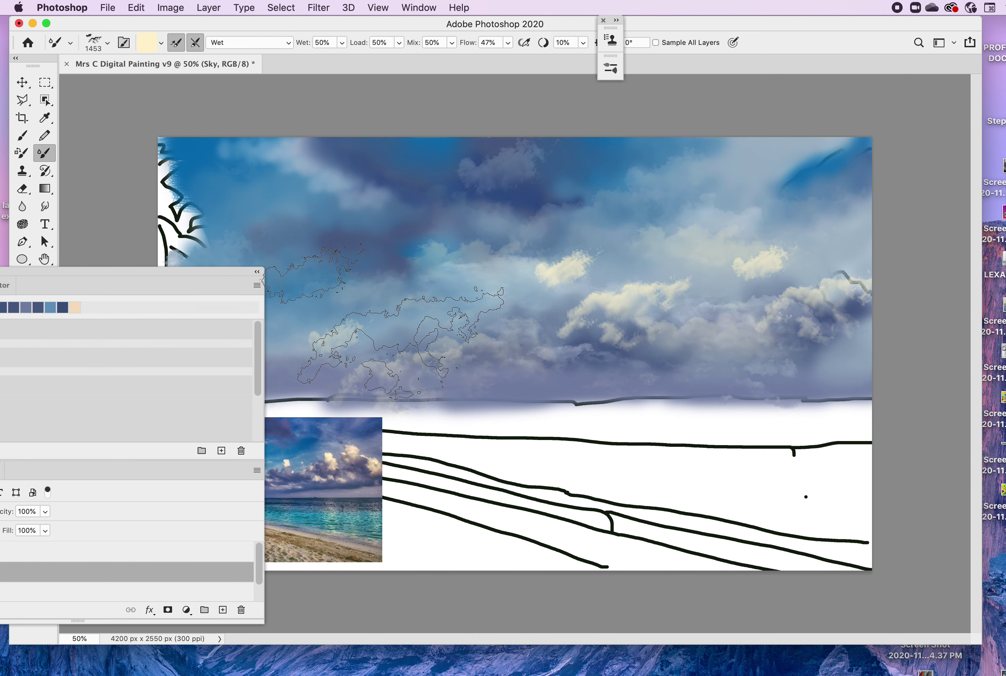
pyautogui.moveTo(174, 269)
pyautogui.mouseDown()
pyautogui.moveTo(489, 196)
pyautogui.moveTo(416, 260)
pyautogui.moveTo(163, 341)
pyautogui.moveTo(156, 334)
pyautogui.mouseUp()
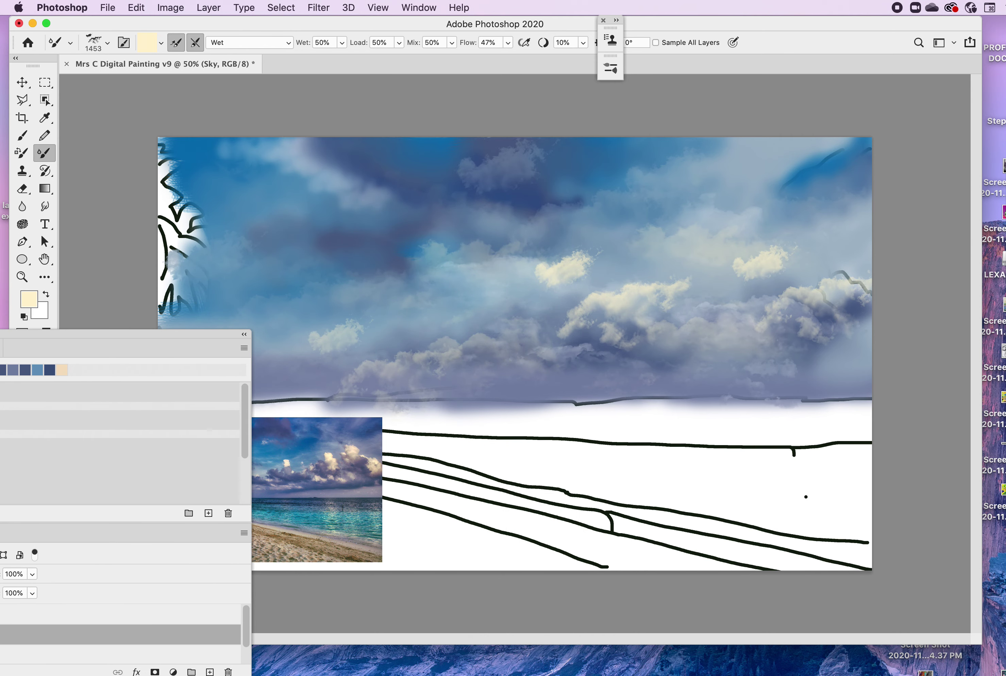
pyautogui.moveTo(1004, 166); pyautogui.dragTo(767, 140)
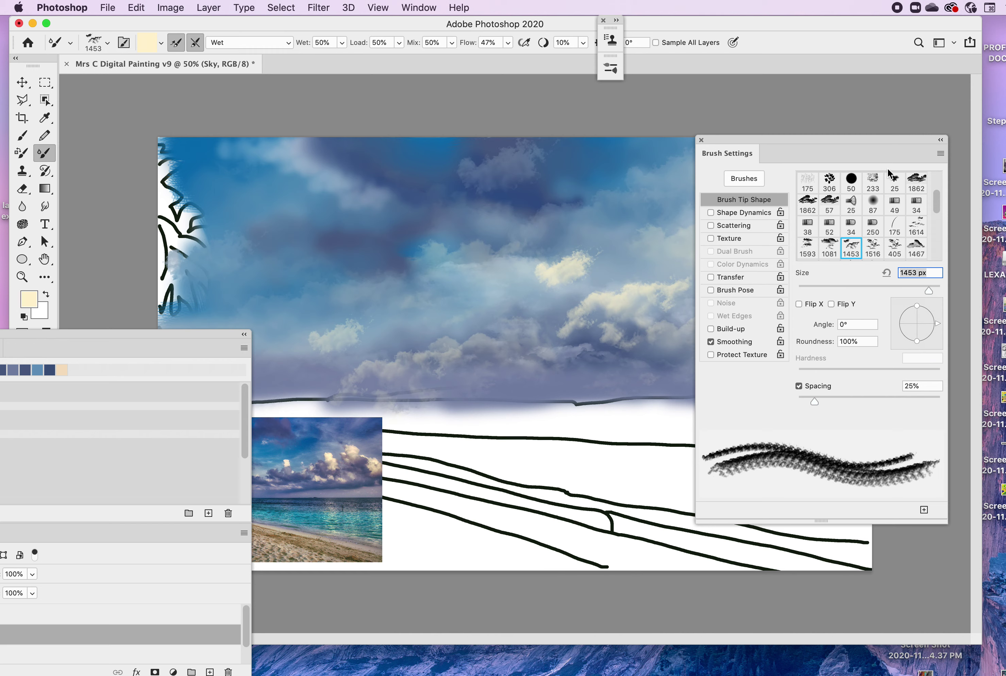
pyautogui.click(850, 203)
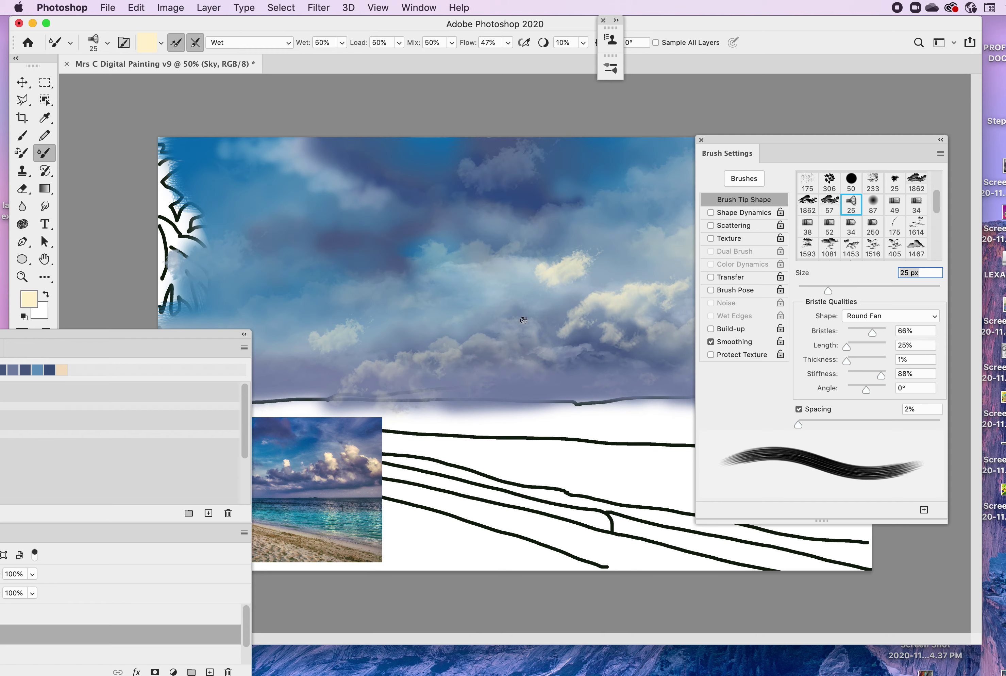
pyautogui.press(']')
pyautogui.press(']')
pyautogui.press(']')
pyautogui.press(']')
pyautogui.press(']')
pyautogui.press(']')
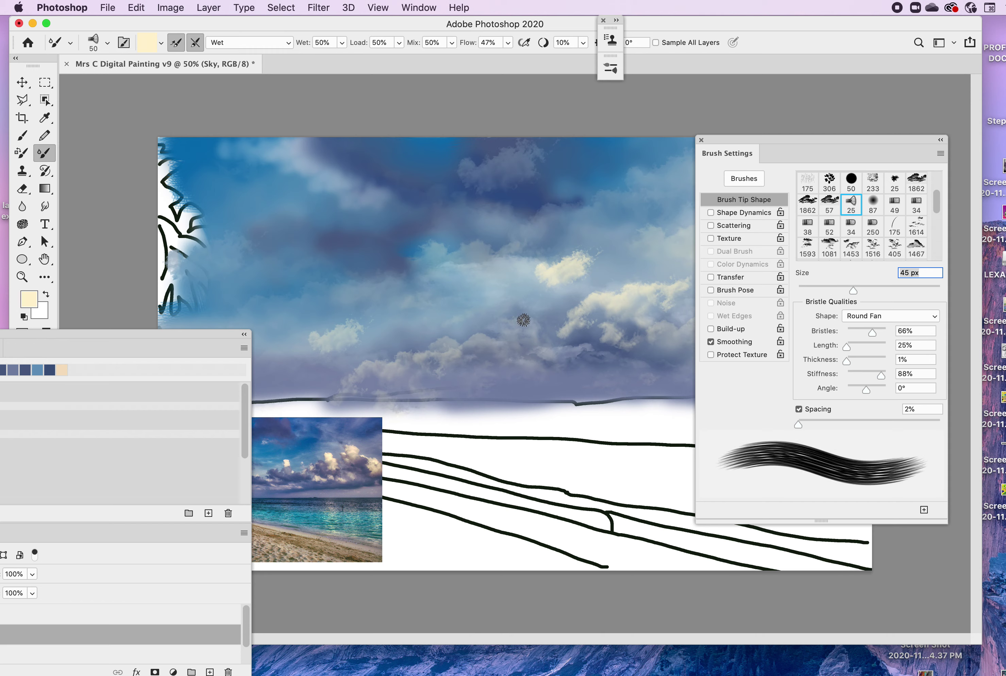
pyautogui.press(']')
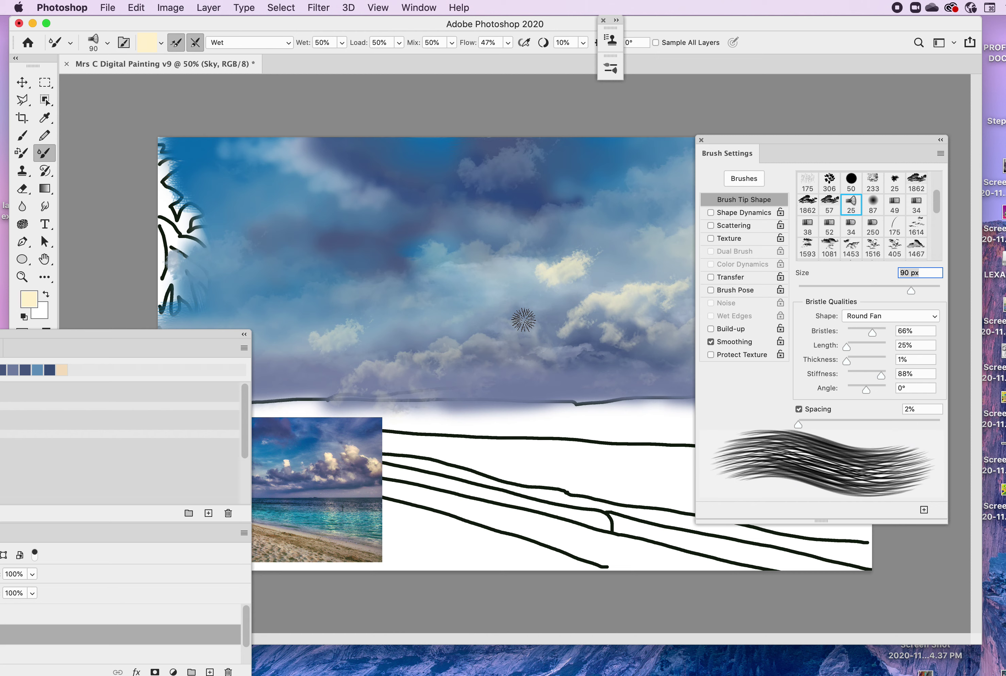
# - Blend the cream highlight clouds in the sky with the Mixer Brush, moving the floating panels to uncover the canvas and the colour swatches
pyautogui.moveTo(574, 333)
pyautogui.mouseDown()
pyautogui.moveTo(549, 340)
pyautogui.moveTo(605, 344)
pyautogui.moveTo(595, 332)
pyautogui.moveTo(604, 322)
pyautogui.moveTo(594, 330)
pyautogui.moveTo(604, 323)
pyautogui.moveTo(610, 340)
pyautogui.moveTo(616, 332)
pyautogui.moveTo(573, 328)
pyautogui.mouseUp()
pyautogui.moveTo(759, 141); pyautogui.dragTo(936, 165)
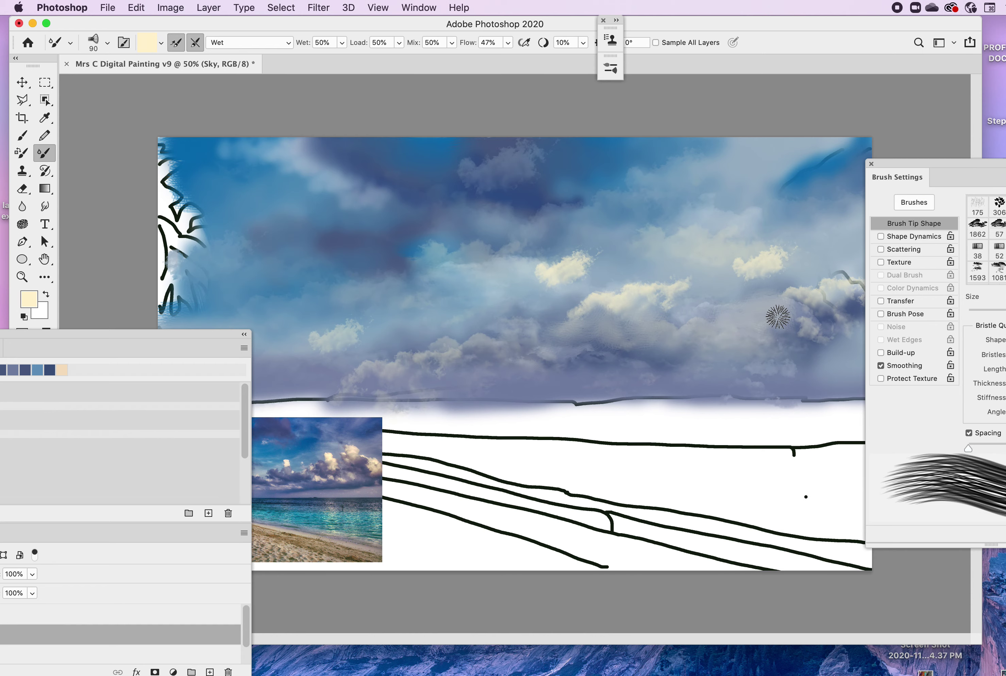
pyautogui.moveTo(193, 342)
pyautogui.mouseDown()
pyautogui.moveTo(525, 401)
pyautogui.moveTo(919, 375)
pyautogui.moveTo(894, 415)
pyautogui.mouseUp()
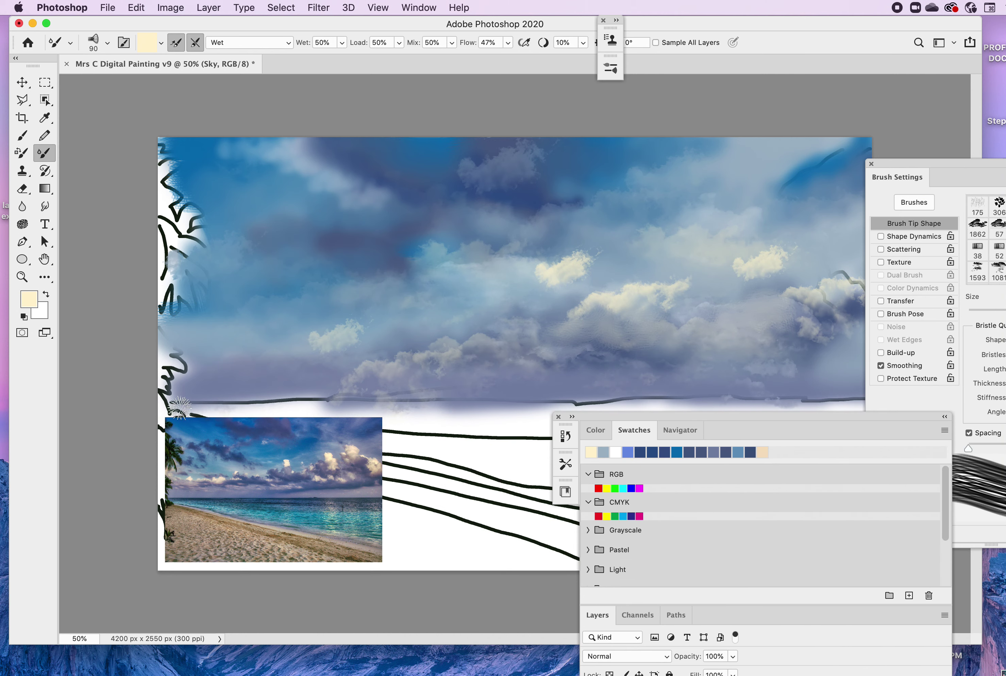
# - Pick a dark blue swatch and switch to the Brush tool with the 1862 px cloud tip
pyautogui.click(689, 452)
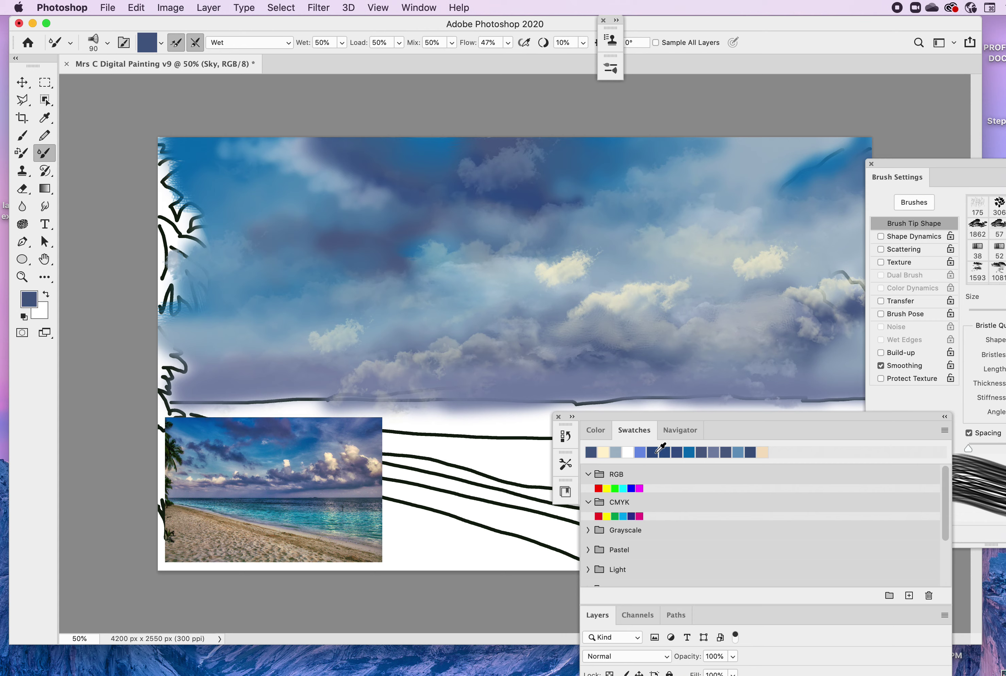
pyautogui.click(653, 451)
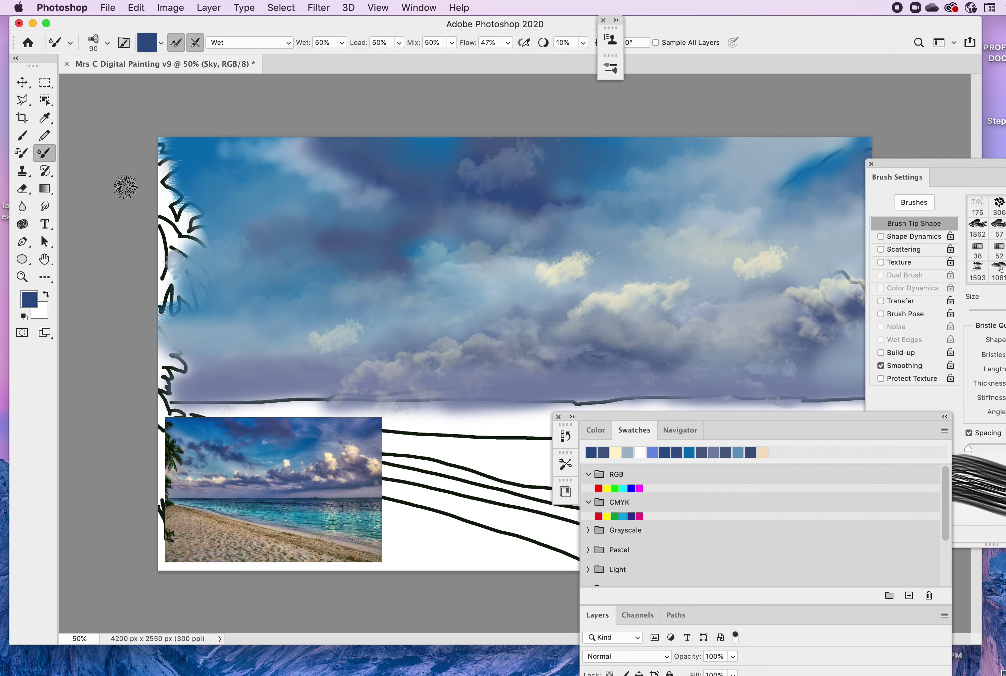
pyautogui.click(23, 136)
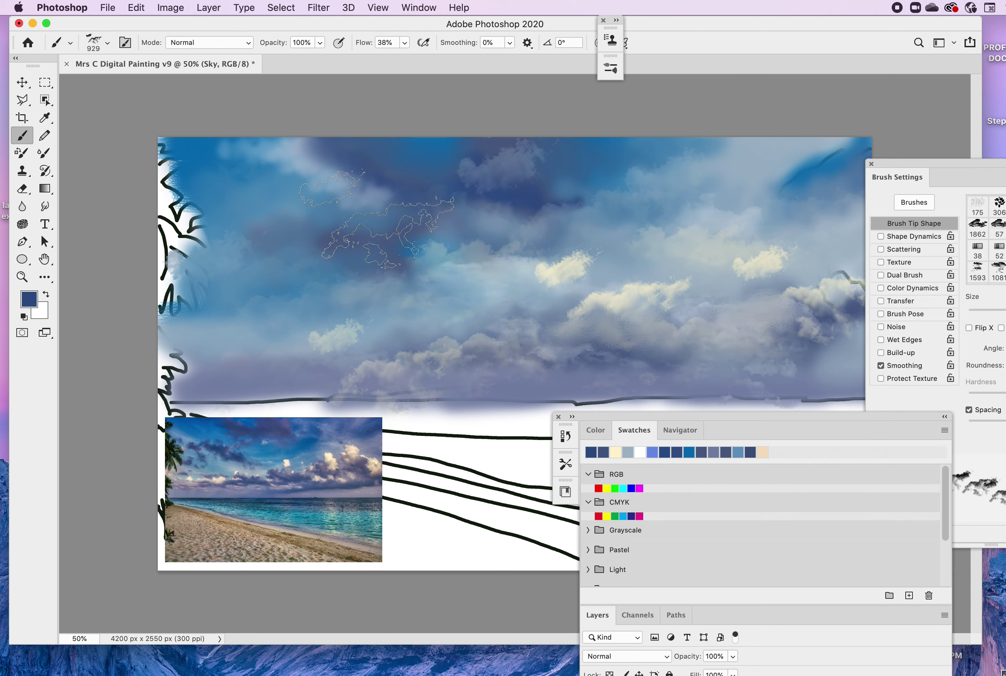
pyautogui.moveTo(995, 172); pyautogui.dragTo(848, 236)
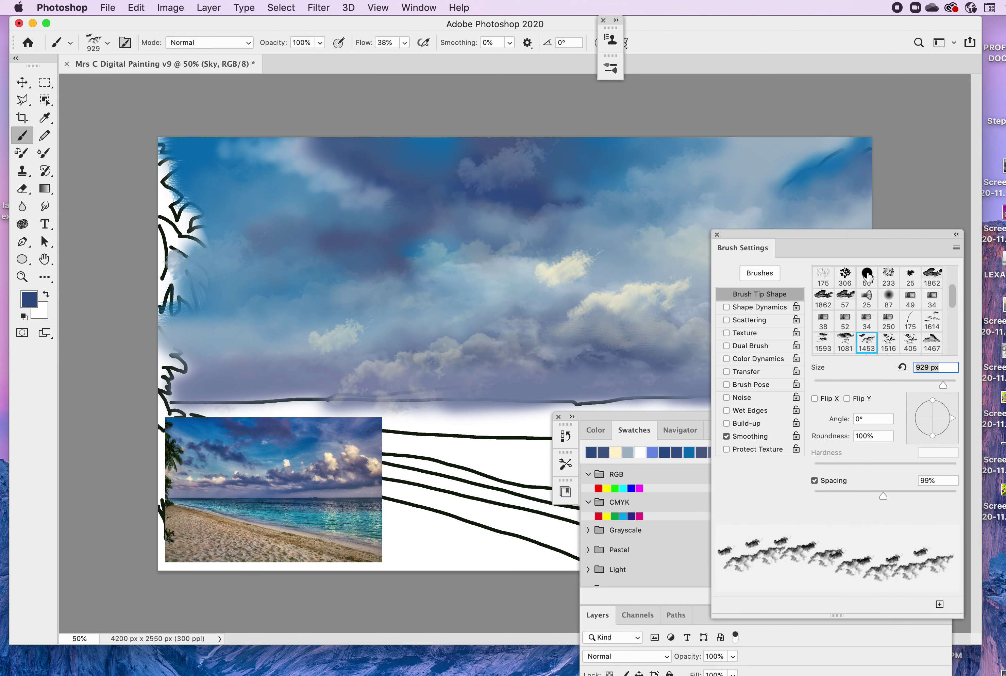
pyautogui.click(843, 277)
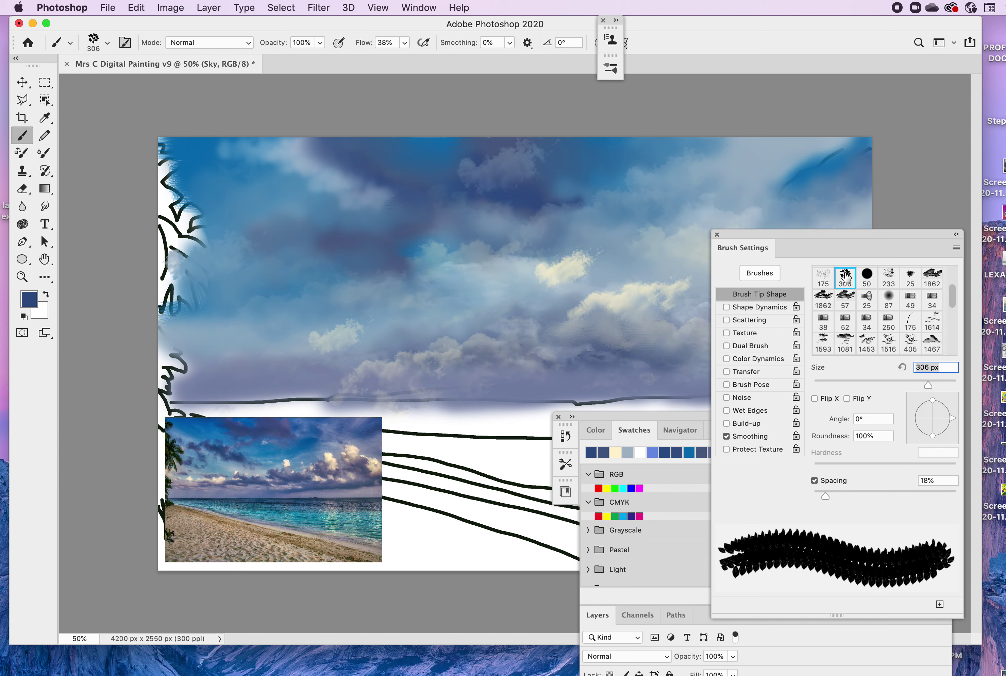
pyautogui.click(890, 277)
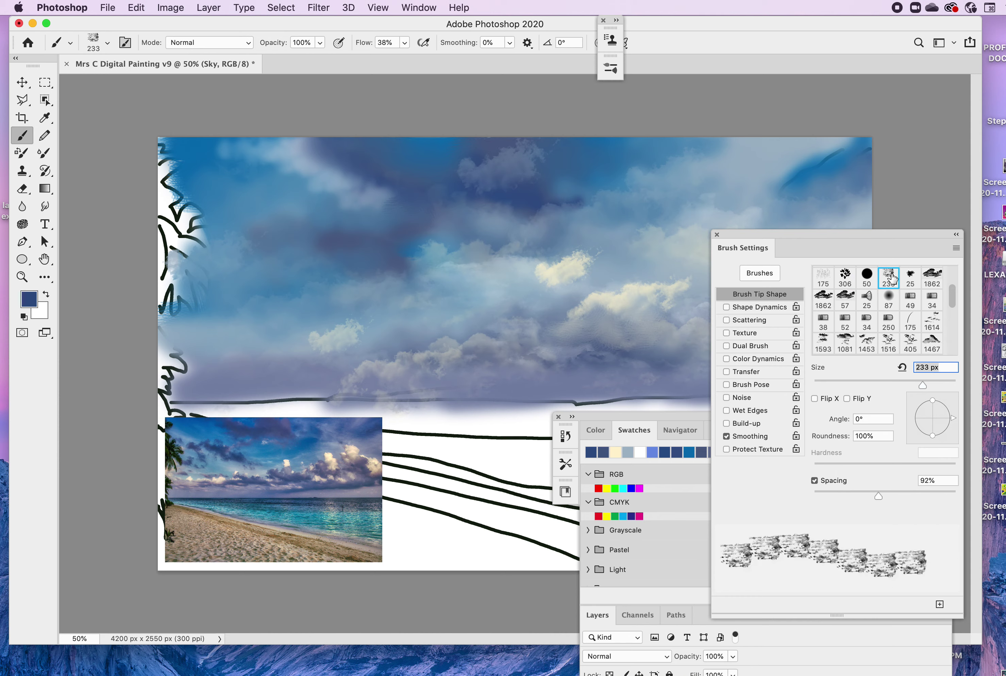
pyautogui.click(910, 279)
pyautogui.click(930, 279)
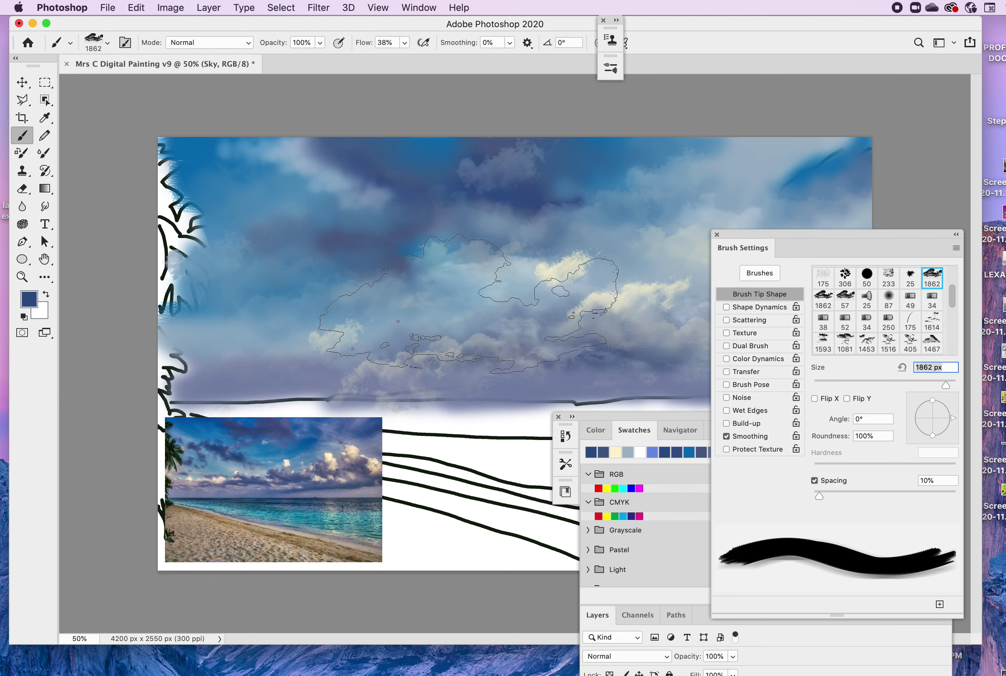
# - Reduce the cloud brush's size to 300 px
pyautogui.press('[')
pyautogui.press('[')
pyautogui.press('[')
pyautogui.press('[')
pyautogui.press('[')
pyautogui.press('[')
pyautogui.press('[')
pyautogui.press('[')
pyautogui.press('[')
pyautogui.press('[')
pyautogui.press('[')
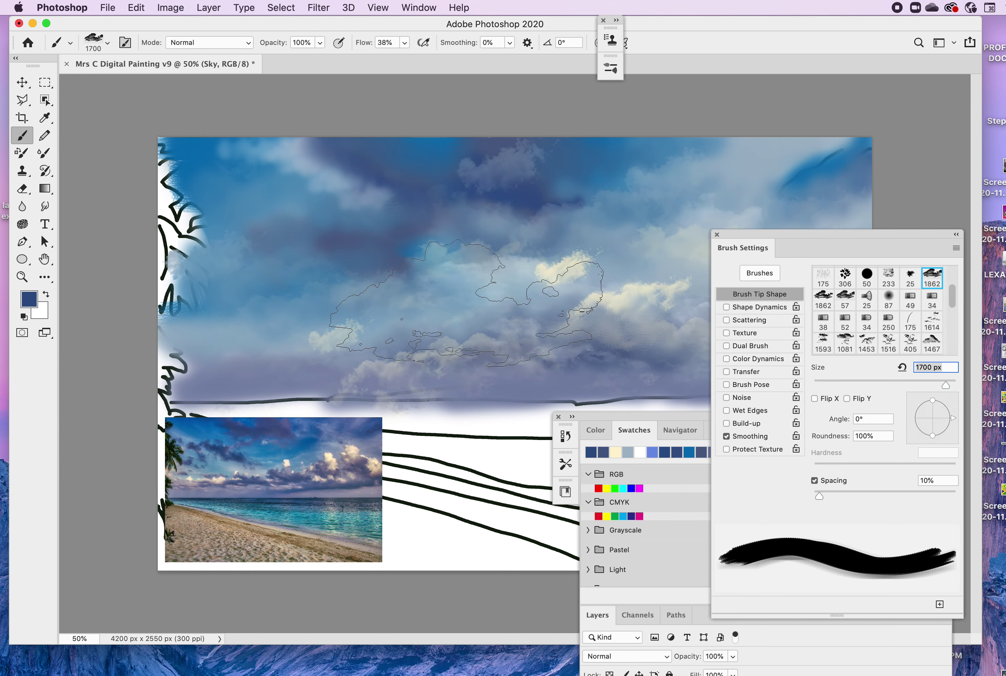
pyautogui.press('[')
pyautogui.press('[')
pyautogui.press('[')
pyautogui.press('[')
pyautogui.press('[')
pyautogui.press('[')
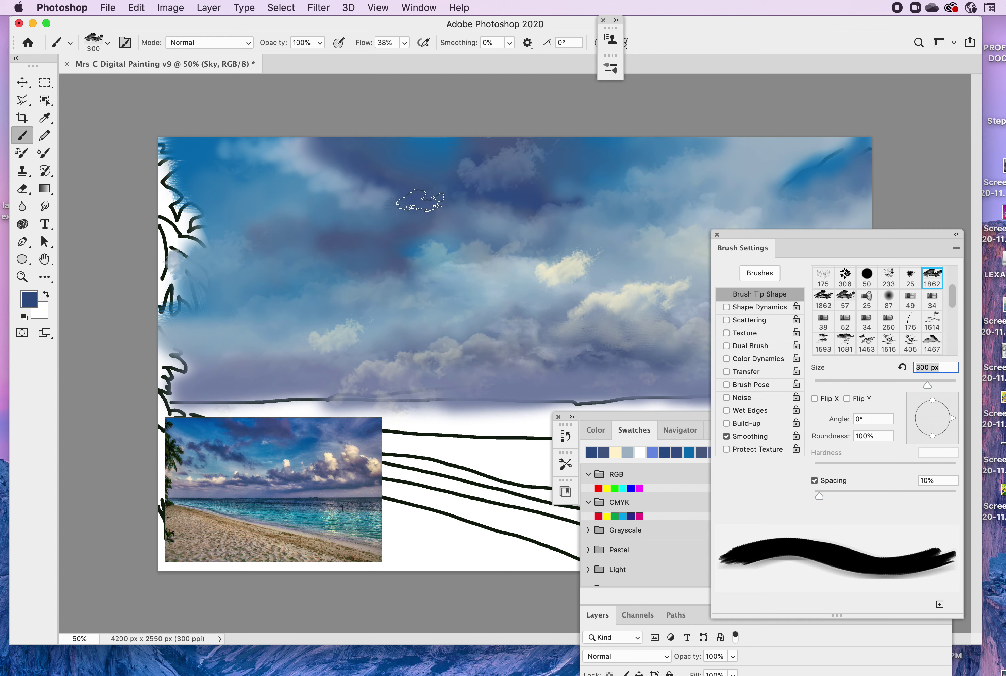
pyautogui.moveTo(422, 200)
pyautogui.mouseDown()
pyautogui.moveTo(371, 228)
pyautogui.moveTo(388, 228)
pyautogui.moveTo(387, 238)
pyautogui.moveTo(362, 230)
pyautogui.mouseUp()
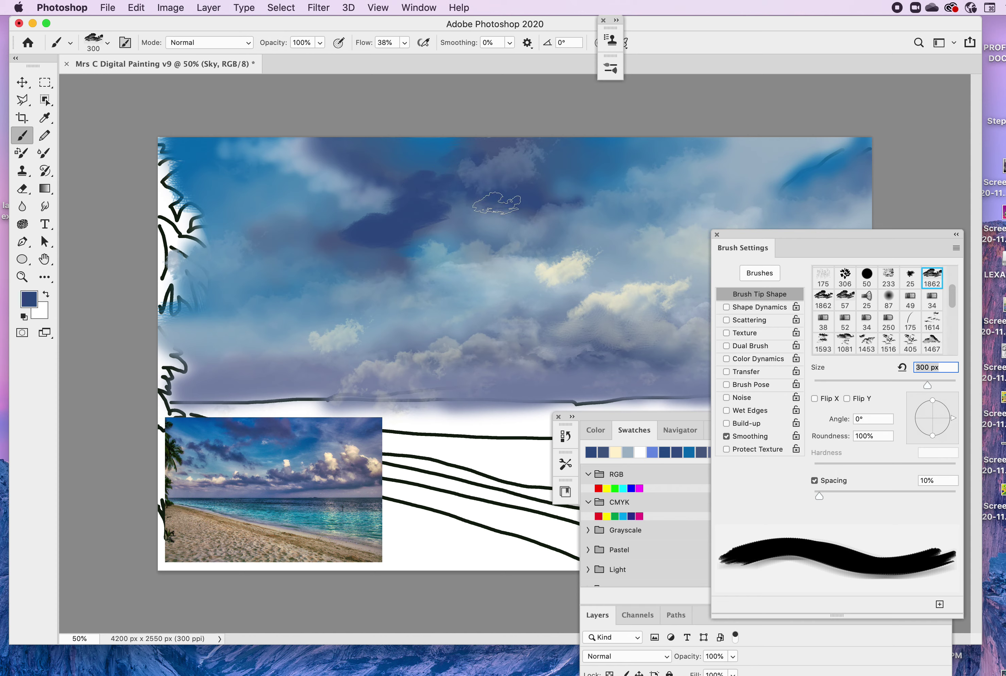
pyautogui.click(321, 43)
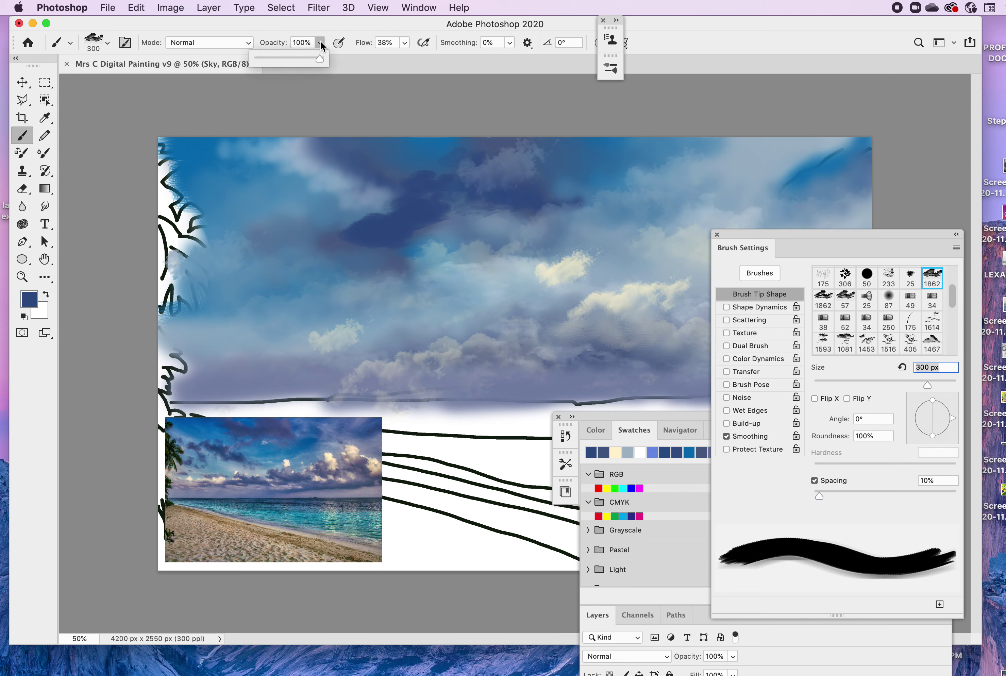
pyautogui.press('super+z')
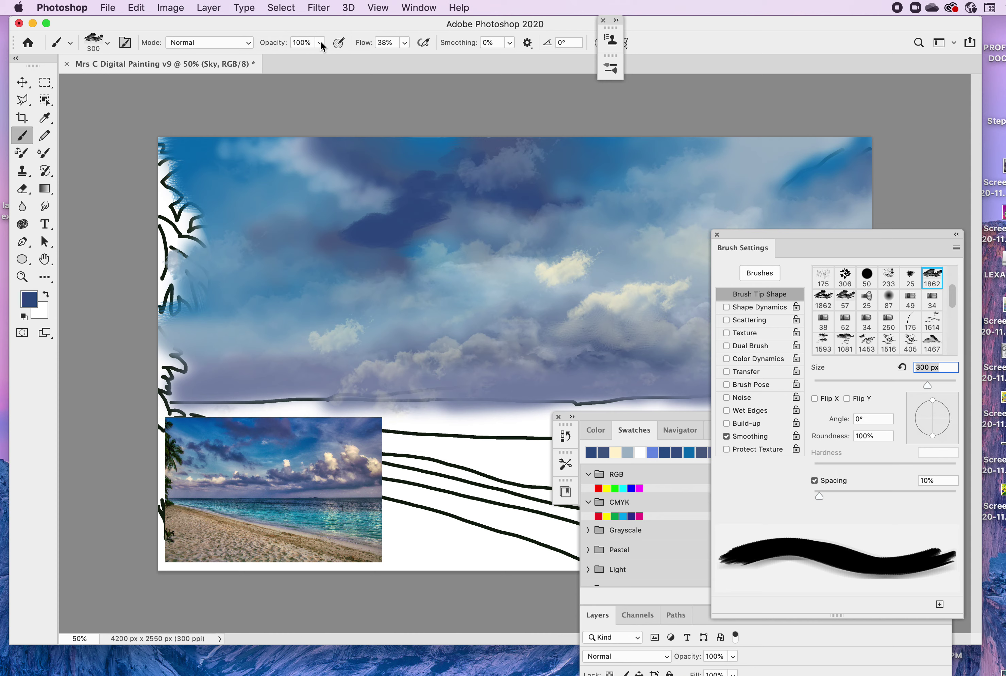
pyautogui.press('super+z')
pyautogui.press('super+z')
pyautogui.press('super+z')
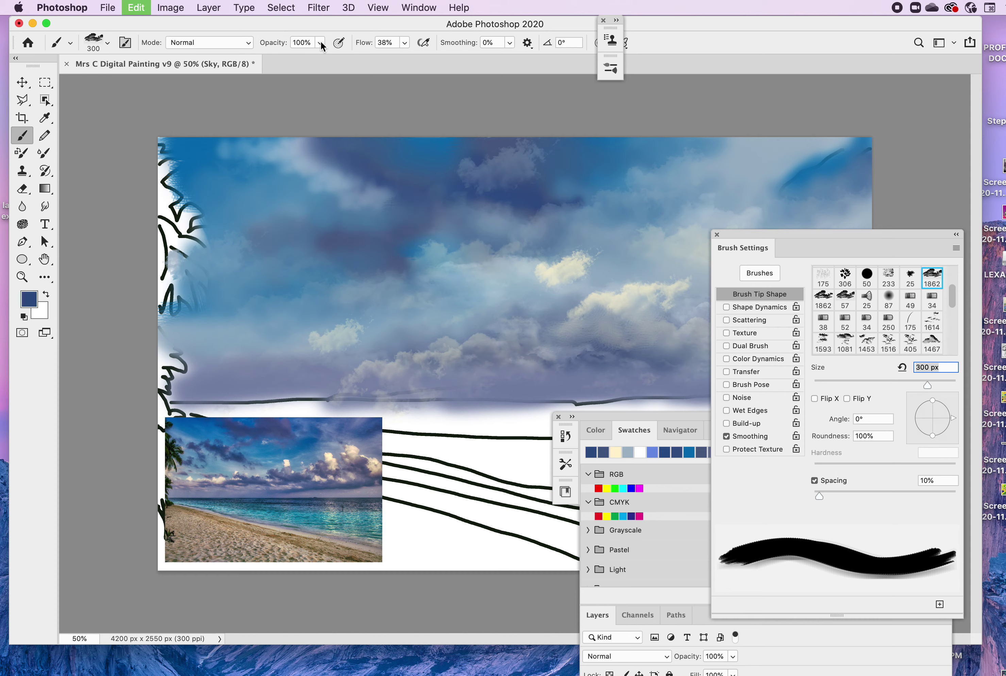
pyautogui.press('super+z')
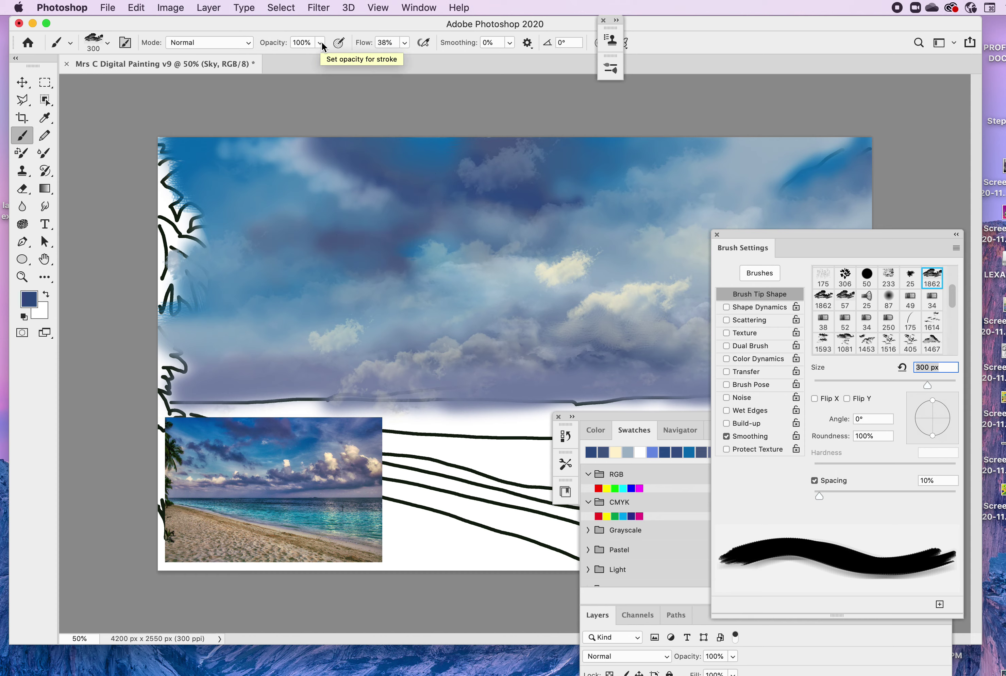
# - Lower the brush opacity to 47% and paint dark blue over the purple cloud in the upper left of the sky
pyautogui.click(320, 43)
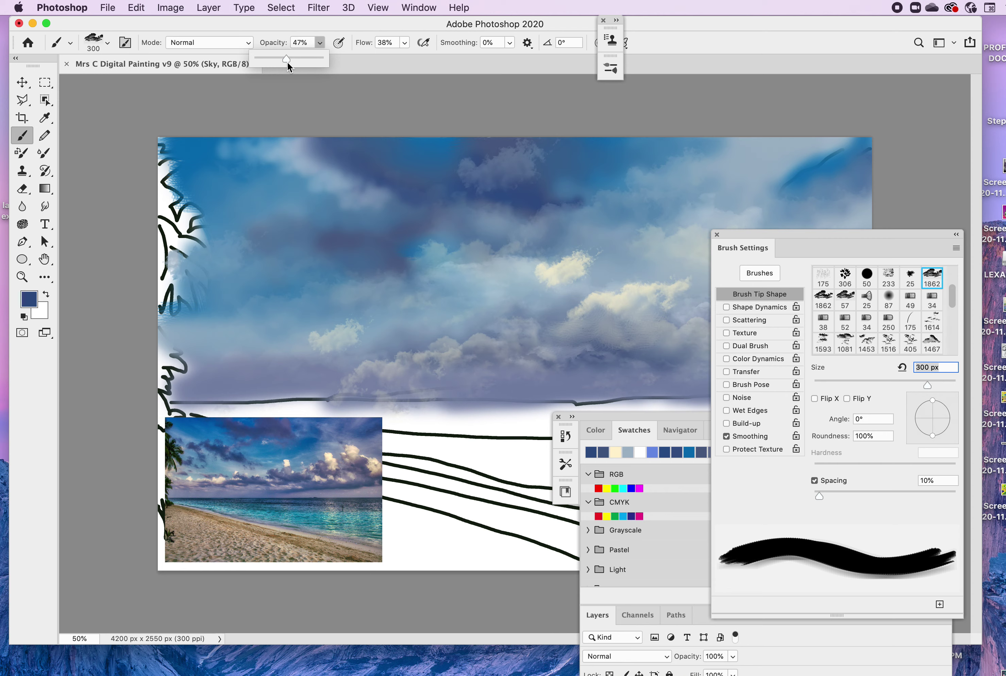
pyautogui.click(437, 196)
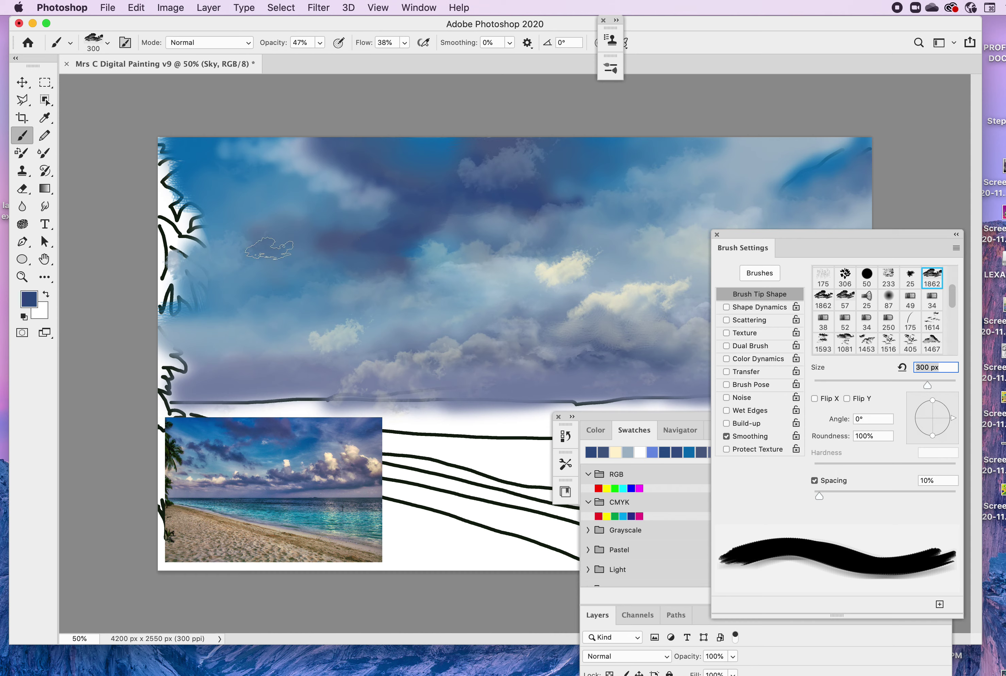
# - Set the brush opacity to 82% and paint small dark blue clouds across the left and middle sky, reducing the tip to 150 px
pyautogui.click(320, 43)
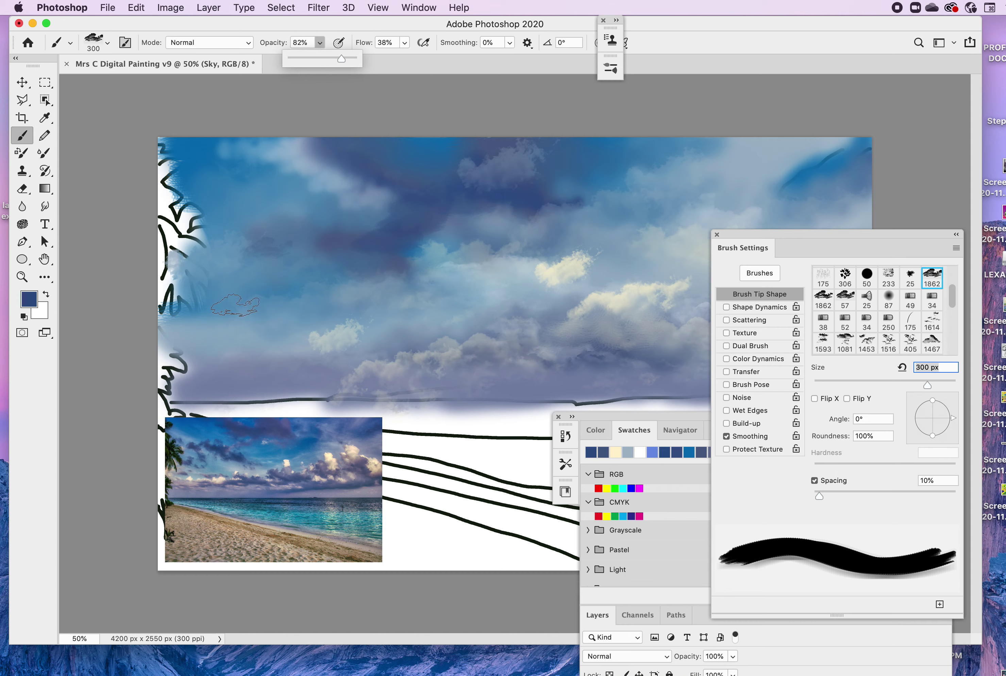
pyautogui.click(241, 291)
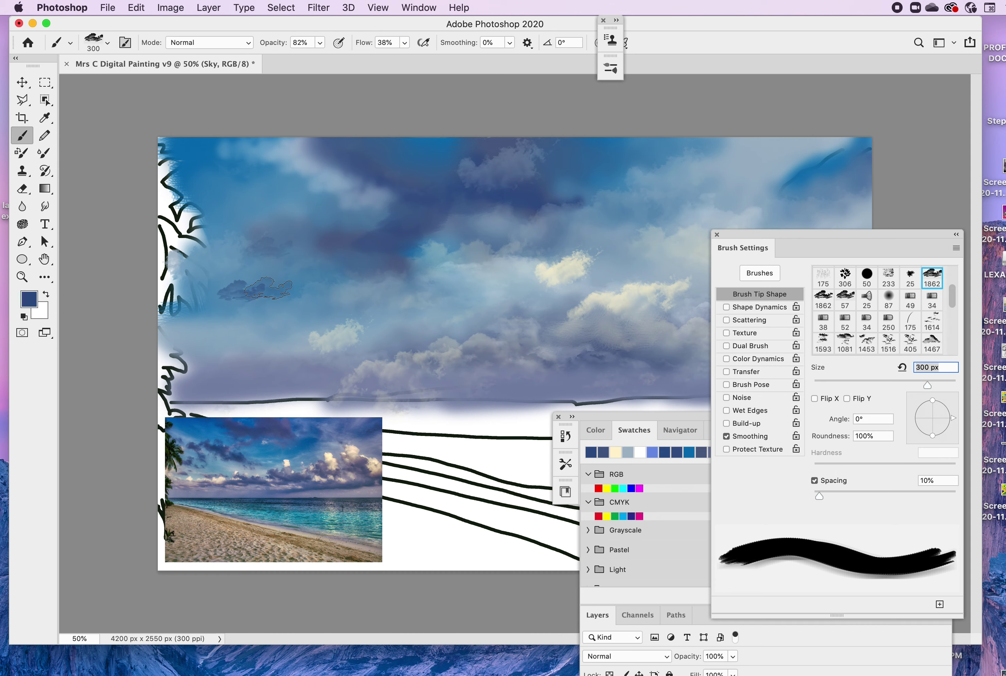
pyautogui.moveTo(268, 284); pyautogui.dragTo(262, 281)
pyautogui.moveTo(255, 287)
pyautogui.mouseDown()
pyautogui.moveTo(240, 286)
pyautogui.moveTo(297, 283)
pyautogui.moveTo(317, 299)
pyautogui.moveTo(359, 305)
pyautogui.moveTo(495, 305)
pyautogui.mouseUp()
pyautogui.press('[')
pyautogui.press('[')
pyautogui.press('[')
pyautogui.press('[')
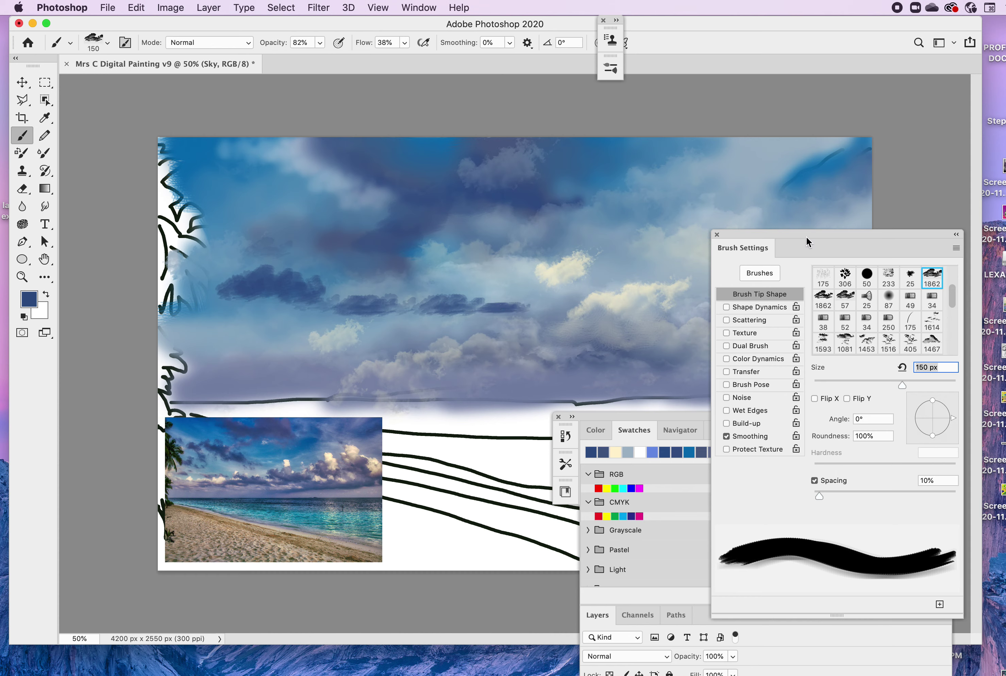
# - Move Brush Settings clear of the sky and soften the new dark blue clouds with the Mixer Brush
pyautogui.moveTo(806, 237)
pyautogui.mouseDown()
pyautogui.moveTo(791, 396)
pyautogui.moveTo(798, 389)
pyautogui.mouseUp()
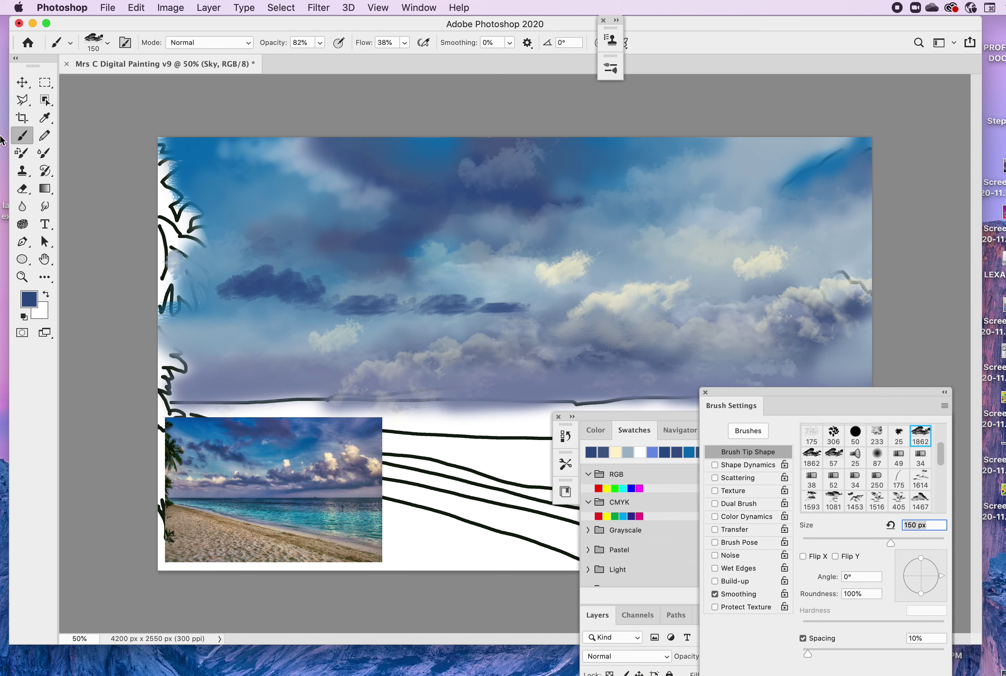
pyautogui.click(45, 160)
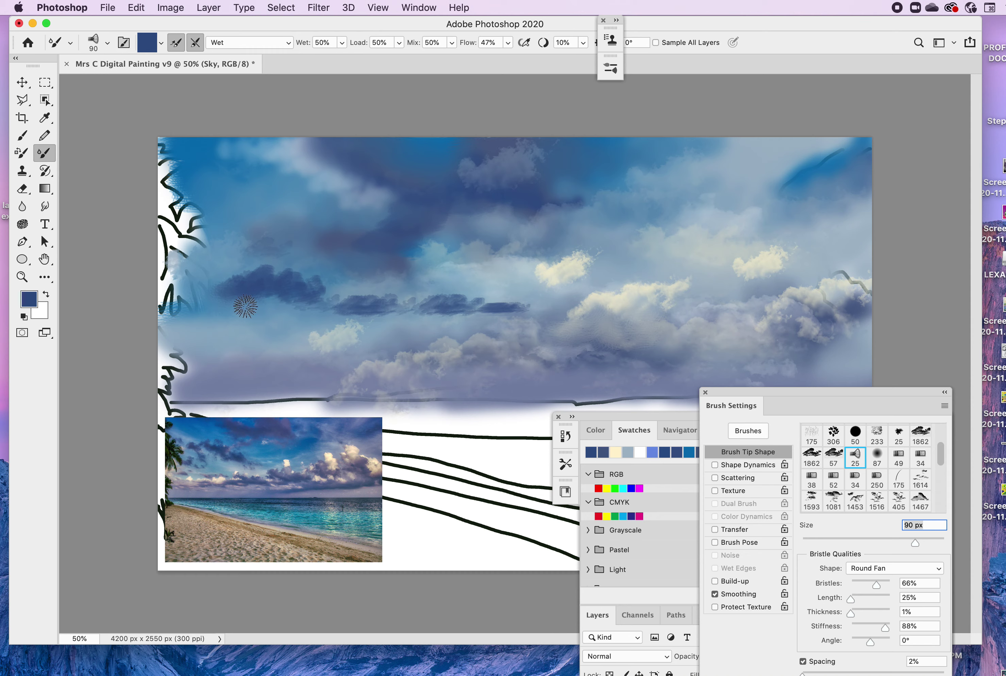
pyautogui.moveTo(281, 305); pyautogui.dragTo(313, 304)
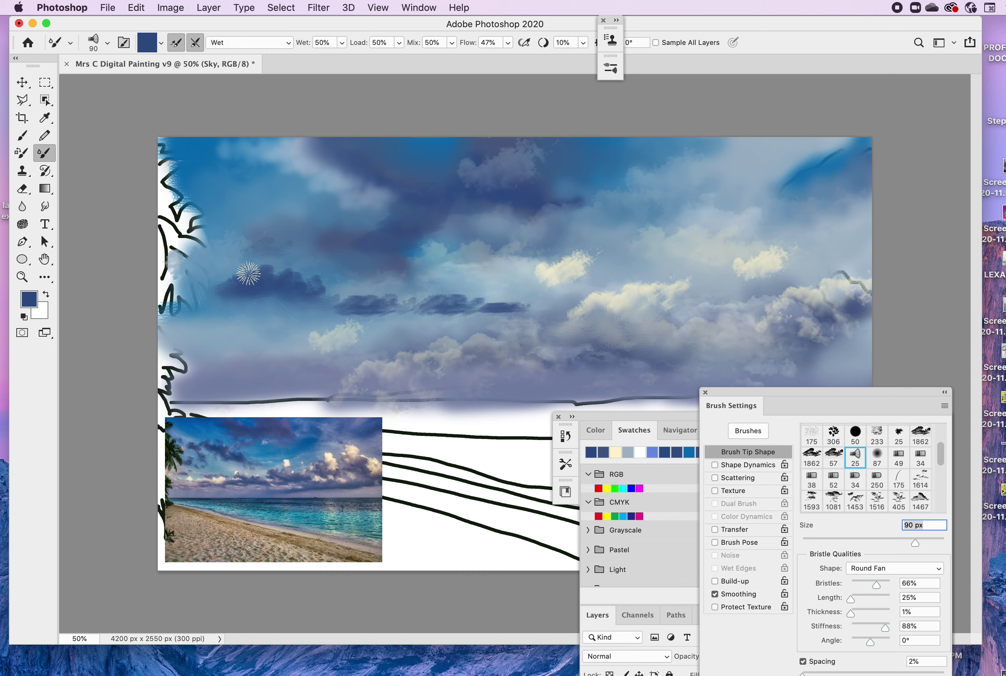
pyautogui.moveTo(230, 289)
pyautogui.mouseDown()
pyautogui.moveTo(218, 284)
pyautogui.moveTo(321, 296)
pyautogui.mouseUp()
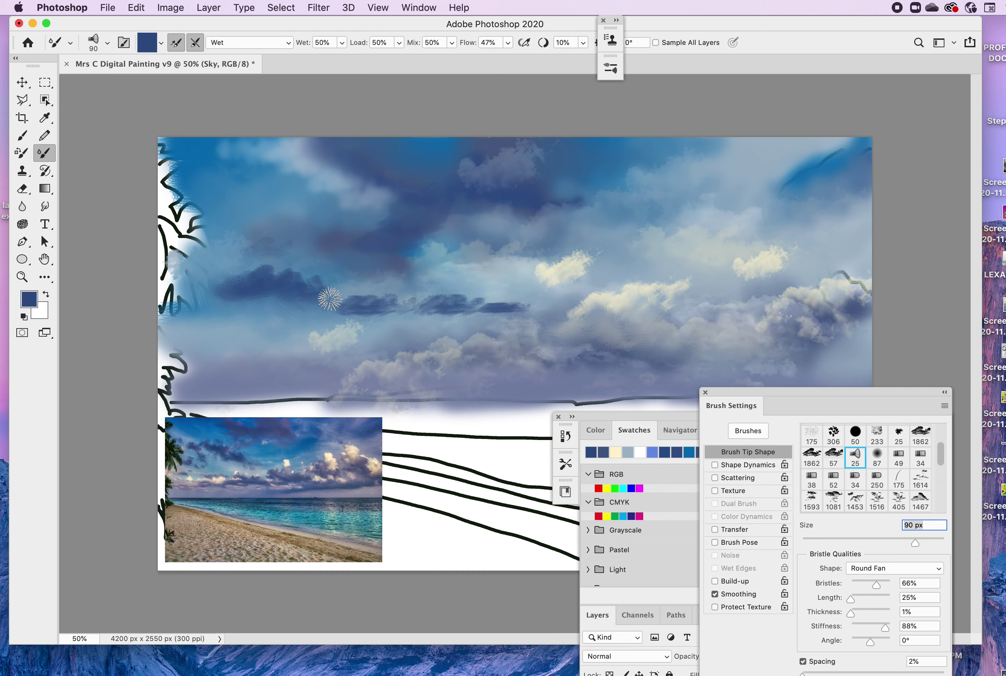
pyautogui.moveTo(371, 308); pyautogui.dragTo(353, 299)
pyautogui.moveTo(443, 301)
pyautogui.mouseDown()
pyautogui.moveTo(421, 297)
pyautogui.moveTo(546, 311)
pyautogui.mouseUp()
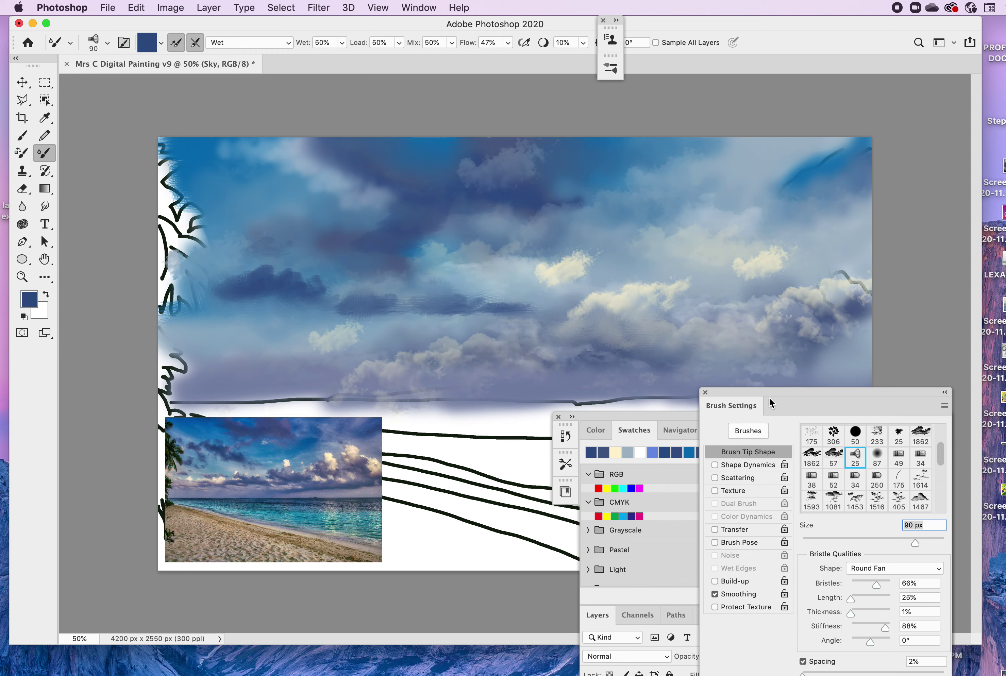
# - Close the floating Swatches, Layers and Brush Settings panels to clear the view of the canvas
pyautogui.moveTo(734, 393)
pyautogui.mouseDown()
pyautogui.moveTo(634, 287)
pyautogui.moveTo(569, 162)
pyautogui.moveTo(656, 28)
pyautogui.moveTo(802, 121)
pyautogui.moveTo(848, 185)
pyautogui.mouseUp()
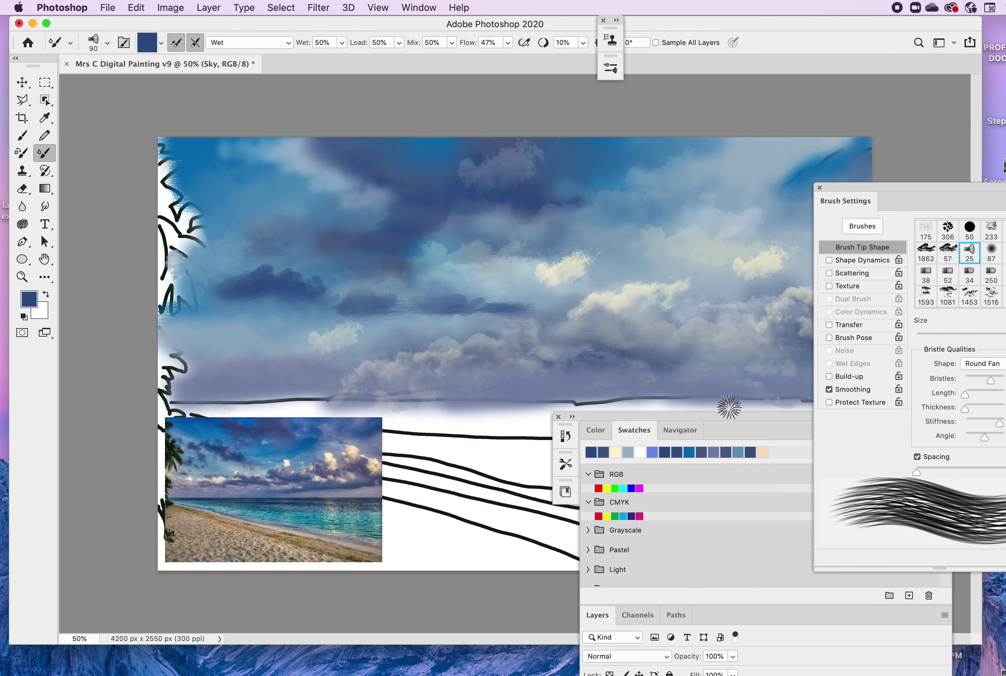
pyautogui.moveTo(734, 426); pyautogui.dragTo(634, 424)
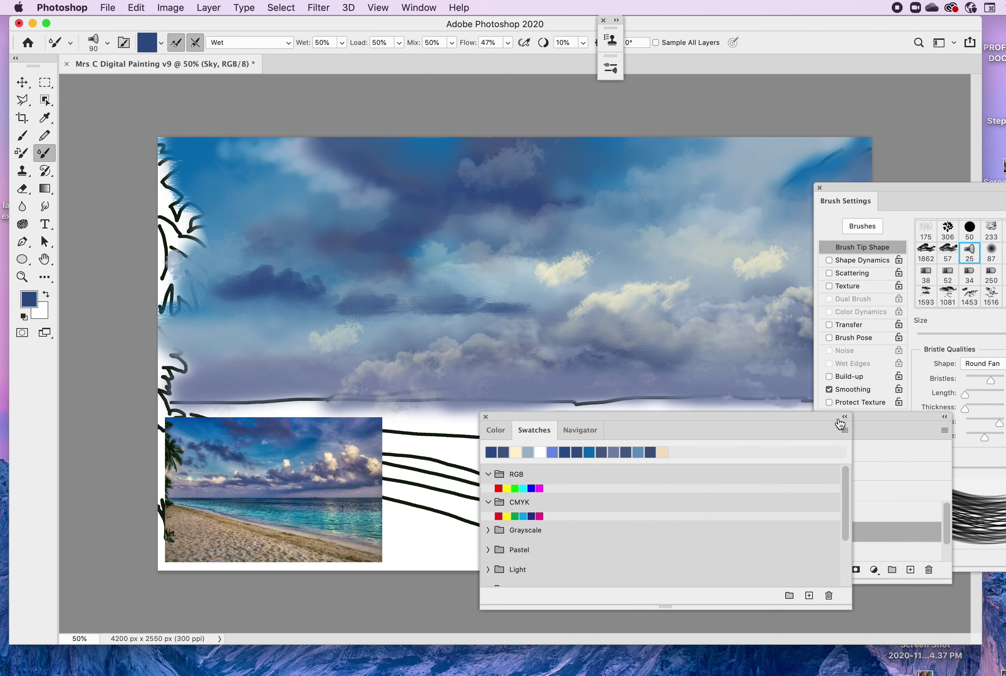
pyautogui.click(485, 417)
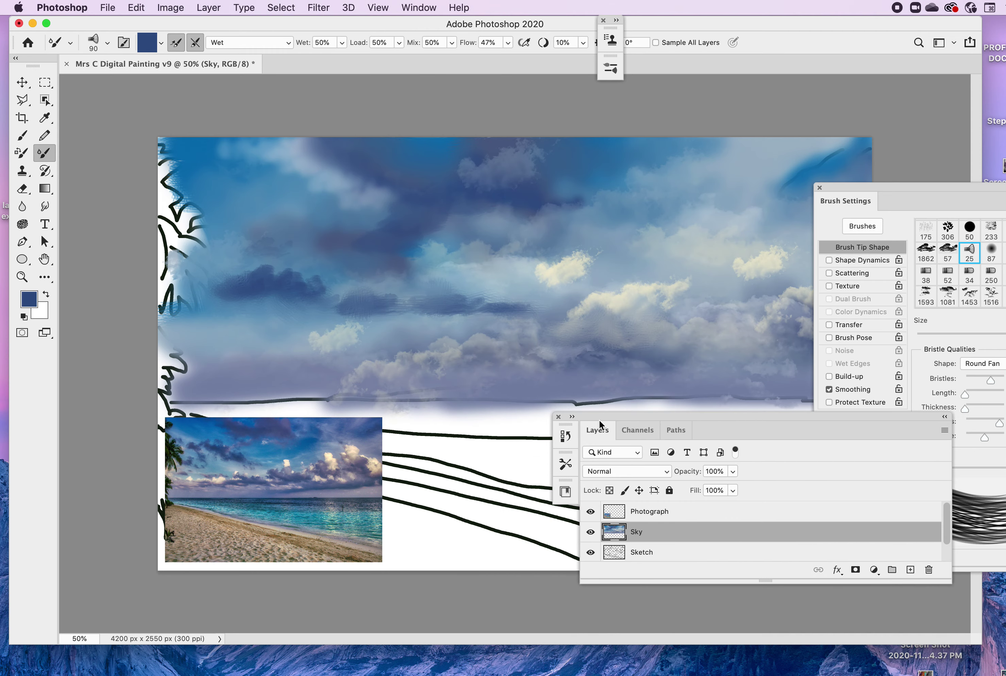
pyautogui.click(558, 417)
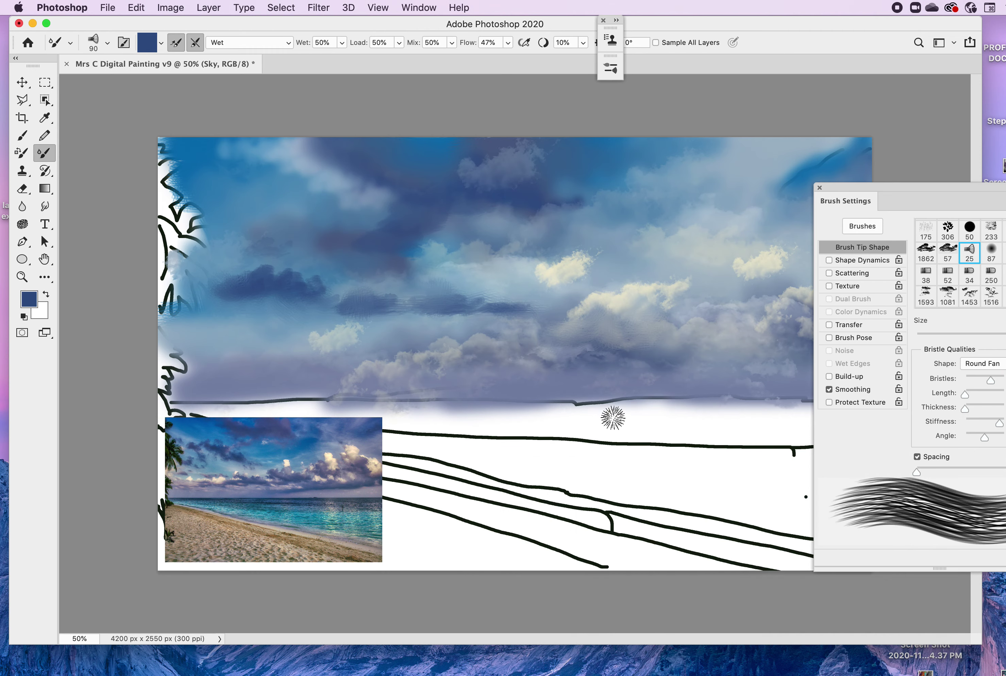
pyautogui.click(819, 187)
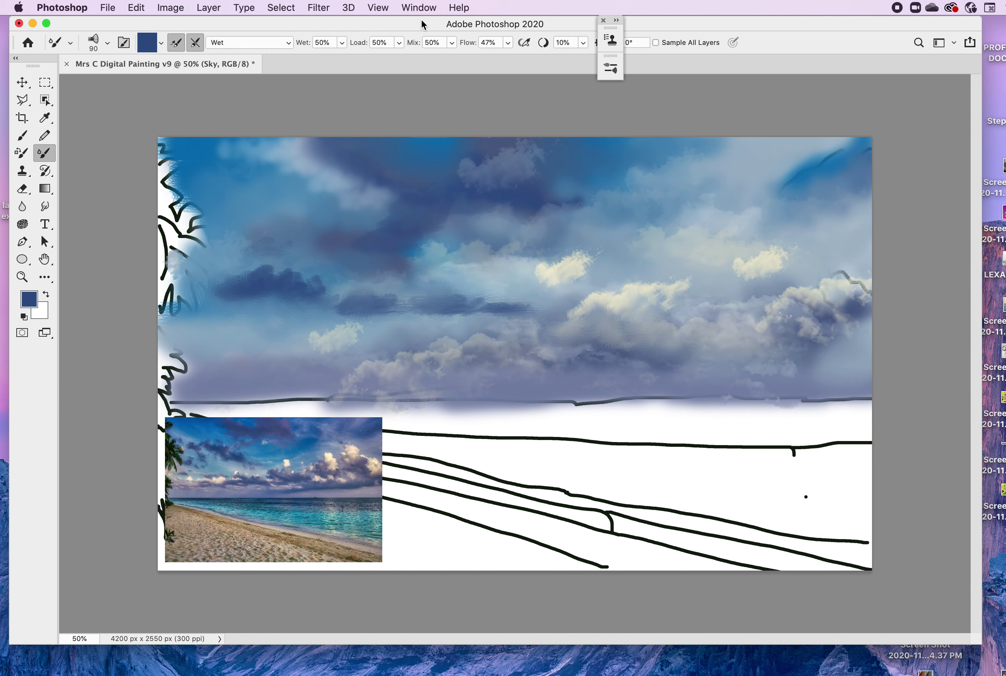
# - Bring back the Layers panel and hide the Photograph and Sketch layers so only the painted sky shows
pyautogui.click(421, 7)
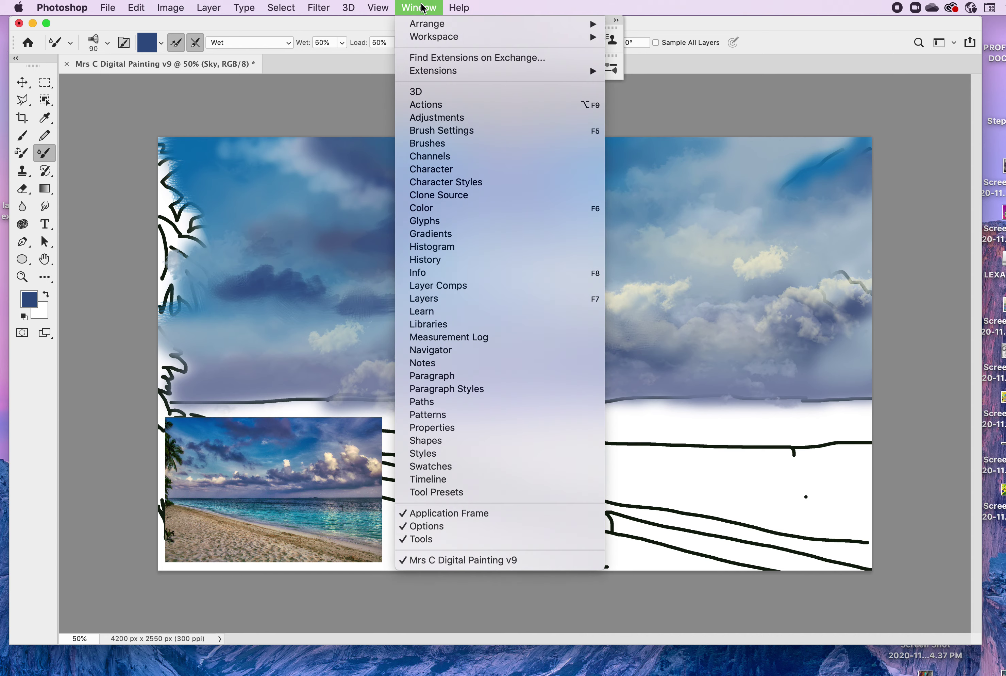
pyautogui.click(432, 303)
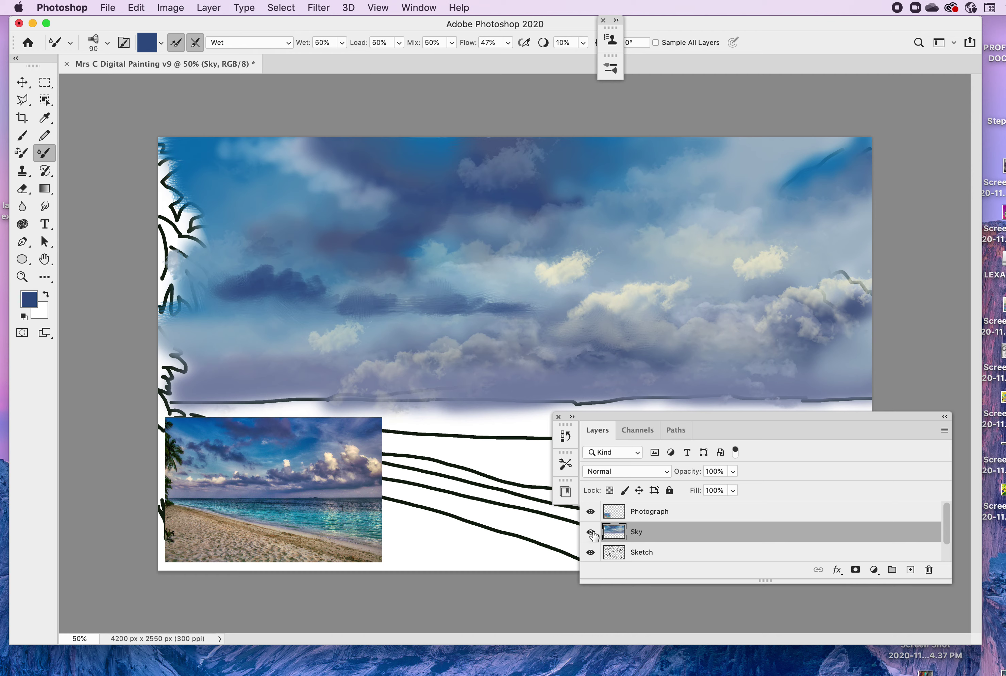
pyautogui.click(590, 511)
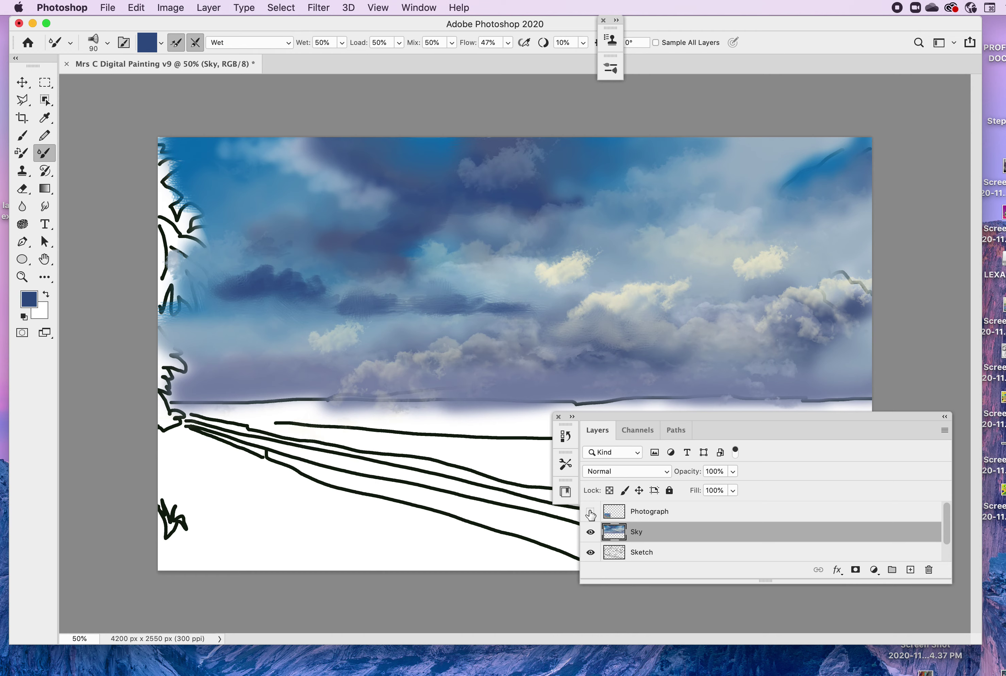
pyautogui.click(590, 552)
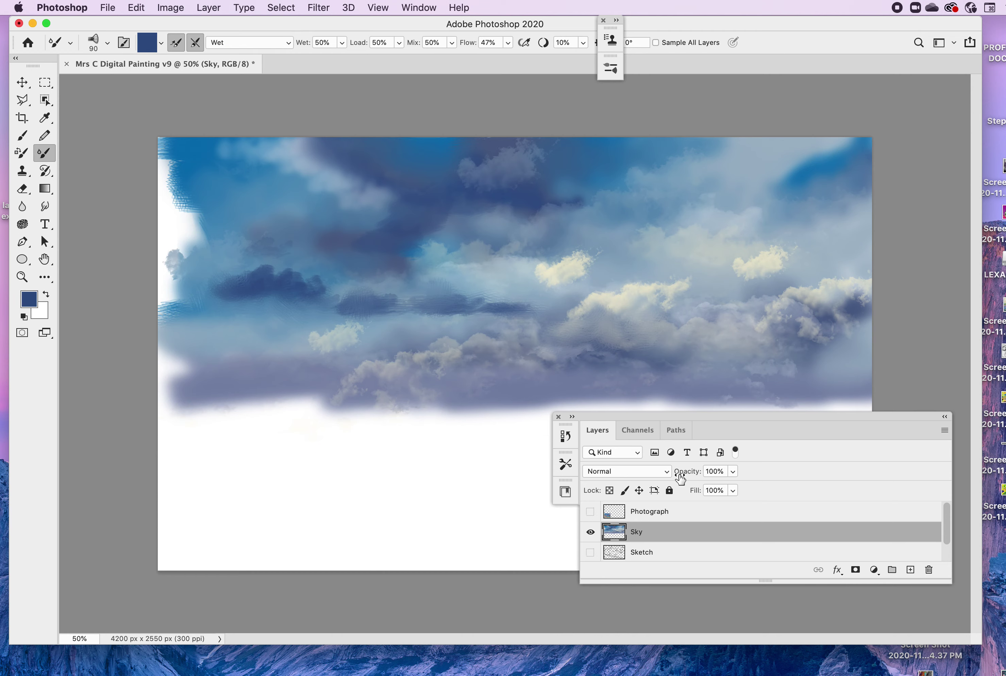
# - Move the Layers panel below the painted sky and blend the bright blue patch at the sky's upper right with the Mixer Brush and Smudge tool
pyautogui.moveTo(769, 413); pyautogui.dragTo(732, 509)
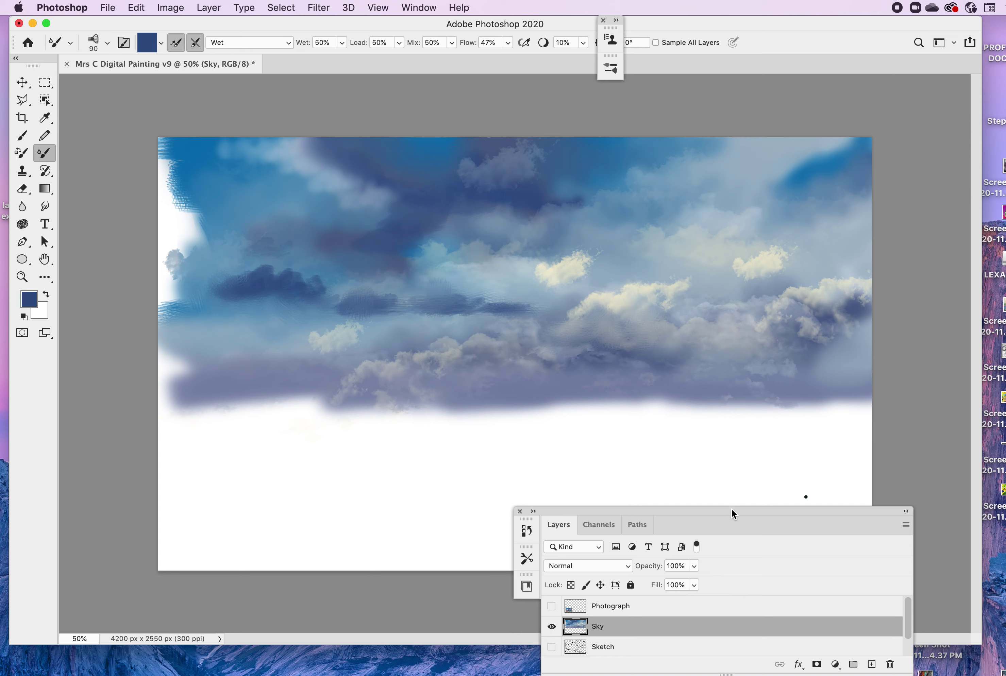
pyautogui.moveTo(733, 526); pyautogui.dragTo(756, 519)
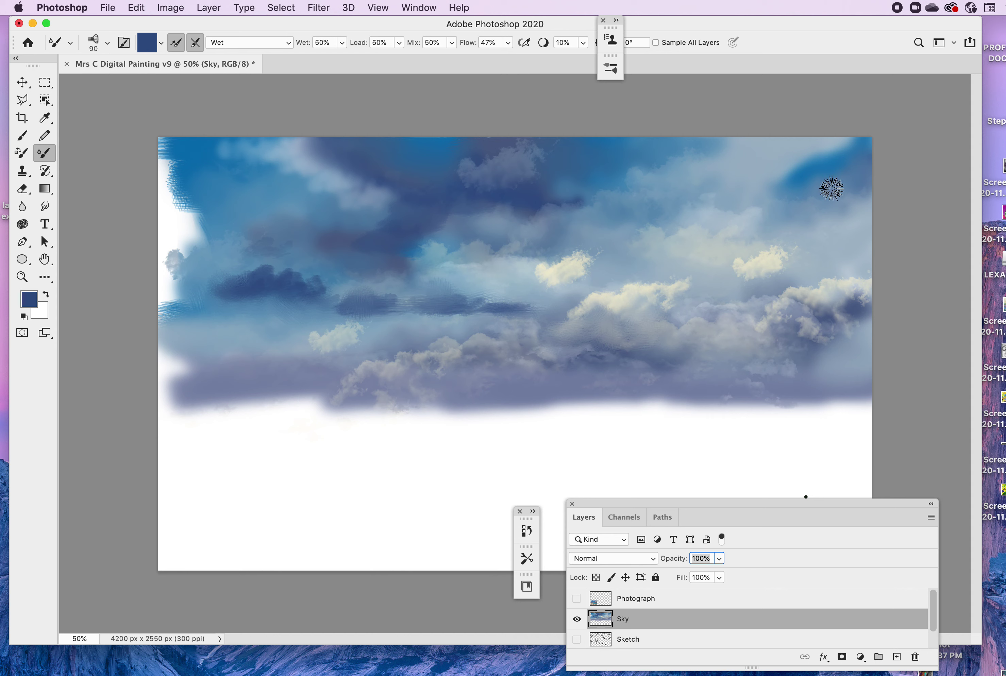
pyautogui.moveTo(810, 167)
pyautogui.mouseDown()
pyautogui.moveTo(768, 180)
pyautogui.moveTo(801, 185)
pyautogui.moveTo(831, 176)
pyautogui.mouseUp()
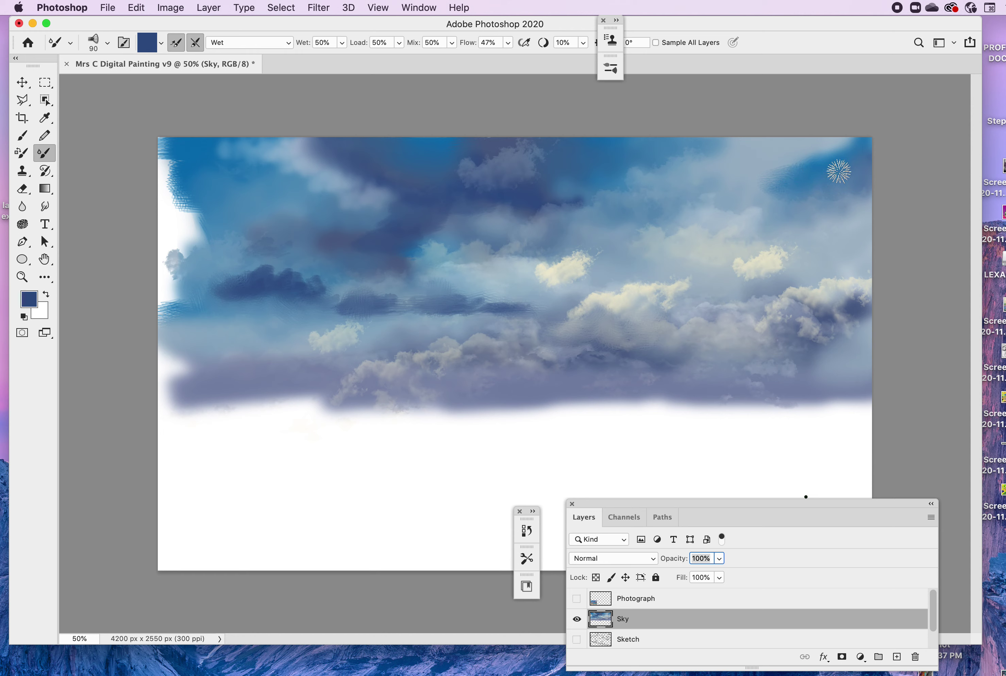
pyautogui.click(45, 207)
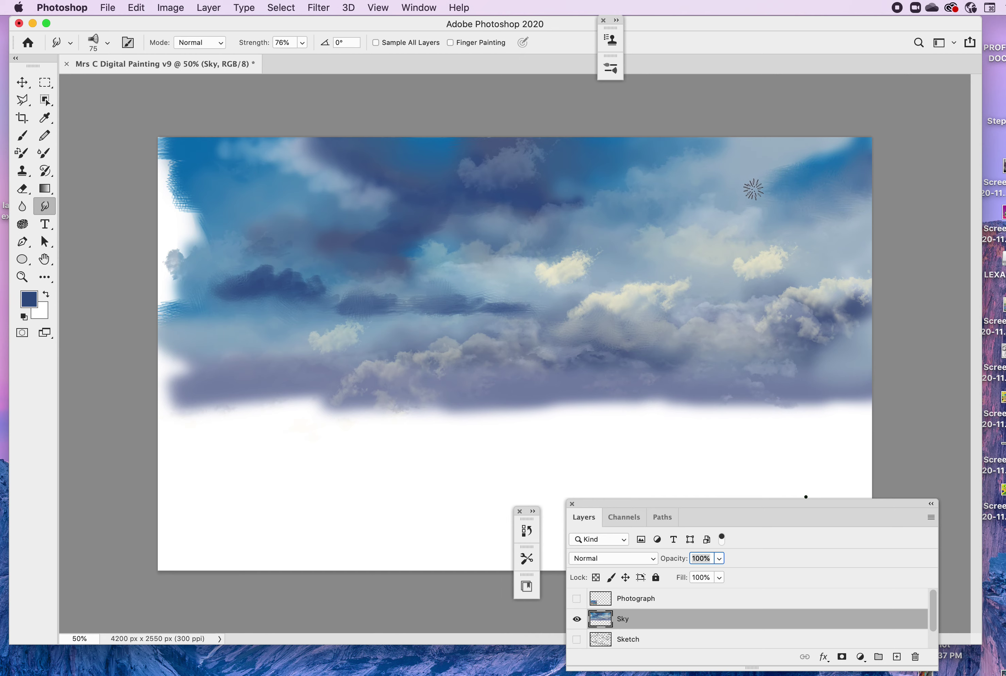
# - Open the finished example Mrs C Digital Painting v7 complete.jpg and move the Layers panel clear of the image
pyautogui.click(108, 7)
pyautogui.click(123, 39)
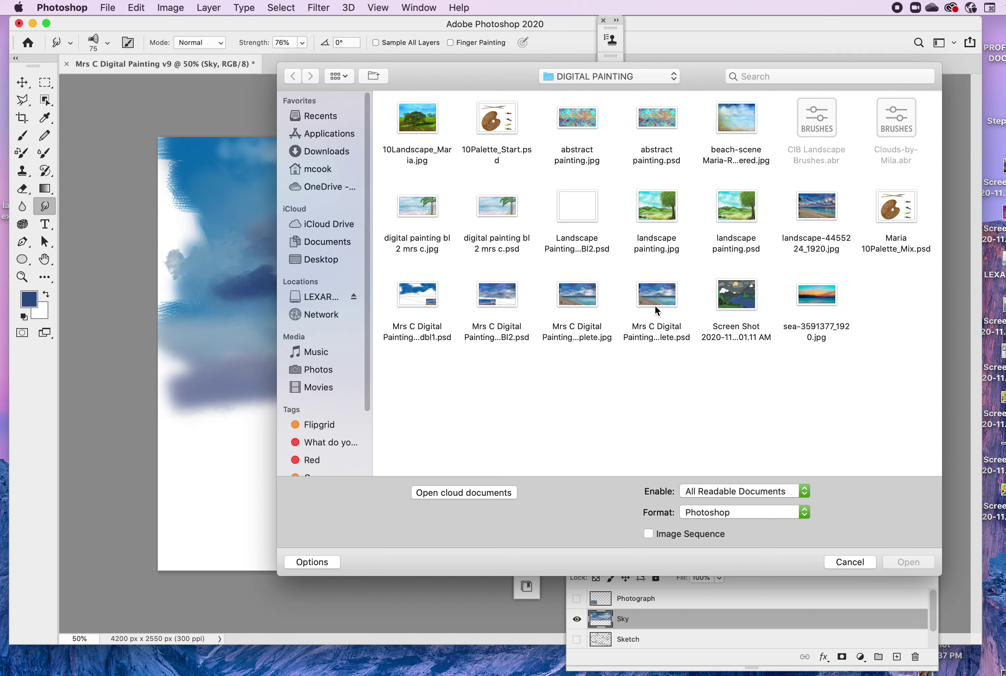
pyautogui.click(583, 295)
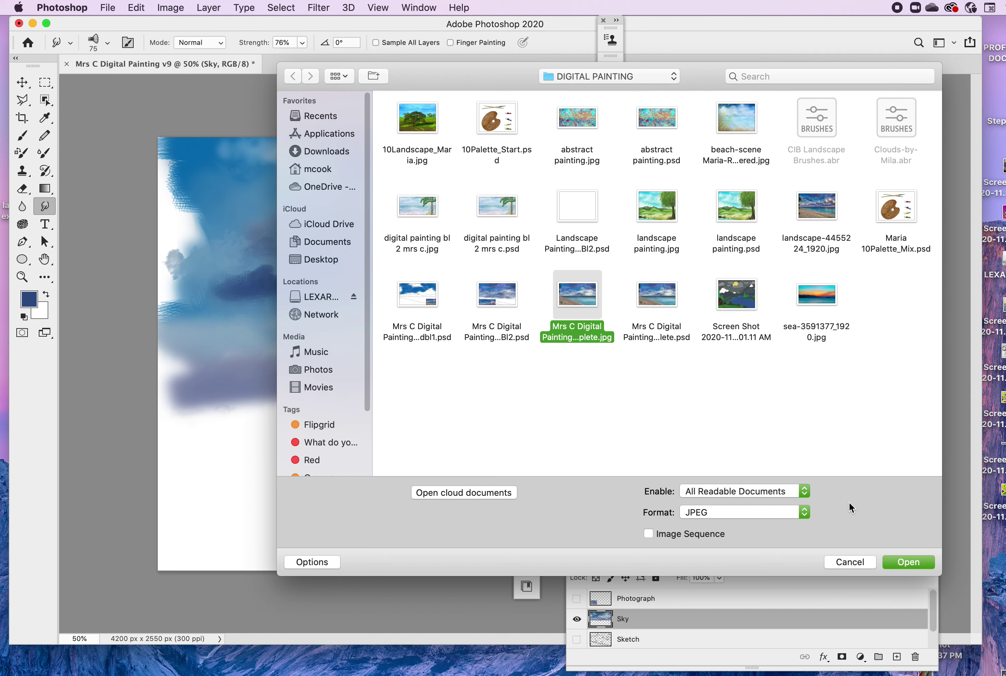
pyautogui.click(905, 561)
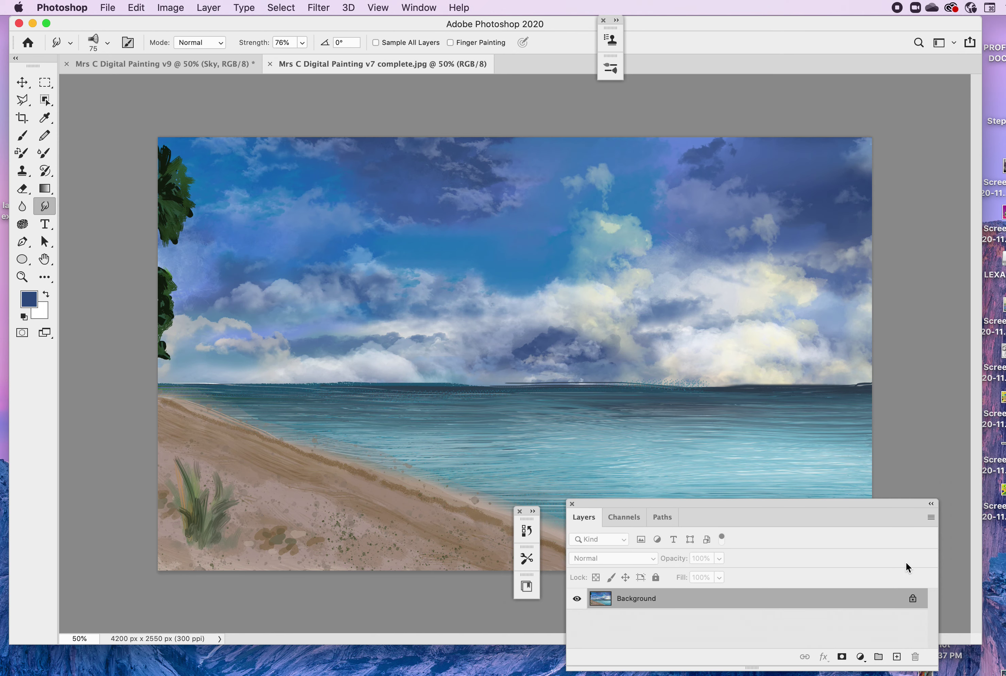
pyautogui.moveTo(793, 508); pyautogui.dragTo(950, 593)
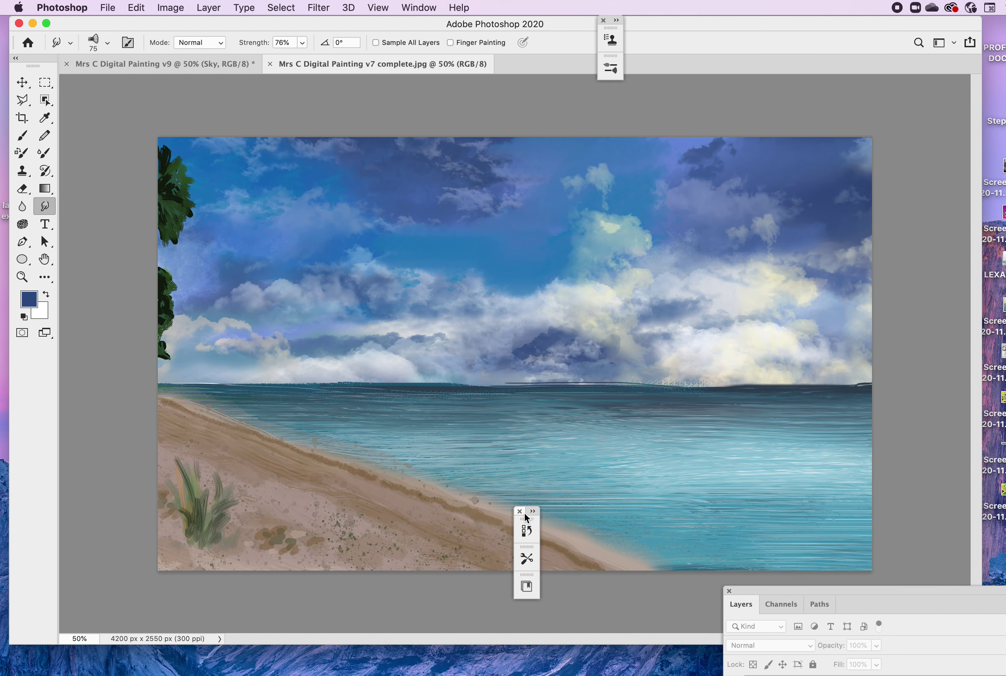